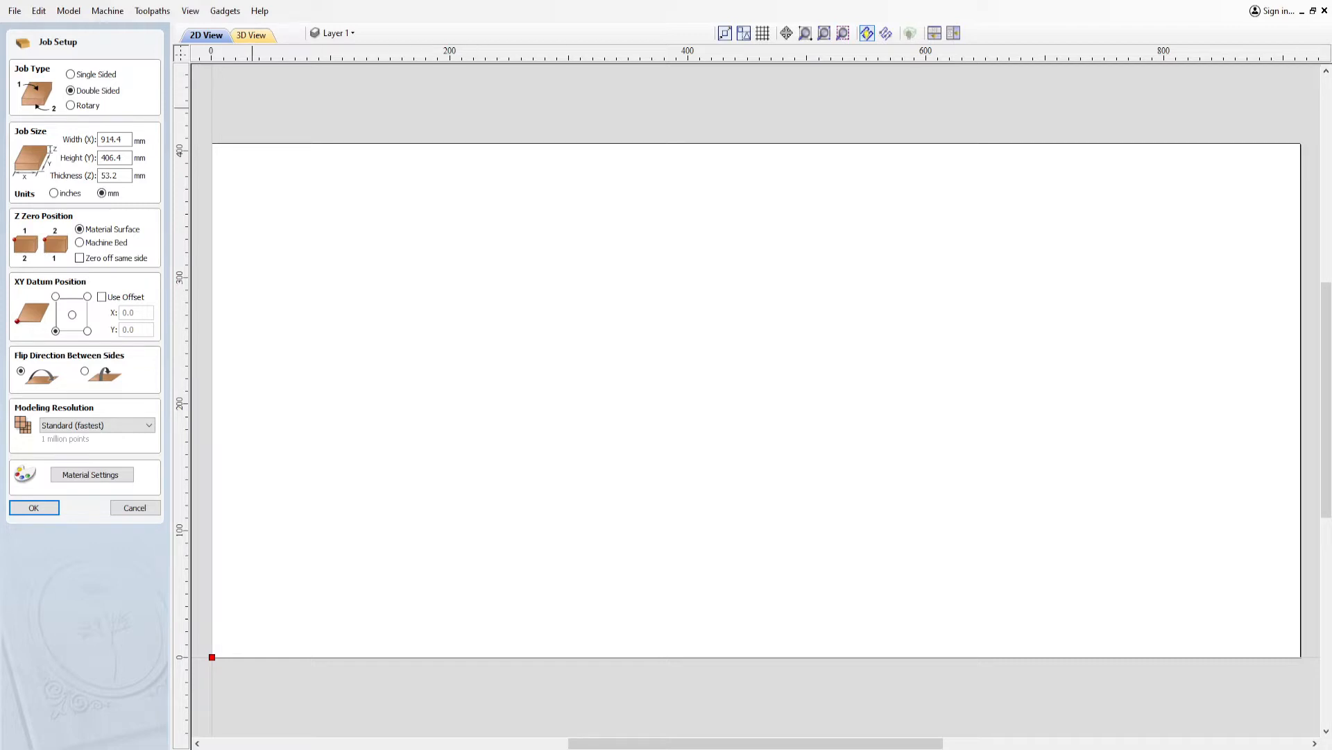
Set the double-sided job's width to 533.4 mm and thickness to 44.45 mm, and accept the setup.
{"action": "left_click_drag", "start_coordinate": [125, 140], "coordinate": [84, 148]}
{"action": "type", "text": "533.4"}
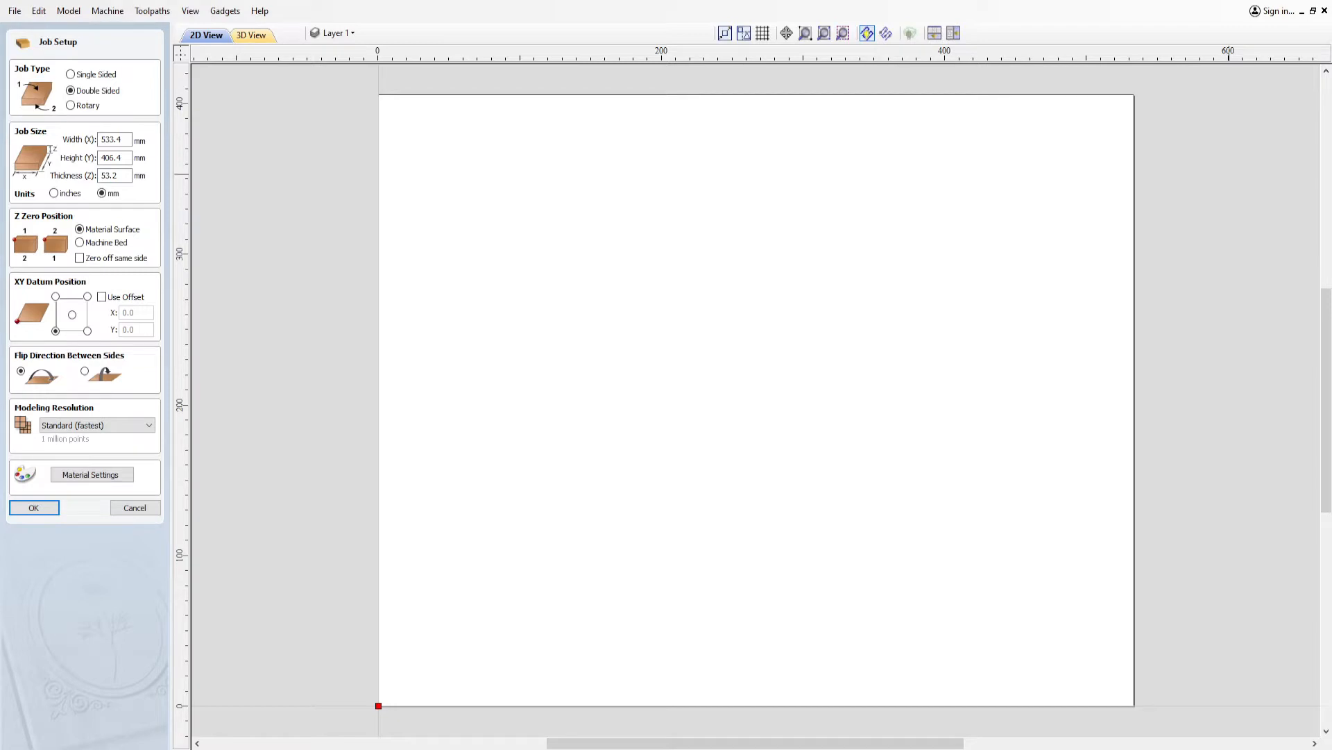
{"action": "left_click_drag", "start_coordinate": [121, 177], "coordinate": [91, 179]}
{"action": "type", "text": "44.45"}
{"action": "key", "text": "alt"}
{"action": "left_click", "coordinate": [31, 509]}
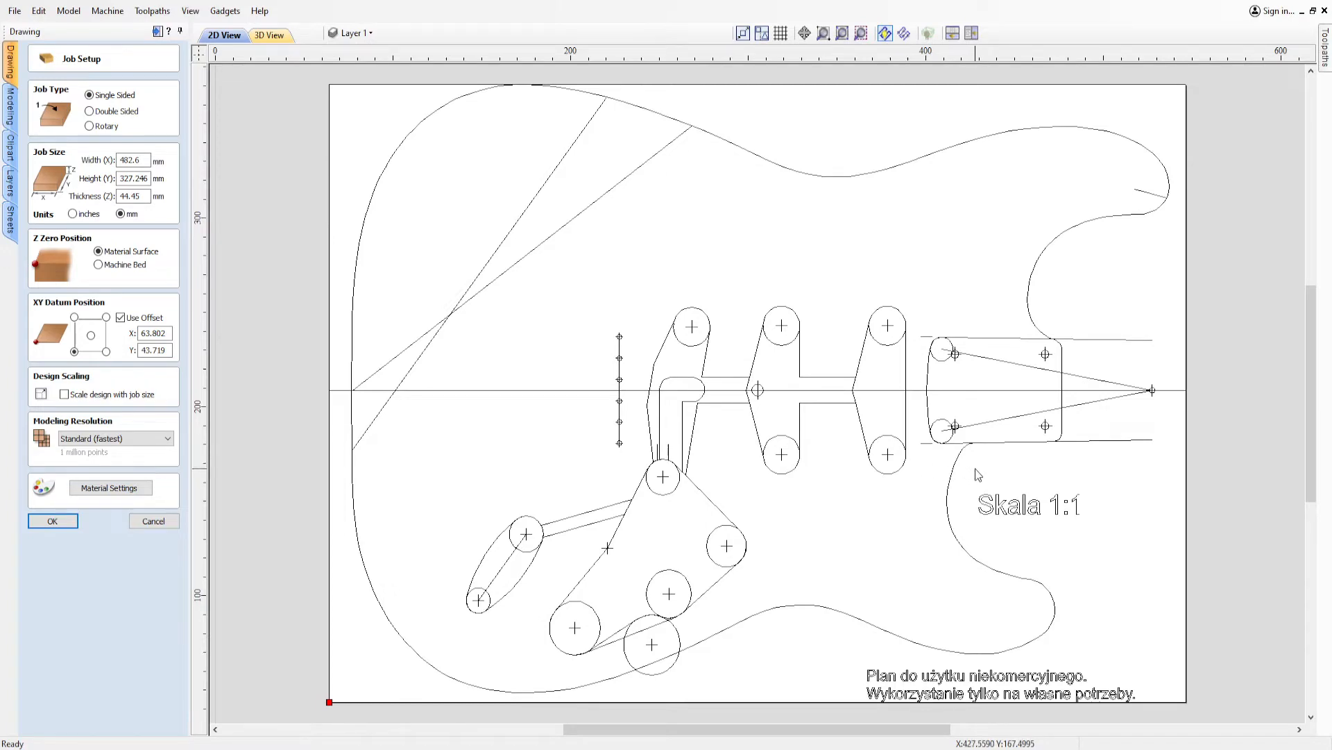
Open Strat1.crv and accept the double-sided job setup of 533.4 × 406.4 mm with 44.45 mm thickness.
{"action": "scroll", "coordinate": [980, 471], "scroll_direction": "down", "scroll_amount": 2}
{"action": "scroll", "coordinate": [1047, 525], "scroll_direction": "up", "scroll_amount": 1}
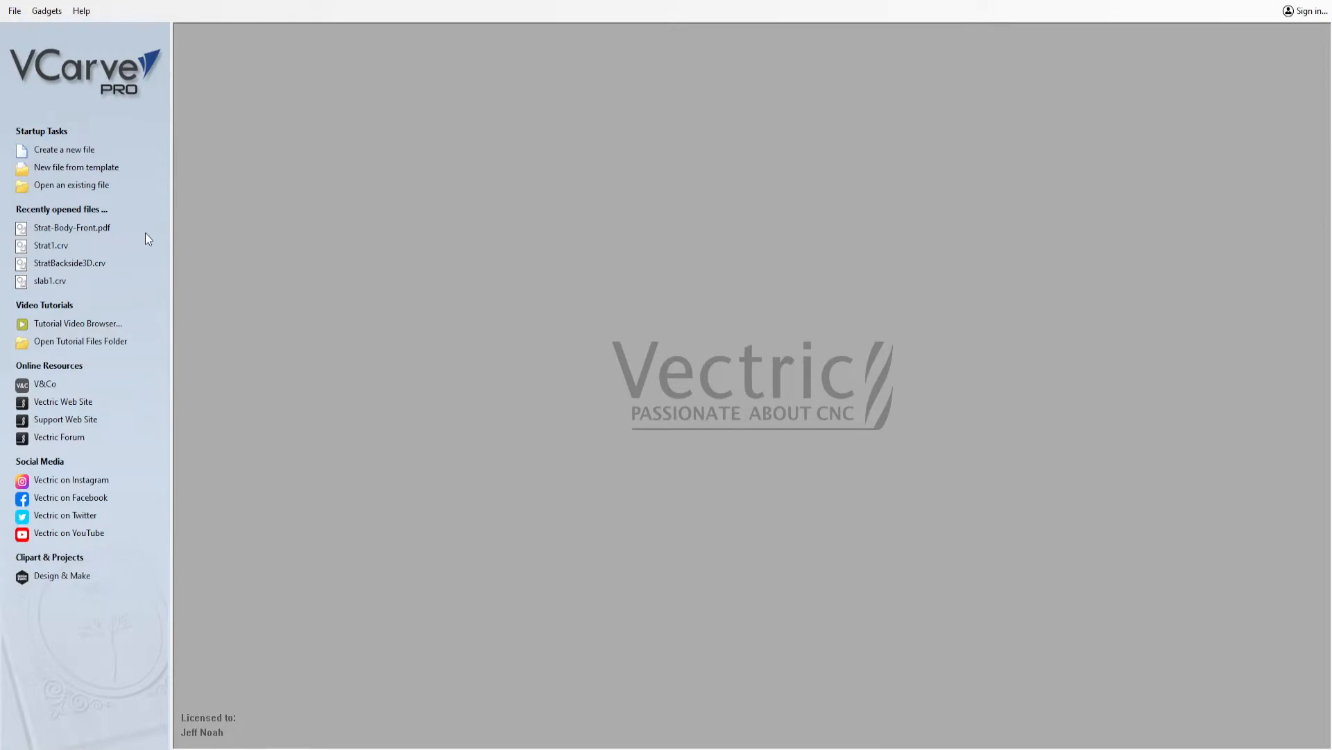
{"action": "left_click", "coordinate": [45, 248]}
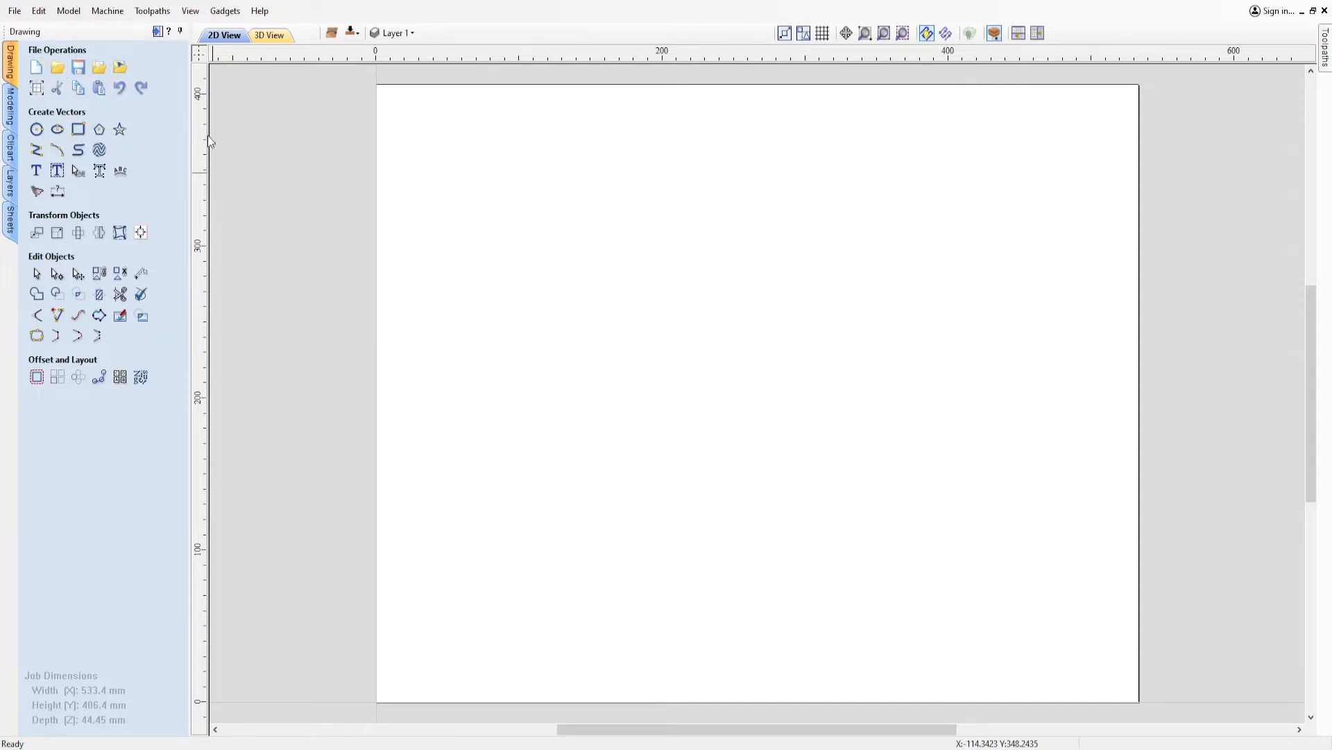
{"action": "left_click", "coordinate": [59, 70]}
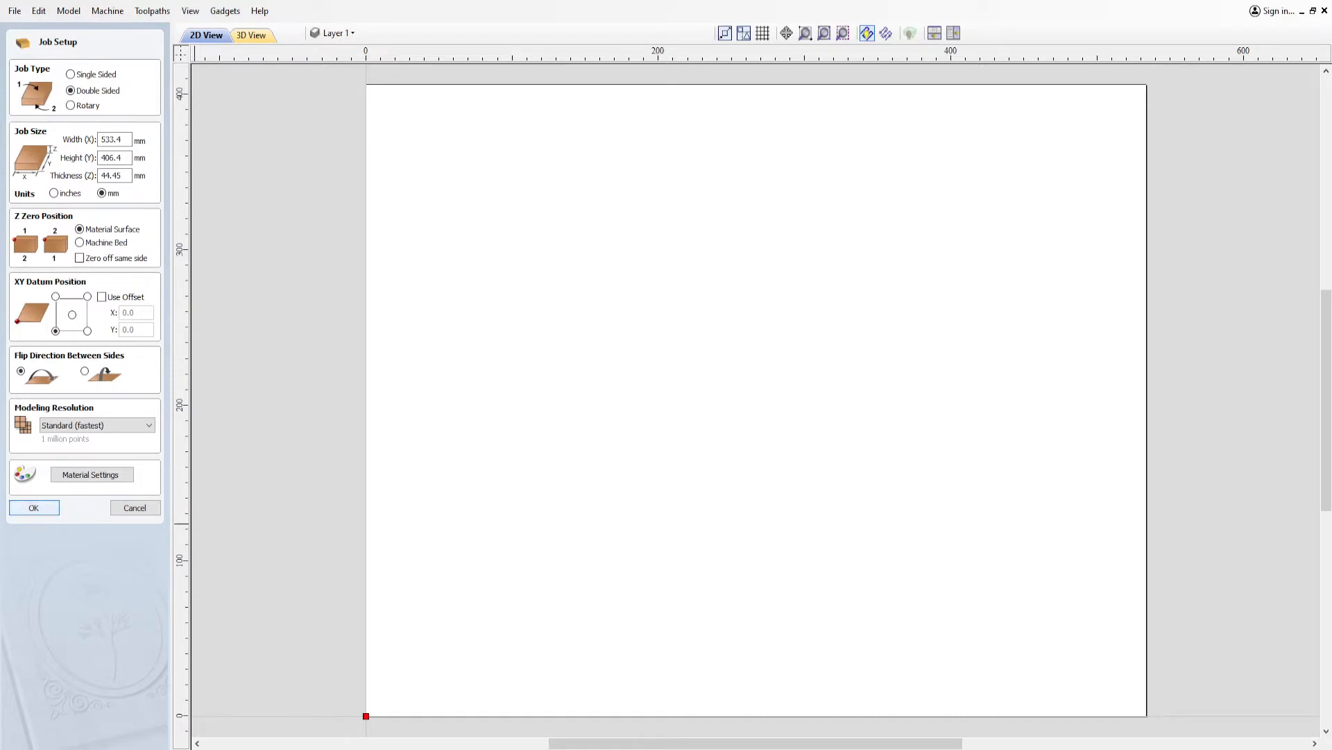
{"action": "left_click", "coordinate": [29, 507]}
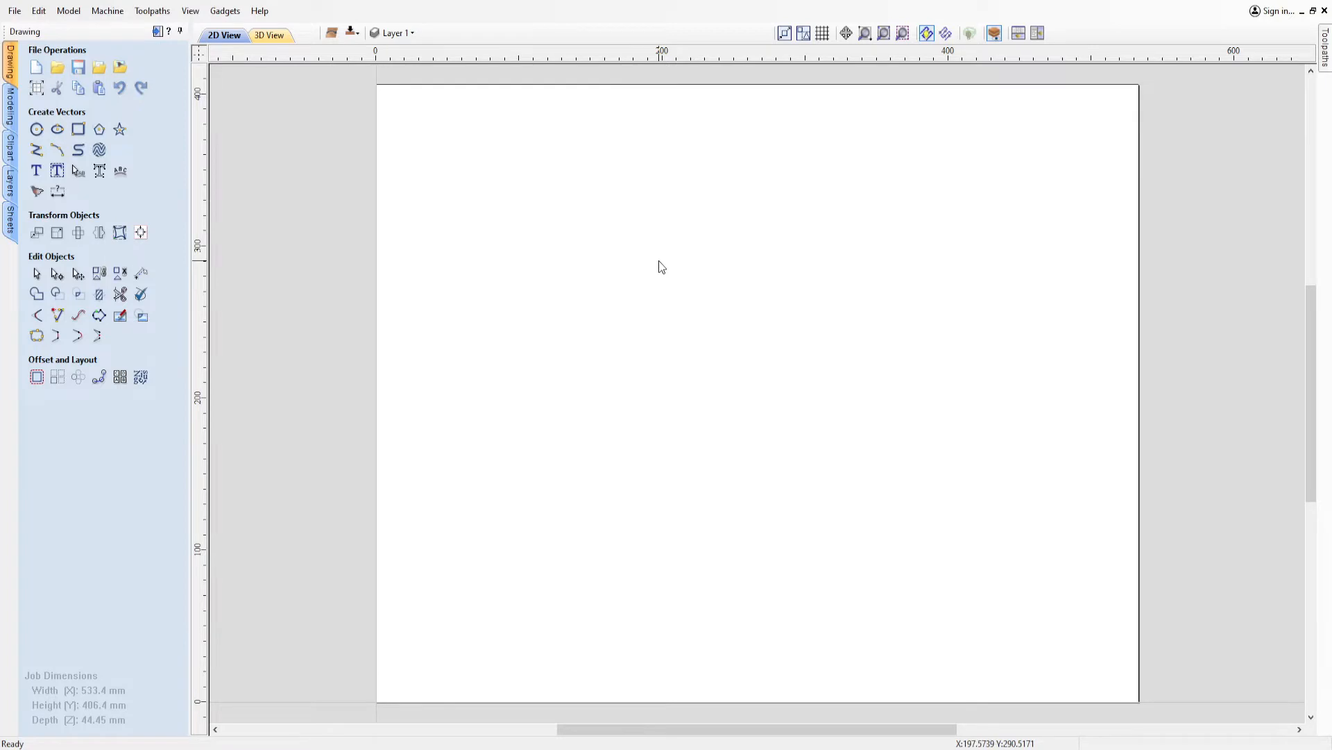
Import the vectors from Strat-Body-Front.pdf and centre them on the material.
{"action": "left_click", "coordinate": [97, 70]}
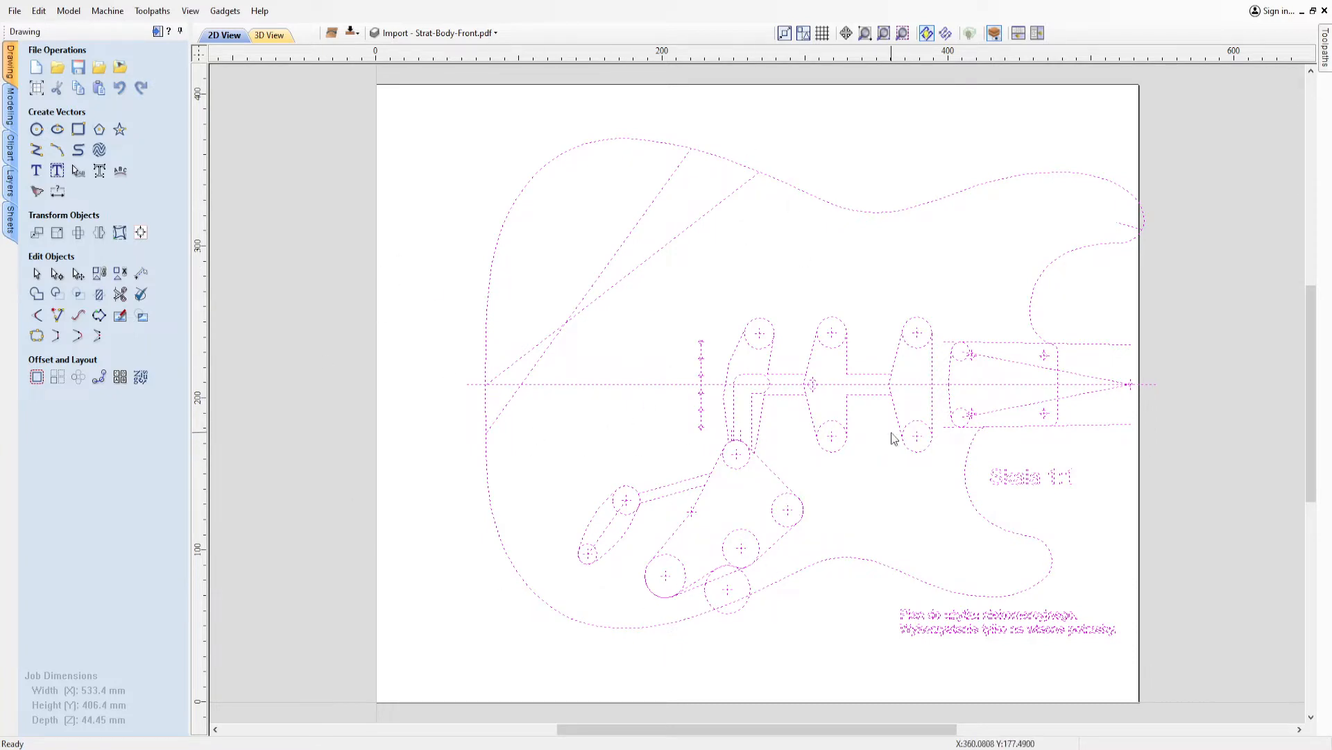
{"action": "left_click", "coordinate": [140, 232]}
{"action": "left_click", "coordinate": [103, 107]}
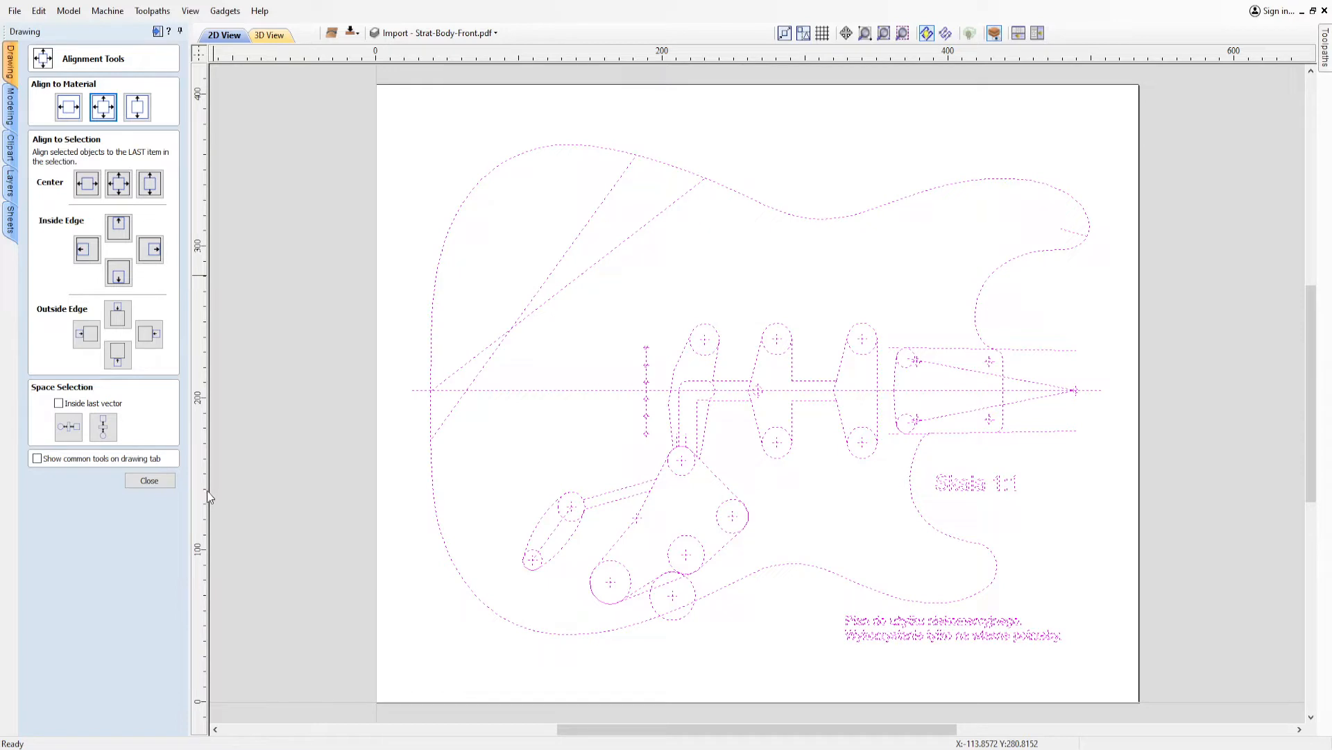
{"action": "left_click", "coordinate": [149, 481]}
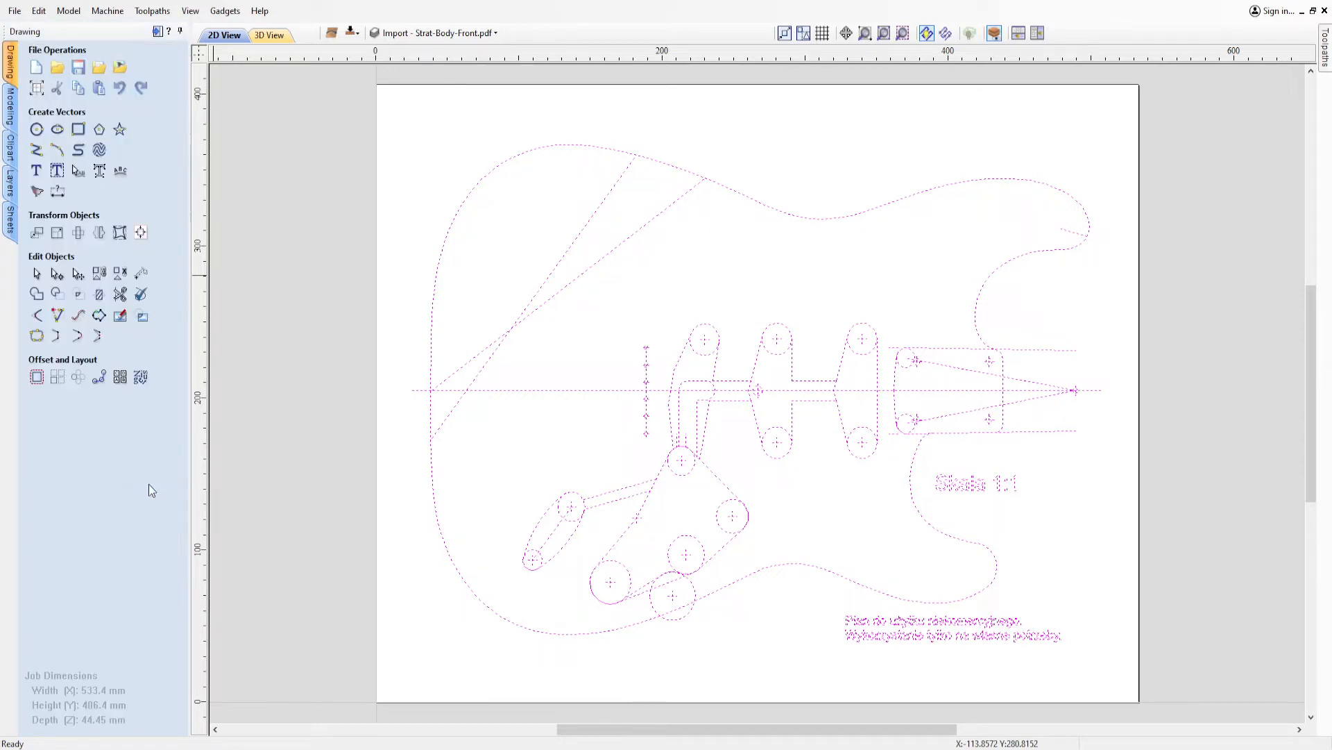
{"action": "left_click", "coordinate": [1097, 547]}
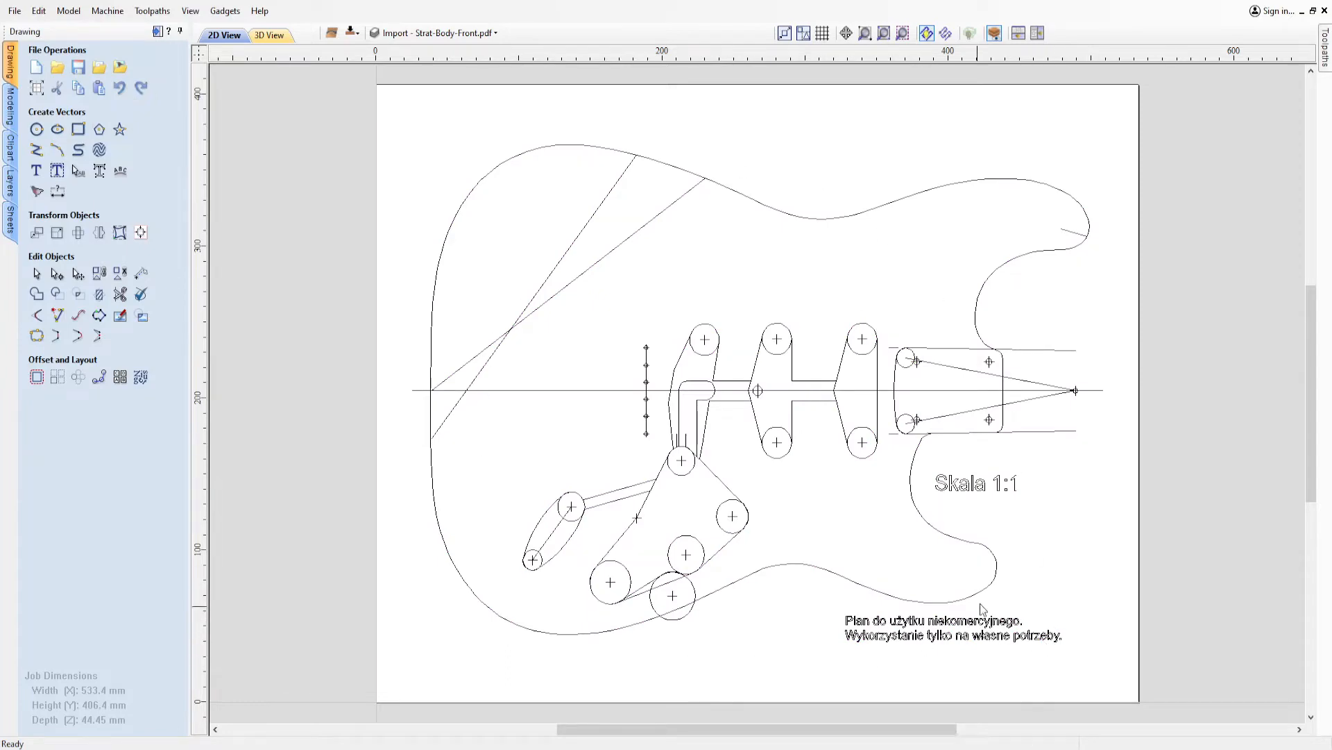
Delete the two-line Polish usage note and the "Skala 1:1" text from the plan.
{"action": "scroll", "coordinate": [1035, 635], "scroll_direction": "down", "scroll_amount": 1}
{"action": "scroll", "coordinate": [1069, 676], "scroll_direction": "up", "scroll_amount": 3}
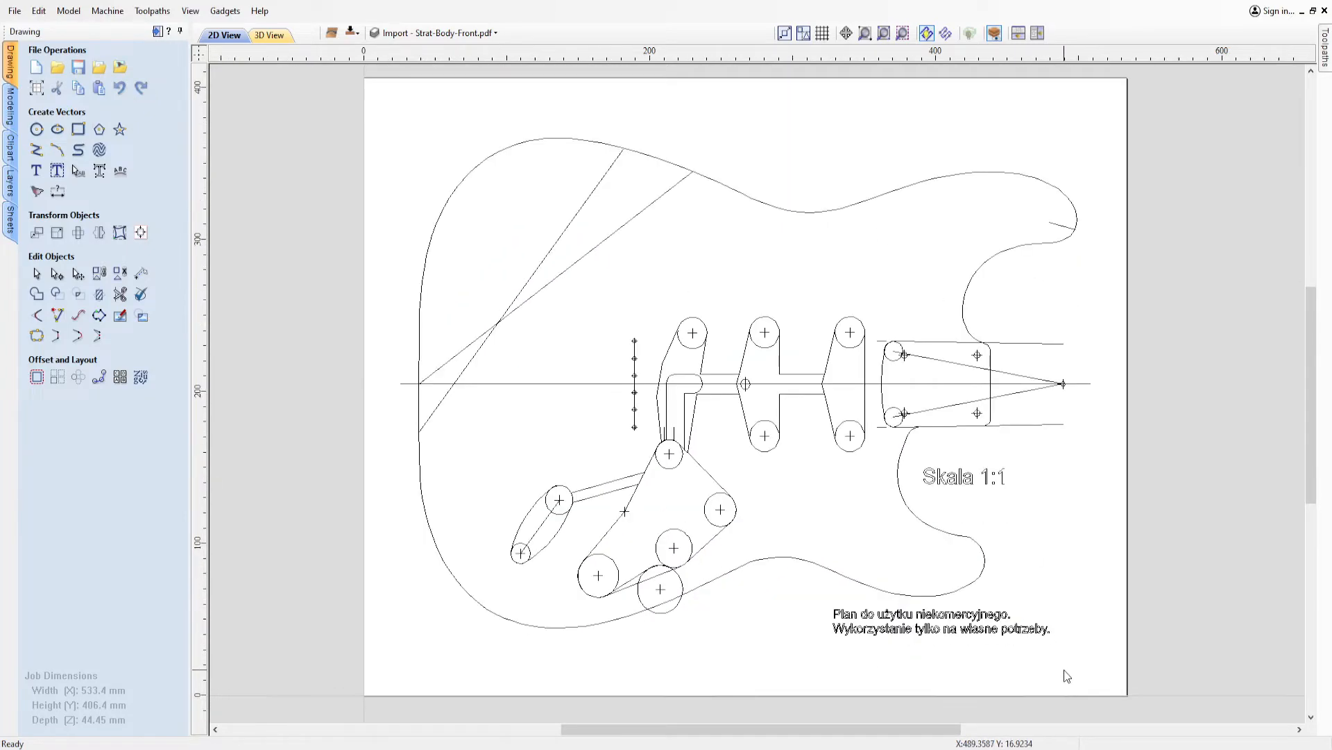
{"action": "left_click_drag", "start_coordinate": [692, 561], "coordinate": [1106, 654]}
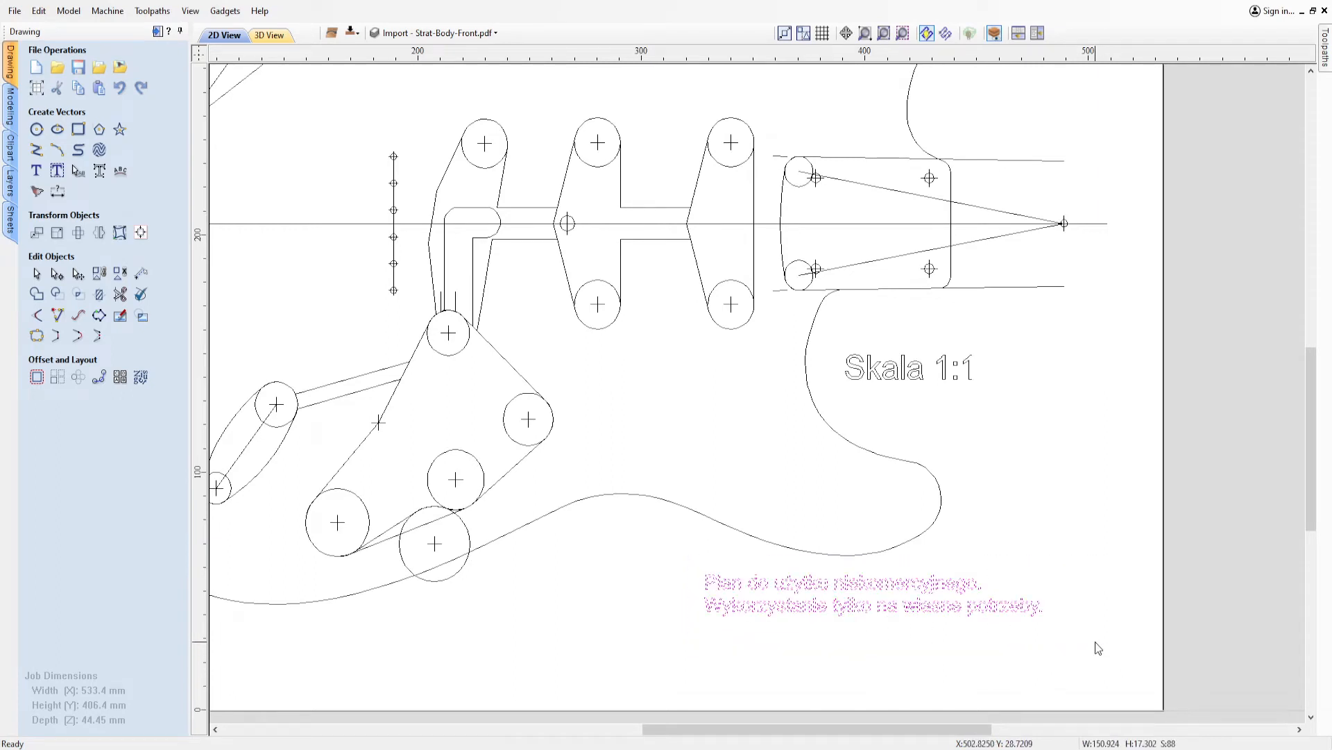
{"action": "key", "text": "Delete"}
{"action": "left_click_drag", "start_coordinate": [835, 343], "coordinate": [1014, 410]}
{"action": "key", "text": "Delete"}
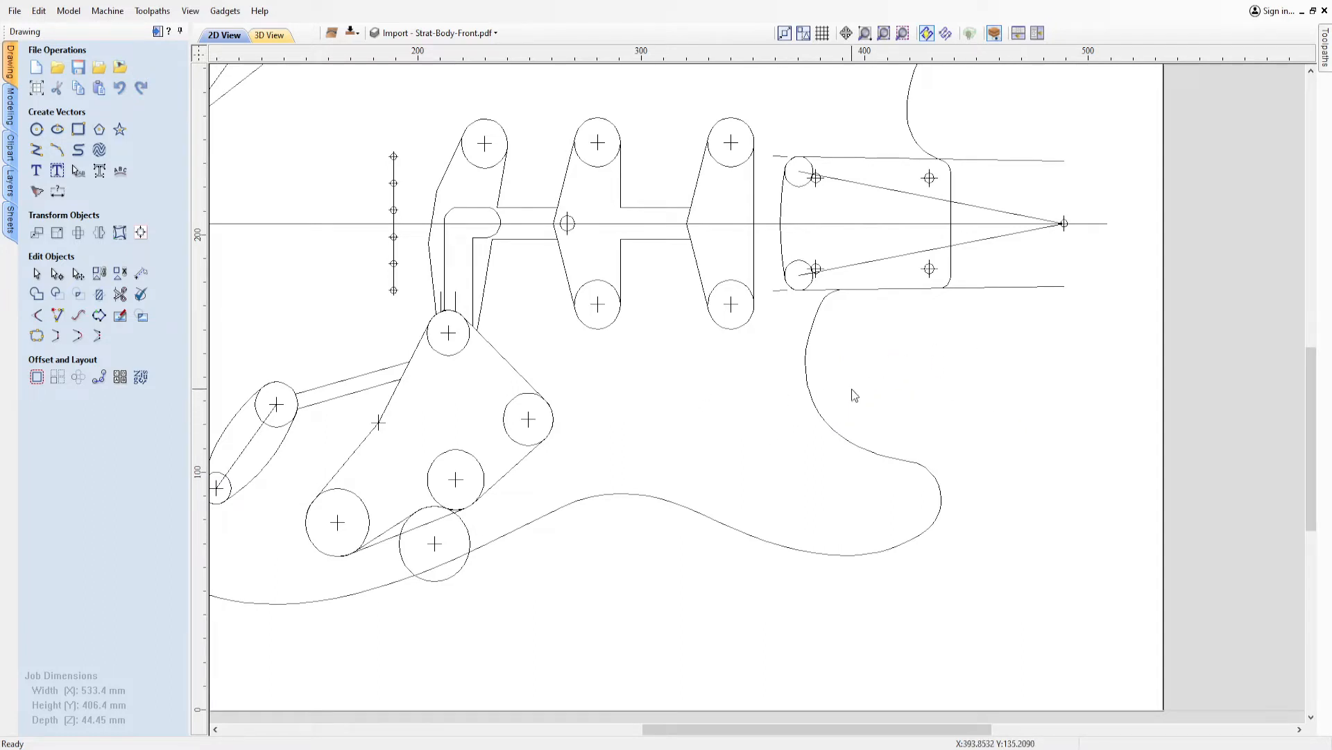
{"action": "left_click_drag", "start_coordinate": [689, 267], "coordinate": [773, 339]}
{"action": "left_click", "coordinate": [766, 304]}
{"action": "left_click_drag", "start_coordinate": [764, 275], "coordinate": [654, 356]}
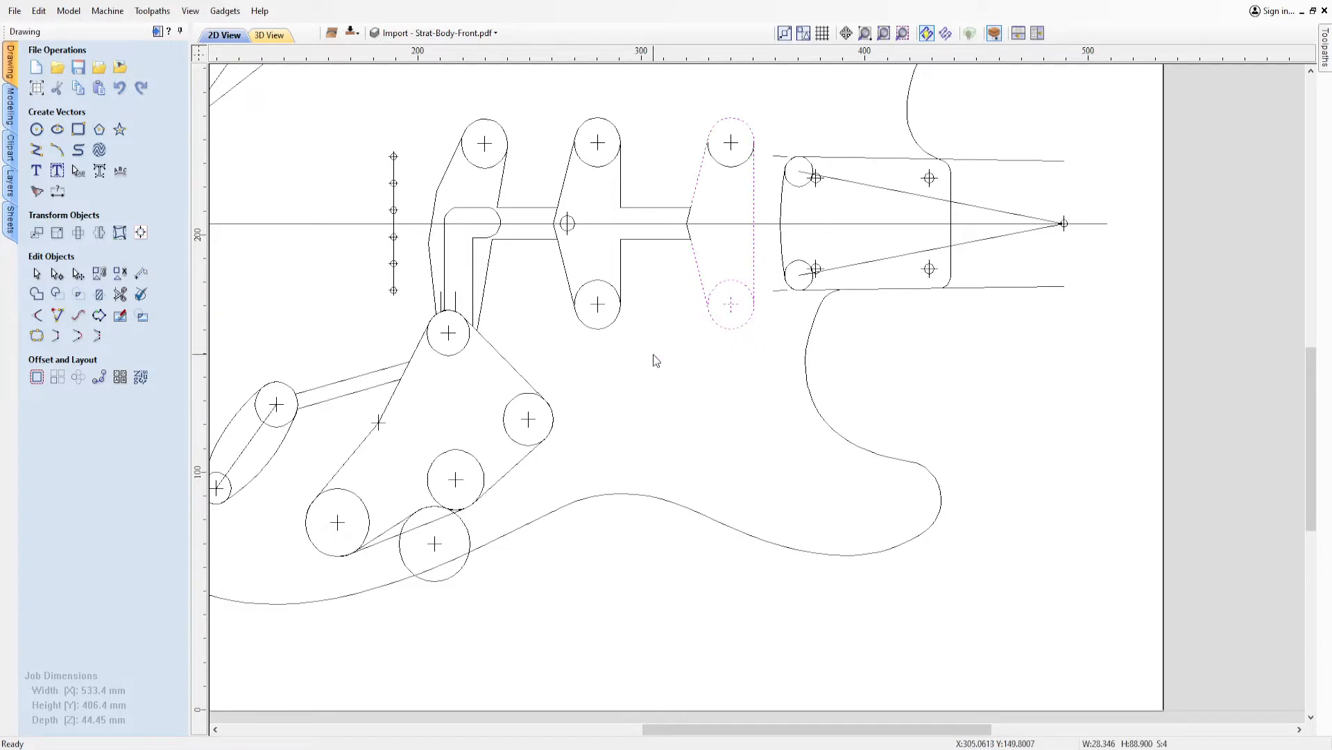
{"action": "left_click", "coordinate": [763, 390]}
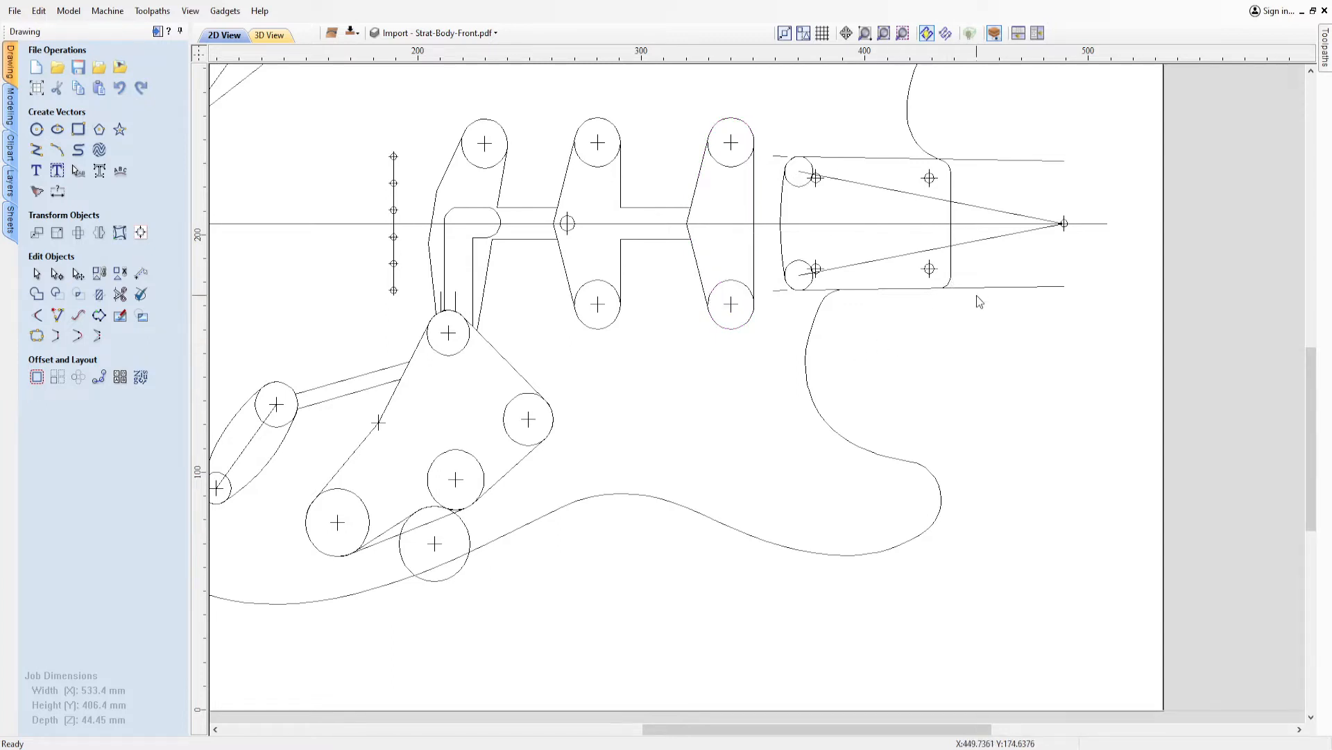
Delete the upper angled line, short tick, both upper screw-hole marks and upper corner circle at the neck pocket.
{"action": "scroll", "coordinate": [940, 165], "scroll_direction": "up", "scroll_amount": 3}
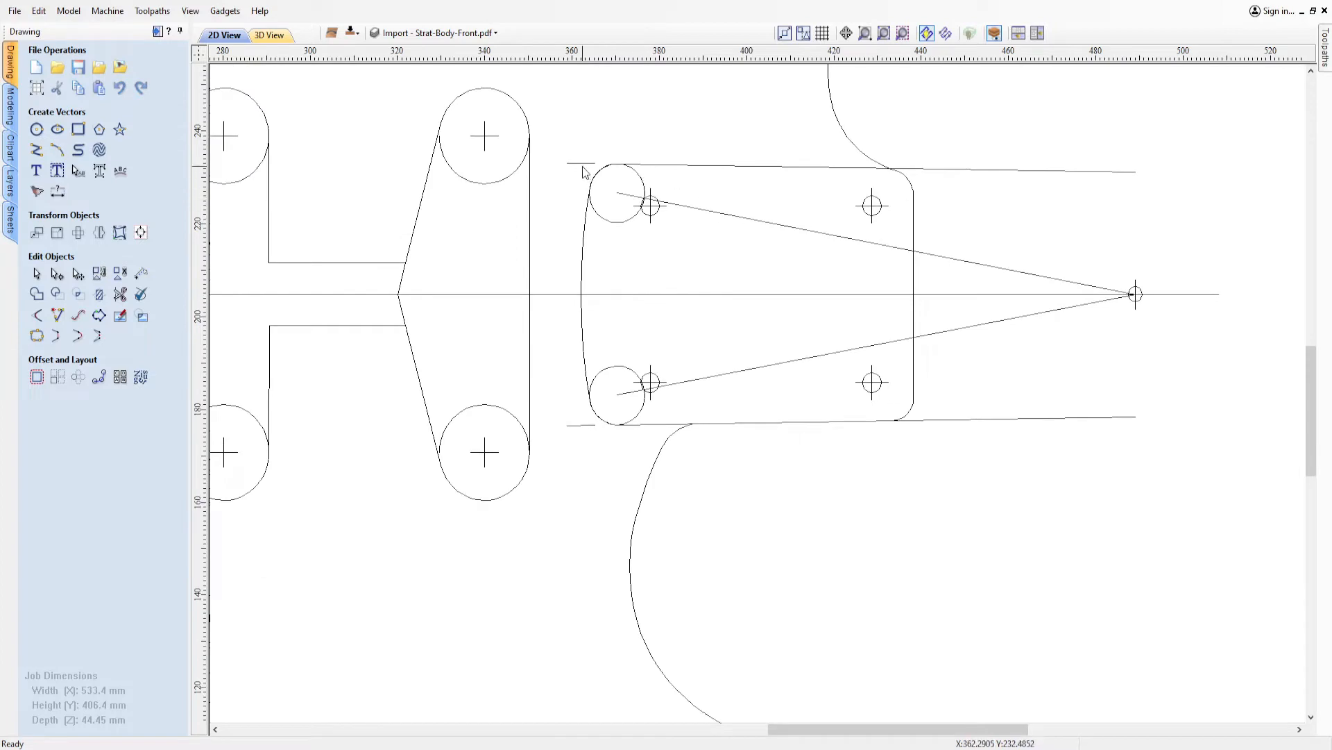
{"action": "left_click", "coordinate": [699, 214]}
{"action": "key", "text": "Delete"}
{"action": "left_click_drag", "start_coordinate": [632, 184], "coordinate": [686, 244]}
{"action": "key", "text": "Delete"}
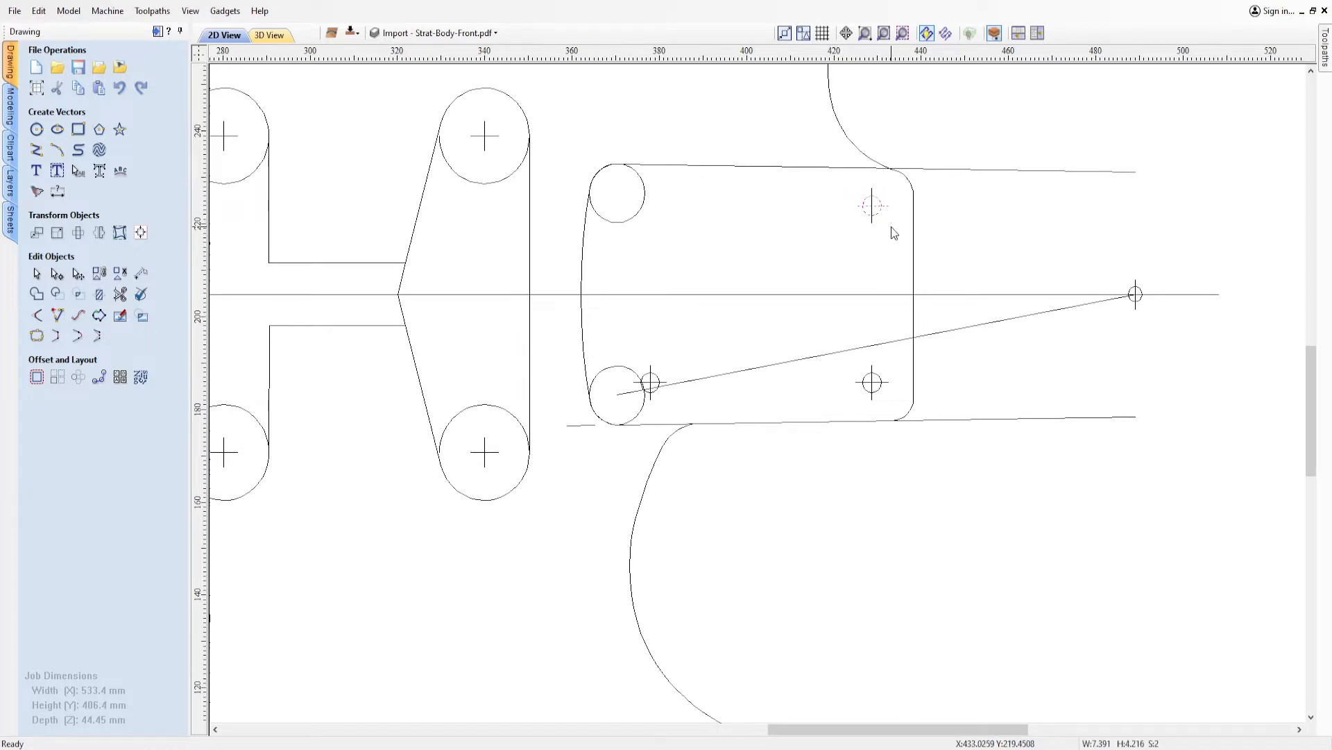
{"action": "left_click_drag", "start_coordinate": [858, 185], "coordinate": [900, 236]}
{"action": "key", "text": "Delete"}
{"action": "left_click", "coordinate": [645, 209]}
{"action": "key", "text": "Delete"}
Delete the neck pocket's lower angled line, the lower screw-hole mark nearest the pickups, and the small circle on the centreline.
{"action": "left_click_drag", "start_coordinate": [635, 361], "coordinate": [701, 408]}
{"action": "key", "text": "Delete"}
{"action": "left_click", "coordinate": [704, 379]}
{"action": "key", "text": "Delete"}
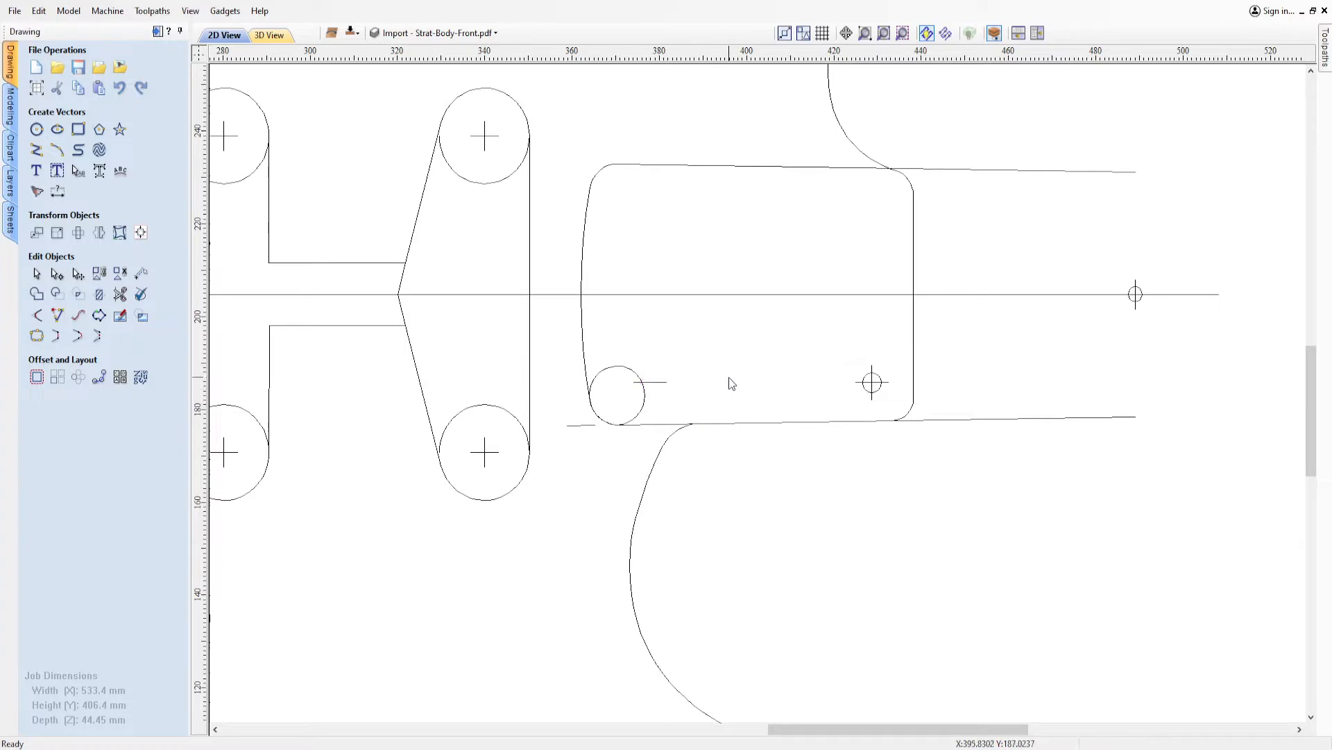
{"action": "left_click", "coordinate": [1139, 294]}
{"action": "key", "text": "Delete"}
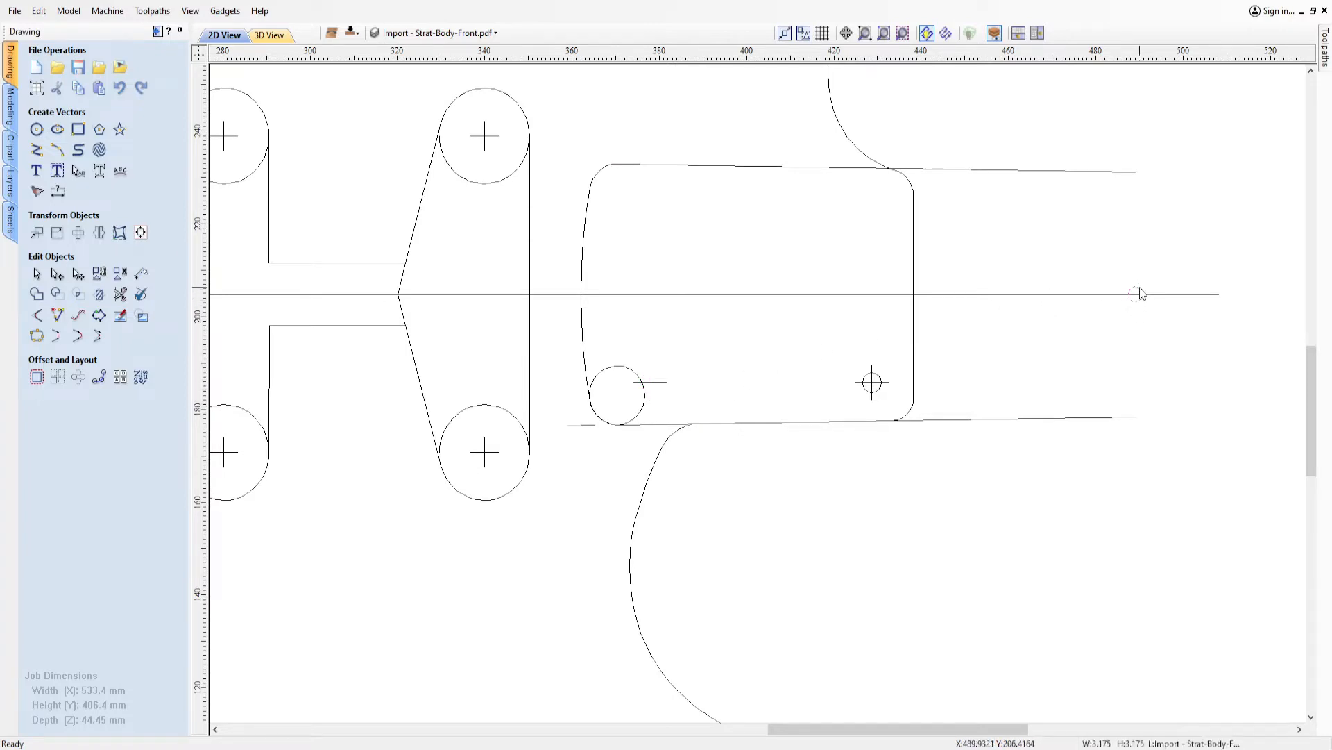
{"action": "left_click", "coordinate": [647, 382]}
{"action": "key", "text": "Delete"}
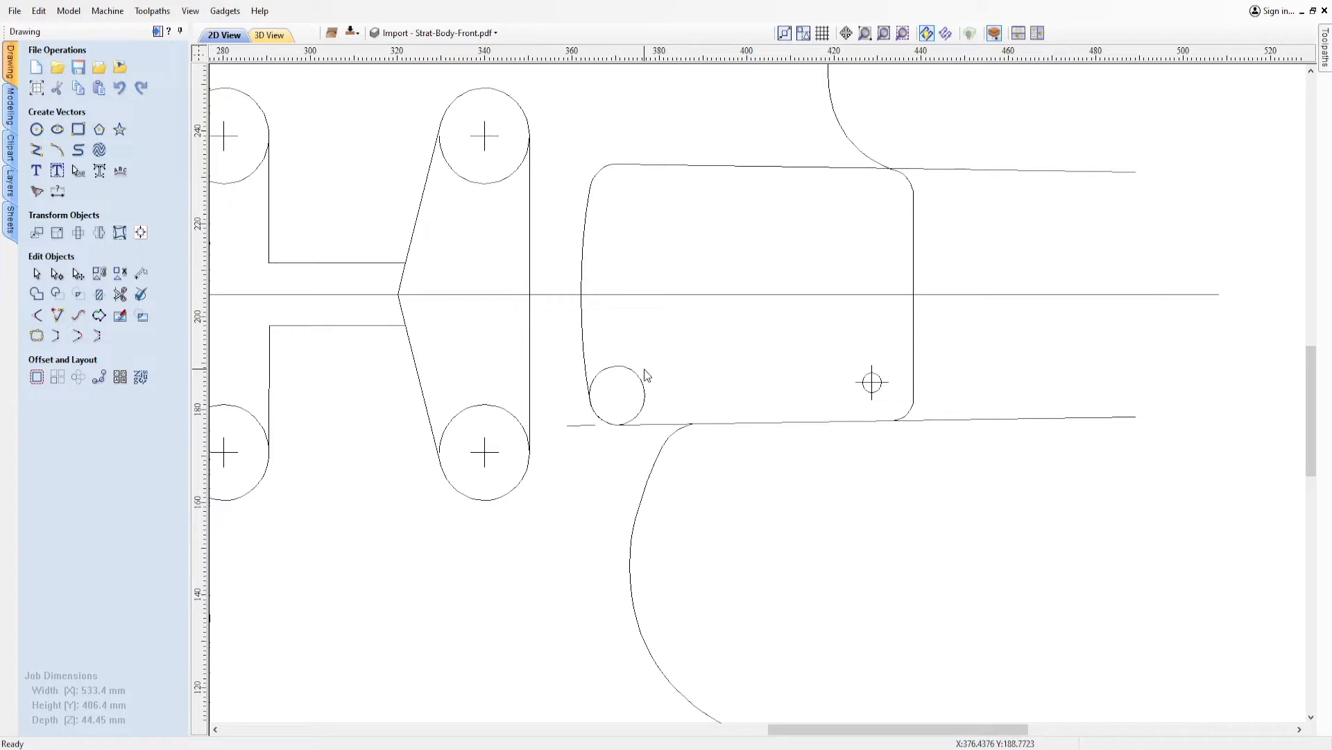
Delete the short tick, the corner circle and the remaining screw-hole mark along the neck pocket's lower edge.
{"action": "left_click", "coordinate": [578, 425]}
{"action": "key", "text": "Delete"}
{"action": "left_click", "coordinate": [622, 368]}
{"action": "key", "text": "Delete"}
{"action": "left_click_drag", "start_coordinate": [835, 347], "coordinate": [888, 408]}
{"action": "key", "text": "Delete"}
{"action": "scroll", "coordinate": [905, 446], "scroll_direction": "down", "scroll_amount": 5}
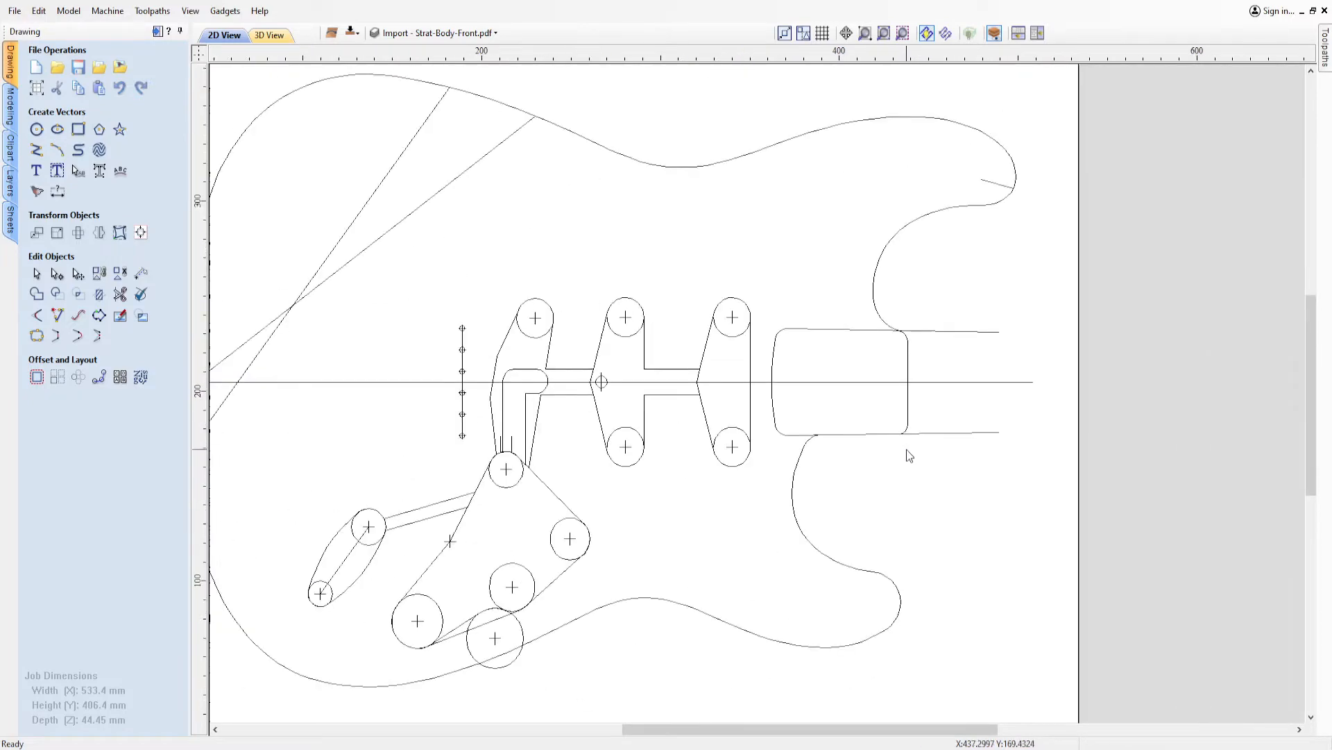
Delete the short stray line inside the tip of the body's upper horn.
{"action": "scroll", "coordinate": [930, 458], "scroll_direction": "up", "scroll_amount": 2}
{"action": "left_click", "coordinate": [1008, 114]}
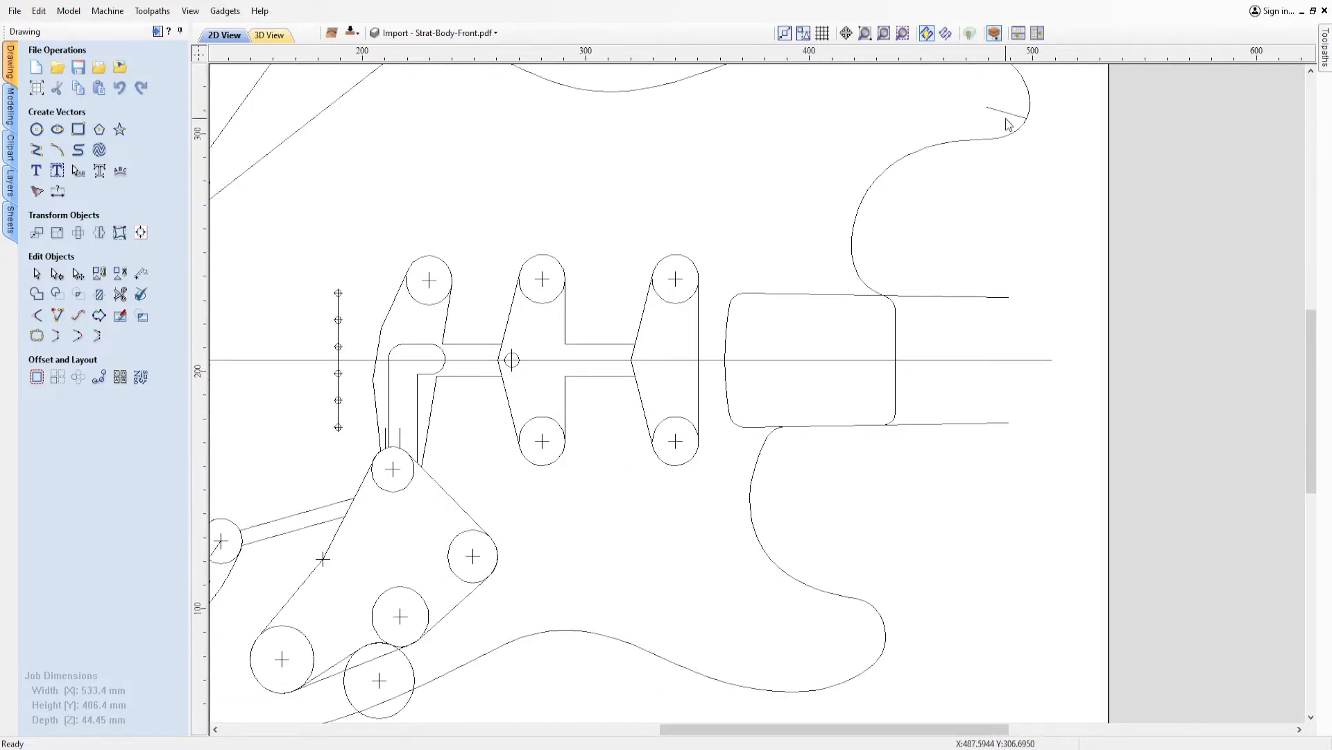
{"action": "key", "text": "Delete"}
Delete the construction circles and centre marks at both ends of the neck pickup cavity.
{"action": "left_click", "coordinate": [676, 305]}
{"action": "left_click", "coordinate": [676, 439]}
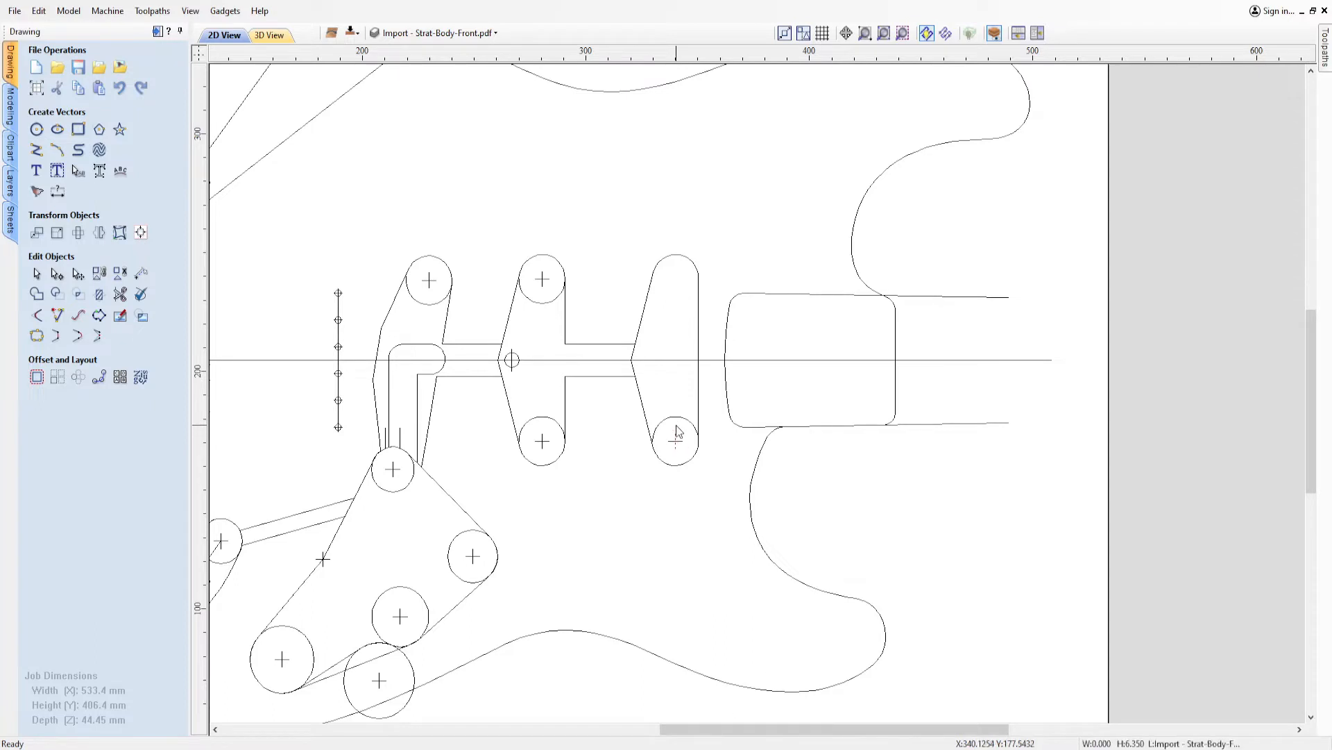
{"action": "left_click_drag", "start_coordinate": [675, 444], "coordinate": [688, 449]}
{"action": "key", "text": "Delete"}
{"action": "left_click", "coordinate": [668, 419]}
{"action": "key", "text": "Delete"}
Delete the construction circles and centre marks at both ends of the middle pickup cavity.
{"action": "left_click", "coordinate": [547, 286]}
{"action": "key", "text": "Delete"}
{"action": "left_click", "coordinate": [543, 280]}
{"action": "key", "text": "Delete"}
{"action": "left_click_drag", "start_coordinate": [522, 413], "coordinate": [541, 430]}
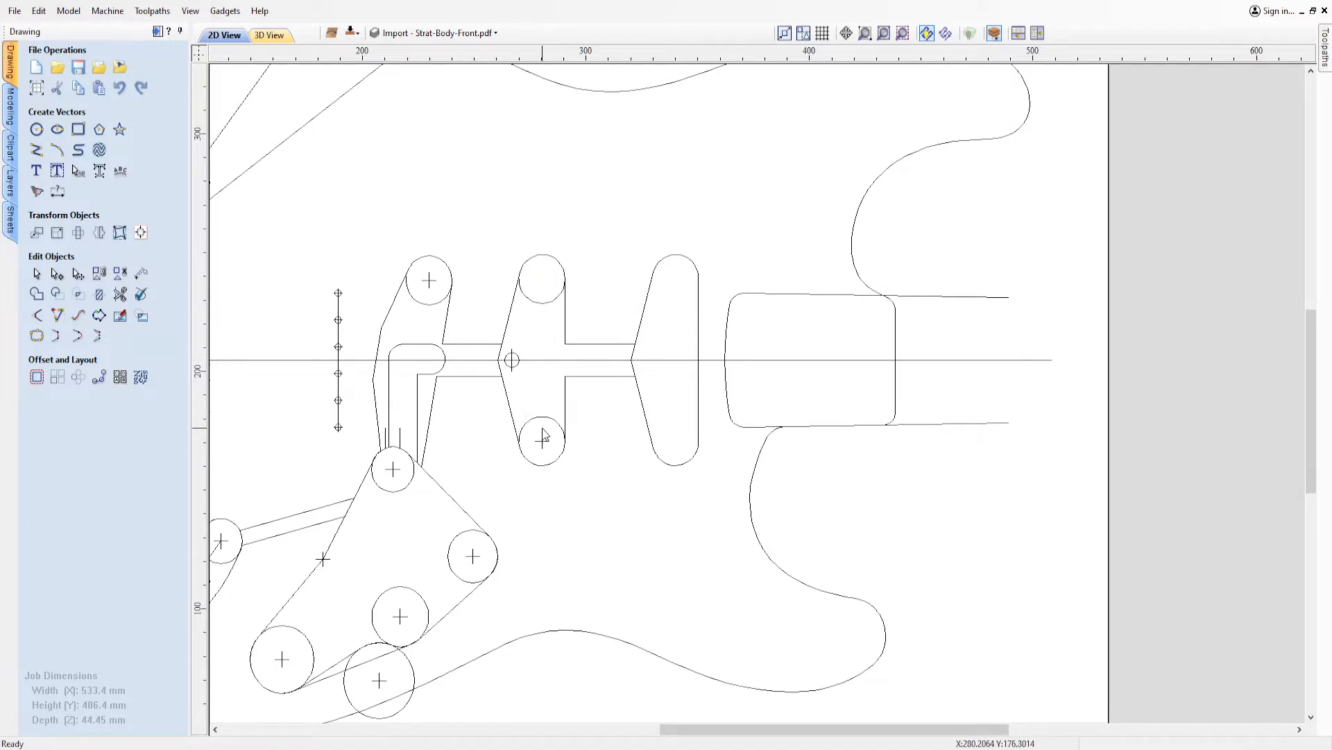
{"action": "left_click", "coordinate": [530, 420]}
{"action": "key", "text": "Delete"}
{"action": "left_click_drag", "start_coordinate": [532, 430], "coordinate": [553, 452]}
{"action": "key", "text": "Delete"}
{"action": "left_click", "coordinate": [535, 303]}
{"action": "key", "text": "Delete"}
Delete the bridge pickup cavity's upper circle and centre mark, plus construction marks around the control cavity's upper corner.
{"action": "mouse_move", "coordinate": [422, 277]}
{"action": "left_mouse_down"}
{"action": "mouse_move", "coordinate": [451, 292]}
{"action": "mouse_move", "coordinate": [438, 287]}
{"action": "left_mouse_up"}
{"action": "key", "text": "Delete"}
{"action": "left_click", "coordinate": [402, 479]}
{"action": "key", "text": "Delete"}
{"action": "left_click", "coordinate": [388, 442]}
{"action": "key", "text": "Delete"}
Undo the deletion of the L-shaped channel inside the bridge pickup cavity.
{"action": "left_click", "coordinate": [119, 87]}
{"action": "key", "text": "ctrl+z"}
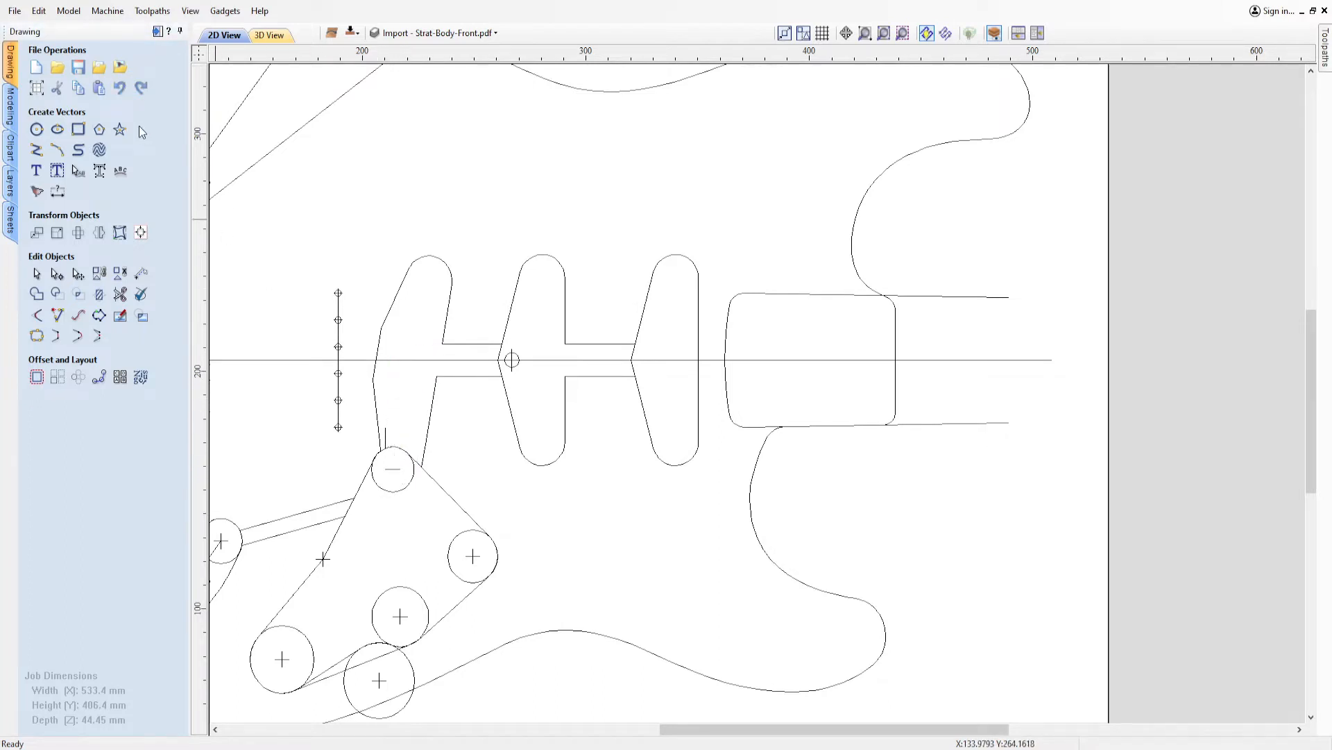
{"action": "left_click", "coordinate": [120, 87]}
Delete the remaining vertical line, circle and centre mark at the control cavity's upper corner.
{"action": "scroll", "coordinate": [378, 434], "scroll_direction": "up", "scroll_amount": 4}
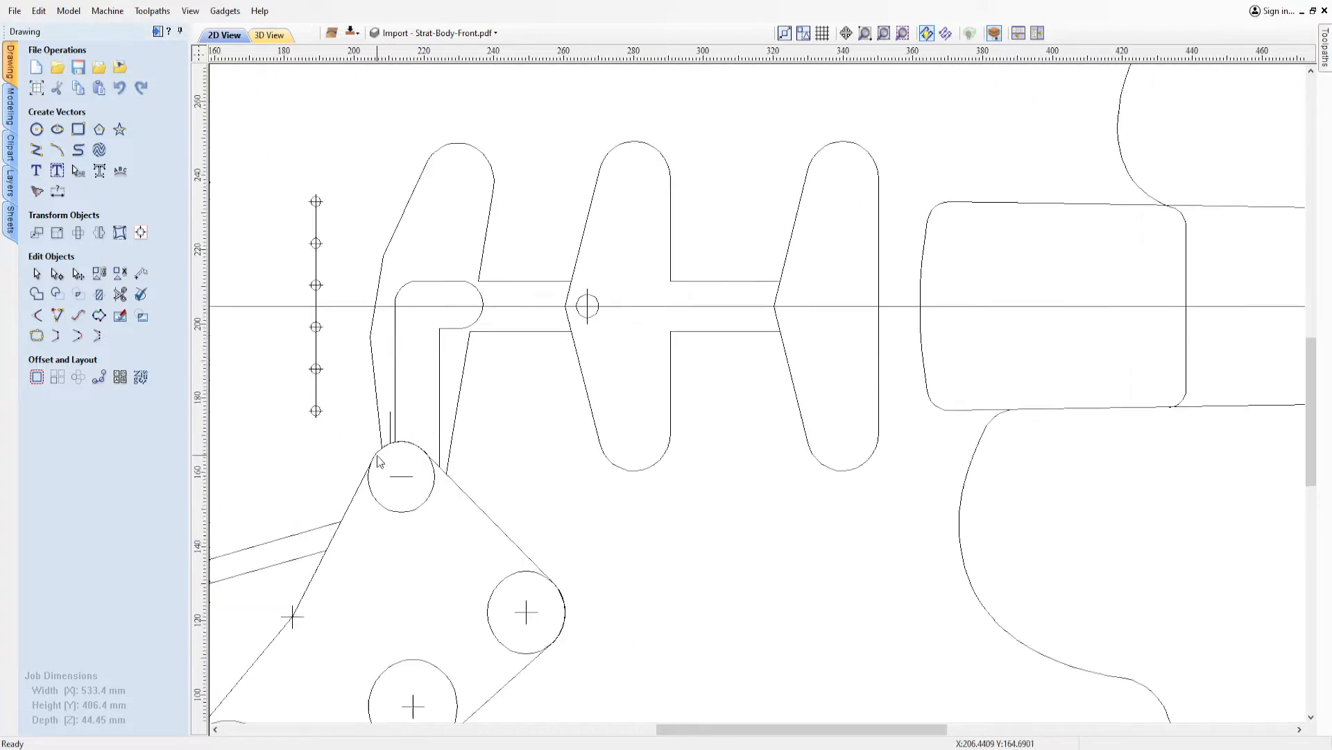
{"action": "key", "text": "Delete"}
{"action": "left_click", "coordinate": [434, 498]}
{"action": "key", "text": "Delete"}
{"action": "scroll", "coordinate": [451, 489], "scroll_direction": "down", "scroll_amount": 5}
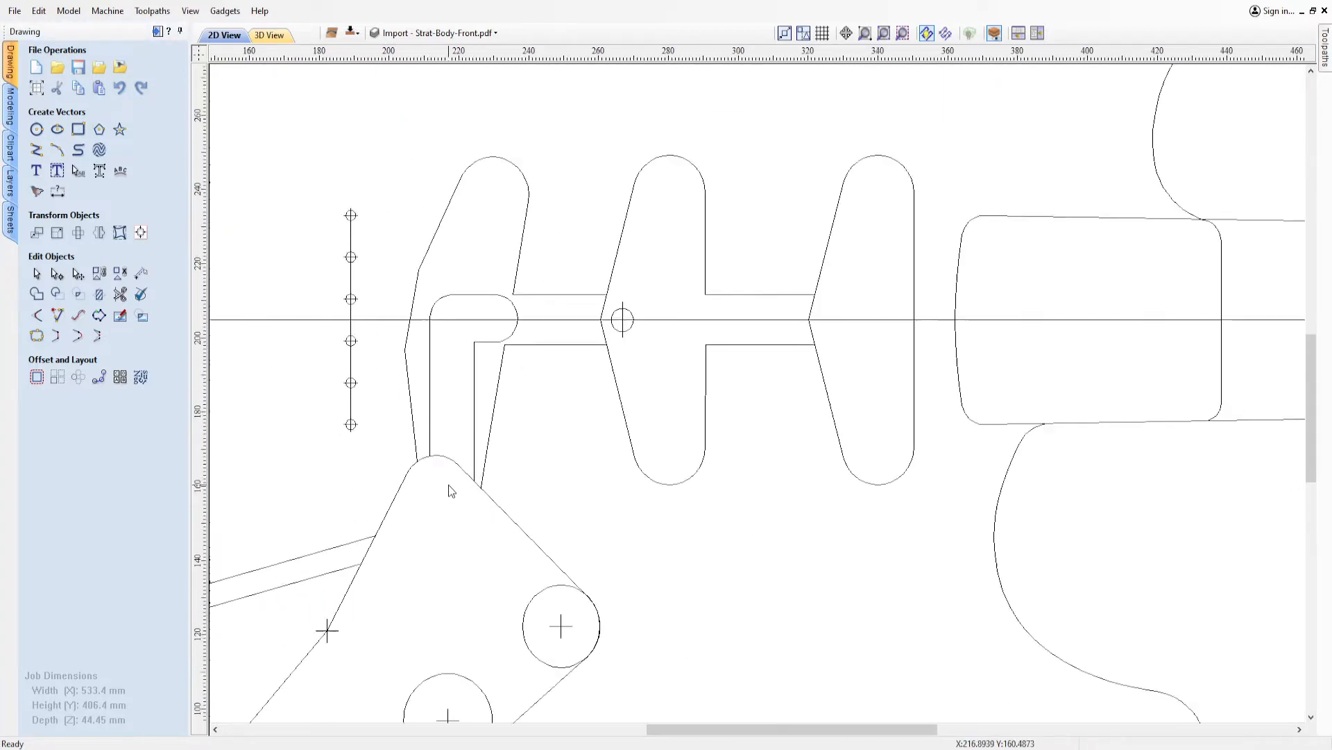
Delete the circles and centre marks at the control cavity's right corner and near the middle of its lower edge.
{"action": "scroll", "coordinate": [486, 572], "scroll_direction": "up", "scroll_amount": 3}
{"action": "left_click", "coordinate": [507, 531]}
{"action": "key", "text": "Delete"}
{"action": "left_click", "coordinate": [414, 594]}
{"action": "key", "text": "Delete"}
{"action": "left_click", "coordinate": [414, 603]}
{"action": "key", "text": "Delete"}
{"action": "left_click", "coordinate": [405, 567]}
{"action": "key", "text": "Delete"}
{"action": "scroll", "coordinate": [424, 556], "scroll_direction": "down", "scroll_amount": 4}
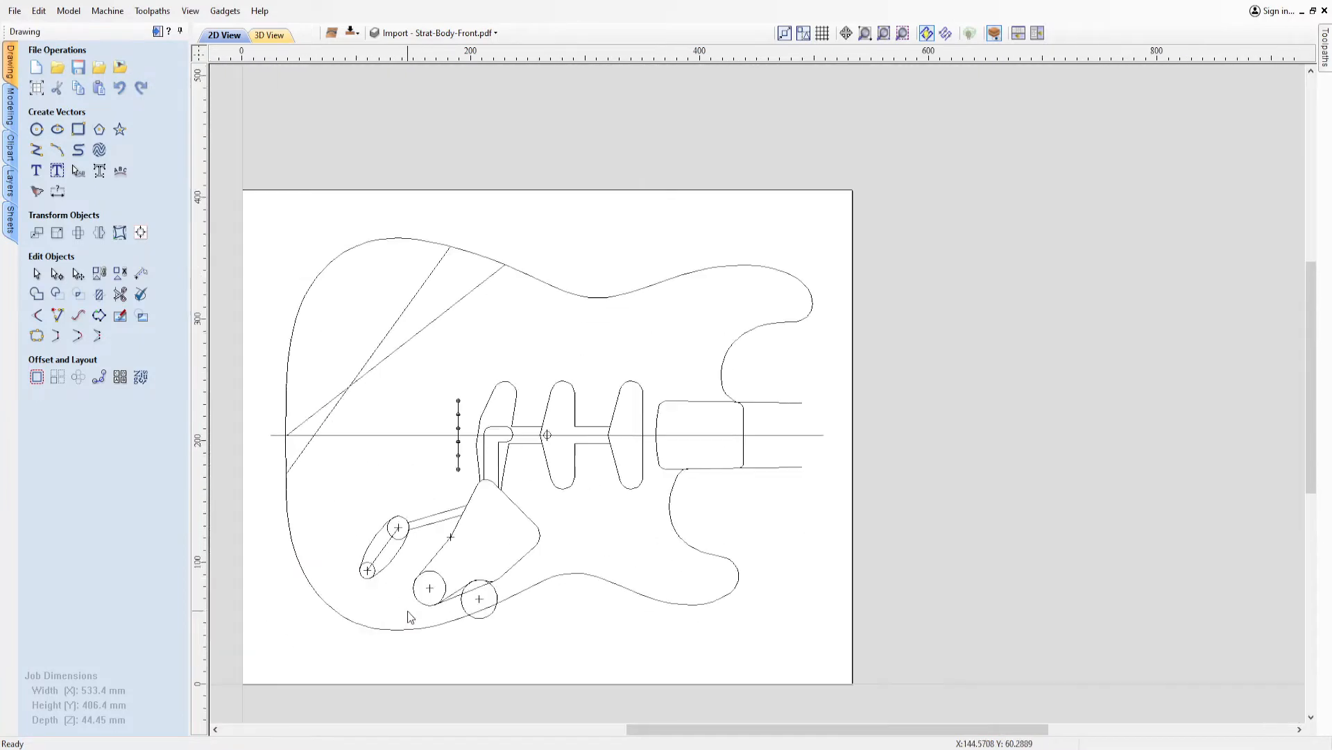
Delete the large circle and centre mark overlapping the control cavity's lower edge and the body outline.
{"action": "scroll", "coordinate": [409, 613], "scroll_direction": "up", "scroll_amount": 4}
{"action": "left_click_drag", "start_coordinate": [699, 579], "coordinate": [704, 579]}
{"action": "key", "text": "Delete"}
{"action": "left_click", "coordinate": [679, 559]}
{"action": "key", "text": "Delete"}
{"action": "left_click", "coordinate": [735, 524]}
{"action": "key", "text": "Delete"}
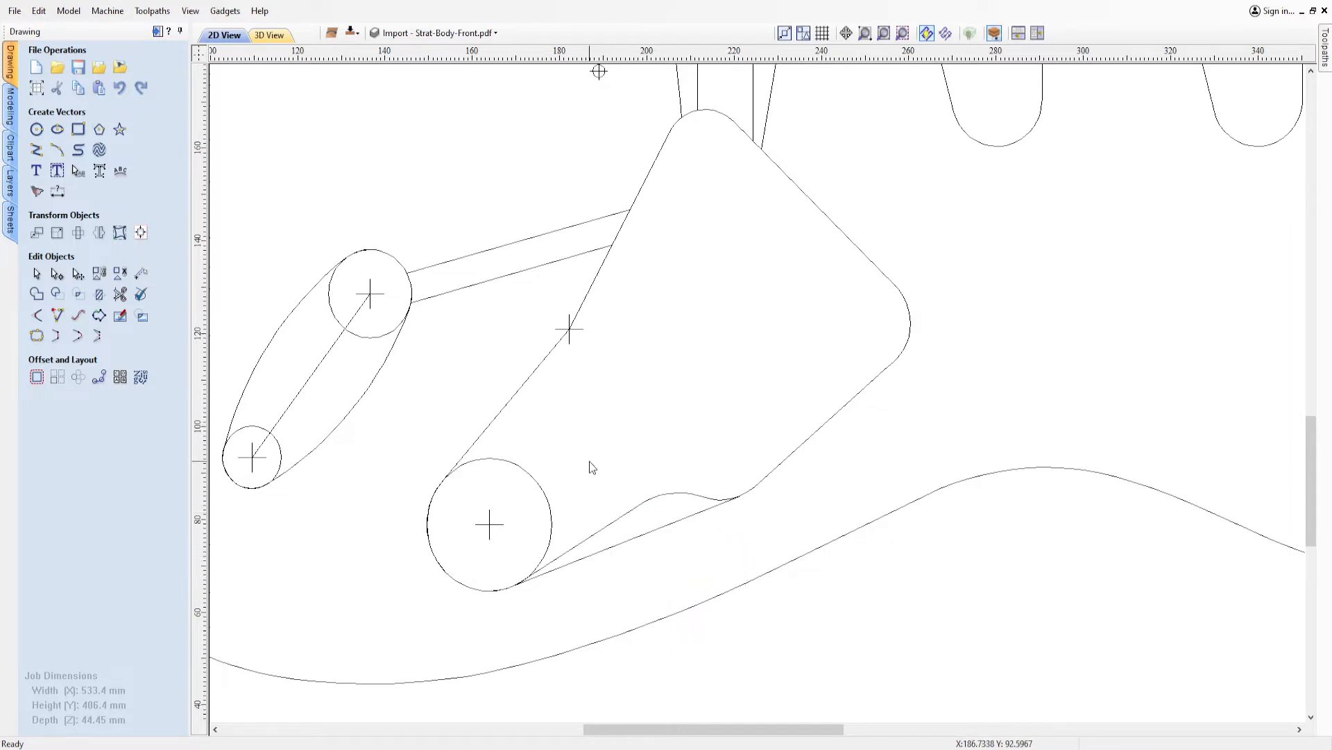
{"action": "left_click", "coordinate": [624, 516]}
{"action": "key", "text": "Delete"}
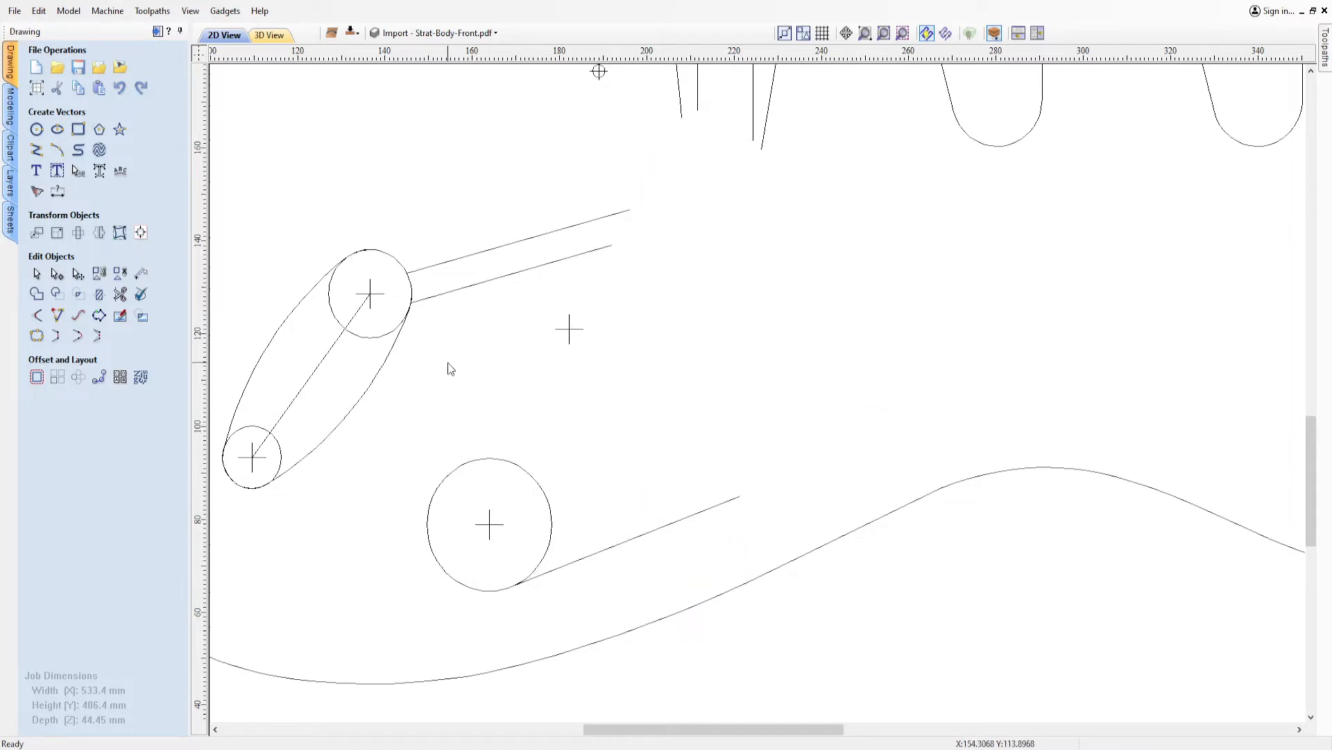
{"action": "left_click", "coordinate": [120, 87]}
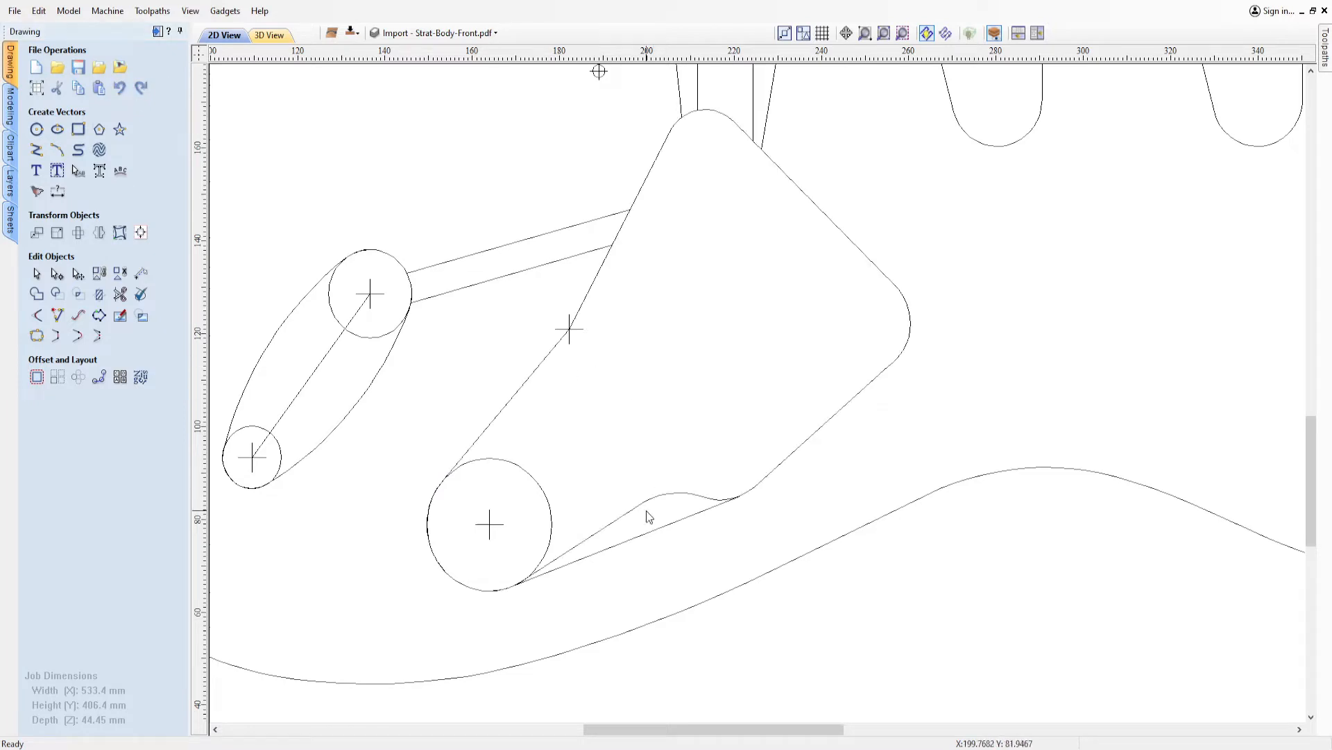
Delete the straight line below the control cavity's lower edge and the construction circle at its lower-left corner.
{"action": "left_click", "coordinate": [645, 536]}
{"action": "key", "text": "Delete"}
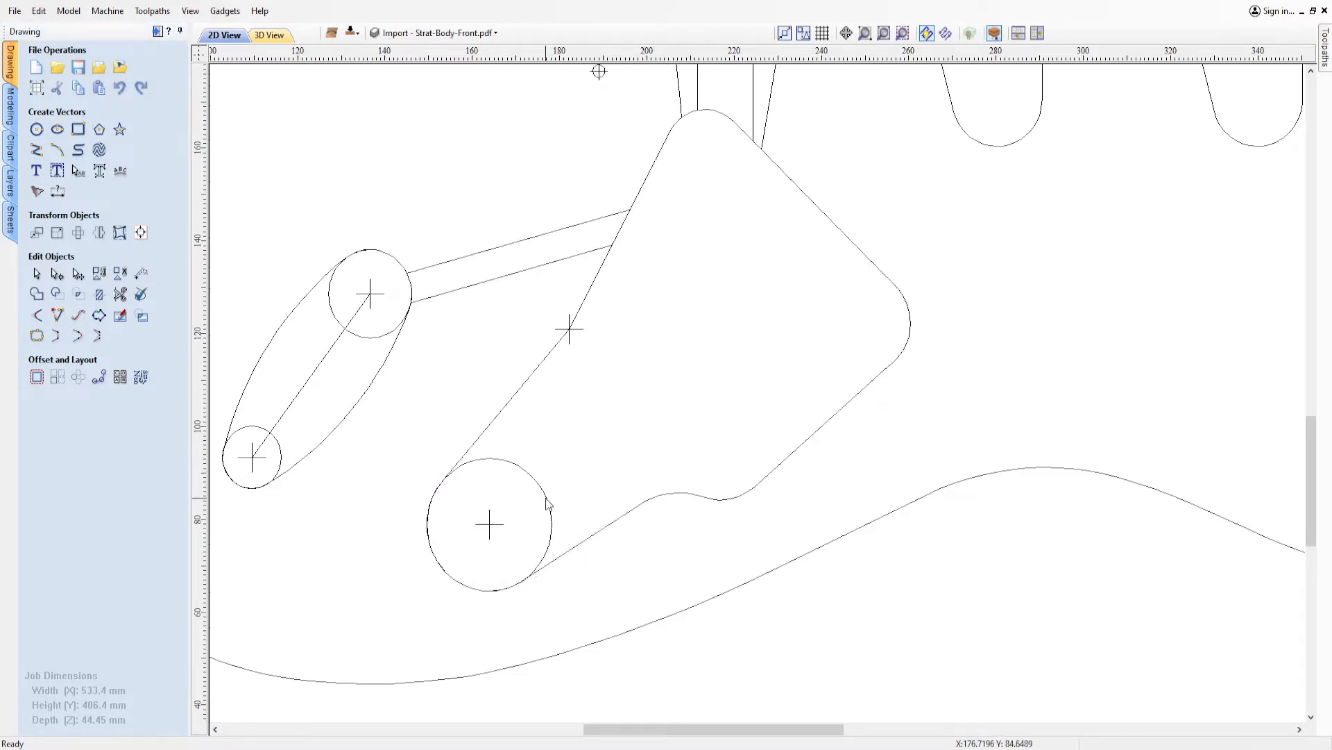
{"action": "left_click", "coordinate": [512, 466]}
{"action": "scroll", "coordinate": [570, 429], "scroll_direction": "down", "scroll_amount": 6}
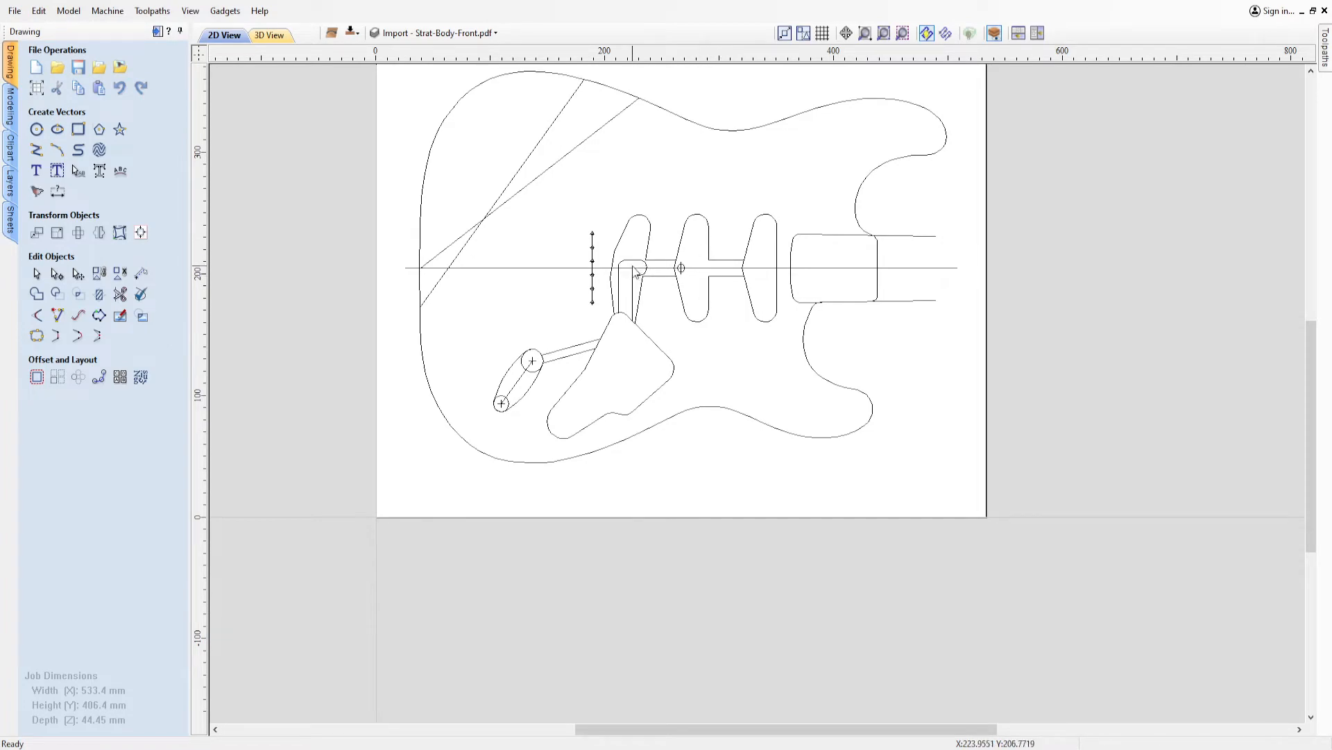
Delete the two construction circles, their centre marks and the line joining them inside the oval jack cavity.
{"action": "scroll", "coordinate": [576, 391], "scroll_direction": "up", "scroll_amount": 4}
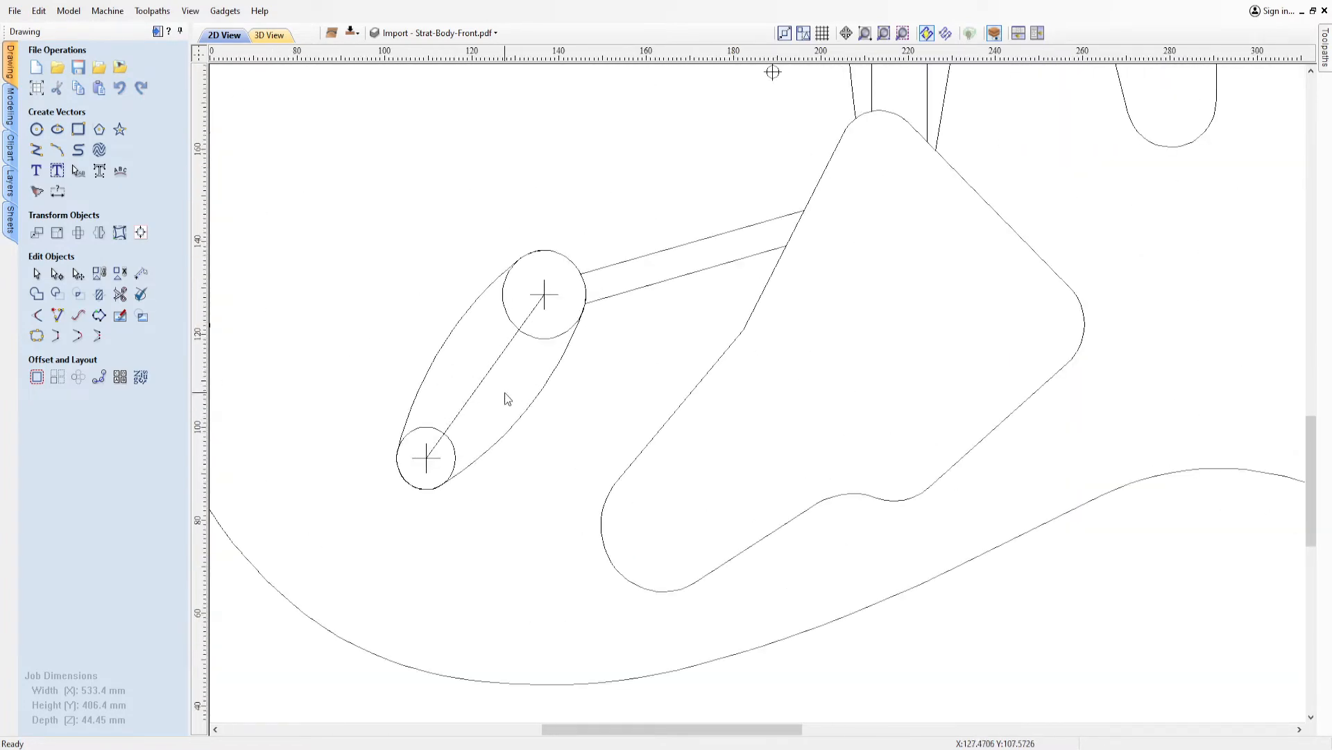
{"action": "left_click", "coordinate": [510, 377]}
{"action": "key", "text": "Delete"}
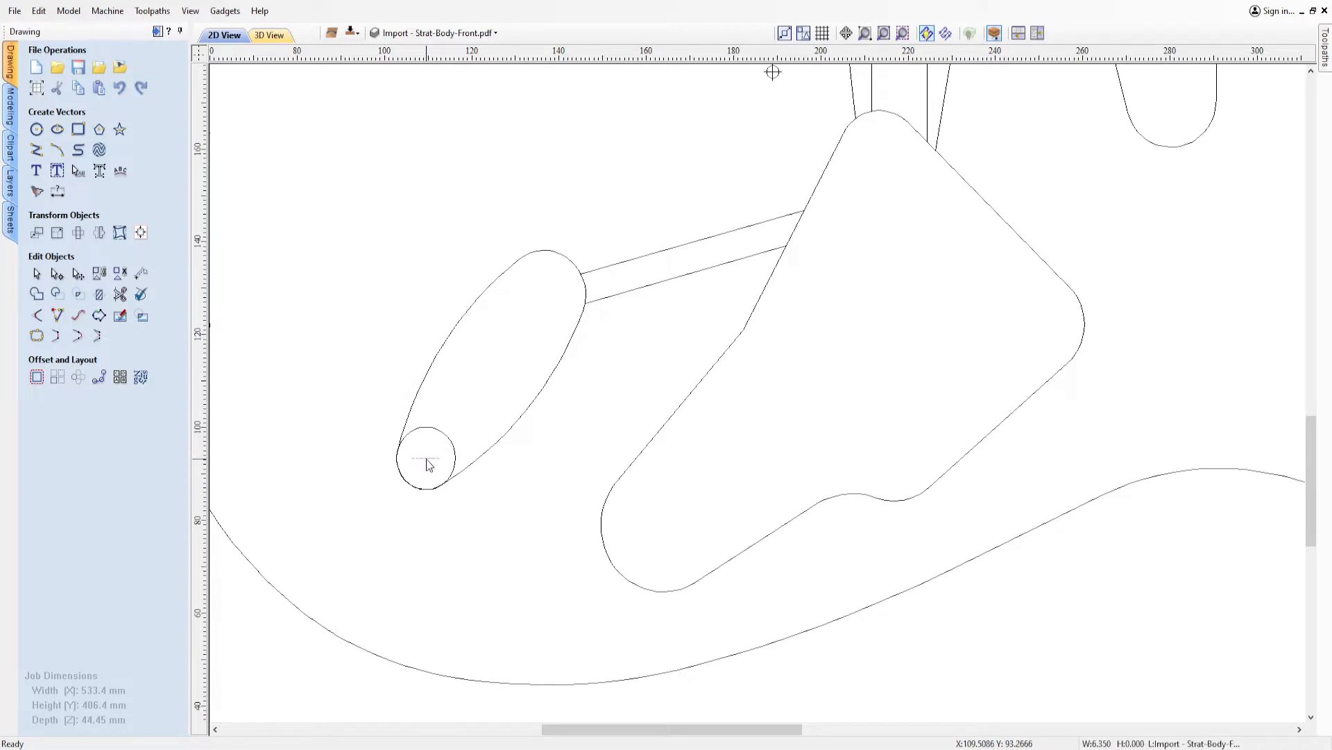
{"action": "left_click", "coordinate": [444, 432]}
{"action": "key", "text": "Delete"}
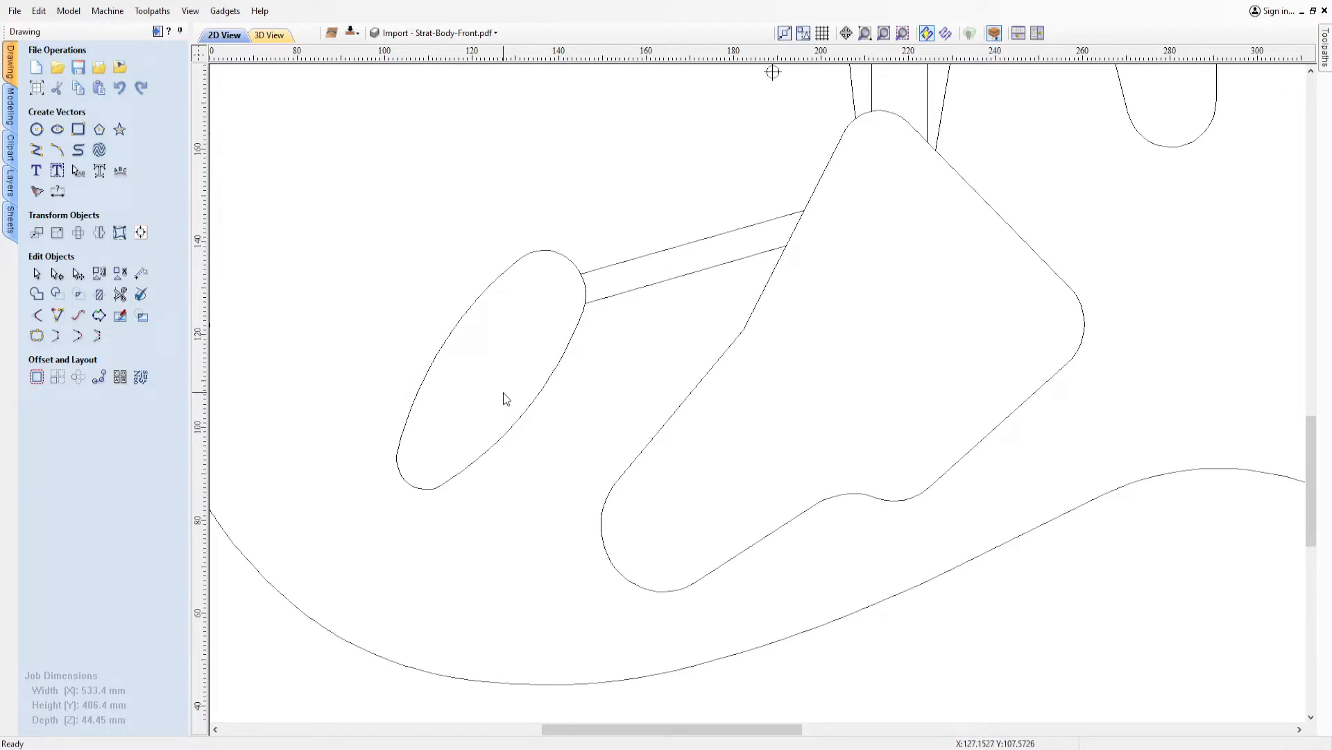
Delete the two diagonal lines across the body's upper-left area and the vertical row of bridge screw marks beside the pickup cavities.
{"action": "scroll", "coordinate": [615, 338], "scroll_direction": "down", "scroll_amount": 3}
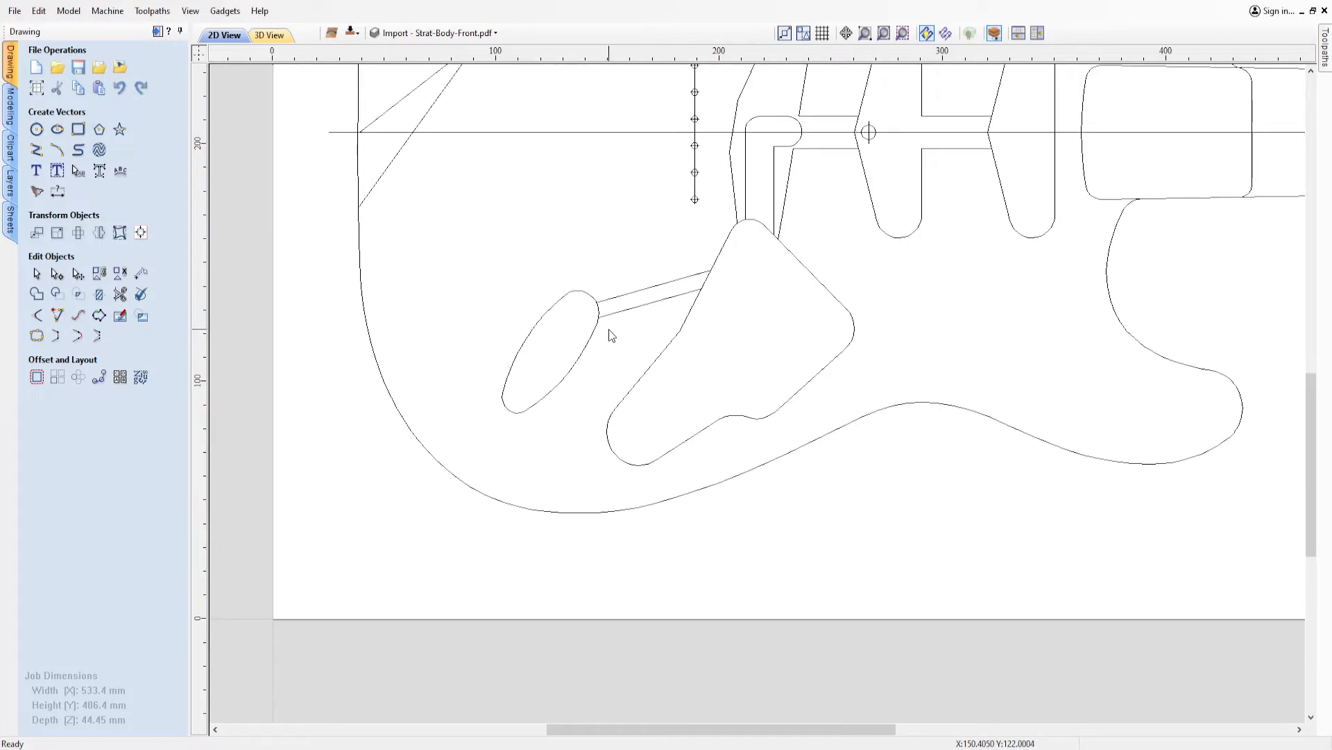
{"action": "scroll", "coordinate": [652, 208], "scroll_direction": "down", "scroll_amount": 4}
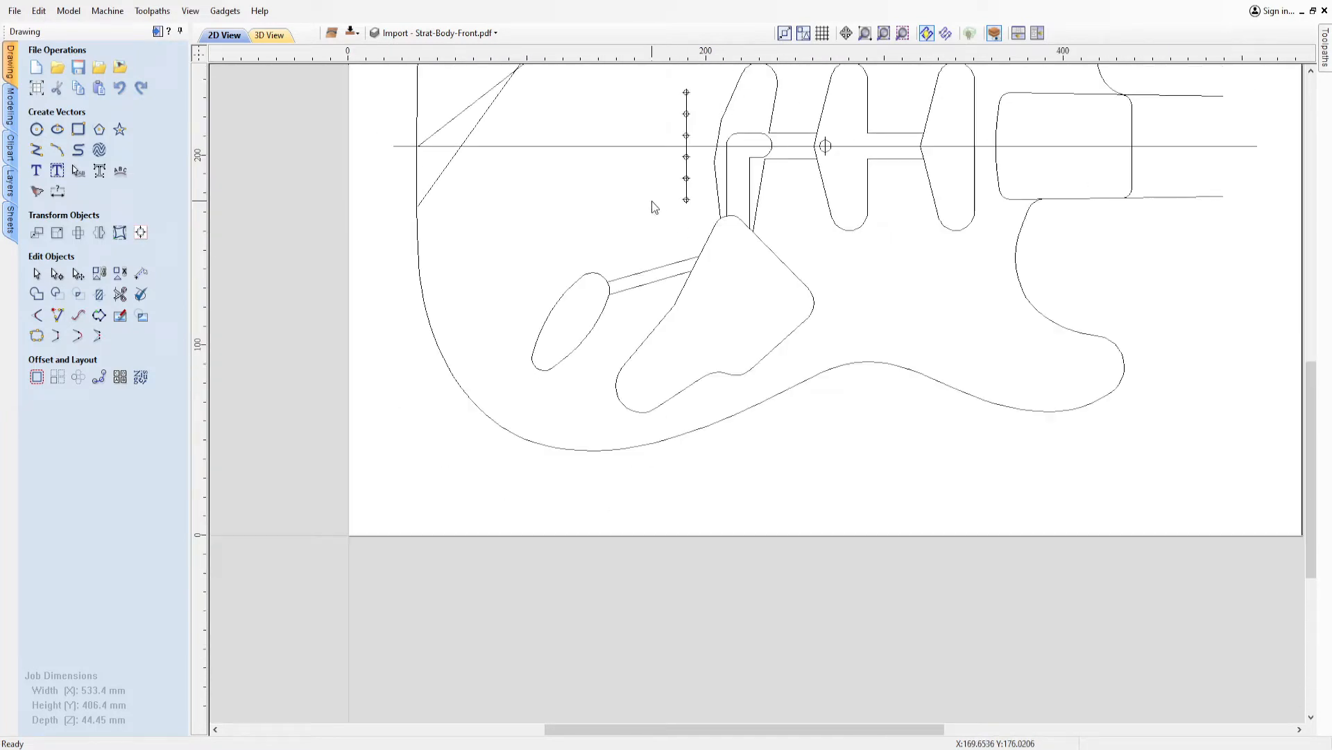
{"action": "scroll", "coordinate": [701, 137], "scroll_direction": "up", "scroll_amount": 4}
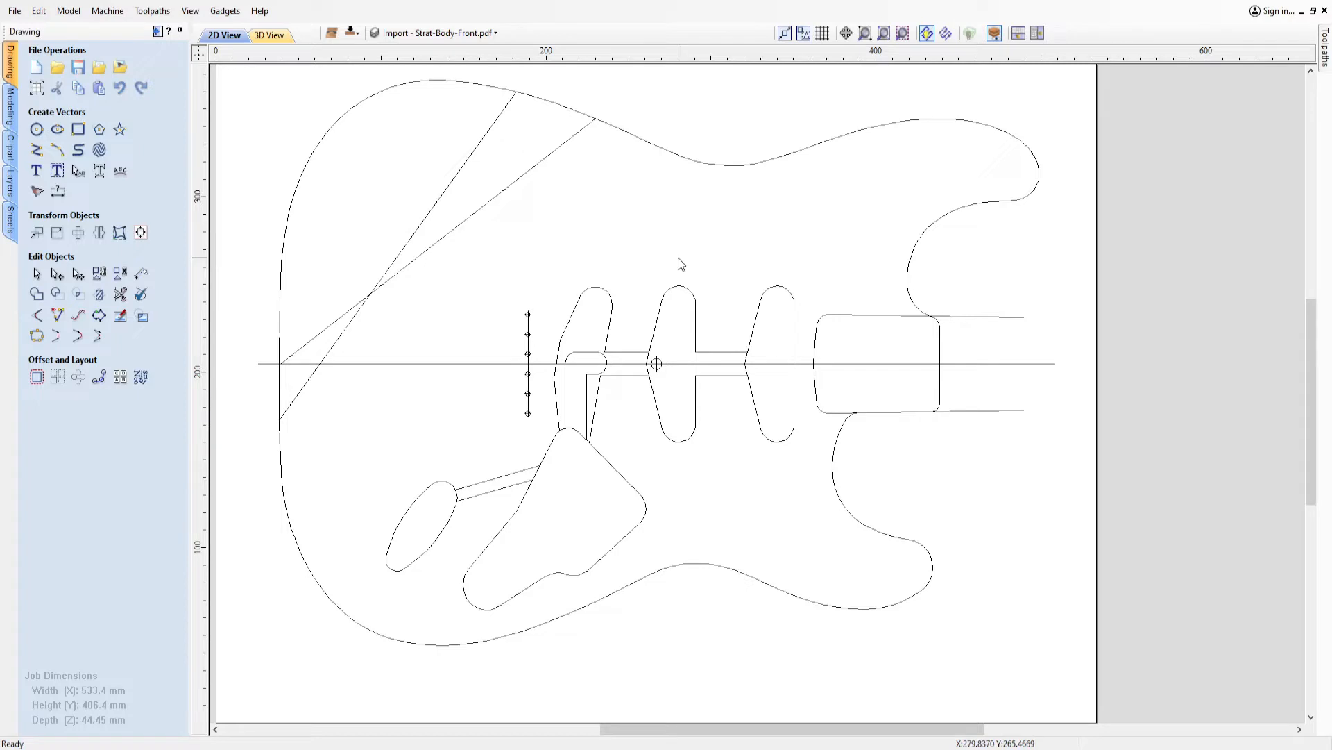
{"action": "left_click", "coordinate": [451, 182]}
{"action": "key", "text": "Delete"}
{"action": "left_click", "coordinate": [450, 234]}
{"action": "key", "text": "Delete"}
{"action": "left_click_drag", "start_coordinate": [503, 302], "coordinate": [538, 430]}
{"action": "key", "text": "Delete"}
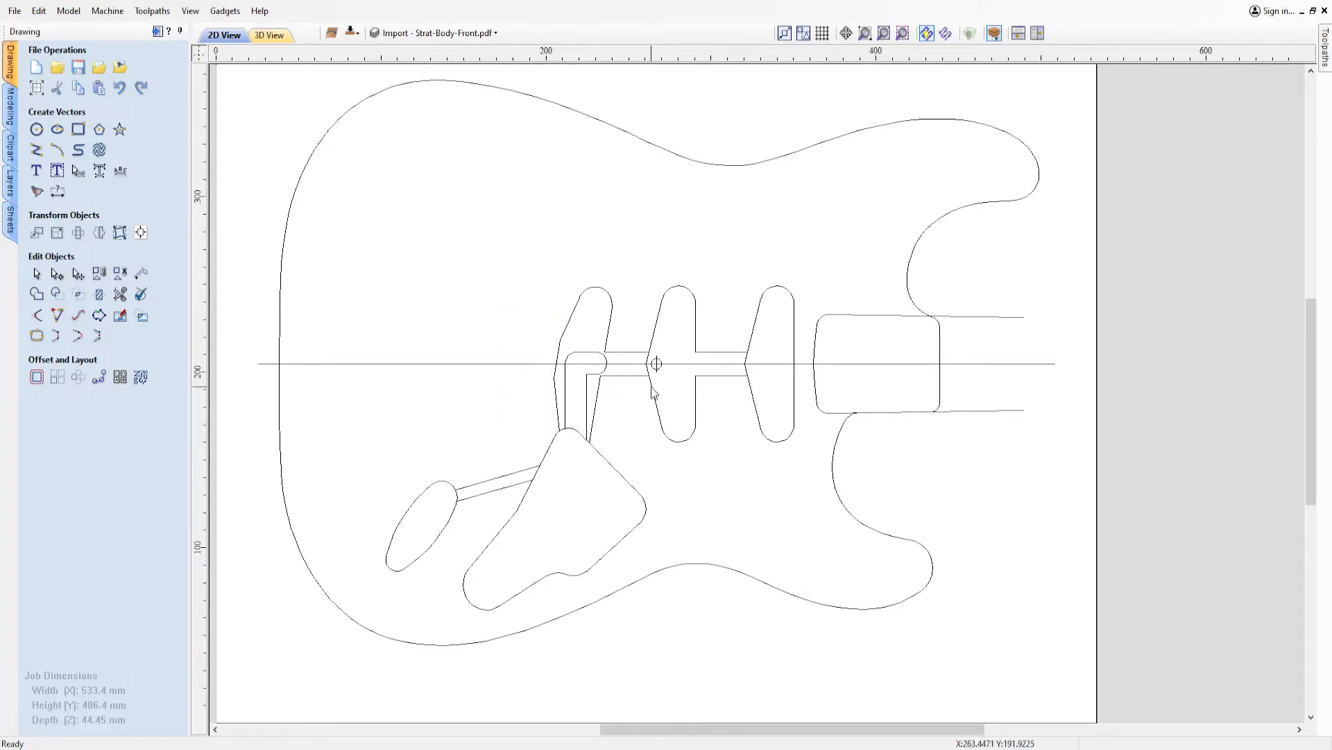
Delete the two channel lines joining the oval jack cavity to the control cavity and save the job.
{"action": "left_click", "coordinate": [494, 479]}
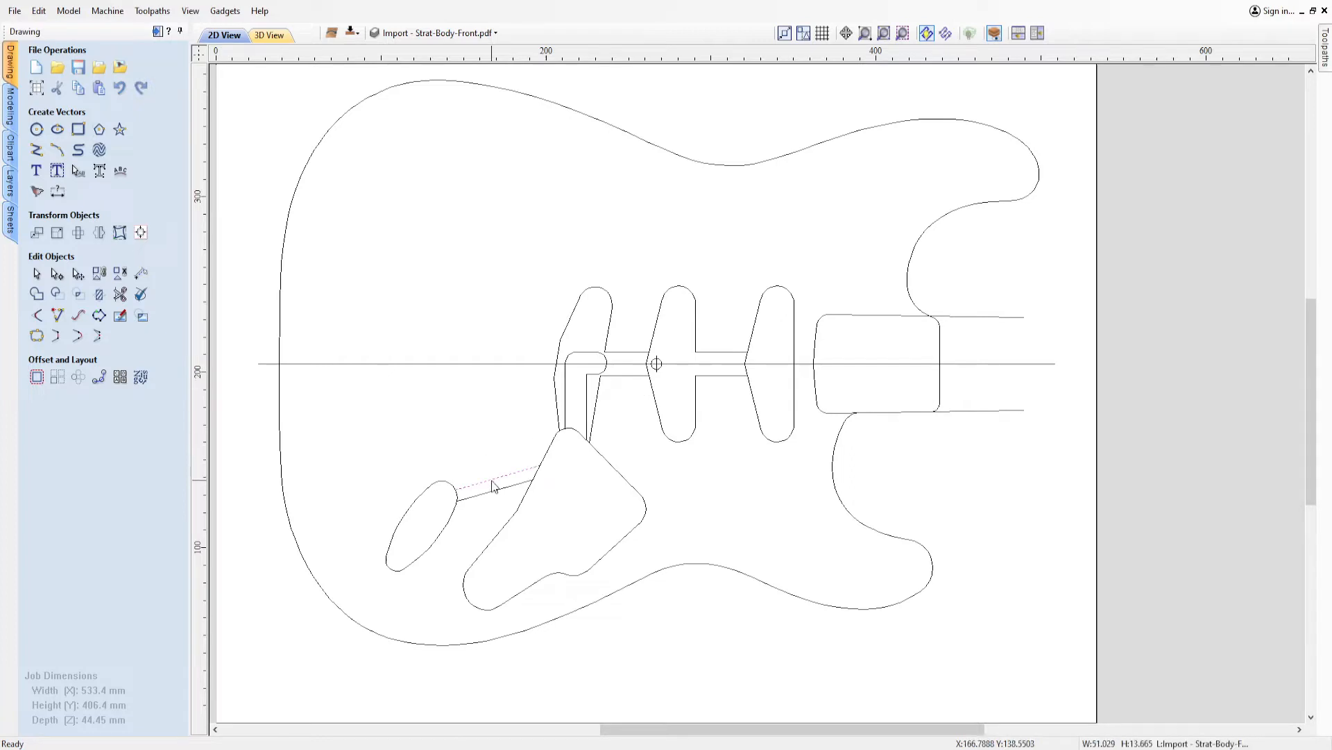
{"action": "key", "text": "Delete"}
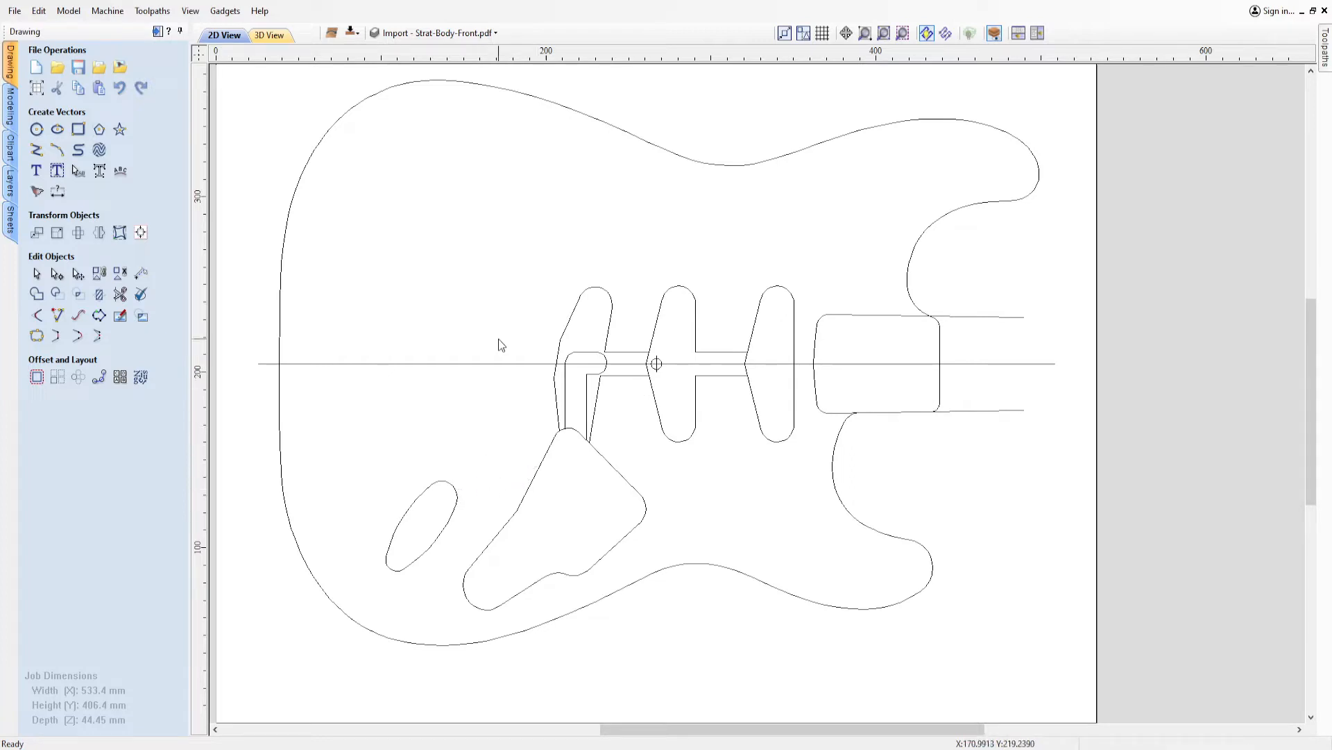
{"action": "left_click", "coordinate": [81, 67]}
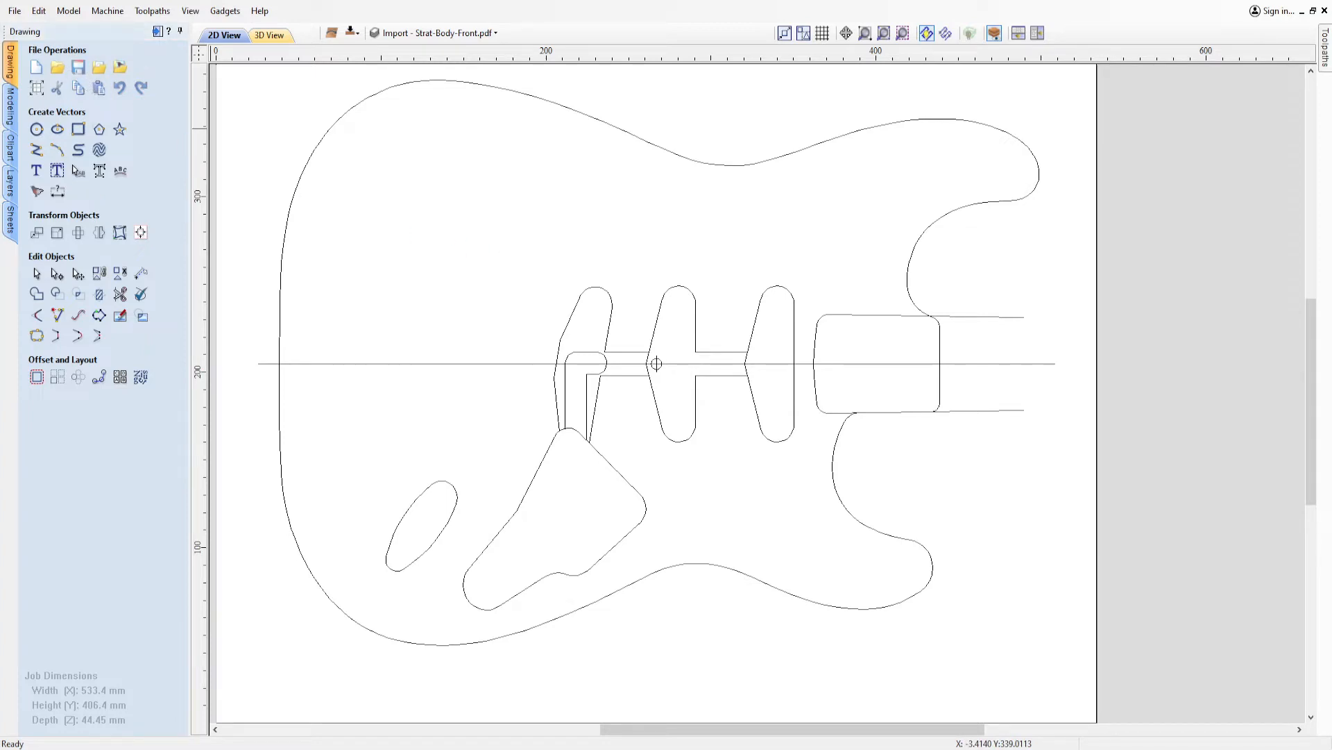
{"action": "left_click", "coordinate": [700, 377]}
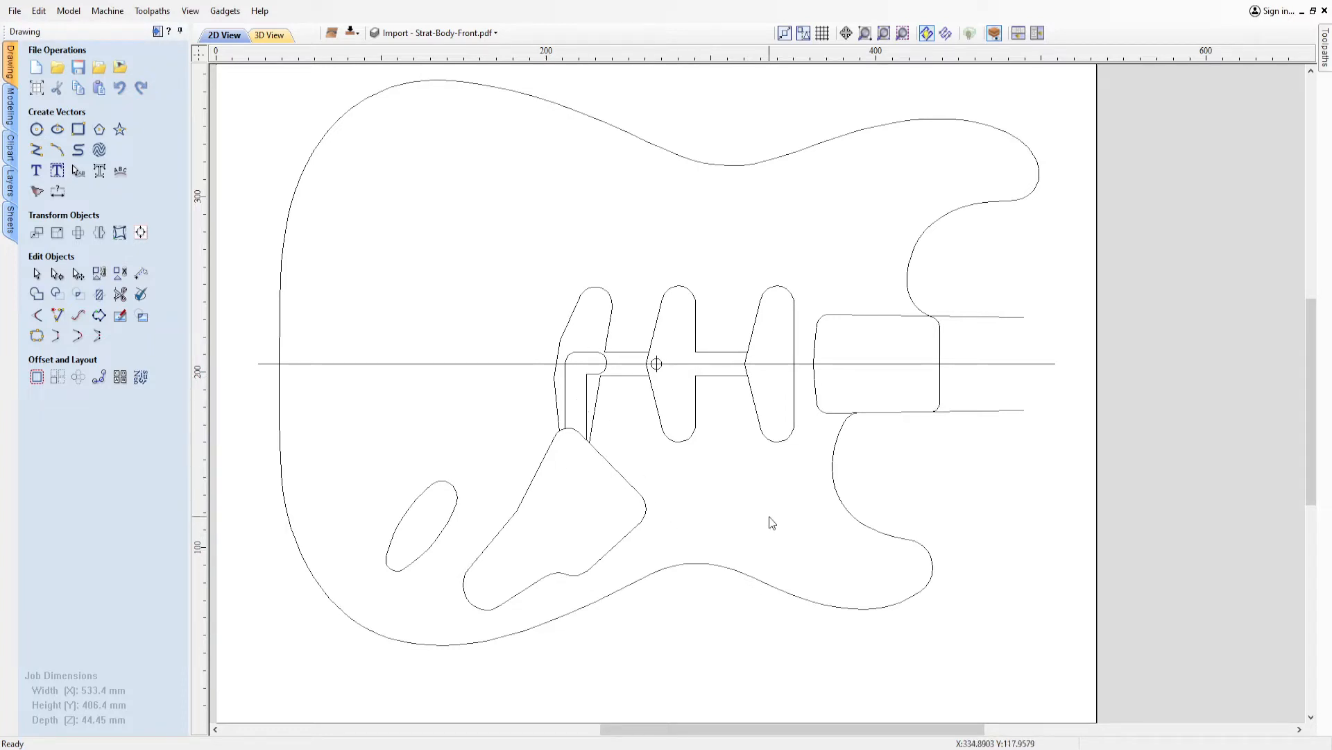
Delete the L-shaped channel overlapping the bridge pickup cavity above the control cavity.
{"action": "scroll", "coordinate": [663, 461], "scroll_direction": "up", "scroll_amount": 2}
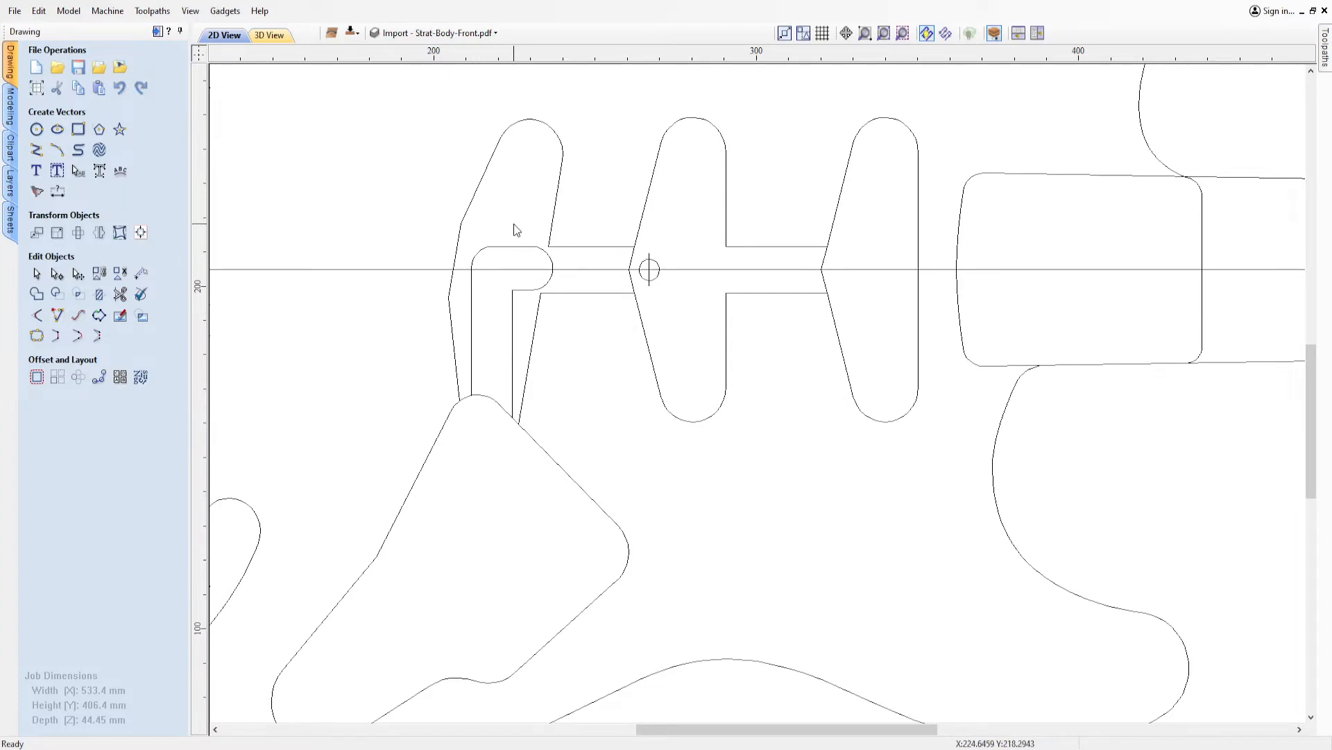
{"action": "scroll", "coordinate": [517, 230], "scroll_direction": "down", "scroll_amount": 4}
{"action": "scroll", "coordinate": [525, 354], "scroll_direction": "up", "scroll_amount": 3}
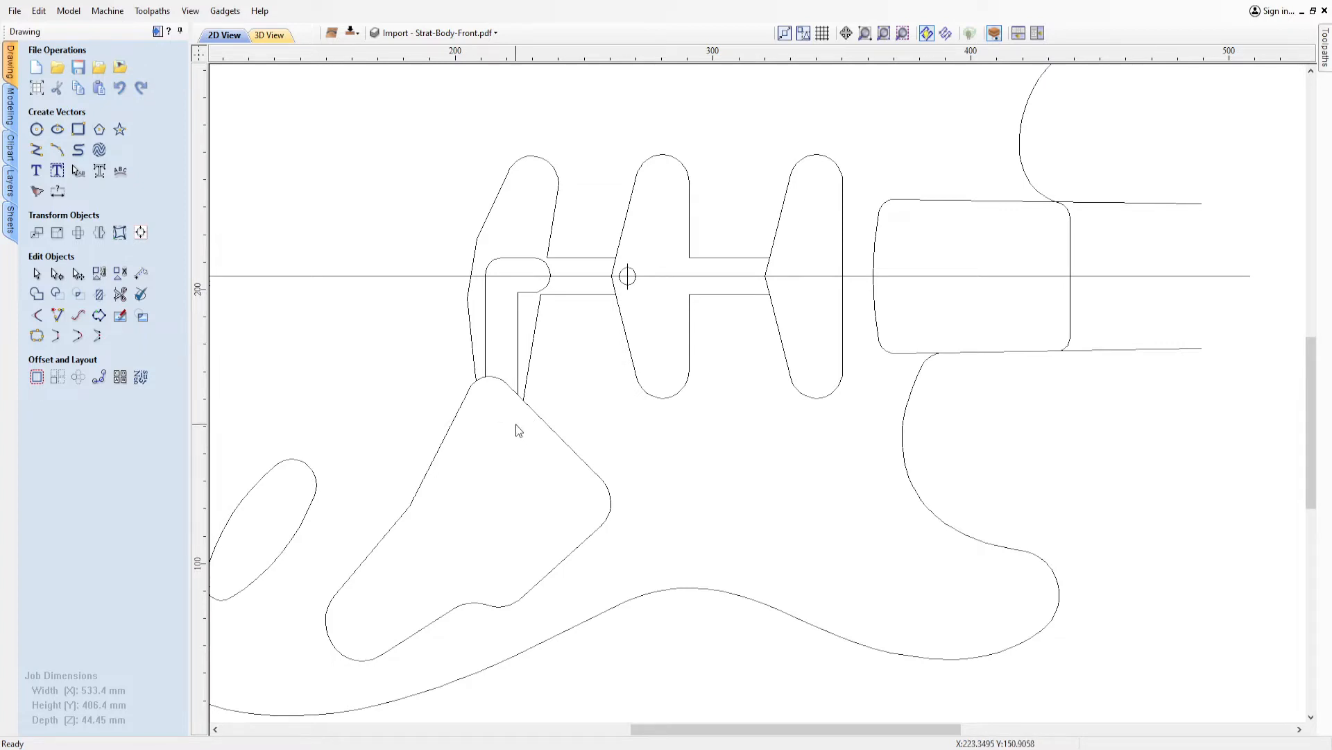
{"action": "left_click", "coordinate": [519, 324]}
{"action": "left_click", "coordinate": [519, 319]}
{"action": "scroll", "coordinate": [595, 374], "scroll_direction": "down", "scroll_amount": 2}
{"action": "scroll", "coordinate": [575, 378], "scroll_direction": "up", "scroll_amount": 2}
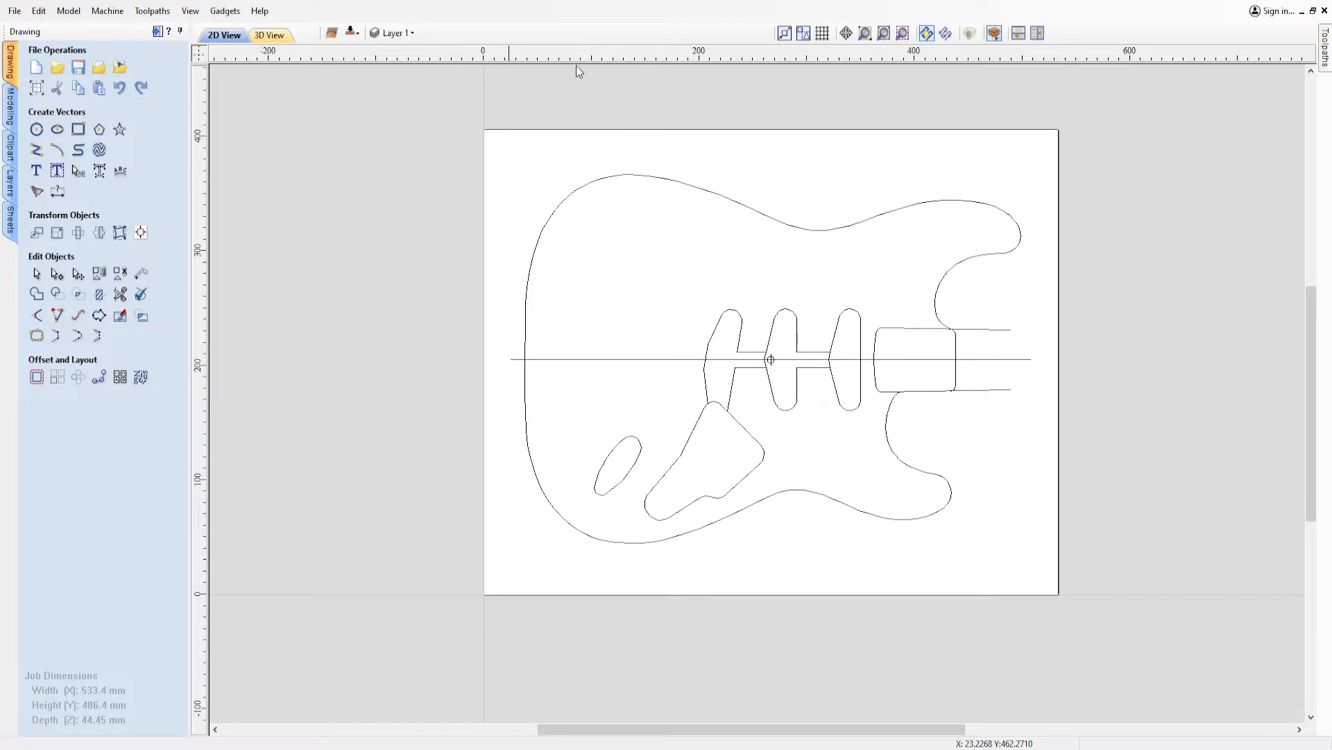
Put the guitar body outline on a layer named Body and colour that layer's vectors red.
{"action": "left_click", "coordinate": [707, 100]}
{"action": "left_click", "coordinate": [704, 192]}
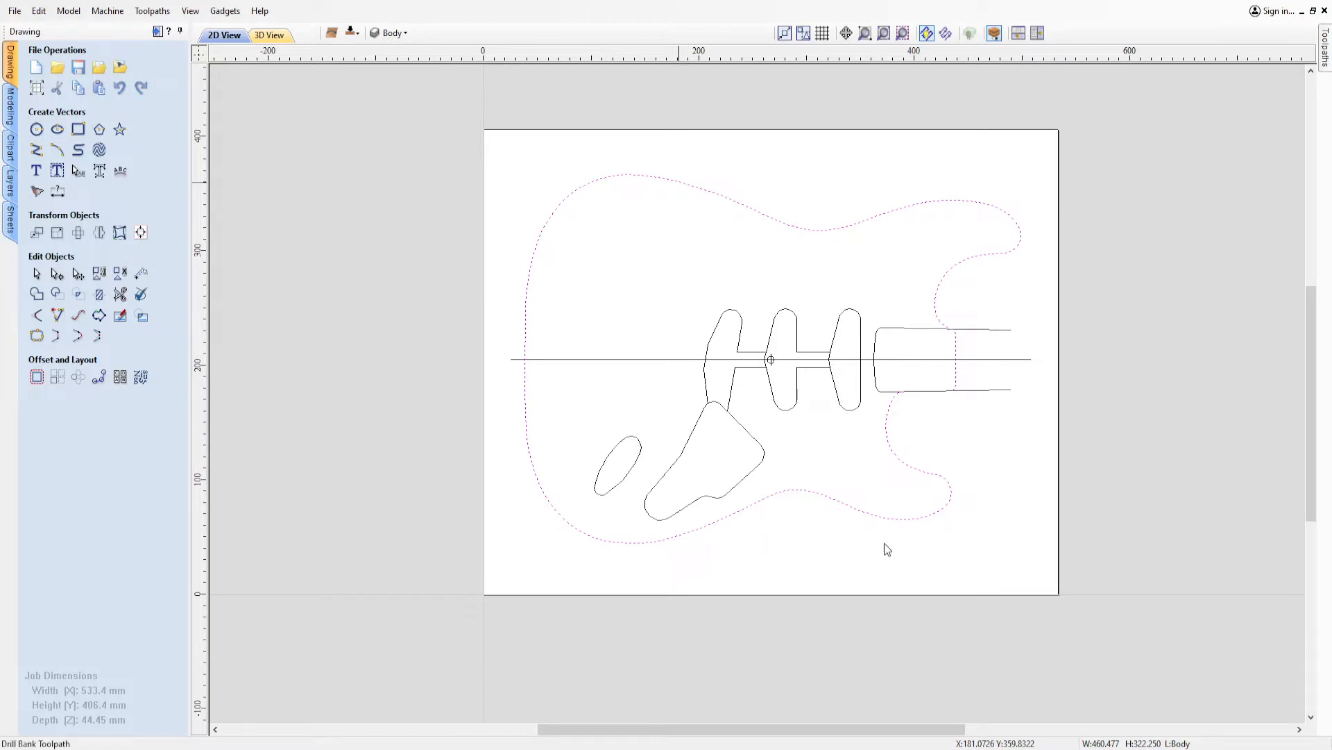
{"action": "left_click", "coordinate": [859, 609]}
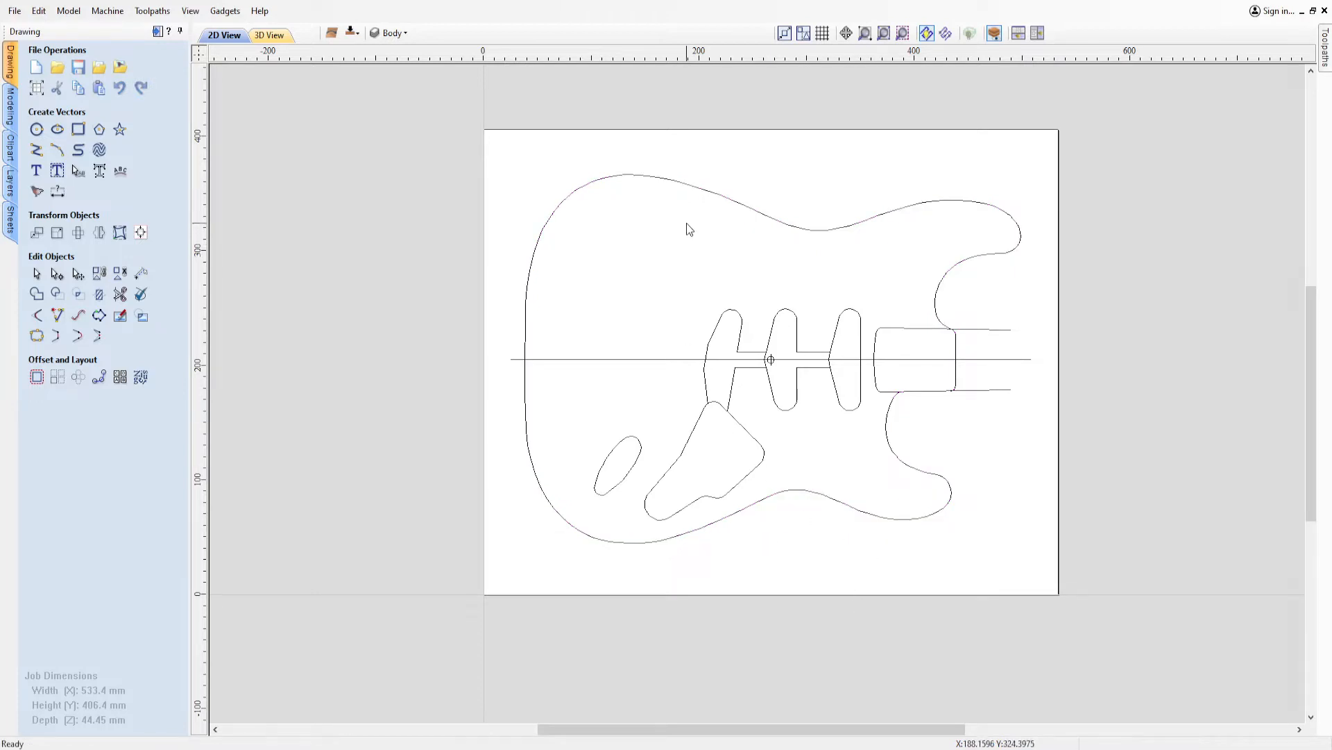
{"action": "left_click", "coordinate": [690, 182]}
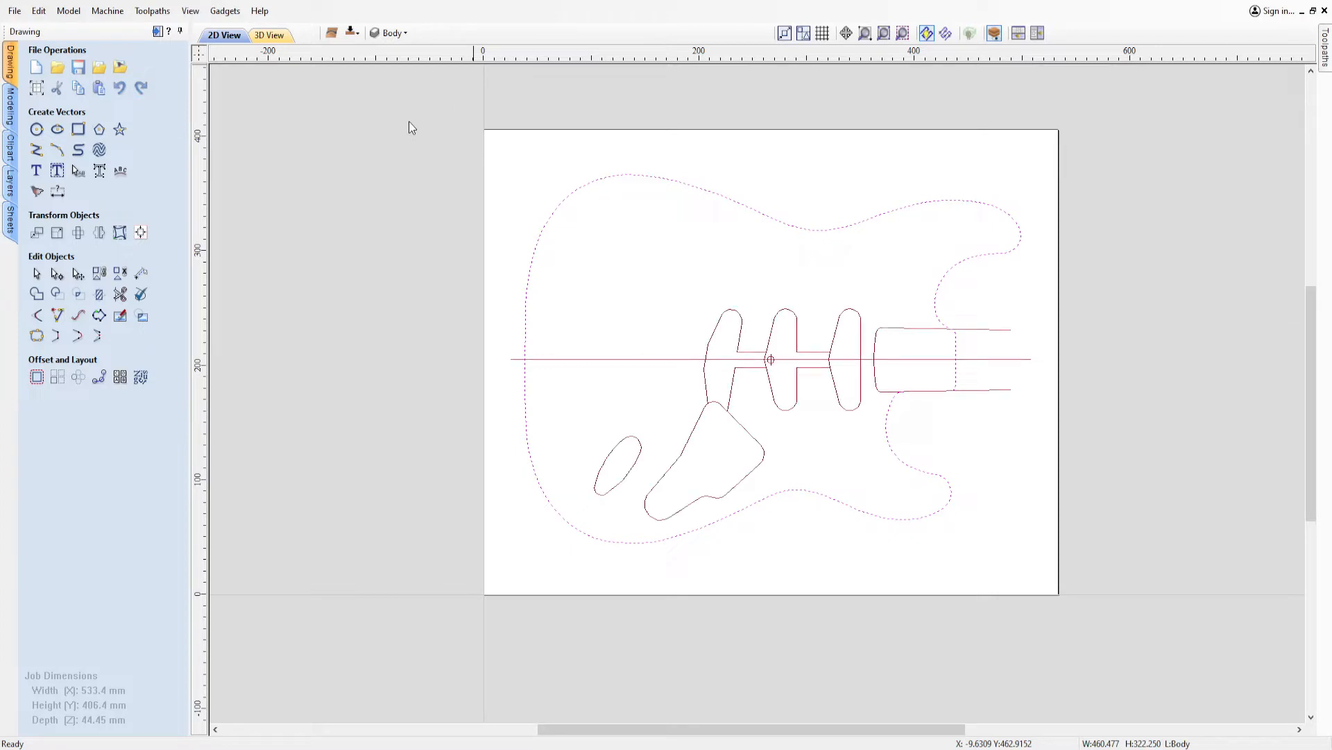
{"action": "left_click", "coordinate": [619, 136]}
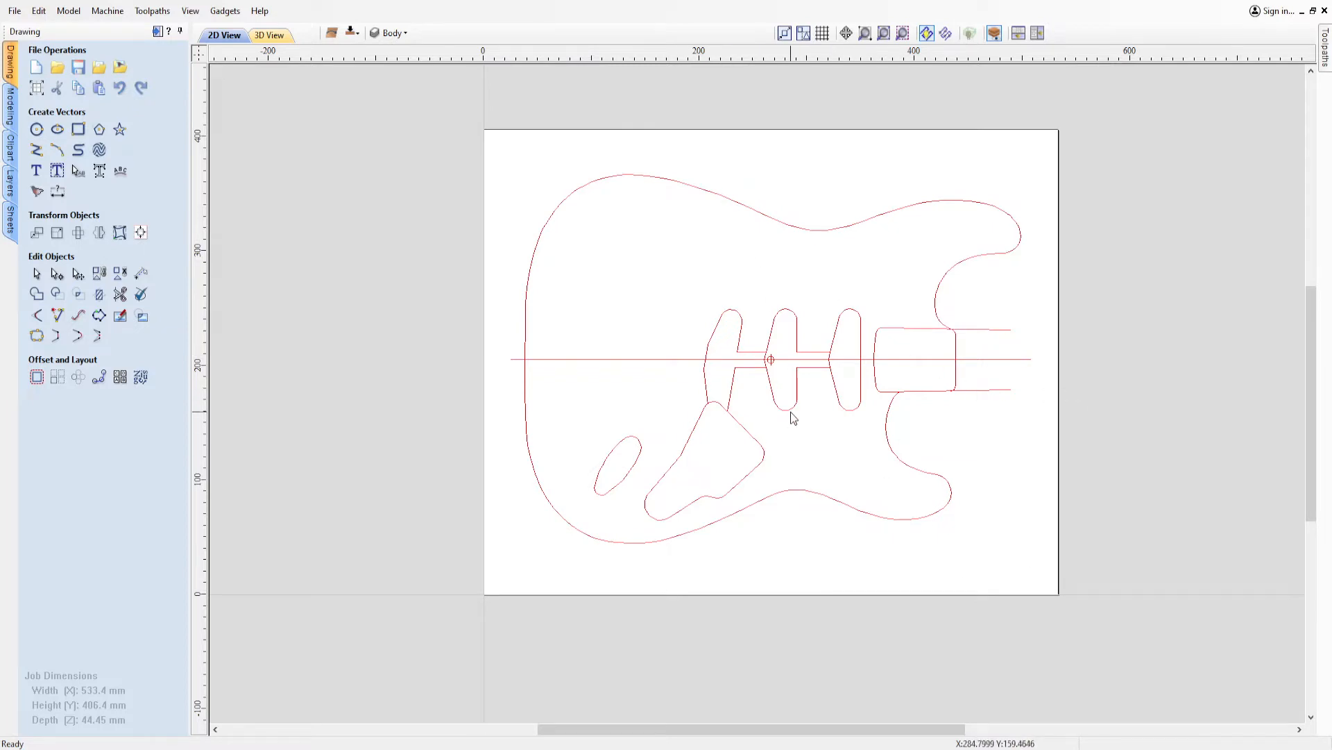
Move the control cavity outline onto a layer named Control Pocket with green vectors.
{"action": "scroll", "coordinate": [749, 479], "scroll_direction": "up", "scroll_amount": 1}
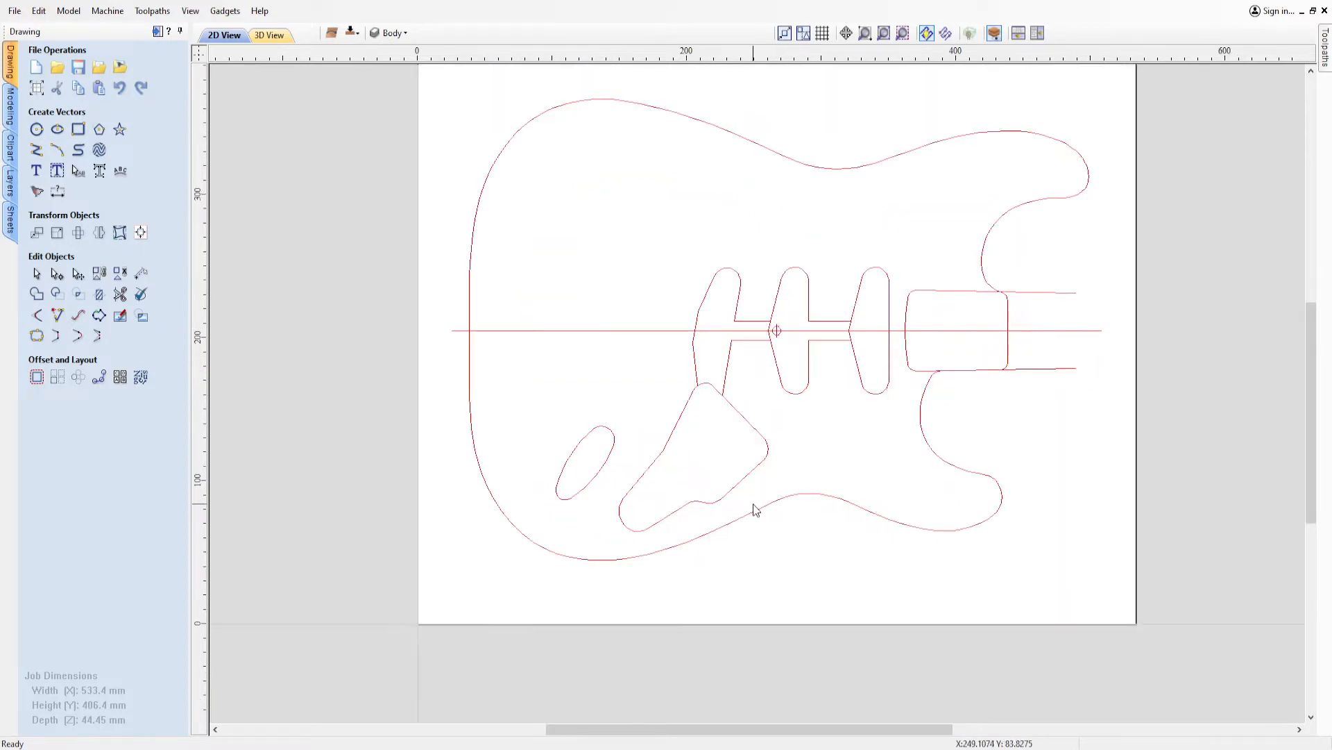
{"action": "scroll", "coordinate": [734, 486], "scroll_direction": "up", "scroll_amount": 3}
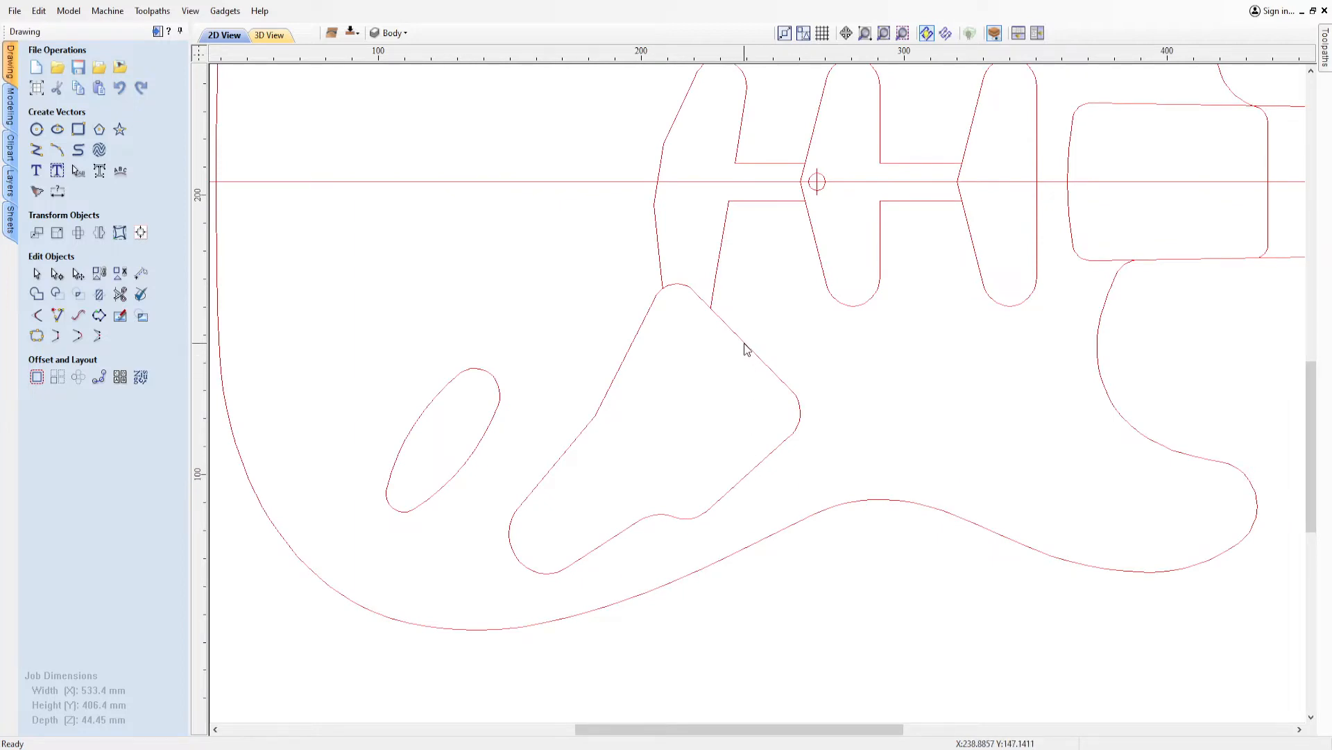
{"action": "left_click", "coordinate": [406, 37]}
{"action": "left_click", "coordinate": [468, 177]}
{"action": "left_click", "coordinate": [622, 368]}
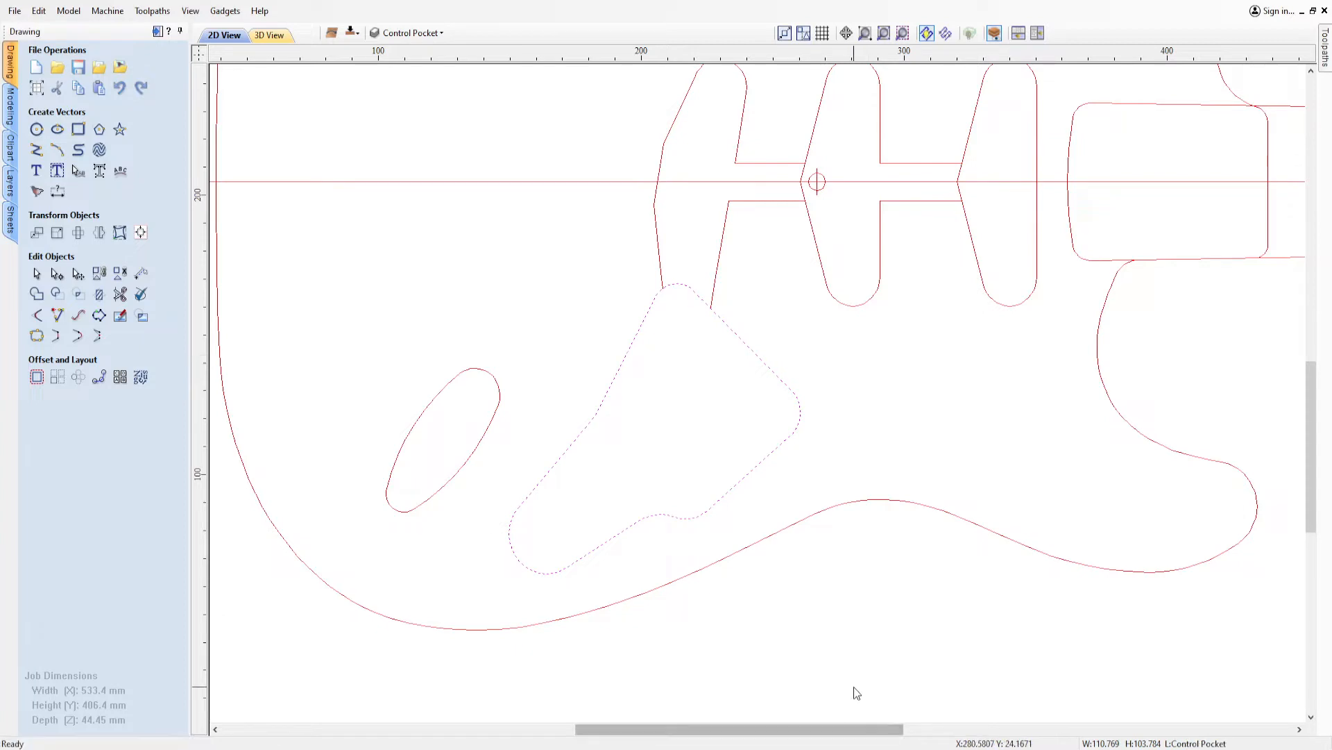
{"action": "left_click", "coordinate": [783, 614]}
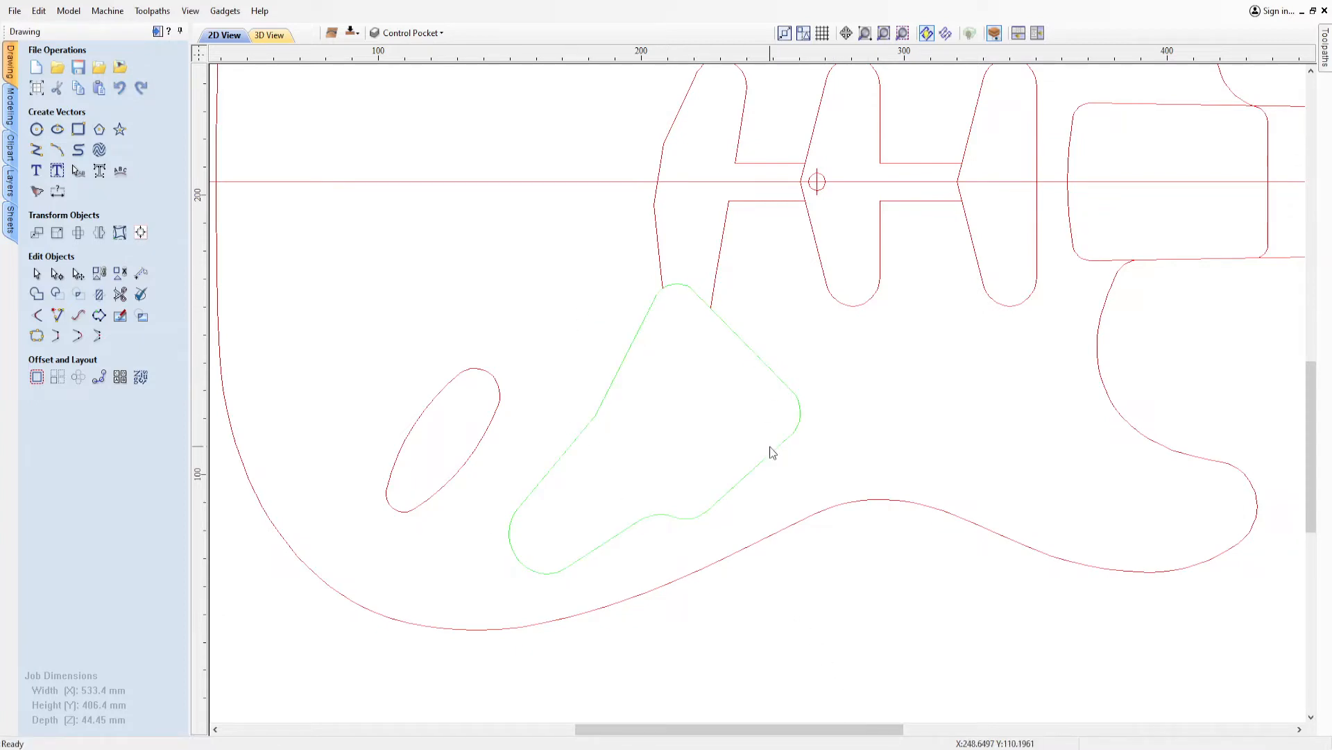
Put the pickup cavities on a yellow layer and the closed neck pocket on a blue layer named Neck Pocket.
{"action": "scroll", "coordinate": [780, 431], "scroll_direction": "down", "scroll_amount": 5}
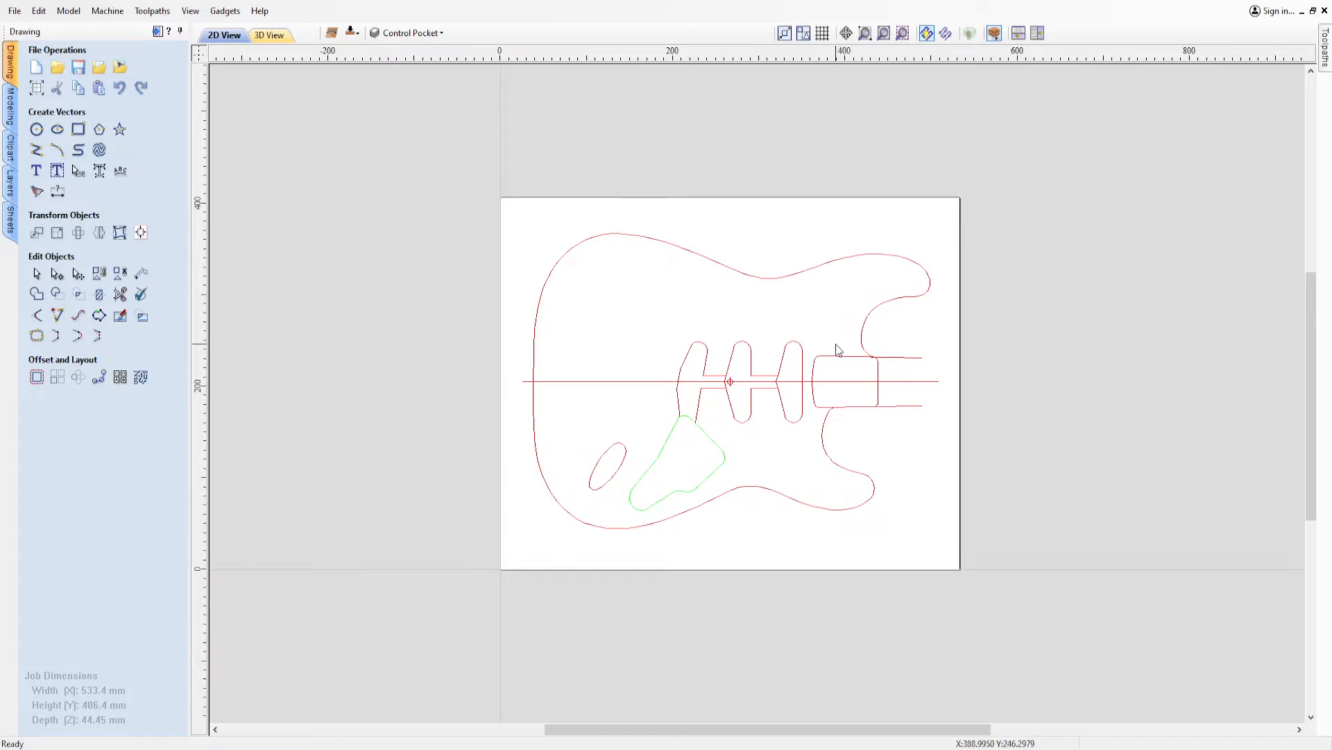
{"action": "scroll", "coordinate": [907, 378], "scroll_direction": "down", "scroll_amount": 1}
{"action": "scroll", "coordinate": [902, 381], "scroll_direction": "up", "scroll_amount": 2}
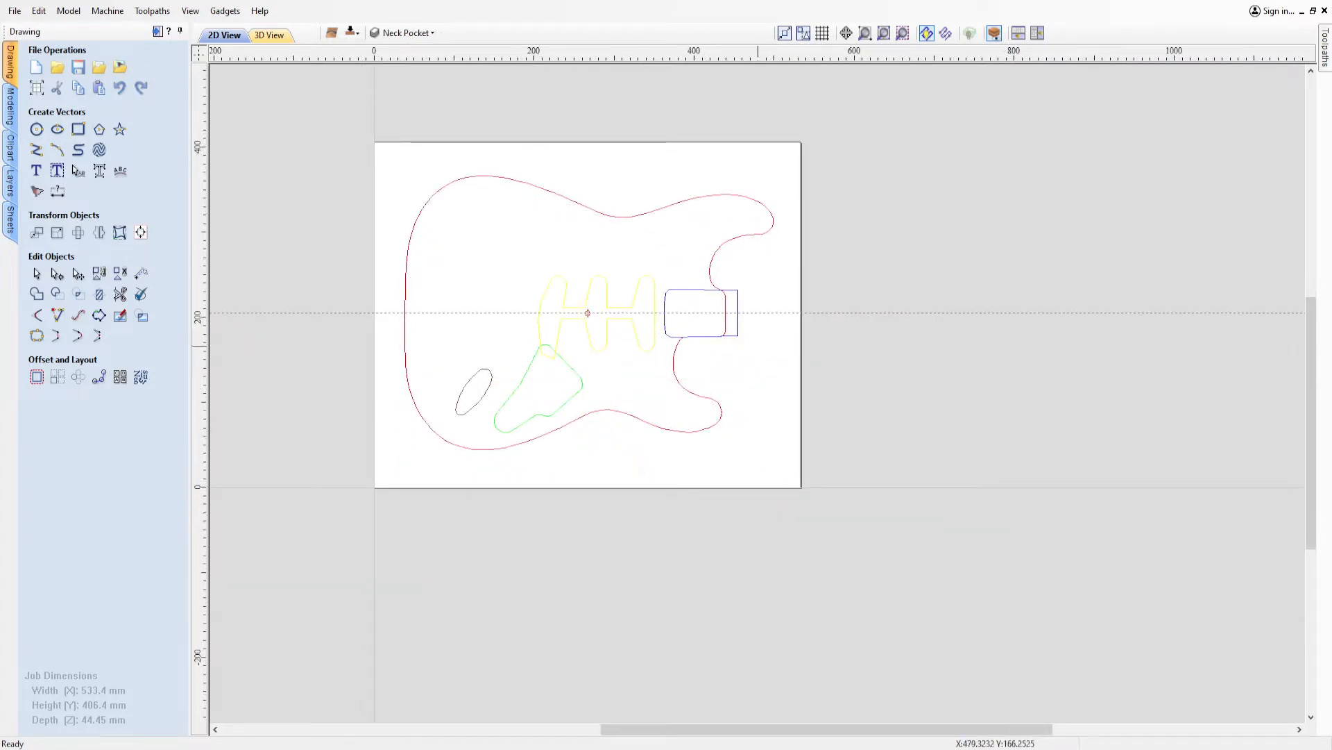
Isolate the body outline and join its two open ends below the neck pocket with a straight line.
{"action": "scroll", "coordinate": [738, 336], "scroll_direction": "up", "scroll_amount": 5}
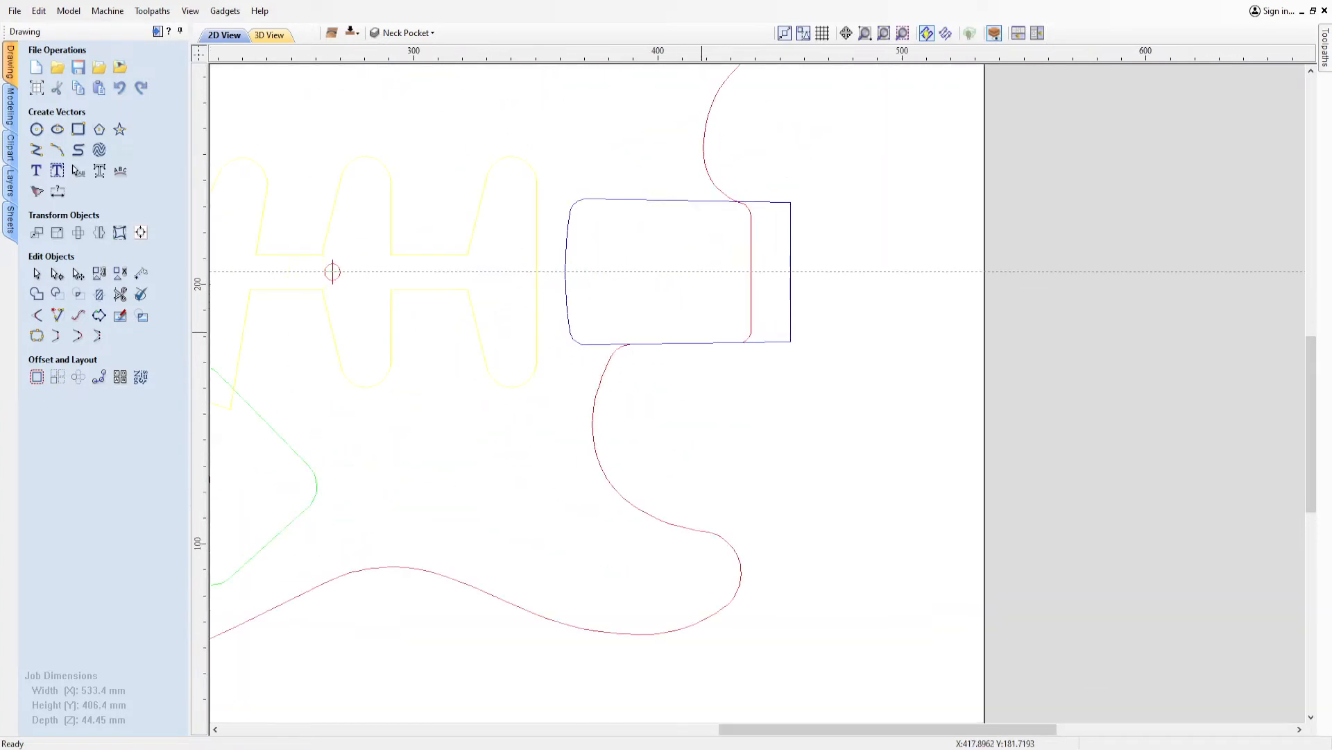
{"action": "scroll", "coordinate": [735, 347], "scroll_direction": "up", "scroll_amount": 2}
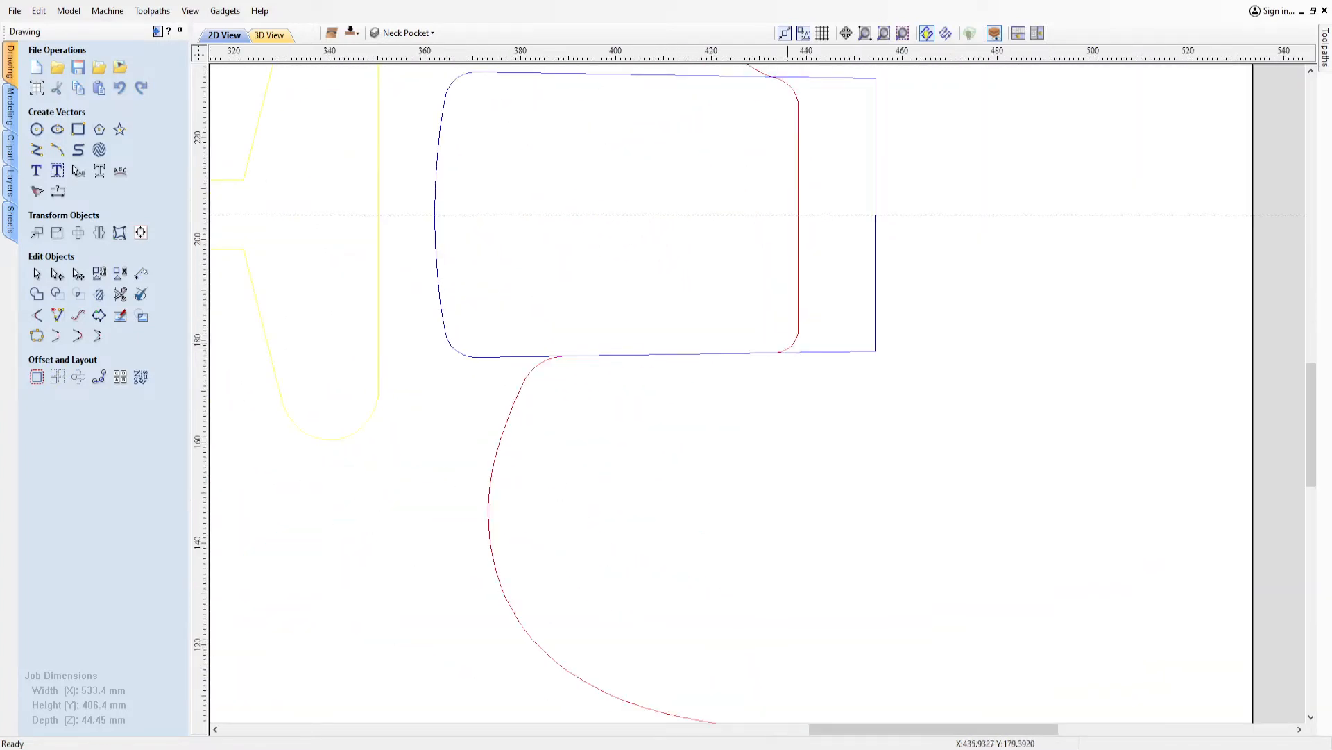
{"action": "scroll", "coordinate": [779, 384], "scroll_direction": "down", "scroll_amount": 2}
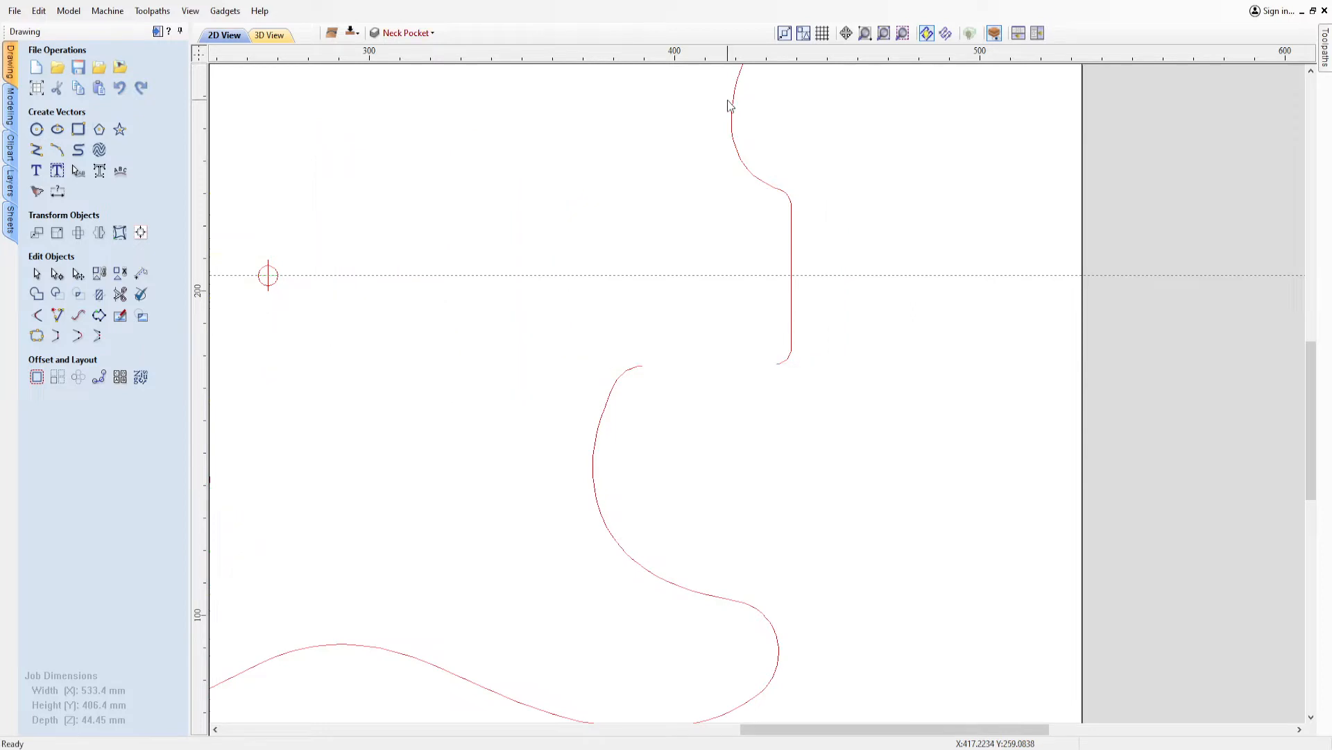
{"action": "scroll", "coordinate": [738, 372], "scroll_direction": "up", "scroll_amount": 2}
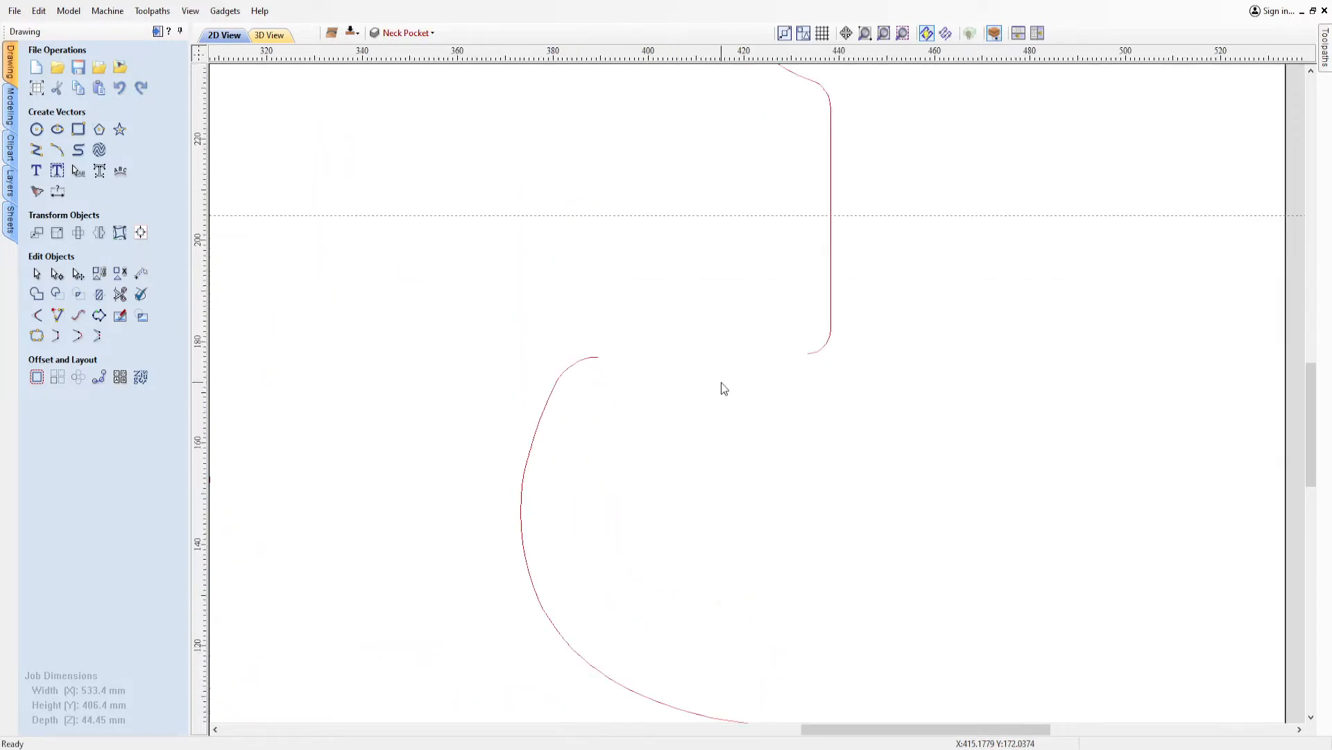
{"action": "left_click", "coordinate": [829, 281]}
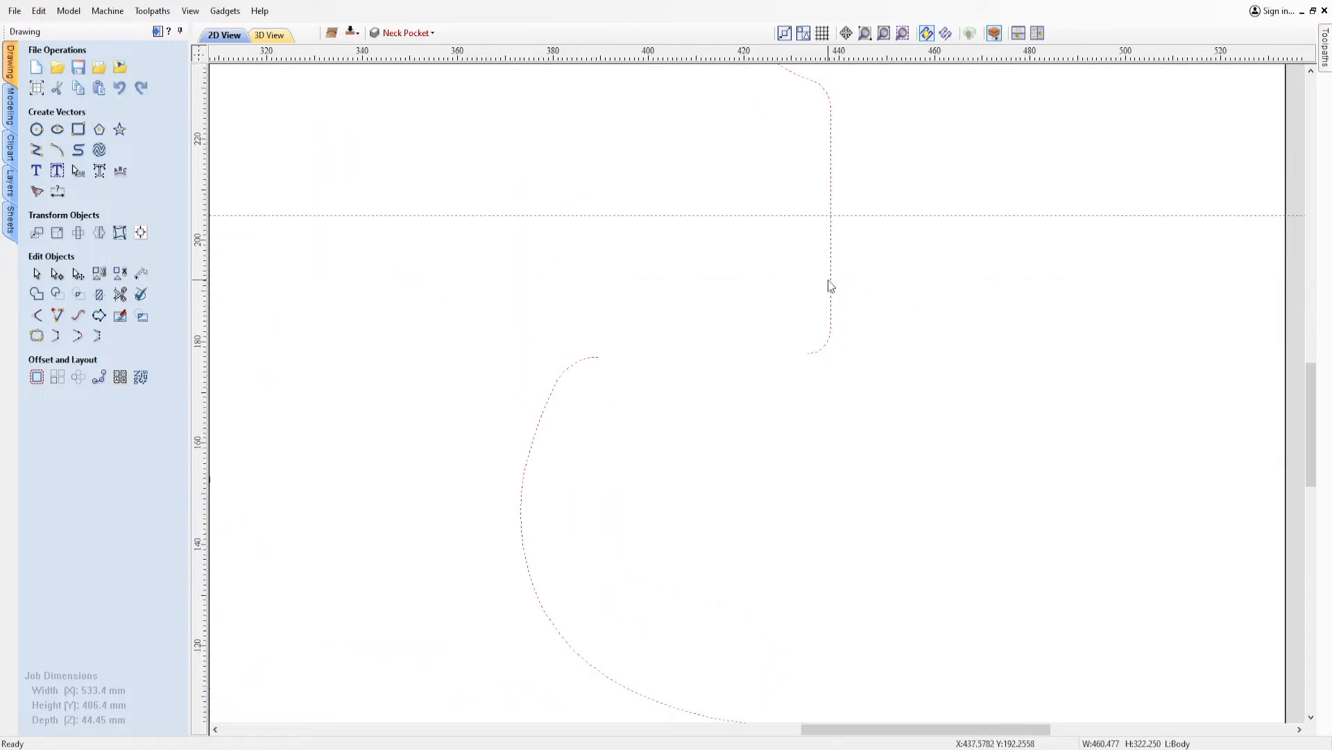
{"action": "left_click", "coordinate": [56, 273]}
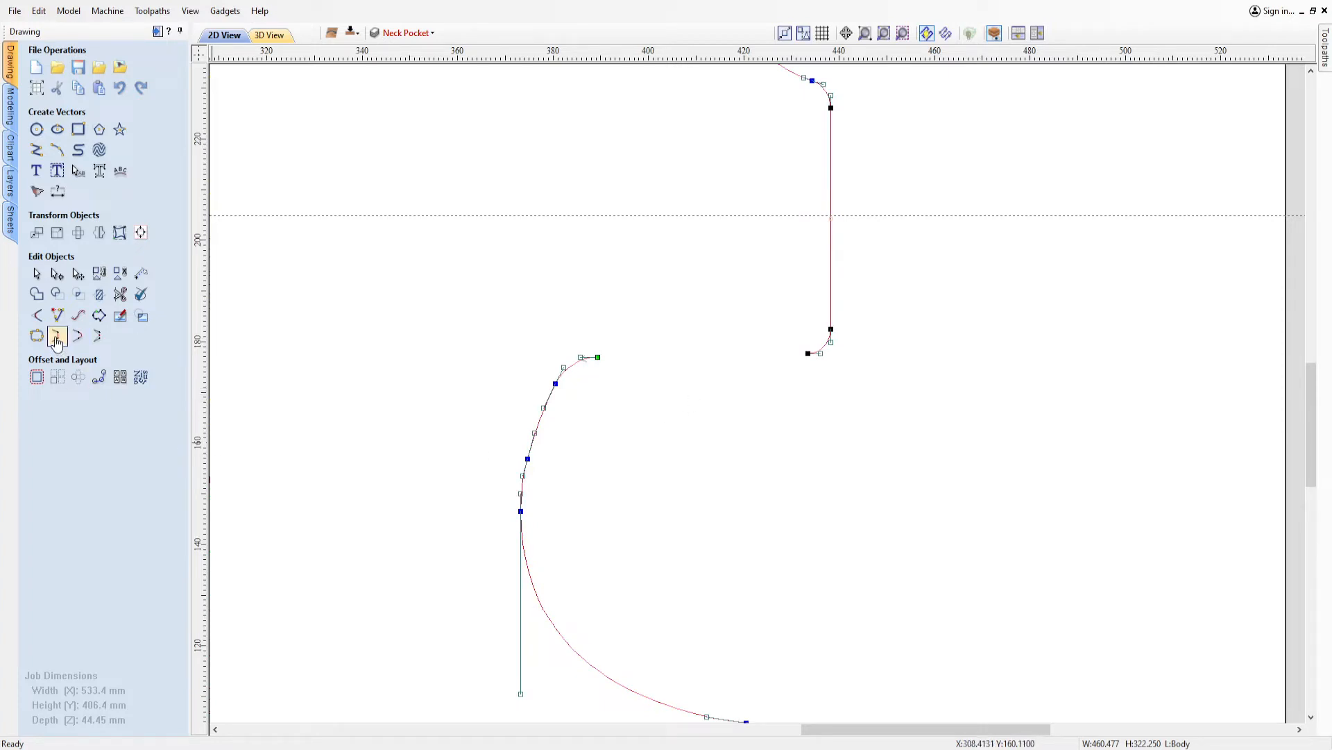
{"action": "left_click", "coordinate": [808, 354]}
{"action": "left_click", "coordinate": [598, 356], "text": "shift"}
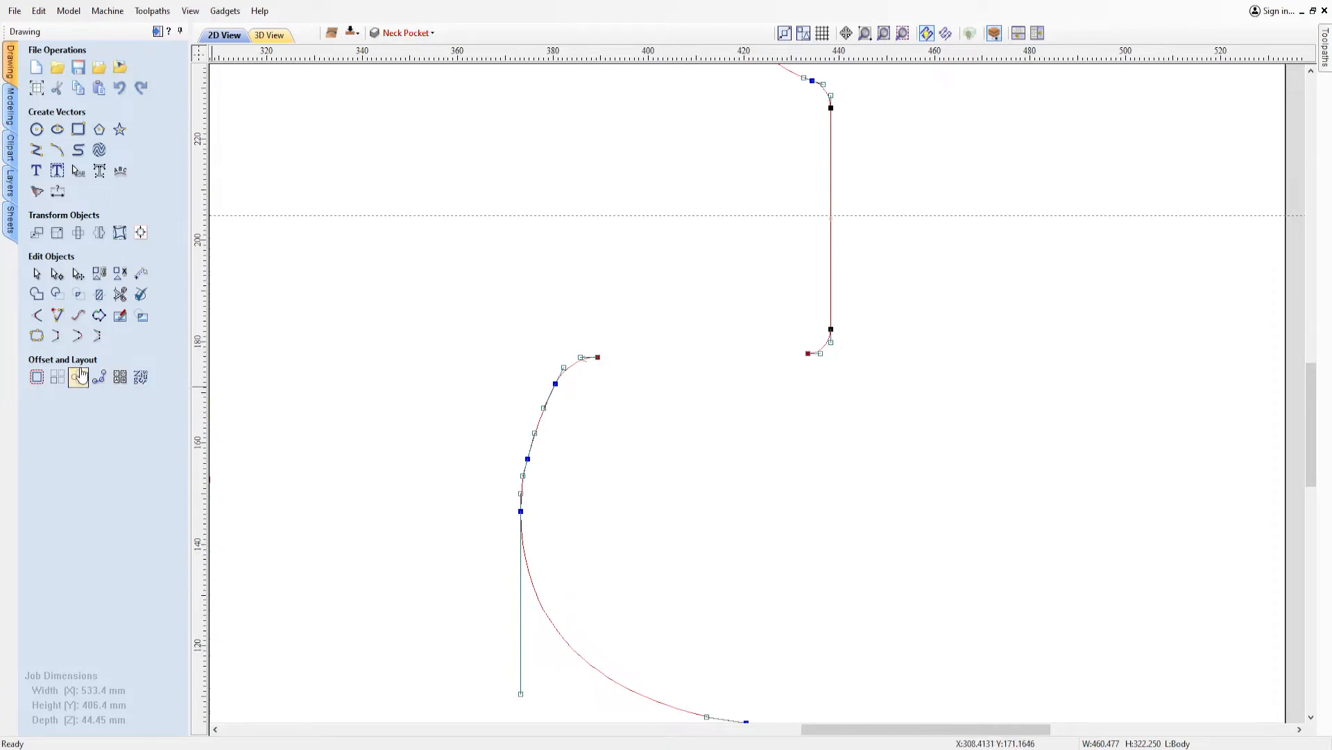
{"action": "left_click", "coordinate": [57, 336]}
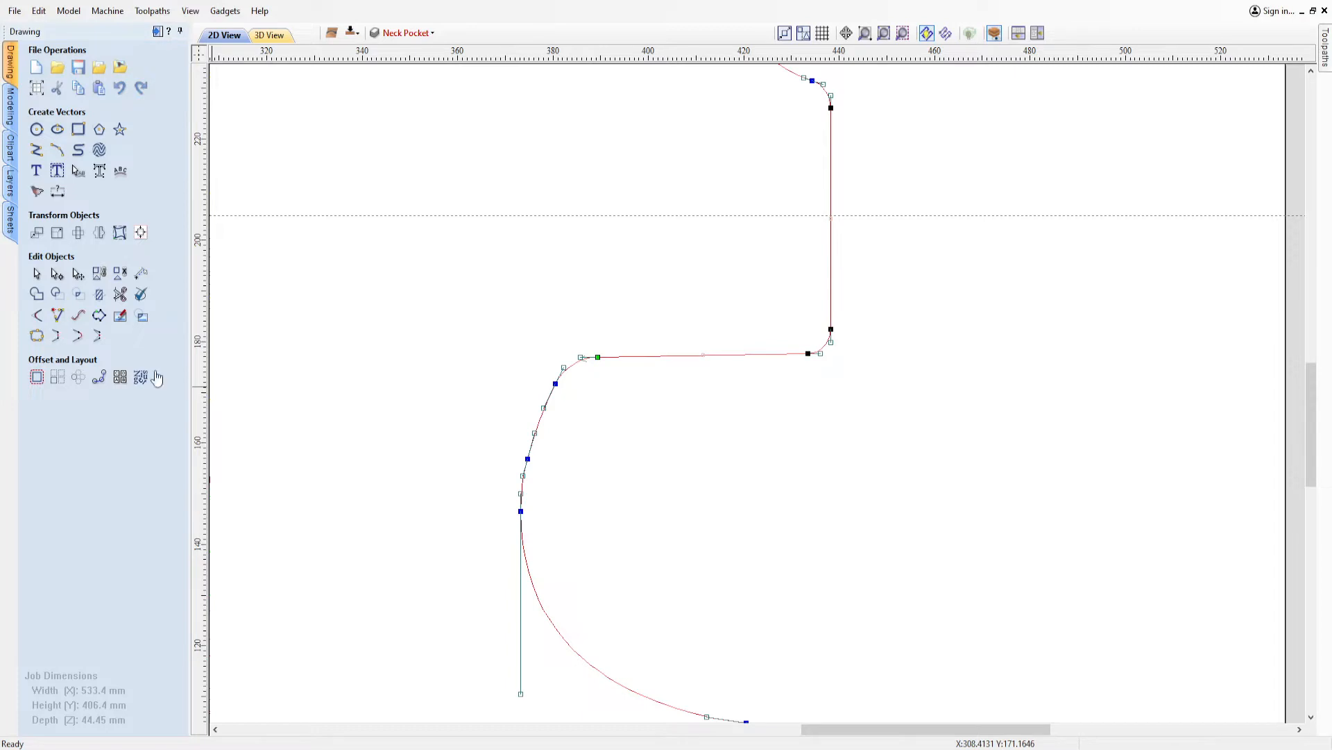
{"action": "scroll", "coordinate": [232, 404], "scroll_direction": "down", "scroll_amount": 5}
{"action": "left_click", "coordinate": [688, 419]}
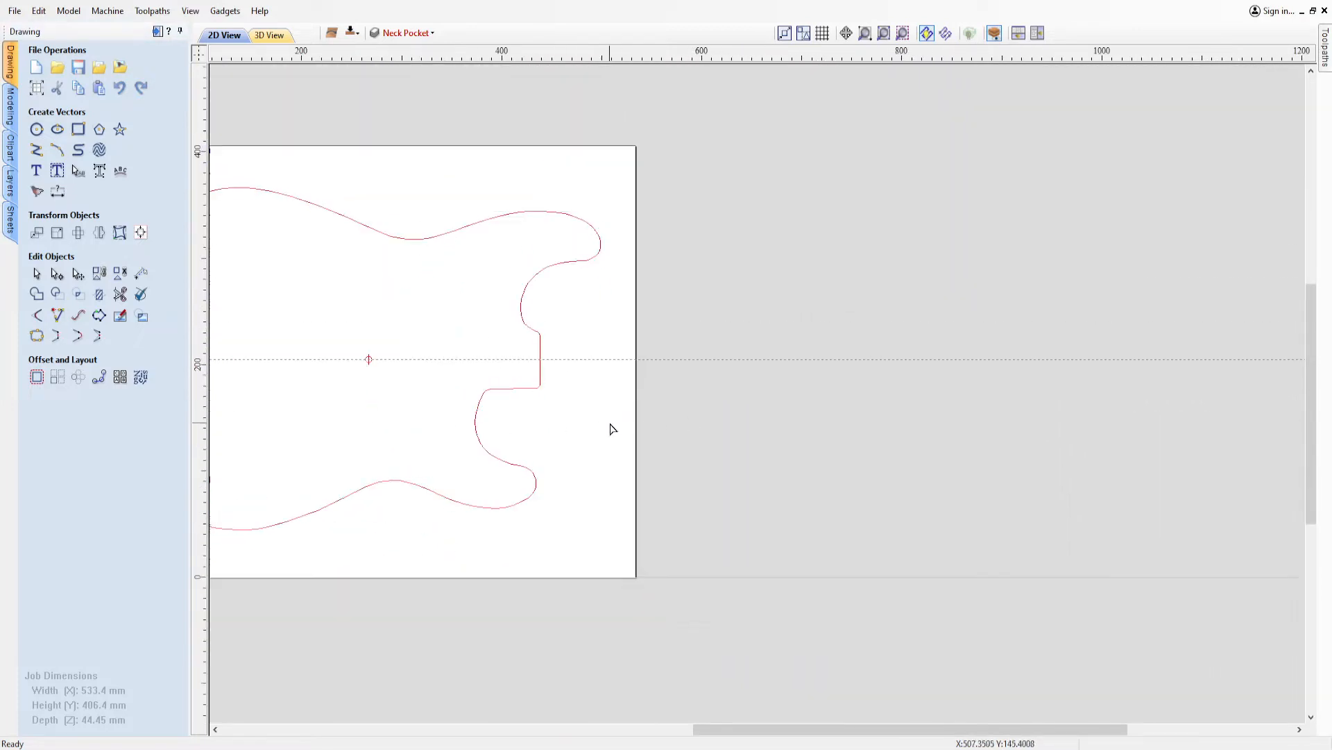
Show the hidden pocket and cavity layers again together with the body outline.
{"action": "scroll", "coordinate": [317, 404], "scroll_direction": "up", "scroll_amount": 4}
{"action": "scroll", "coordinate": [317, 404], "scroll_direction": "down", "scroll_amount": 5}
{"action": "scroll", "coordinate": [797, 410], "scroll_direction": "up", "scroll_amount": 3}
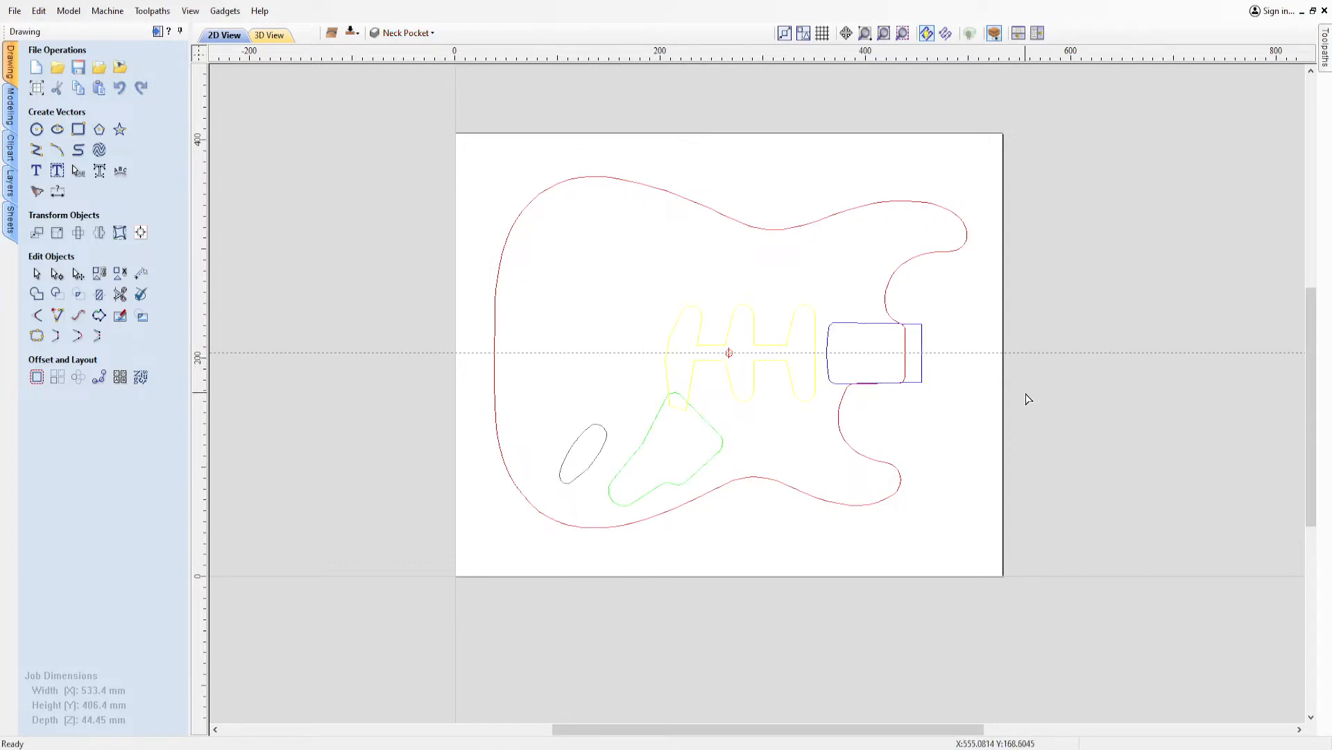
{"action": "scroll", "coordinate": [1060, 283], "scroll_direction": "up", "scroll_amount": 2}
{"action": "scroll", "coordinate": [251, 306], "scroll_direction": "down", "scroll_amount": 3}
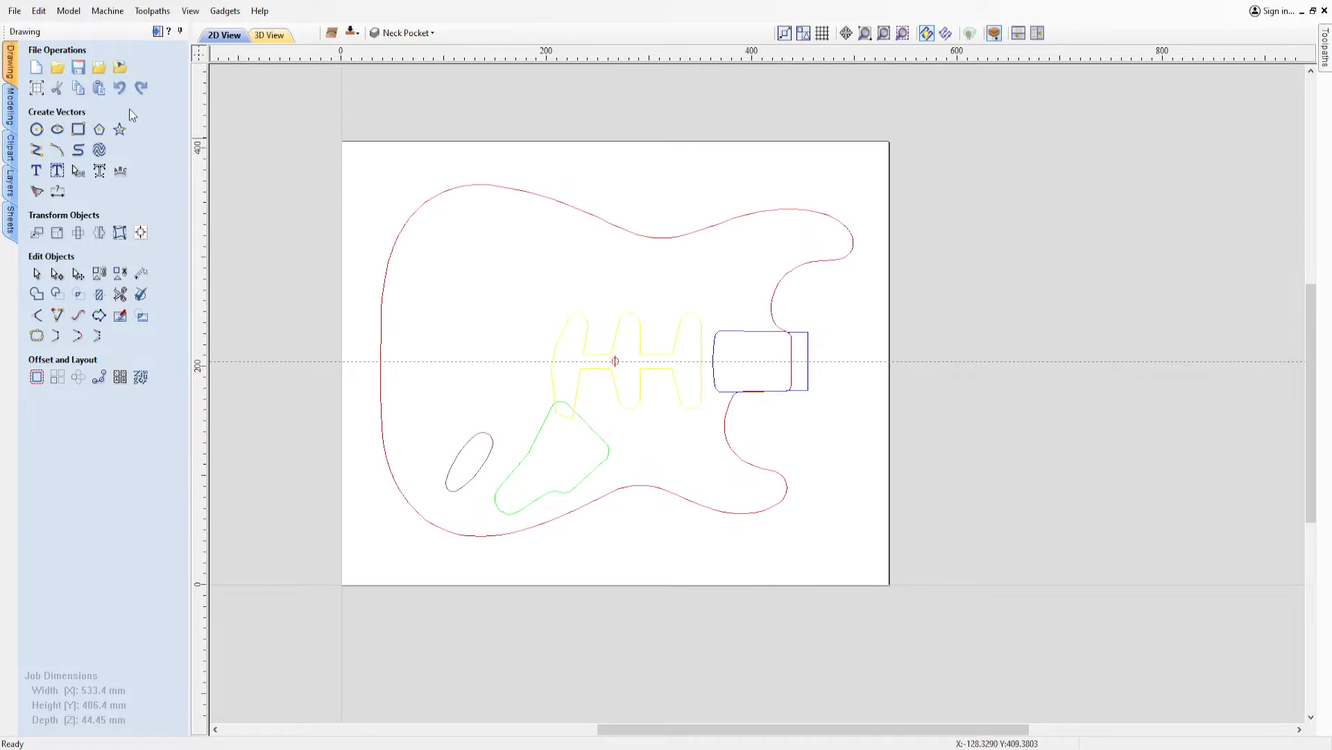
Save the job and import the back plan Strat-Body-Back.pdf into the drawing.
{"action": "left_click", "coordinate": [76, 67]}
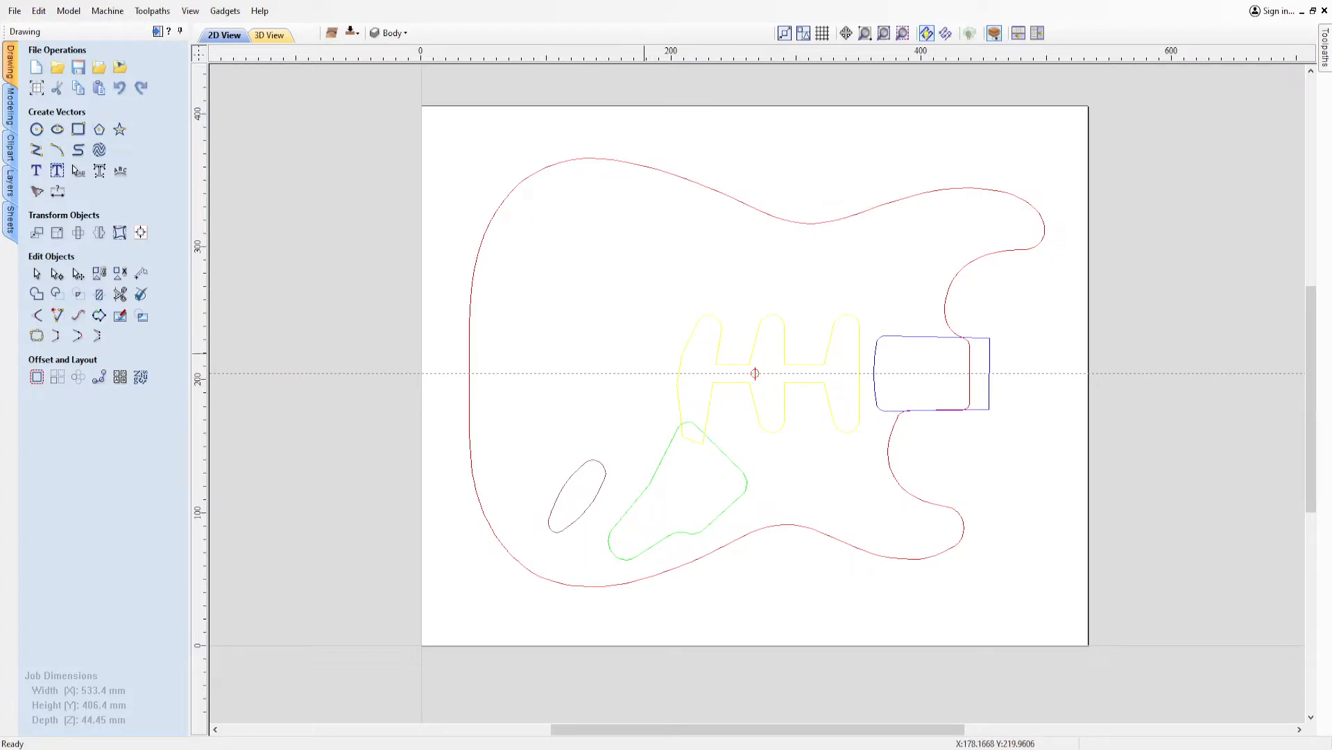
{"action": "scroll", "coordinate": [755, 374], "scroll_direction": "down", "scroll_amount": 1}
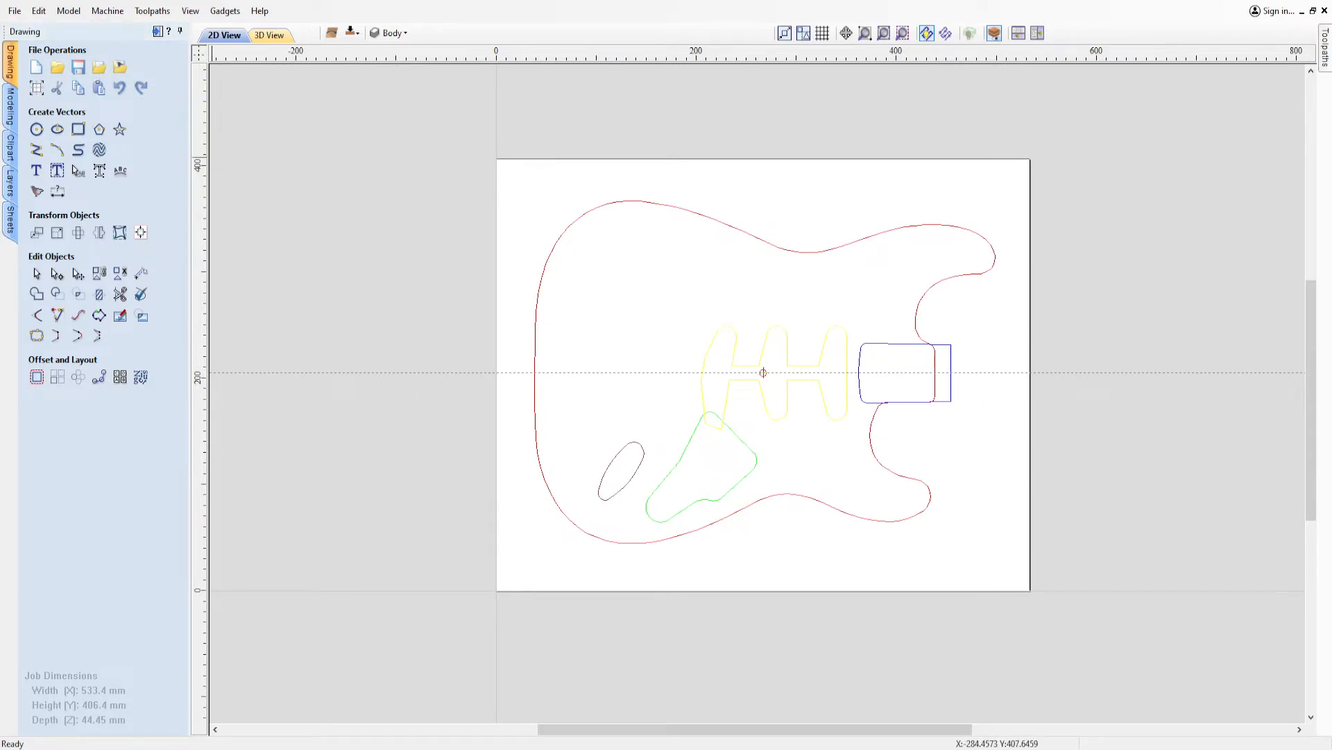
{"action": "scroll", "coordinate": [490, 340], "scroll_direction": "down", "scroll_amount": 1}
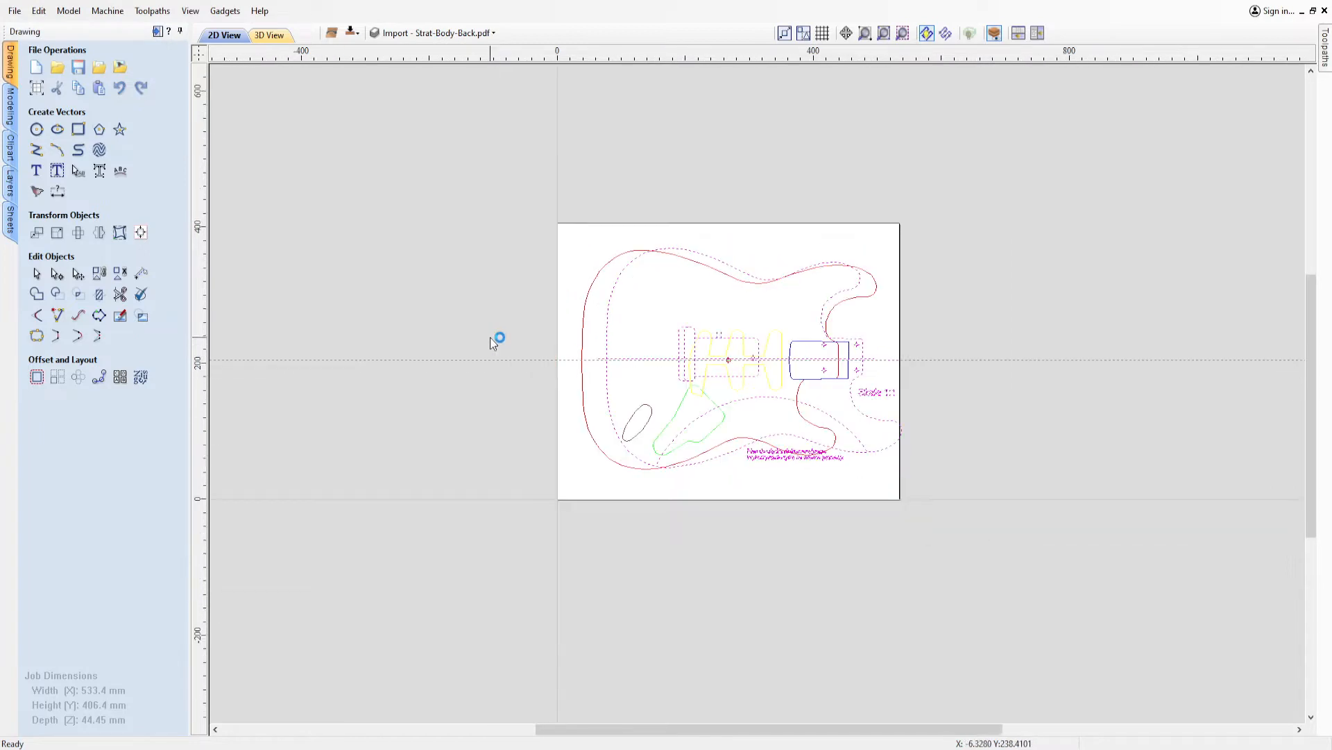
Move the whole imported back plan off the material, placing it to the left of the front body vectors.
{"action": "left_click", "coordinate": [37, 233]}
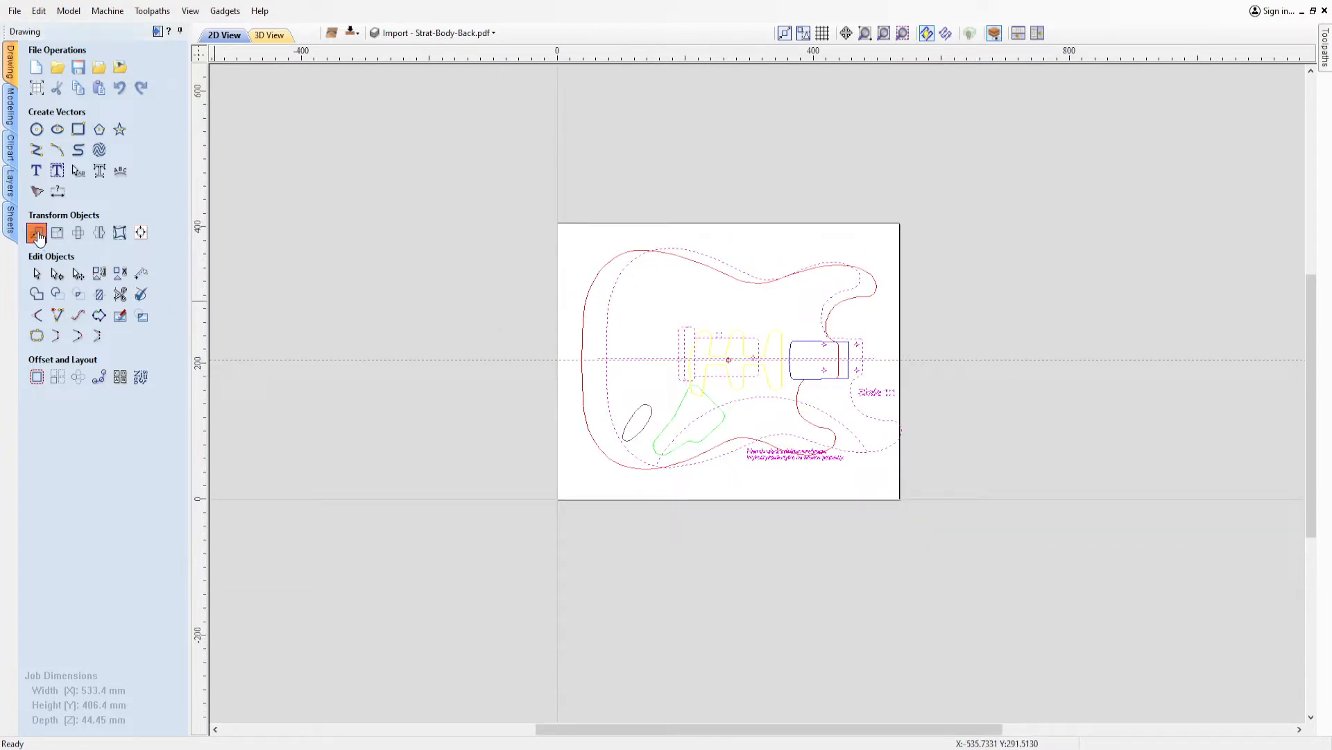
{"action": "left_click_drag", "start_coordinate": [614, 306], "coordinate": [229, 316]}
{"action": "scroll", "coordinate": [261, 500], "scroll_direction": "down", "scroll_amount": 1}
{"action": "scroll", "coordinate": [252, 495], "scroll_direction": "up", "scroll_amount": 3}
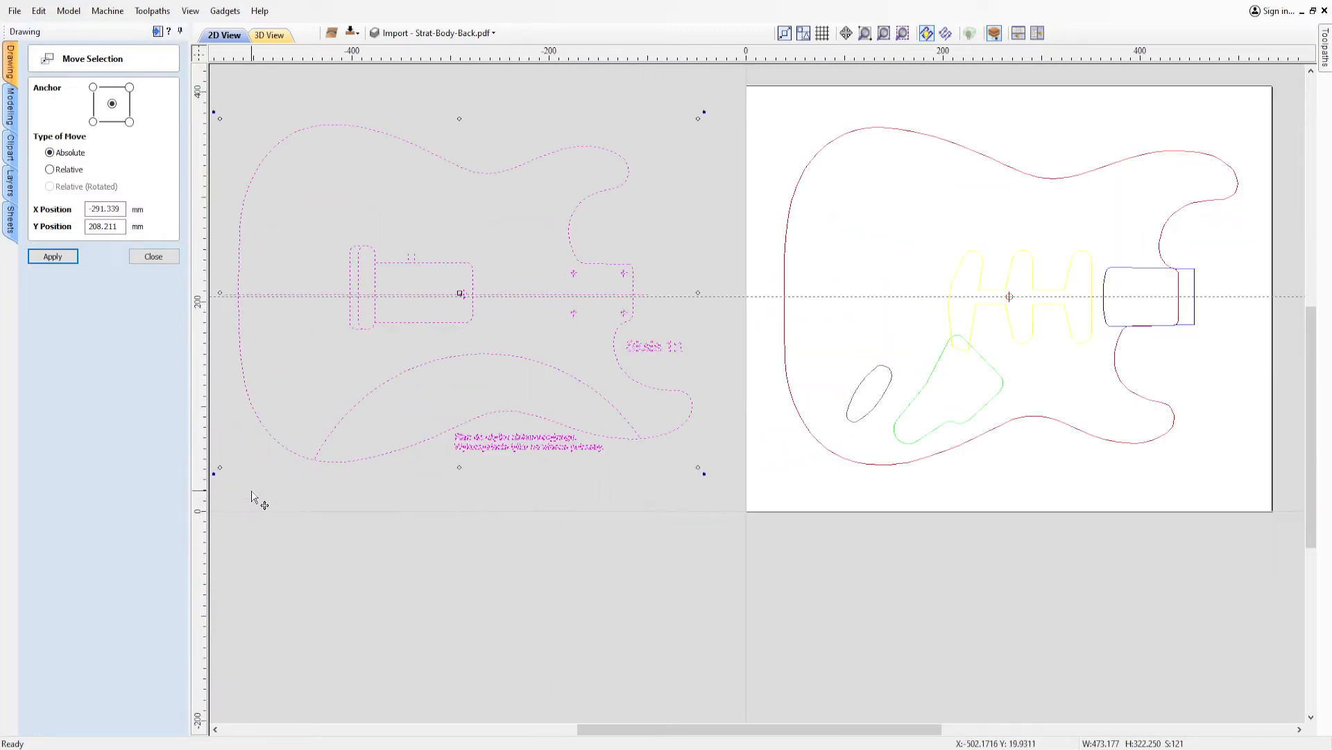
{"action": "scroll", "coordinate": [252, 494], "scroll_direction": "down", "scroll_amount": 1}
{"action": "scroll", "coordinate": [491, 328], "scroll_direction": "up", "scroll_amount": 3}
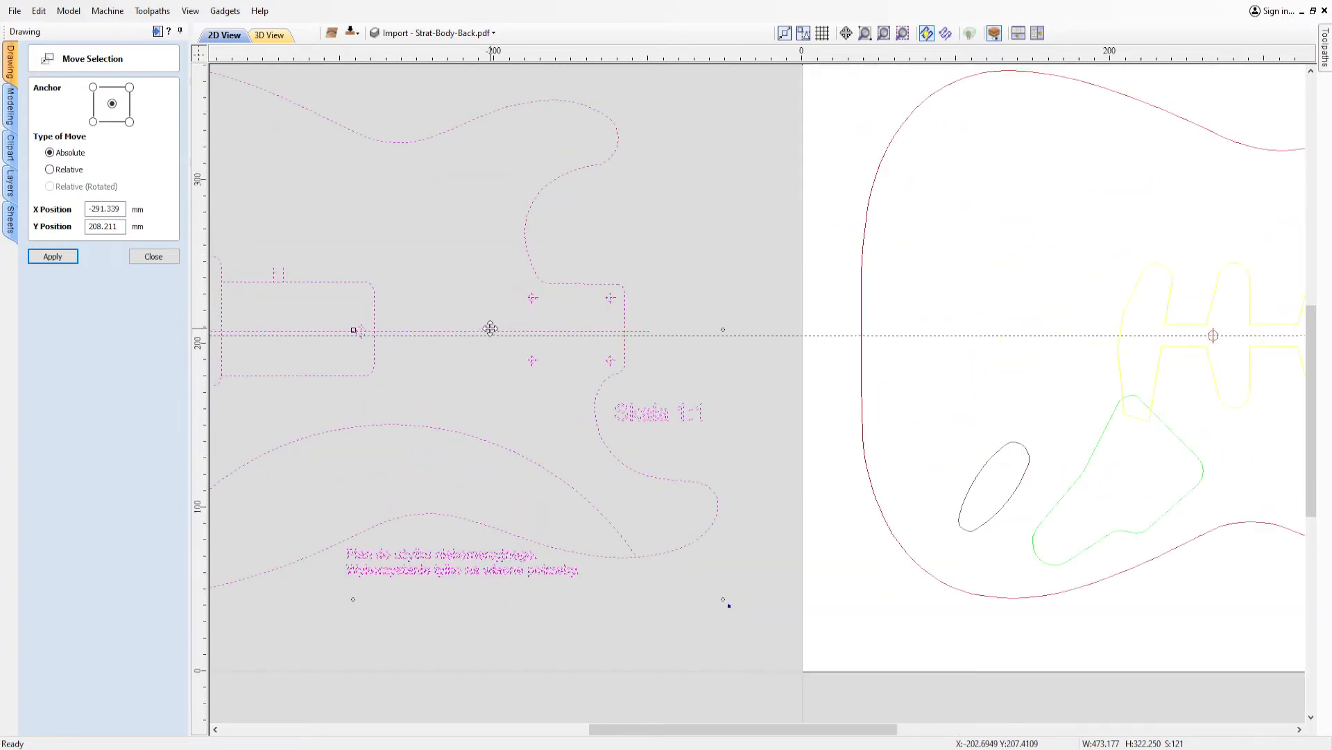
Nudge the back plan down to Y 205.849 mm so its centre line lines up with the horizontal guide.
{"action": "scroll", "coordinate": [490, 328], "scroll_direction": "up", "scroll_amount": 3}
{"action": "key", "text": "Down"}
{"action": "key", "text": "Down"}
{"action": "key", "text": "Down"}
{"action": "key", "text": "Down"}
{"action": "key", "text": "Down"}
{"action": "key", "text": "Up"}
{"action": "scroll", "coordinate": [868, 379], "scroll_direction": "down", "scroll_amount": 5}
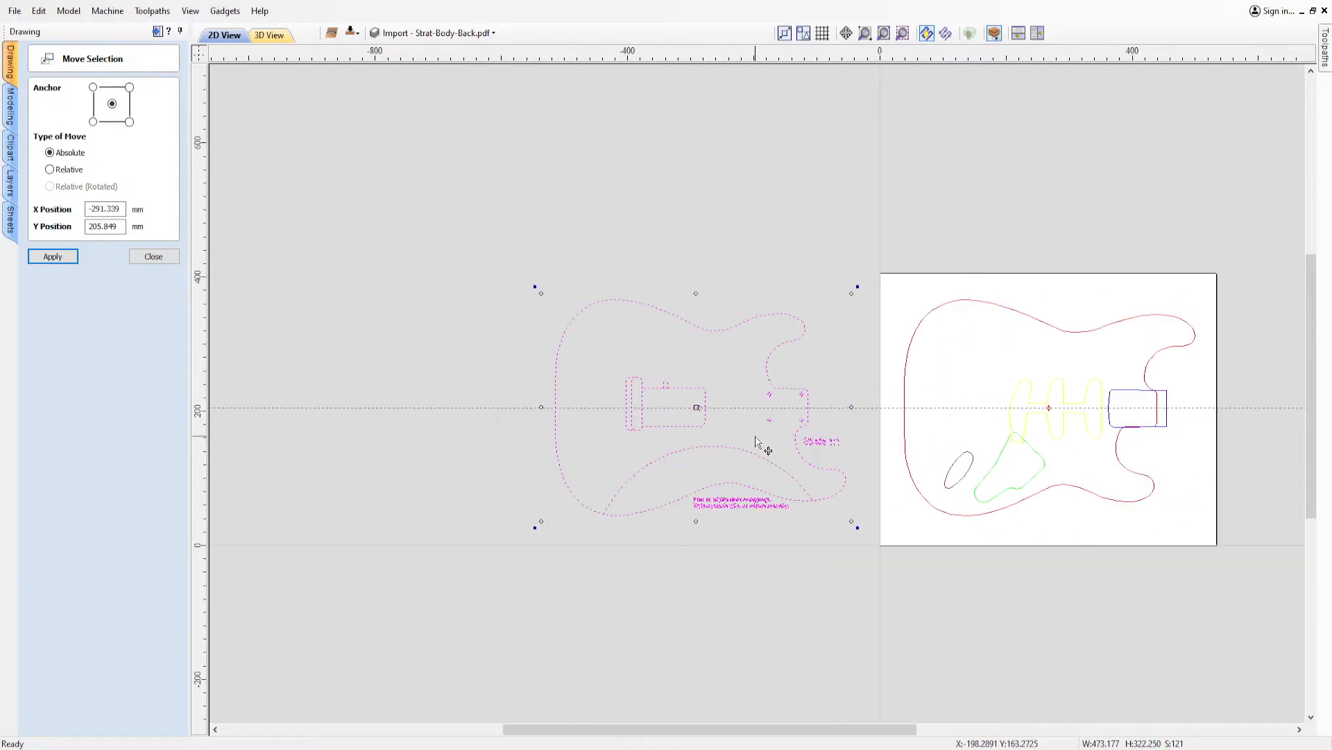
{"action": "left_click", "coordinate": [161, 257]}
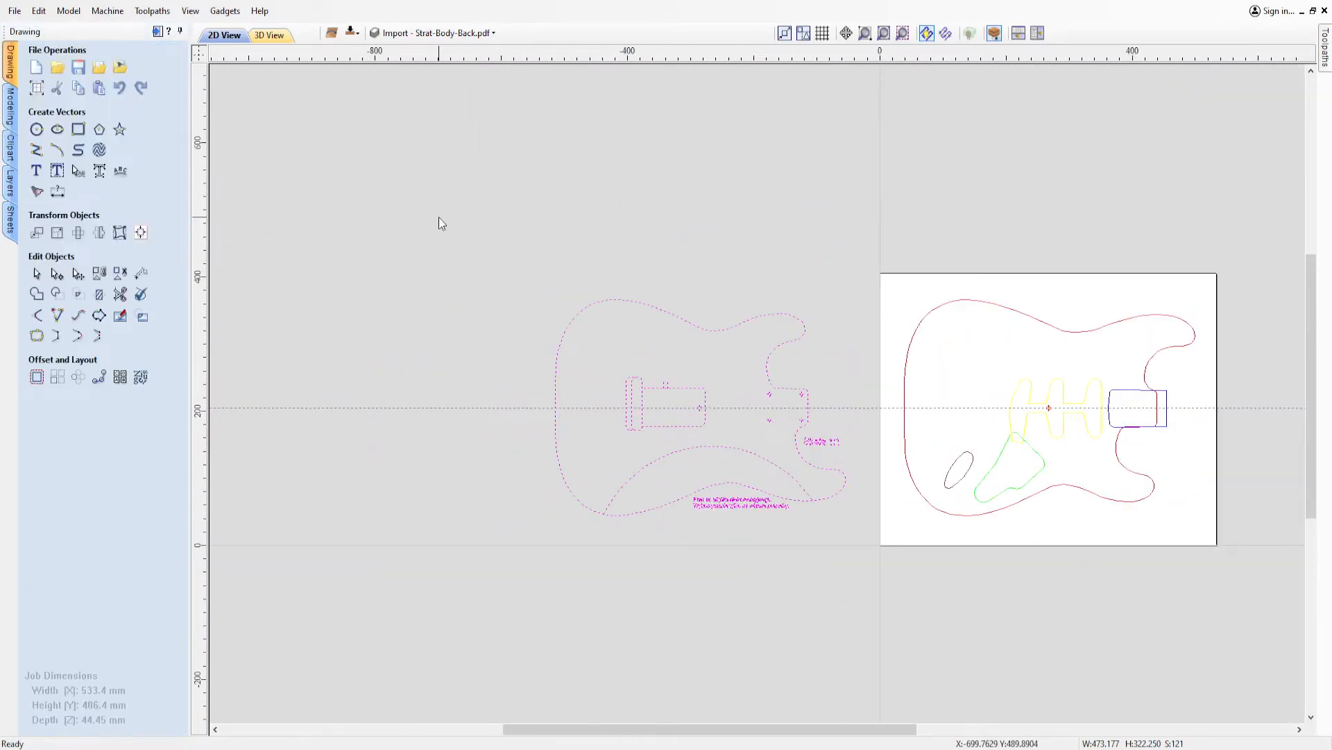
Delete the large contour arc across the lower half of the back plan.
{"action": "left_click", "coordinate": [458, 218]}
{"action": "scroll", "coordinate": [774, 515], "scroll_direction": "up", "scroll_amount": 3}
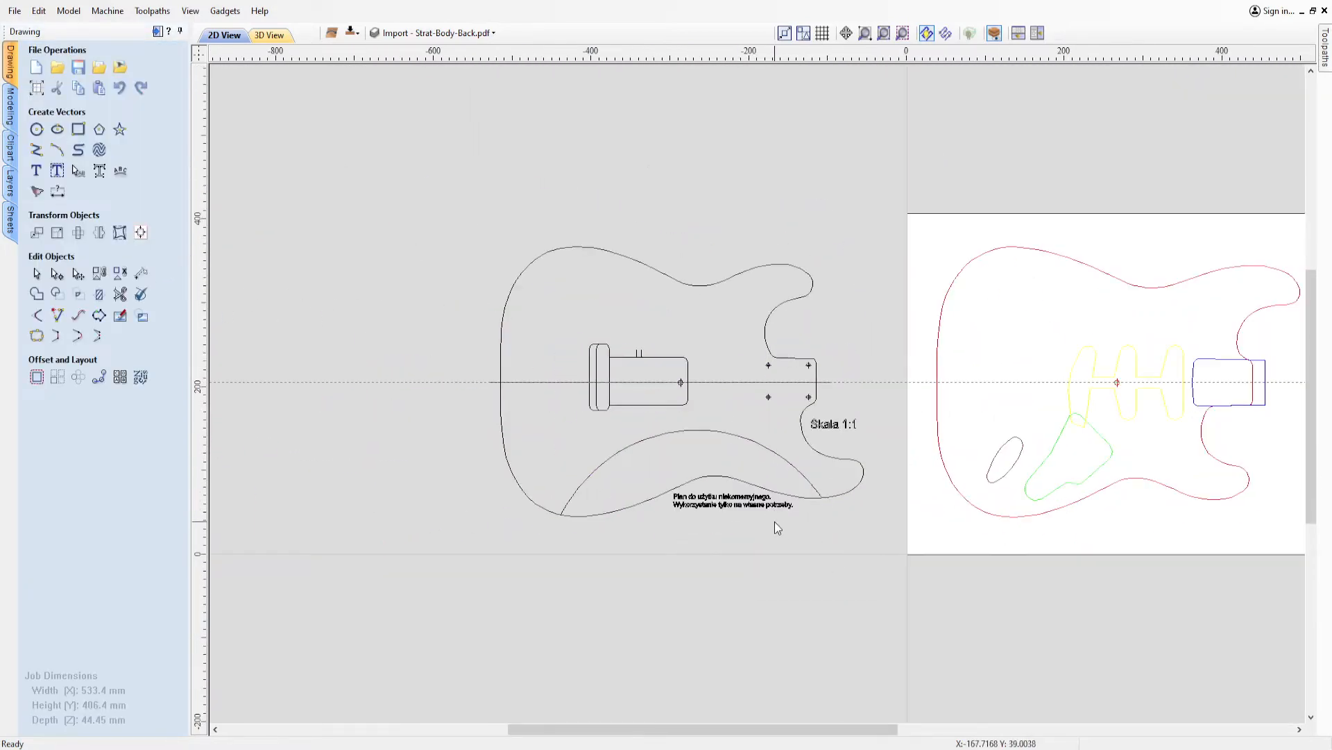
{"action": "left_click", "coordinate": [665, 383]}
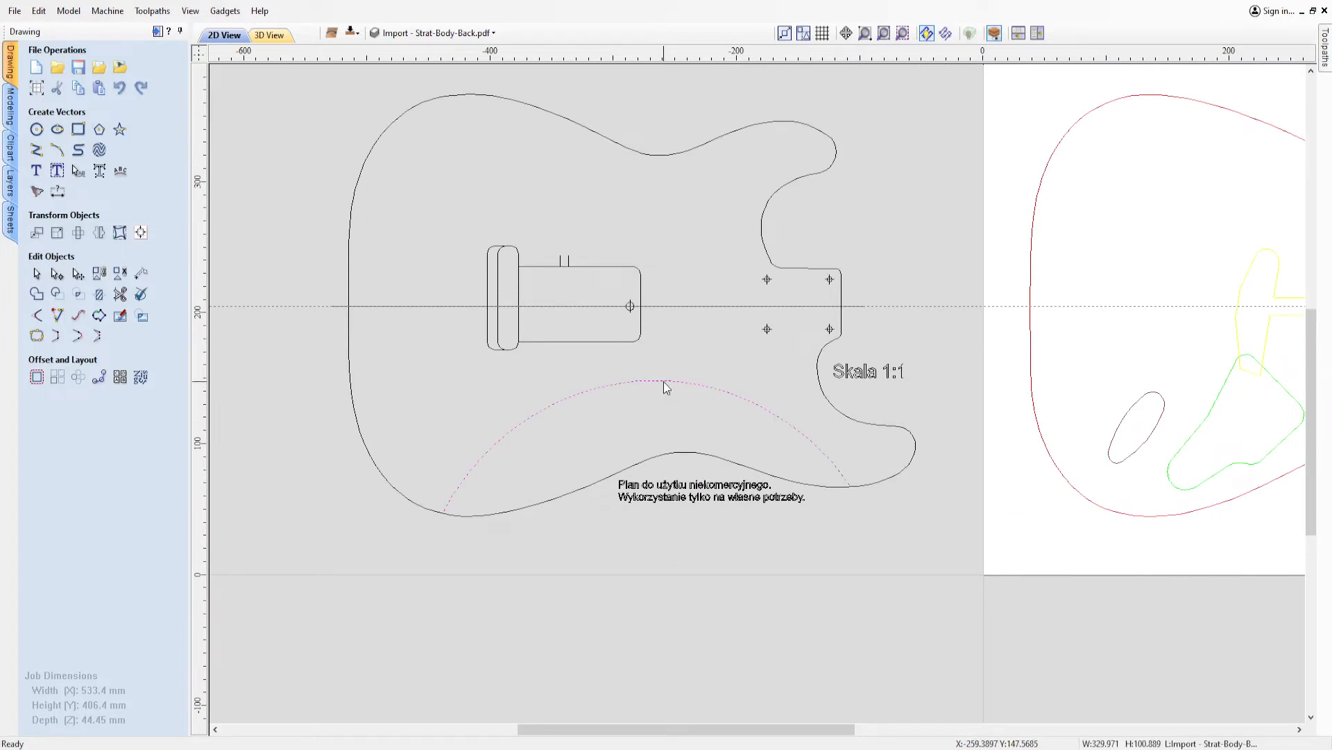
{"action": "key", "text": "Delete"}
Delete the four neck screw marks, the Skala 1:1 label and the two-line note from the back plan.
{"action": "left_click_drag", "start_coordinate": [760, 322], "coordinate": [777, 353]}
{"action": "key", "text": "Delete"}
{"action": "left_click_drag", "start_coordinate": [758, 275], "coordinate": [835, 290]}
{"action": "key", "text": "Delete"}
{"action": "left_click_drag", "start_coordinate": [759, 273], "coordinate": [910, 393]}
{"action": "key", "text": "Delete"}
{"action": "key", "text": "Delete"}
{"action": "key", "text": "Delete"}
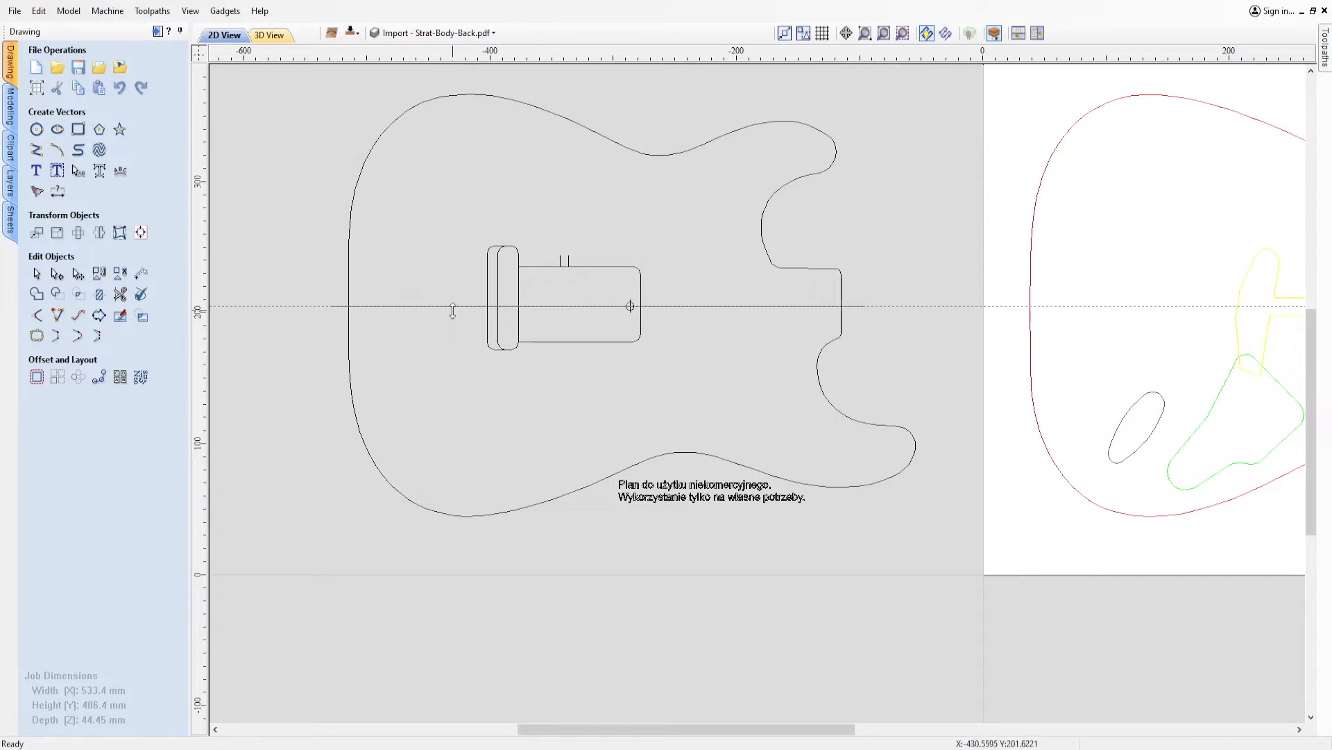
{"action": "left_click_drag", "start_coordinate": [614, 479], "coordinate": [810, 543]}
{"action": "key", "text": "Delete"}
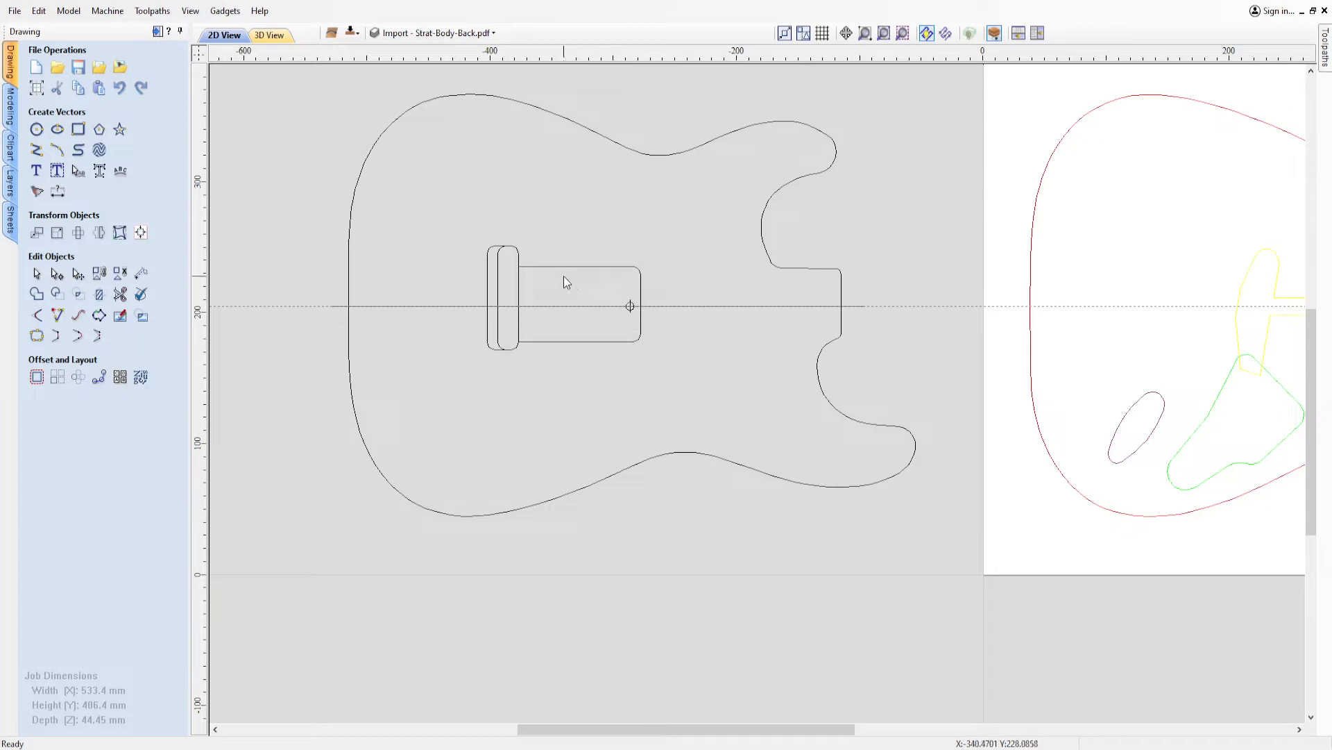
Delete the rectangular cavity outline on the back plan and trim away the overlapping outline on the outer side of the narrow slot.
{"action": "left_click", "coordinate": [542, 267]}
{"action": "key", "text": "Delete"}
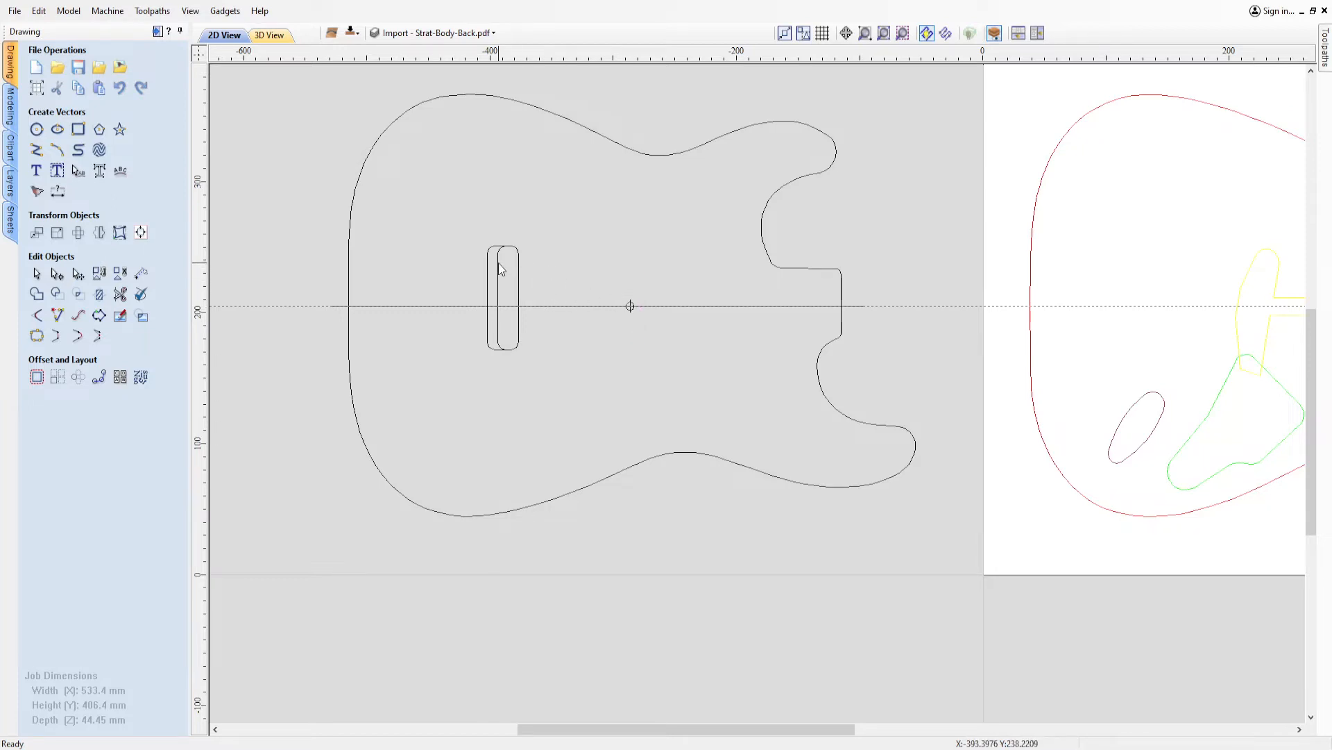
{"action": "left_click", "coordinate": [120, 293]}
{"action": "left_click", "coordinate": [492, 264]}
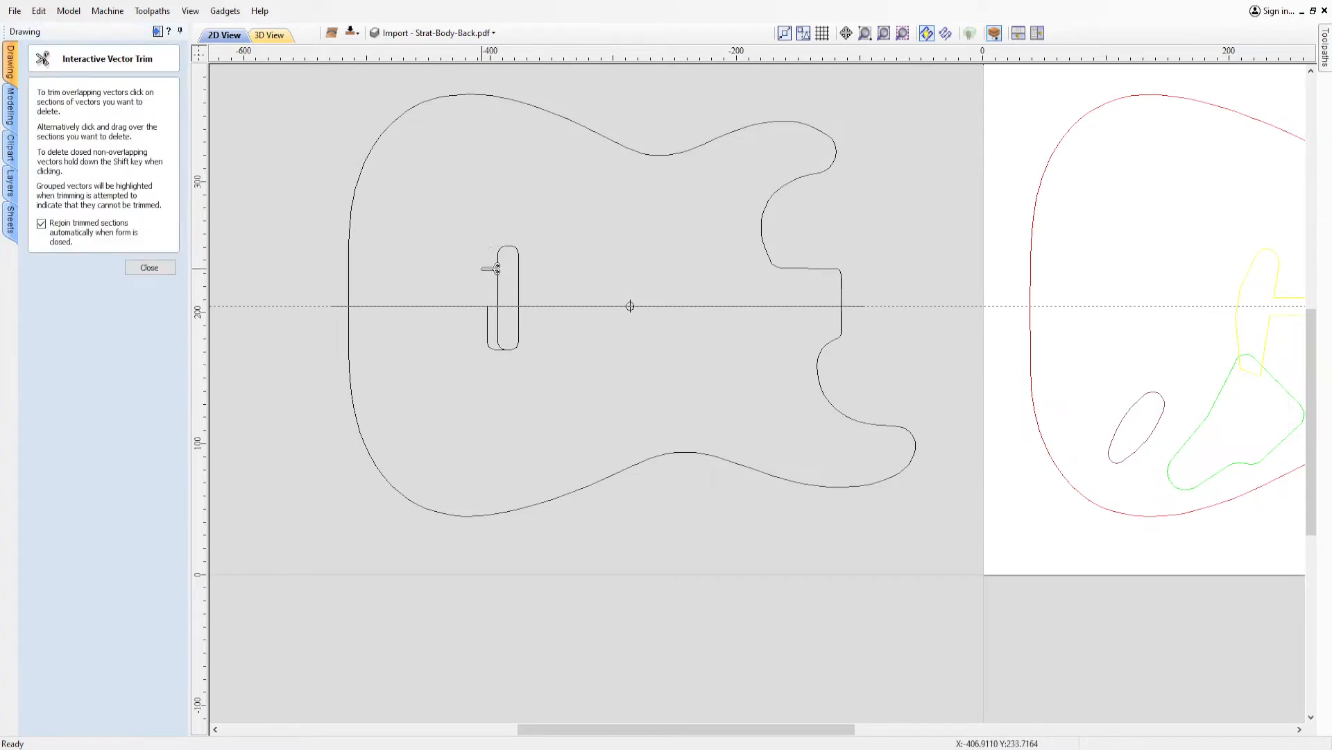
{"action": "left_click", "coordinate": [490, 323]}
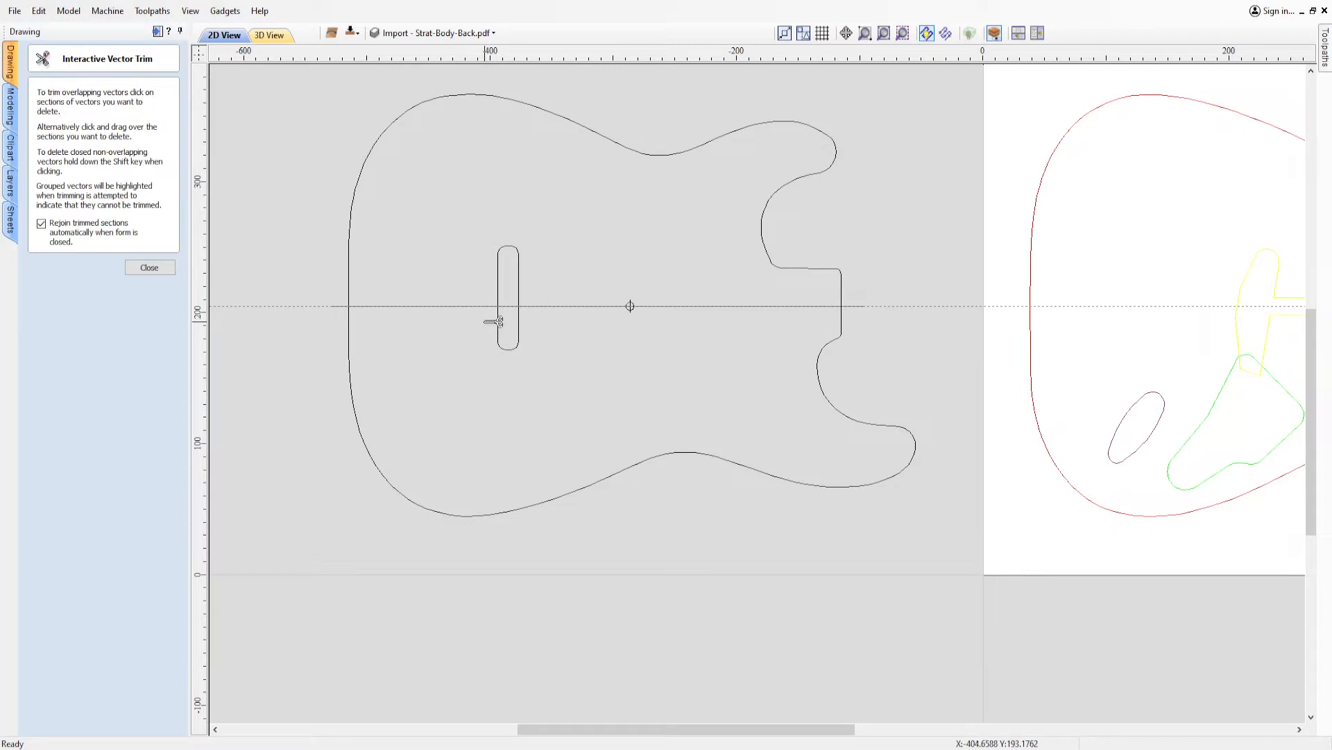
{"action": "left_click", "coordinate": [154, 268]}
{"action": "left_click", "coordinate": [499, 262]}
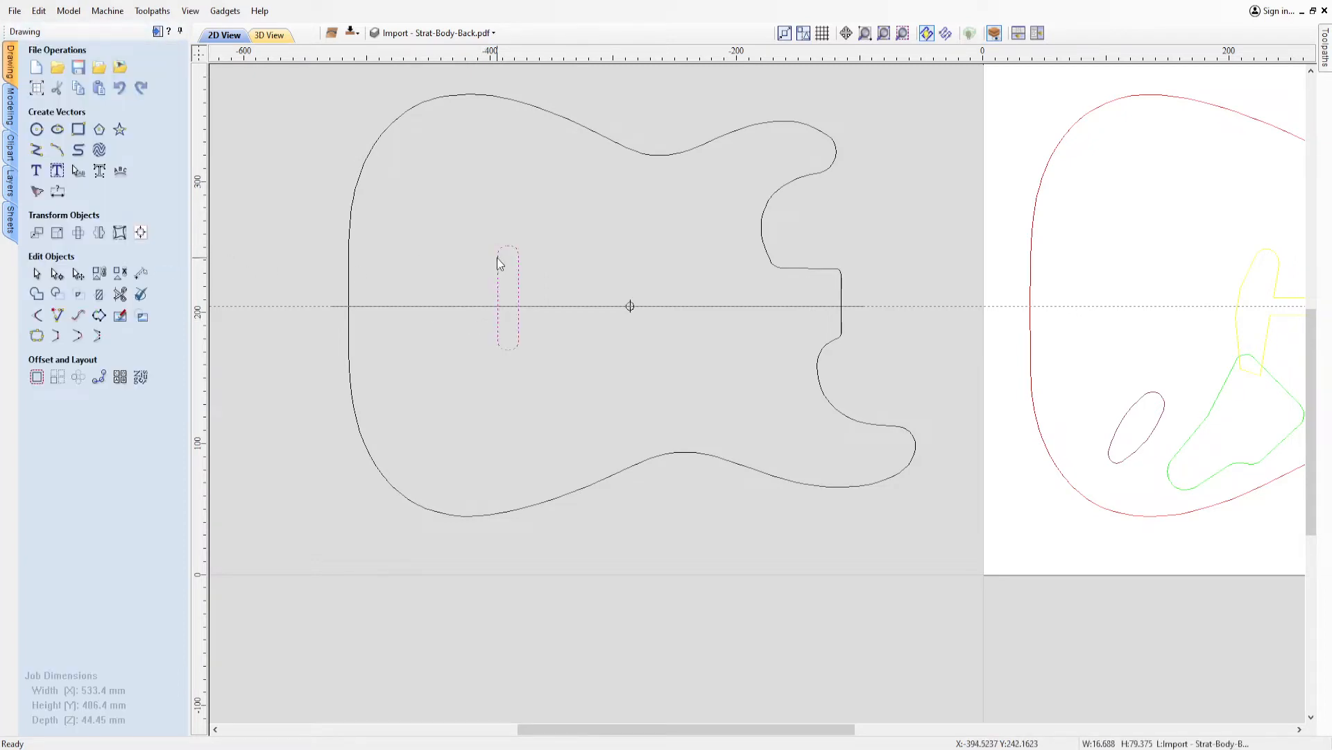
{"action": "left_click", "coordinate": [467, 264]}
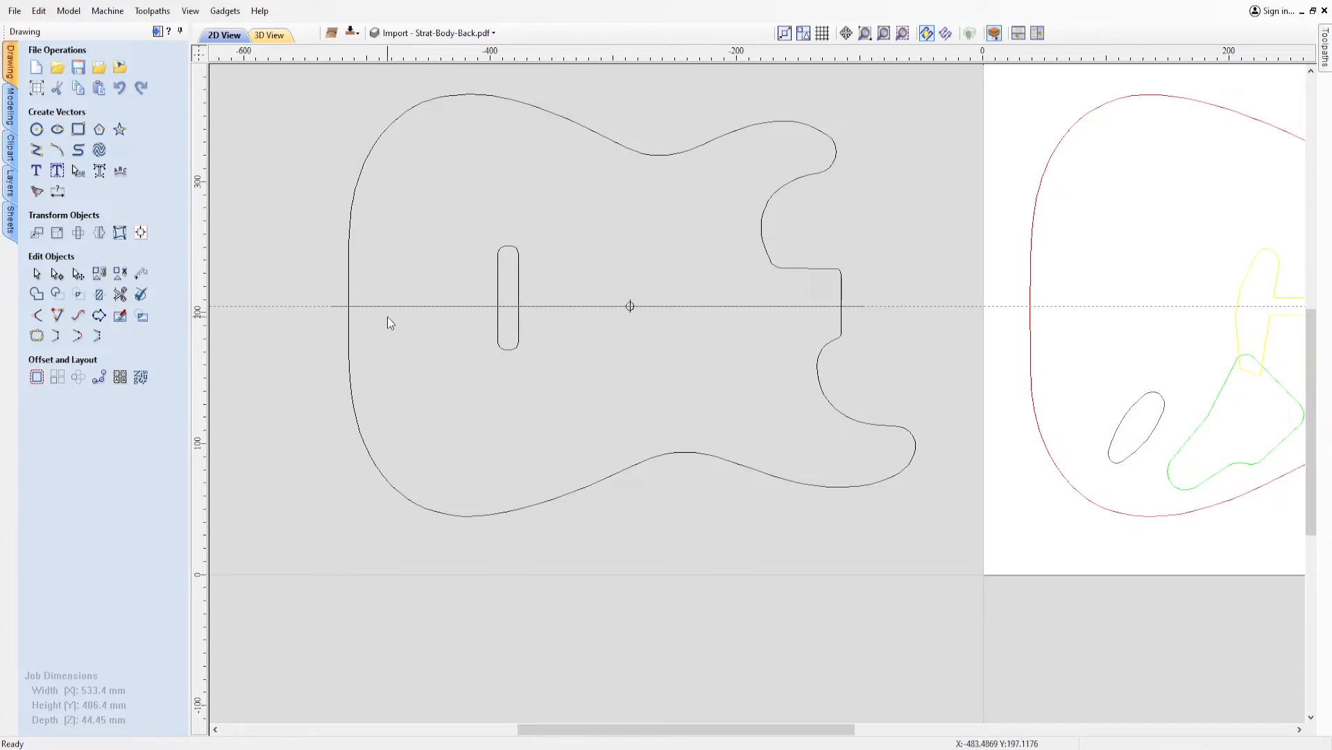
Delete the imported horizontal centre line running through the back plan.
{"action": "scroll", "coordinate": [383, 322], "scroll_direction": "up", "scroll_amount": 7}
{"action": "scroll", "coordinate": [267, 275], "scroll_direction": "down", "scroll_amount": 2}
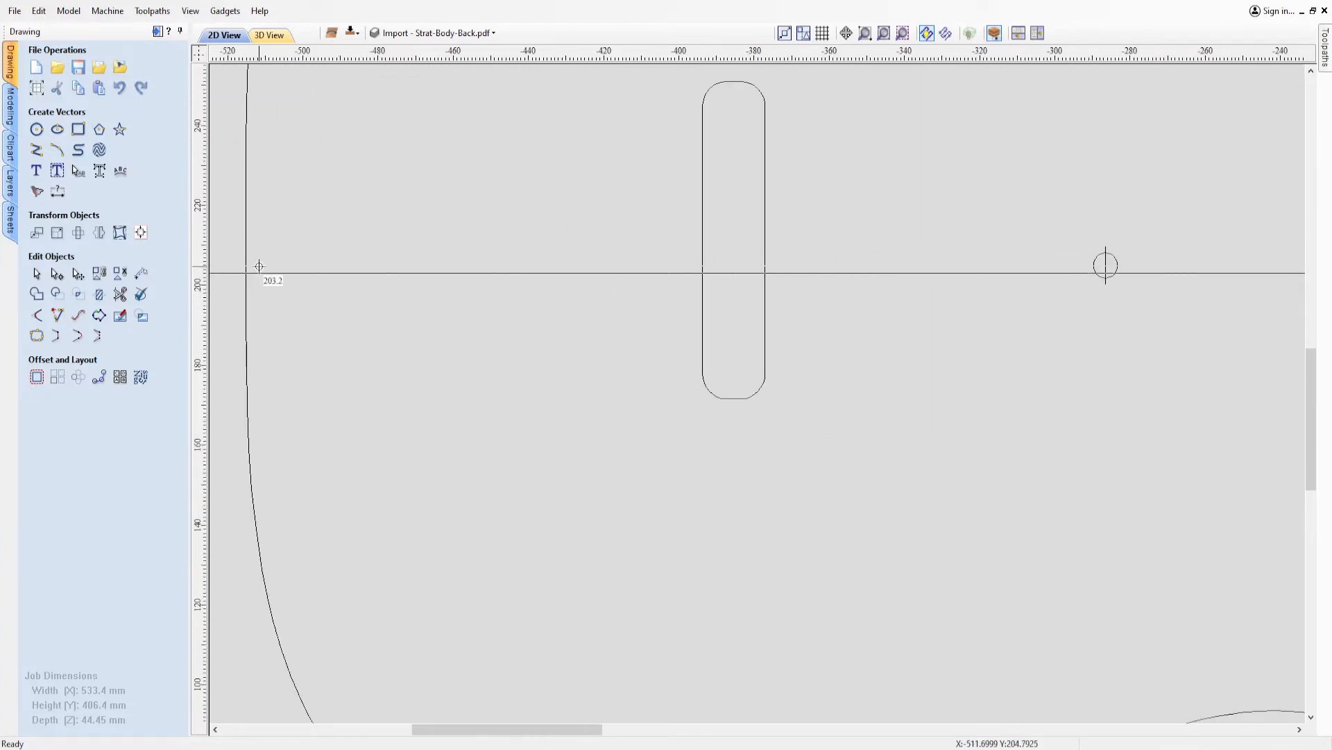
{"action": "left_click", "coordinate": [259, 266]}
{"action": "scroll", "coordinate": [485, 345], "scroll_direction": "down", "scroll_amount": 6}
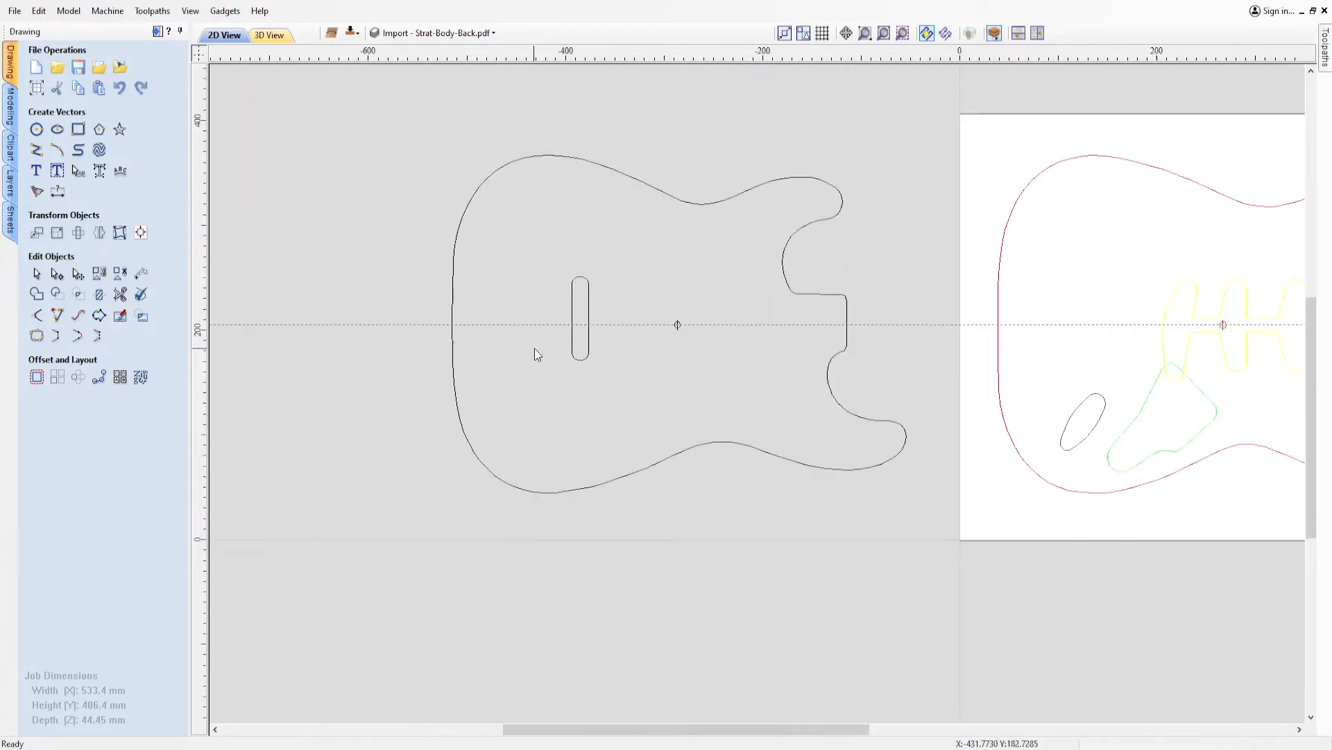
Delete the small circular centre mark inside the back body outline.
{"action": "scroll", "coordinate": [902, 372], "scroll_direction": "up", "scroll_amount": 5}
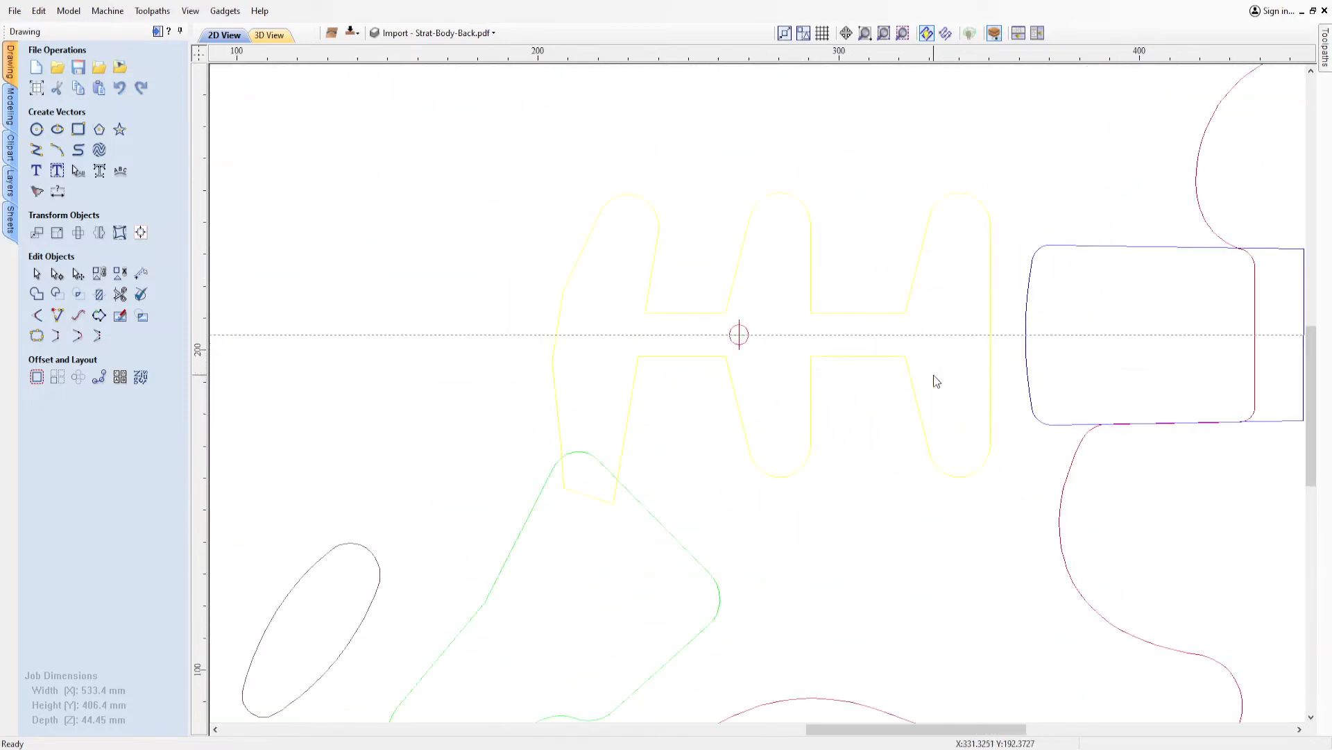
{"action": "scroll", "coordinate": [694, 333], "scroll_direction": "up", "scroll_amount": 2}
{"action": "scroll", "coordinate": [669, 326], "scroll_direction": "down", "scroll_amount": 5}
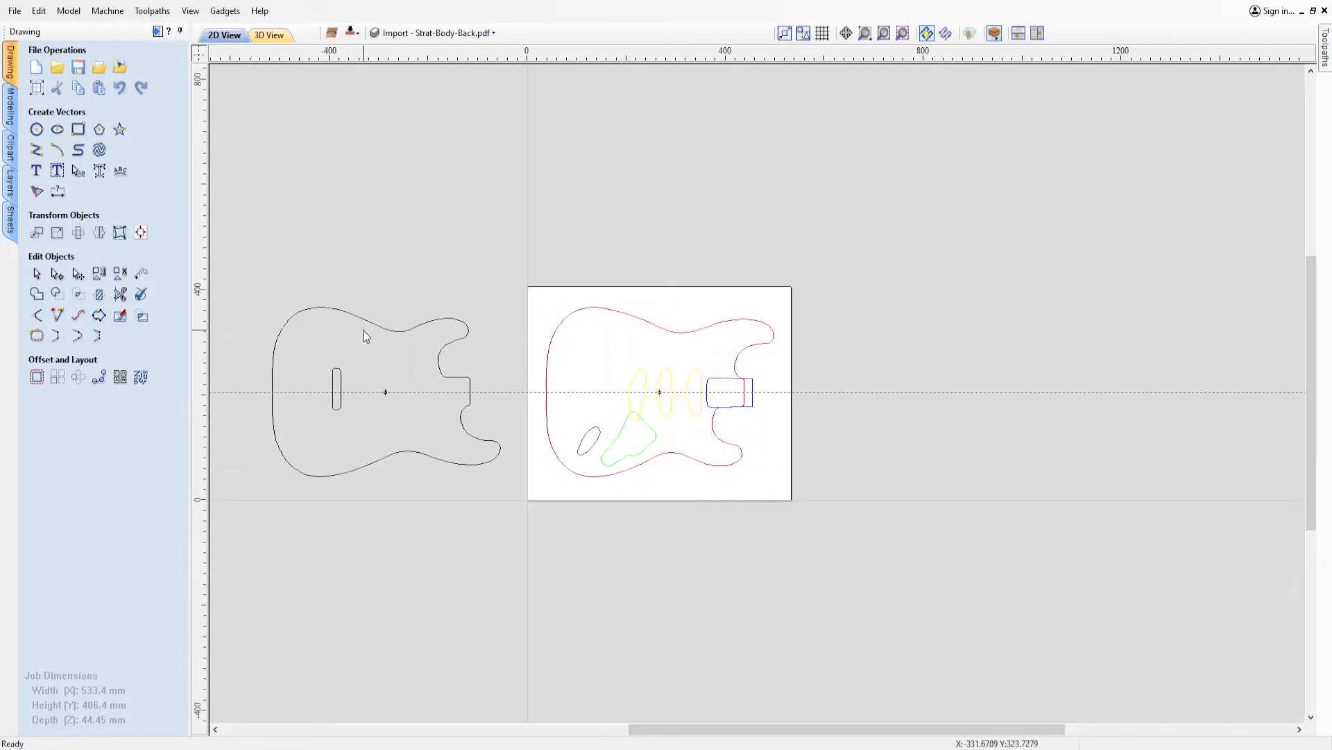
{"action": "scroll", "coordinate": [355, 363], "scroll_direction": "up", "scroll_amount": 4}
{"action": "scroll", "coordinate": [975, 459], "scroll_direction": "down", "scroll_amount": 3}
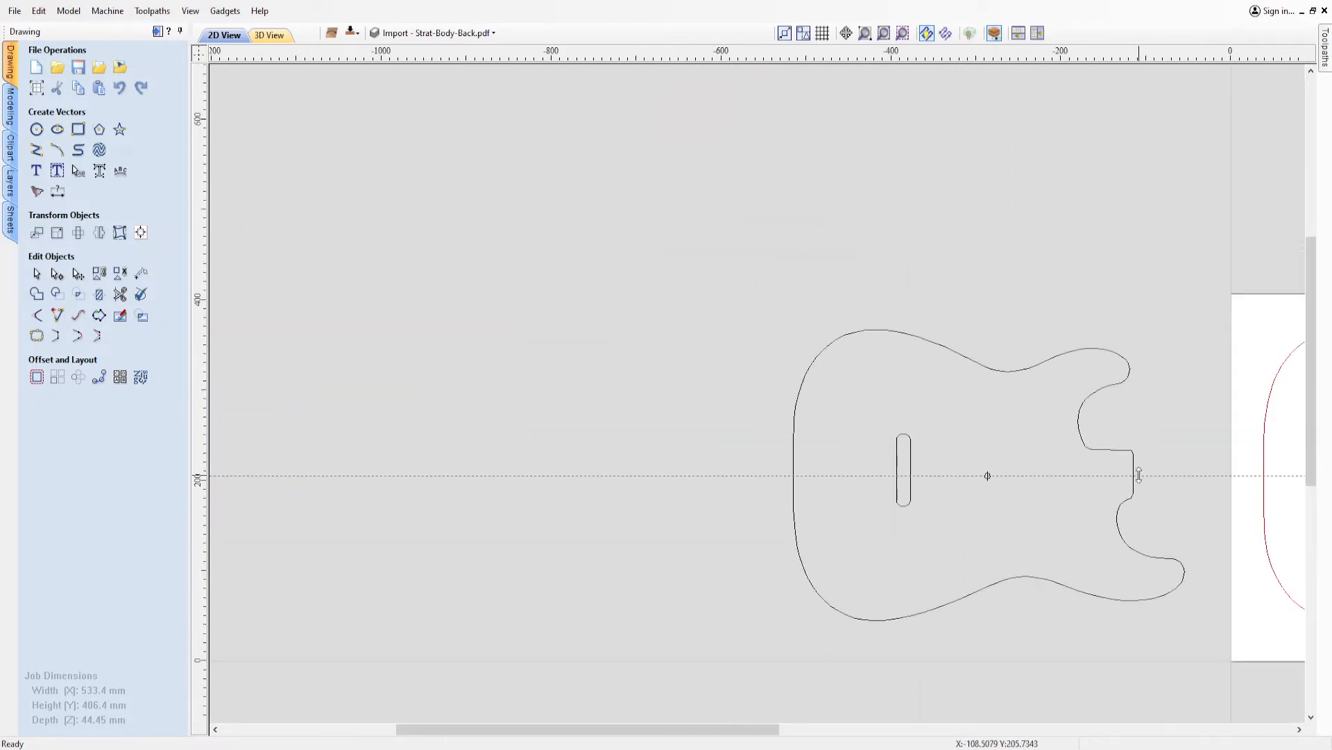
{"action": "scroll", "coordinate": [1185, 476], "scroll_direction": "up", "scroll_amount": 4}
{"action": "scroll", "coordinate": [1185, 476], "scroll_direction": "up", "scroll_amount": 2}
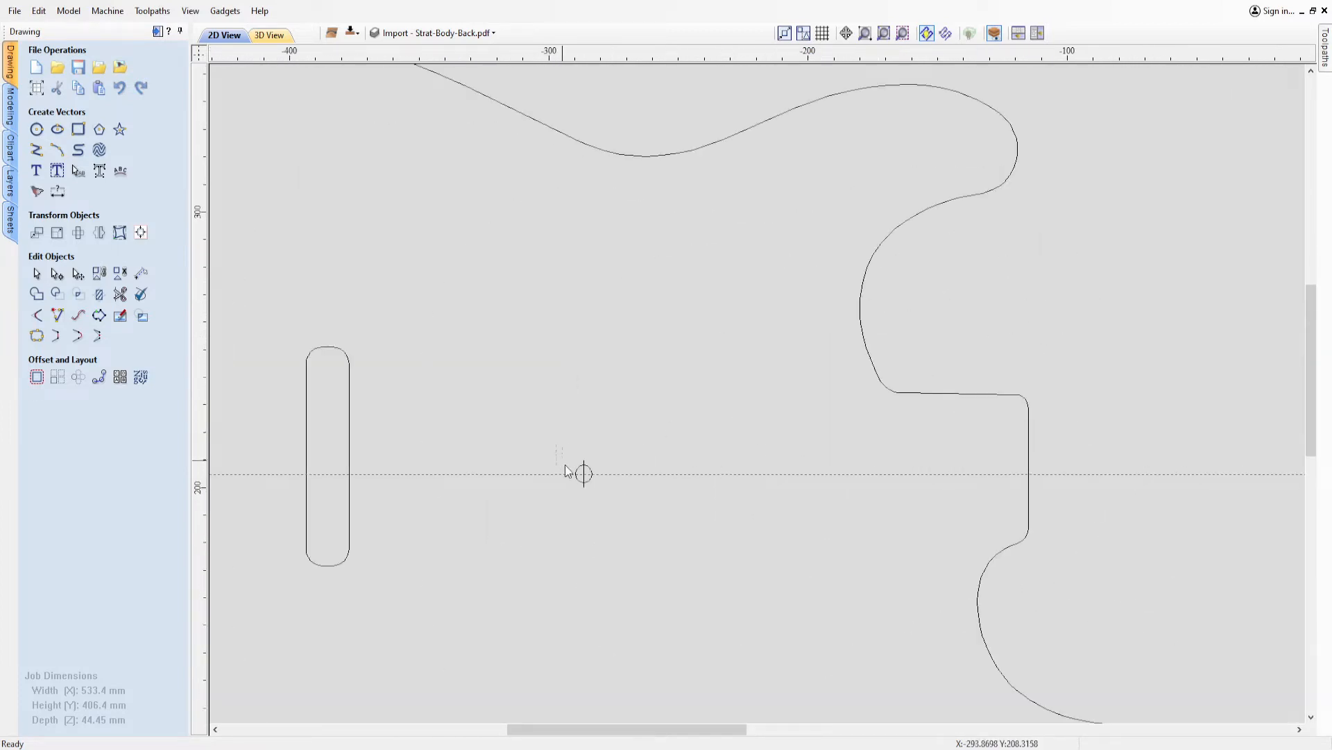
{"action": "scroll", "coordinate": [562, 420], "scroll_direction": "down", "scroll_amount": 3}
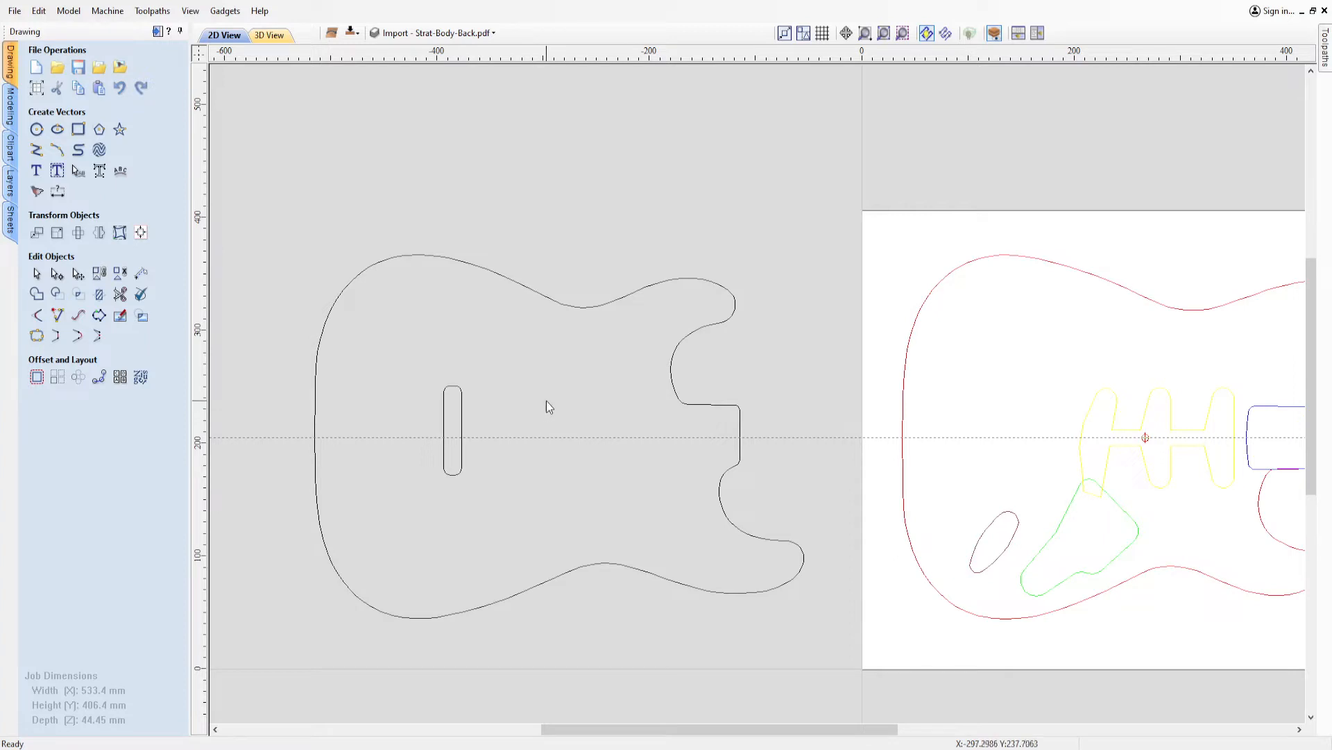
Select the back body outline together with its slot and flip both horizontally.
{"action": "scroll", "coordinate": [547, 403], "scroll_direction": "down", "scroll_amount": 2}
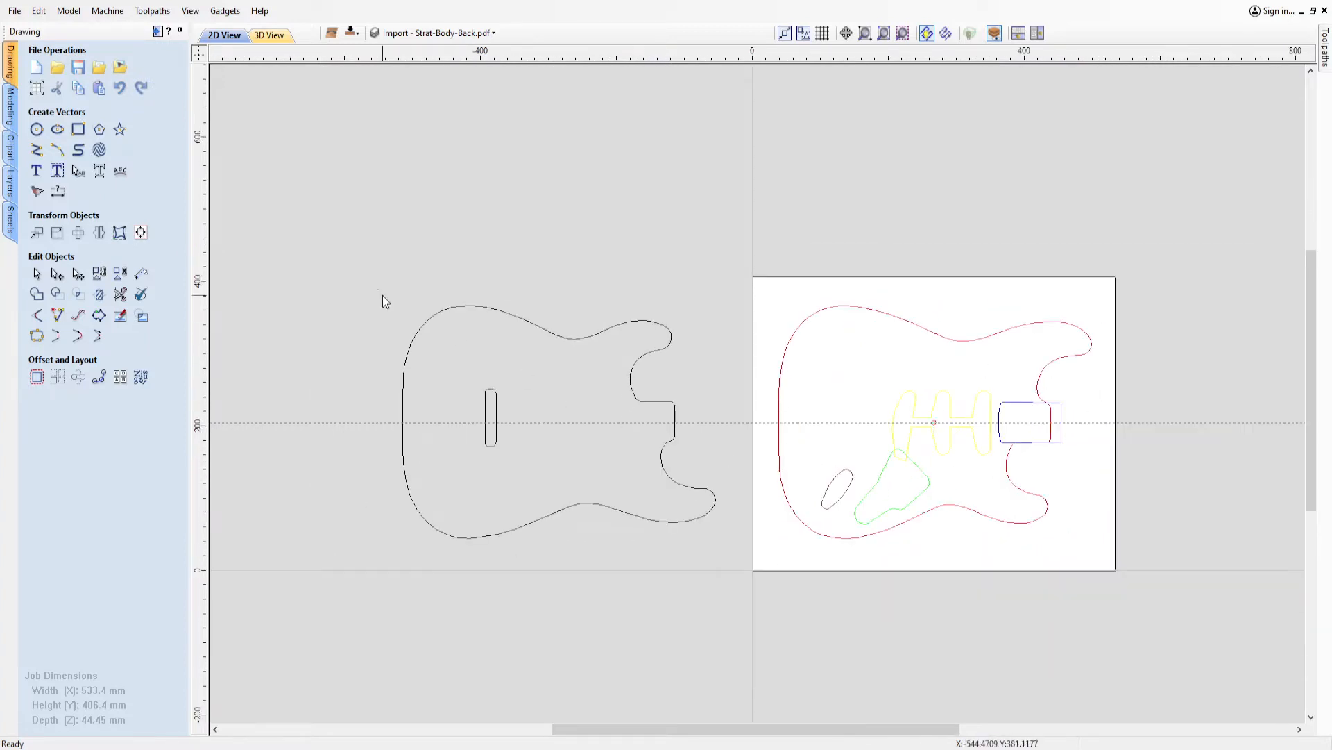
{"action": "left_click_drag", "start_coordinate": [726, 552], "coordinate": [726, 553]}
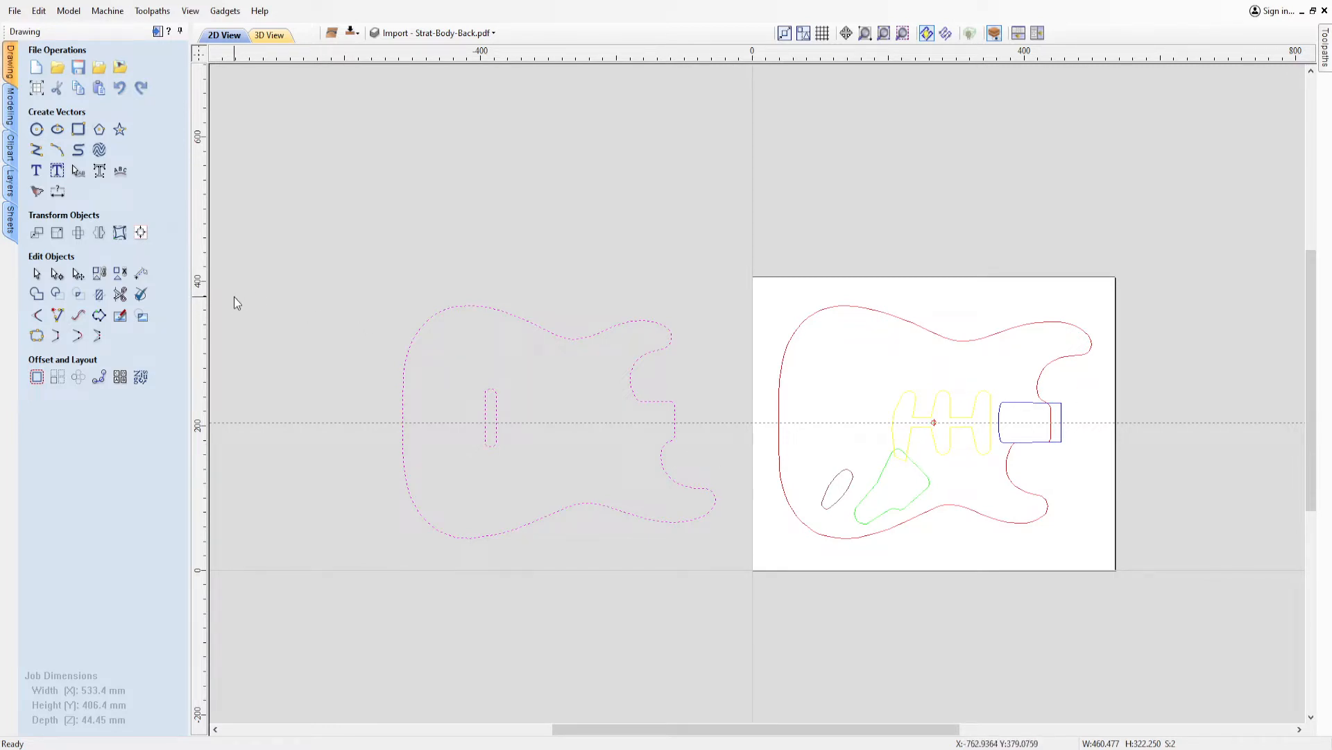
{"action": "left_click", "coordinate": [99, 233]}
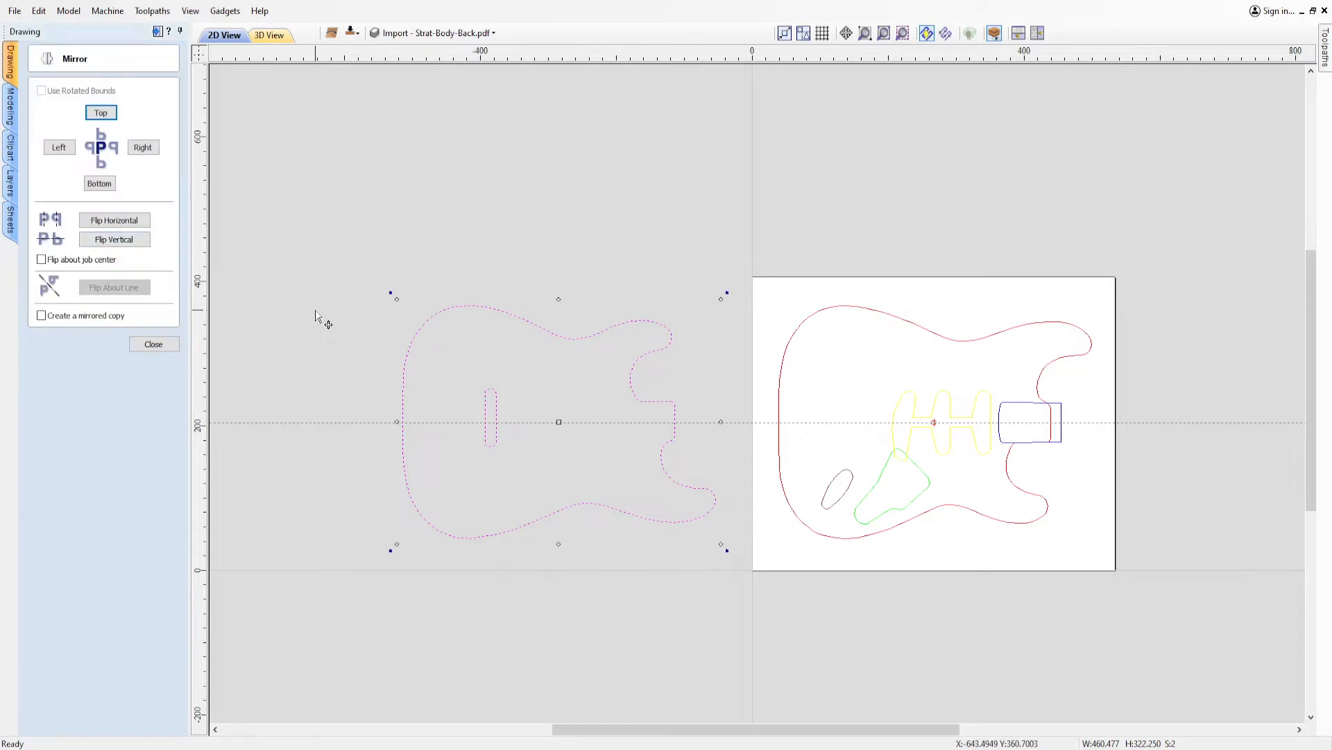
{"action": "left_click", "coordinate": [125, 221]}
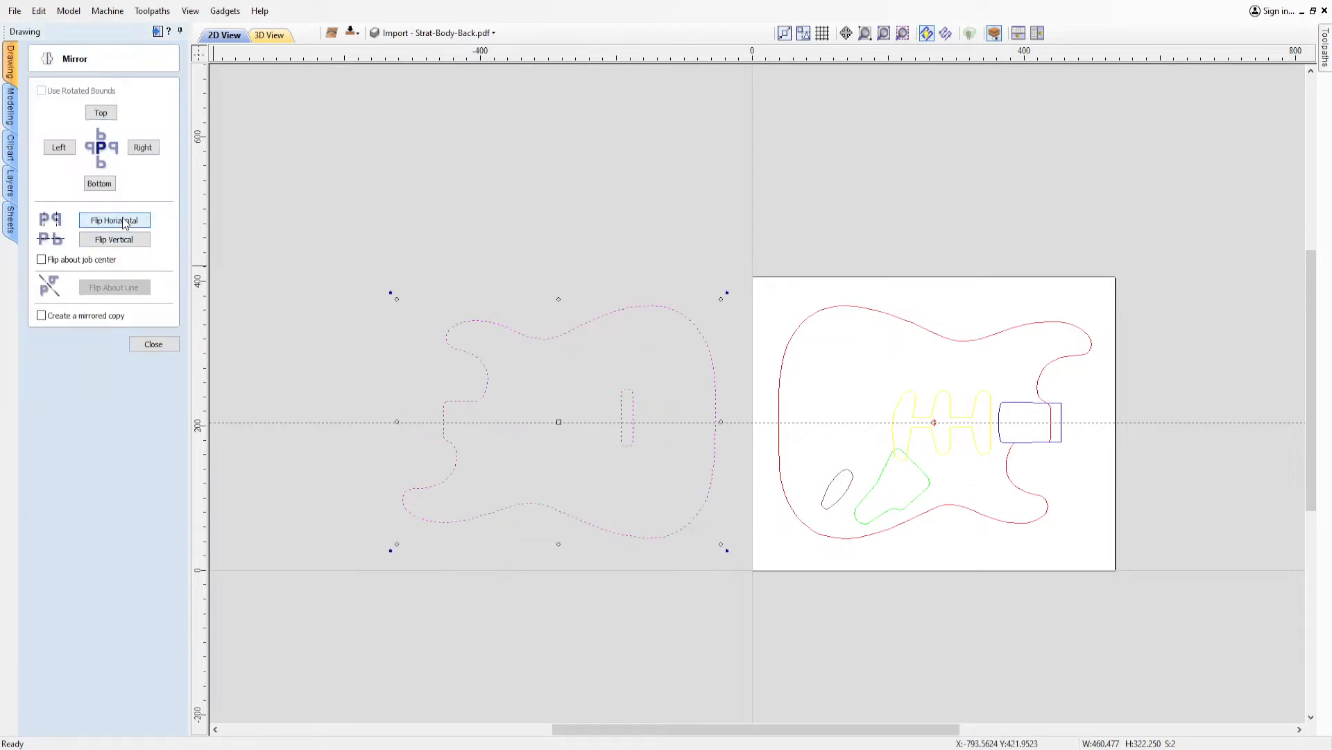
{"action": "left_click", "coordinate": [153, 344]}
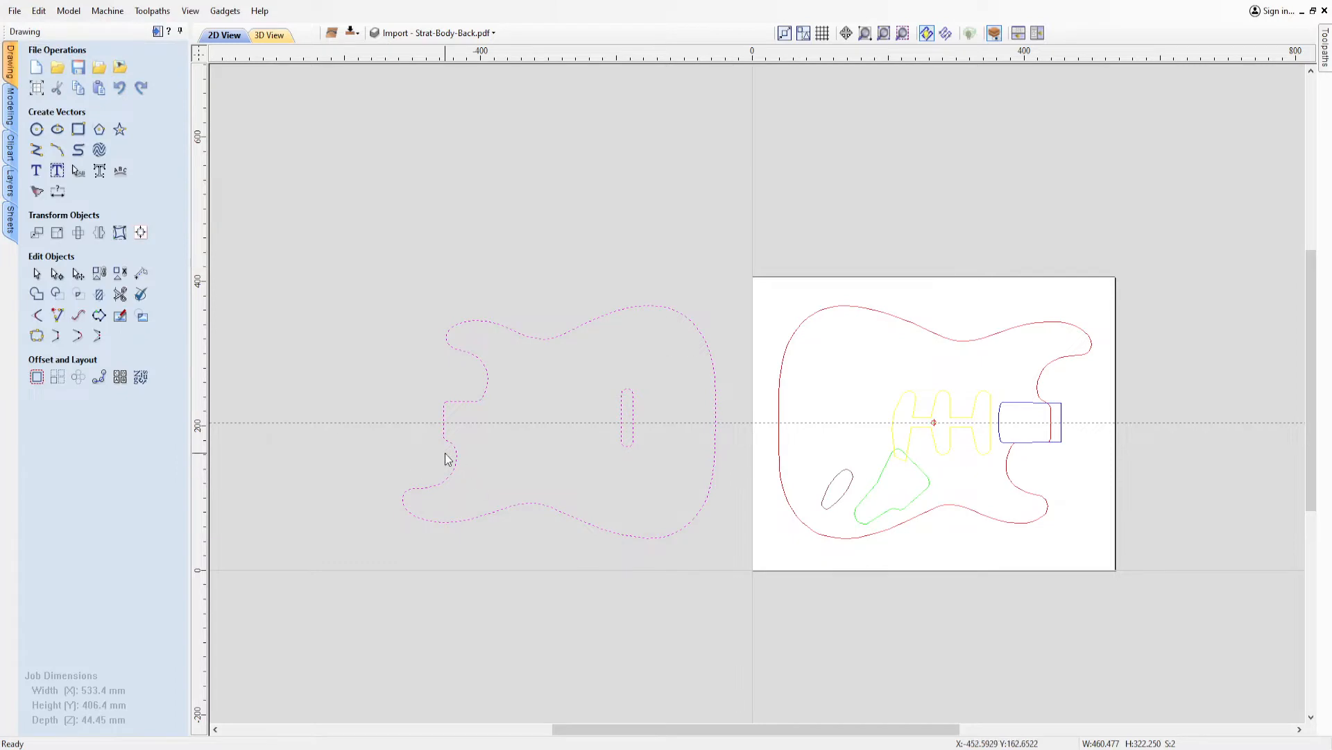
Rotate the flipped back outline and slot by a relative angle of 180 degrees about their centre.
{"action": "left_click", "coordinate": [79, 232]}
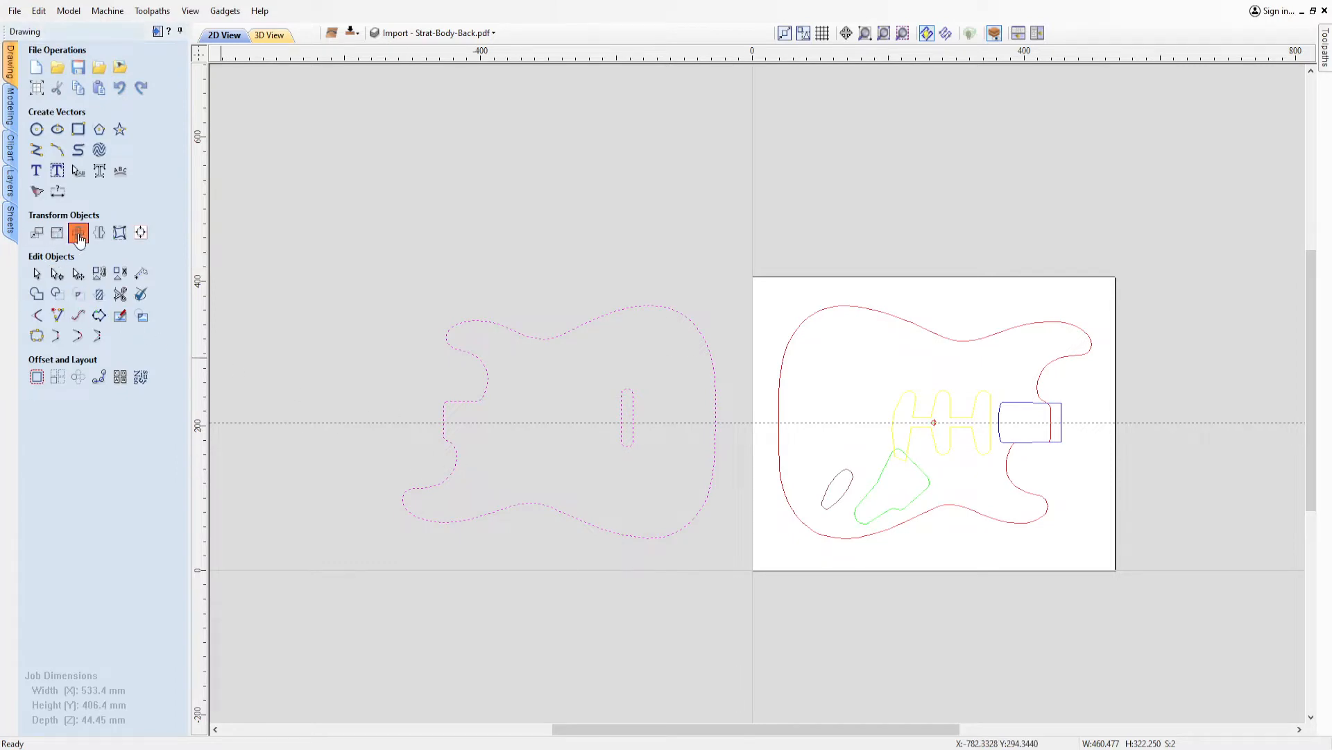
{"action": "type", "text": "180"}
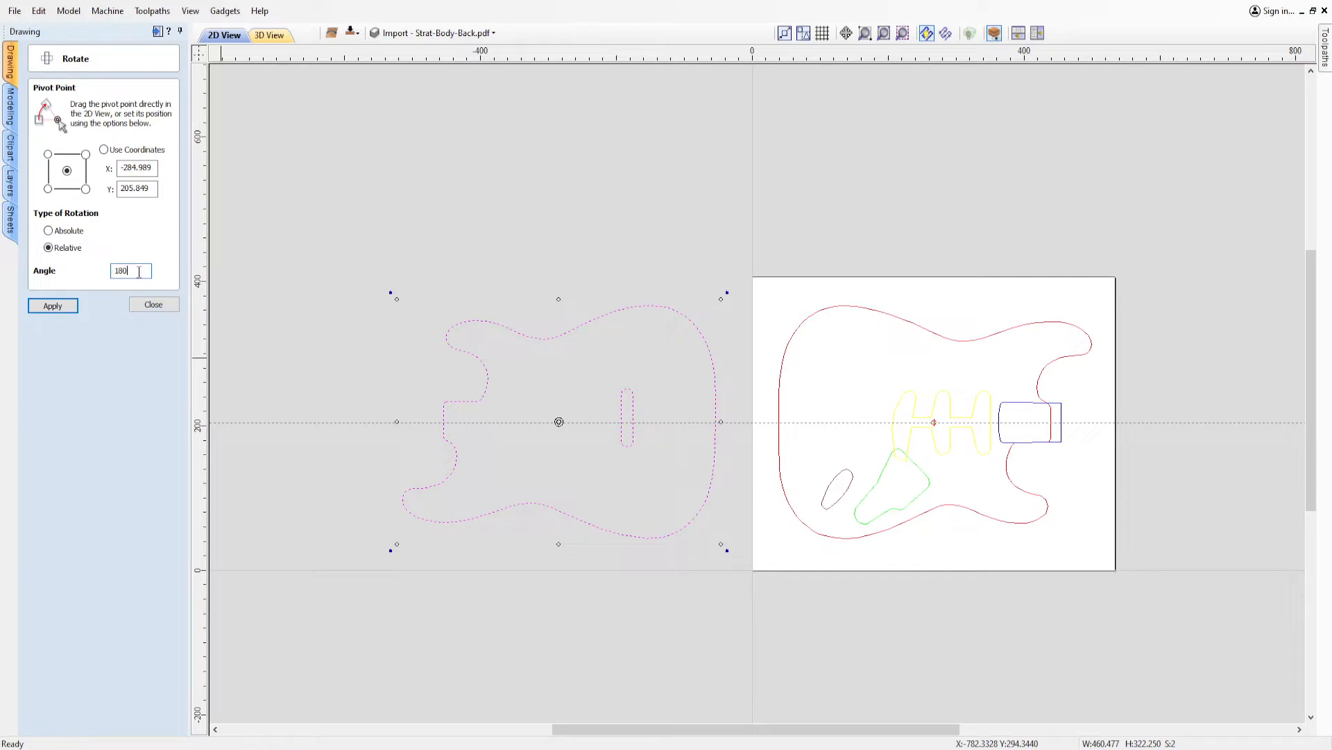
{"action": "left_click", "coordinate": [49, 307]}
{"action": "left_click", "coordinate": [154, 306]}
Nudge the back outline and slot right until they lie over the red front body outline on the material.
{"action": "key", "text": "Right"}
{"action": "key", "text": "Right"}
{"action": "key", "text": "Right"}
{"action": "key", "text": "Right"}
{"action": "key", "text": "Right"}
{"action": "key", "text": "Right"}
{"action": "key", "text": "Right"}
{"action": "key", "text": "Right"}
{"action": "key", "text": "Right"}
{"action": "key", "text": "Right"}
{"action": "key", "text": "Right"}
{"action": "key", "text": "Right"}
{"action": "key", "text": "Right"}
{"action": "key", "text": "Right"}
{"action": "key", "text": "Right"}
{"action": "key", "text": "Right"}
{"action": "key", "text": "Right"}
{"action": "key", "text": "Right"}
{"action": "key", "text": "Right"}
{"action": "key", "text": "Right"}
{"action": "key", "text": "Right"}
{"action": "key", "text": "Right"}
{"action": "key", "text": "Right"}
{"action": "key", "text": "Right"}
{"action": "key", "text": "Right"}
{"action": "key", "text": "Right"}
{"action": "key", "text": "Right"}
{"action": "key", "text": "Right"}
{"action": "key", "text": "Right"}
{"action": "key", "text": "Right"}
{"action": "key", "text": "Right"}
{"action": "key", "text": "Right"}
{"action": "key", "text": "Right"}
{"action": "key", "text": "Right"}
{"action": "key", "text": "Right"}
{"action": "key", "text": "Right"}
{"action": "key", "text": "Right"}
{"action": "key", "text": "Right"}
{"action": "key", "text": "Right"}
{"action": "key", "text": "Right"}
{"action": "key", "text": "Right"}
{"action": "key", "text": "Right"}
{"action": "key", "text": "Right"}
{"action": "key", "text": "Right"}
{"action": "key", "text": "Right"}
{"action": "key", "text": "Right"}
{"action": "key", "text": "Right"}
{"action": "key", "text": "Right"}
{"action": "key", "text": "Right"}
{"action": "key", "text": "Right"}
{"action": "key", "text": "Right"}
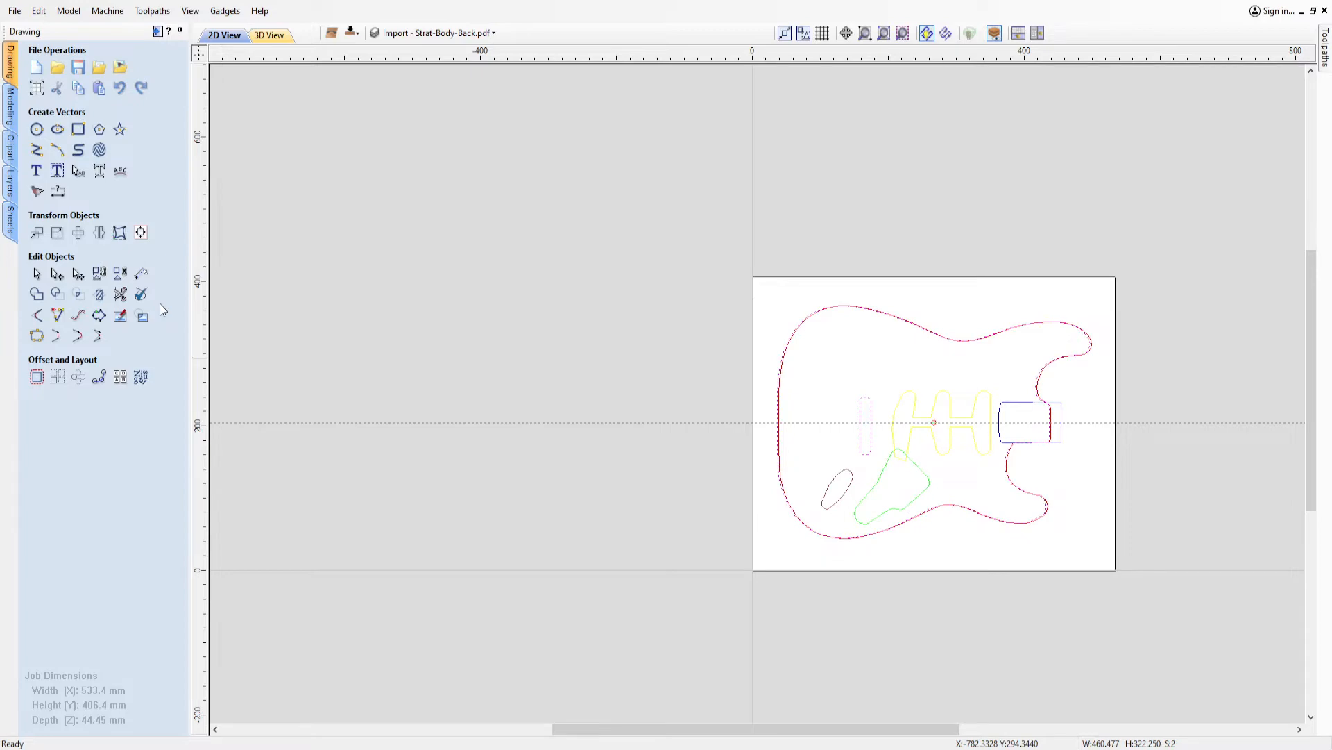
Nudge the back outline and slot right until the neck pocket's end edge meets the red front outline.
{"action": "scroll", "coordinate": [1051, 460], "scroll_direction": "up", "scroll_amount": 8}
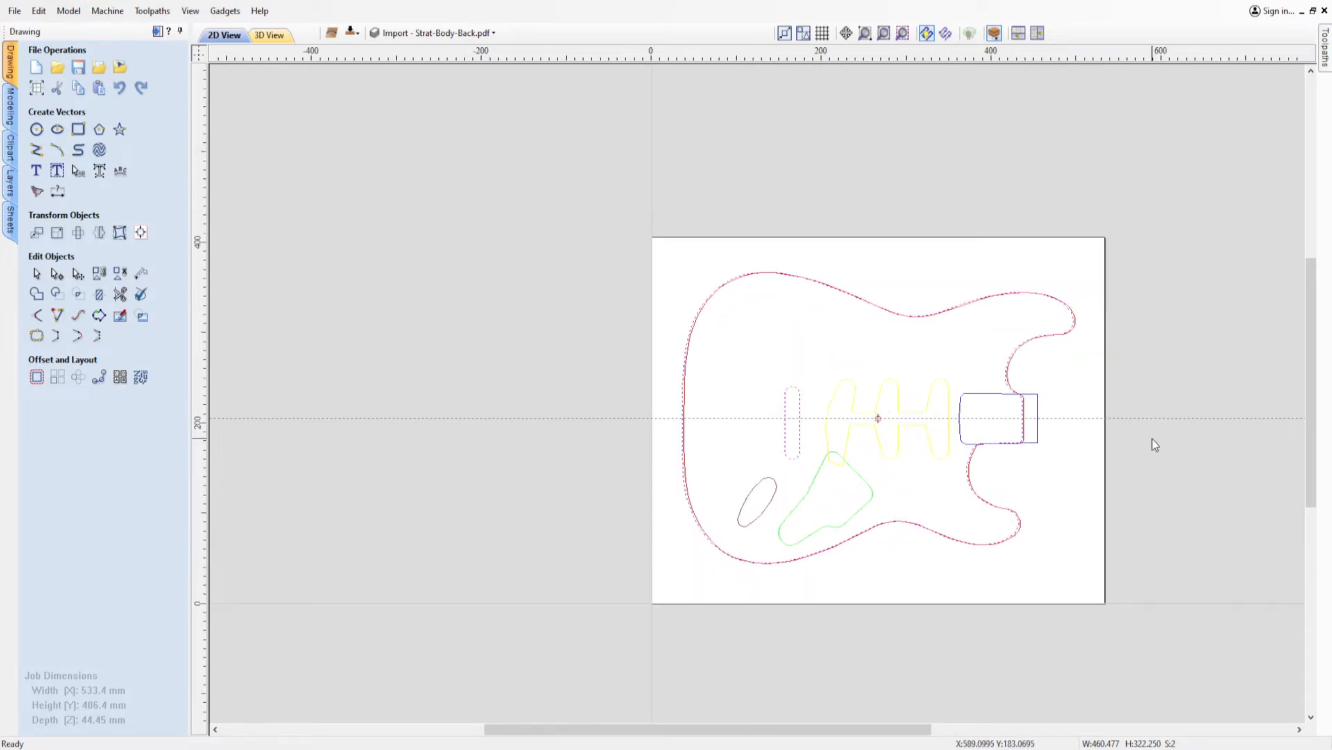
{"action": "scroll", "coordinate": [995, 412], "scroll_direction": "up", "scroll_amount": 4}
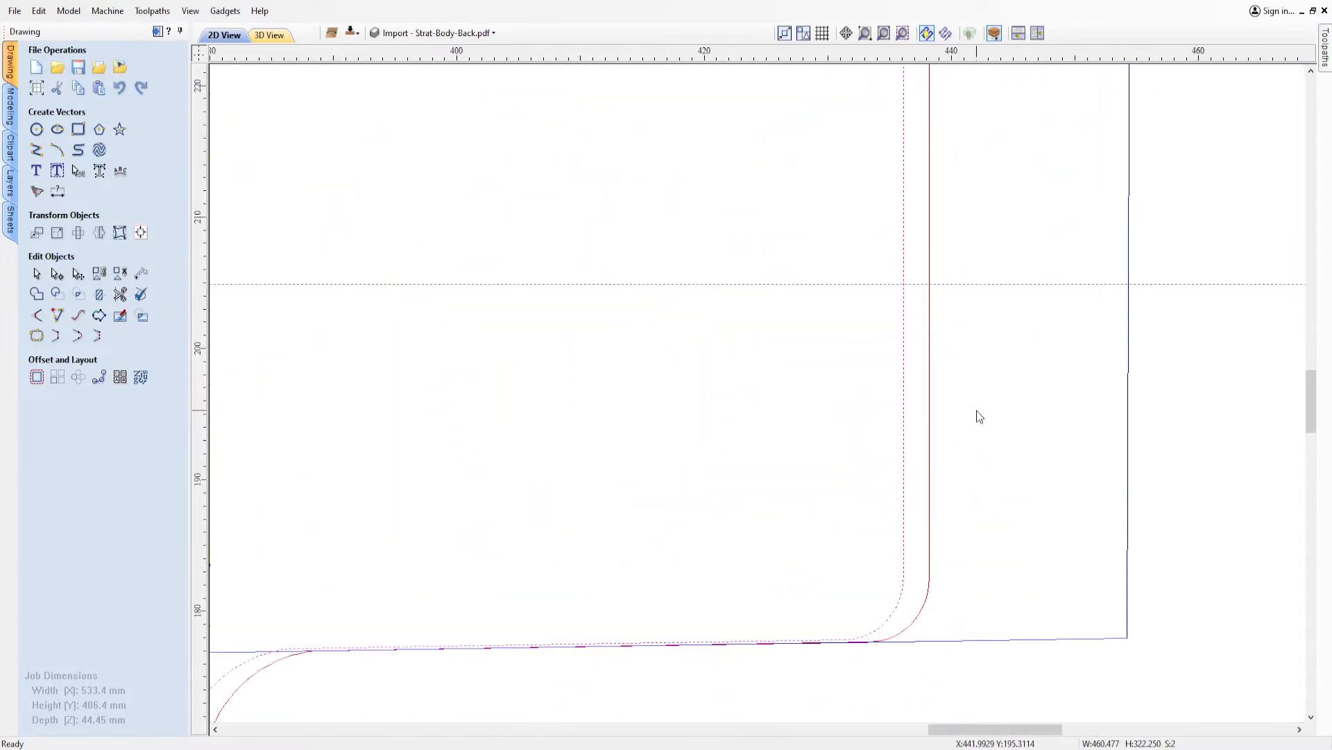
{"action": "key", "text": "Right"}
{"action": "key", "text": "Right"}
{"action": "key", "text": "Right"}
{"action": "key", "text": "Right"}
{"action": "key", "text": "Right"}
{"action": "key", "text": "Down"}
Fine-nudge the back outline and slot down until the neck pocket's lower edge and rounded corner coincide with the front outline.
{"action": "scroll", "coordinate": [795, 670], "scroll_direction": "up", "scroll_amount": 3}
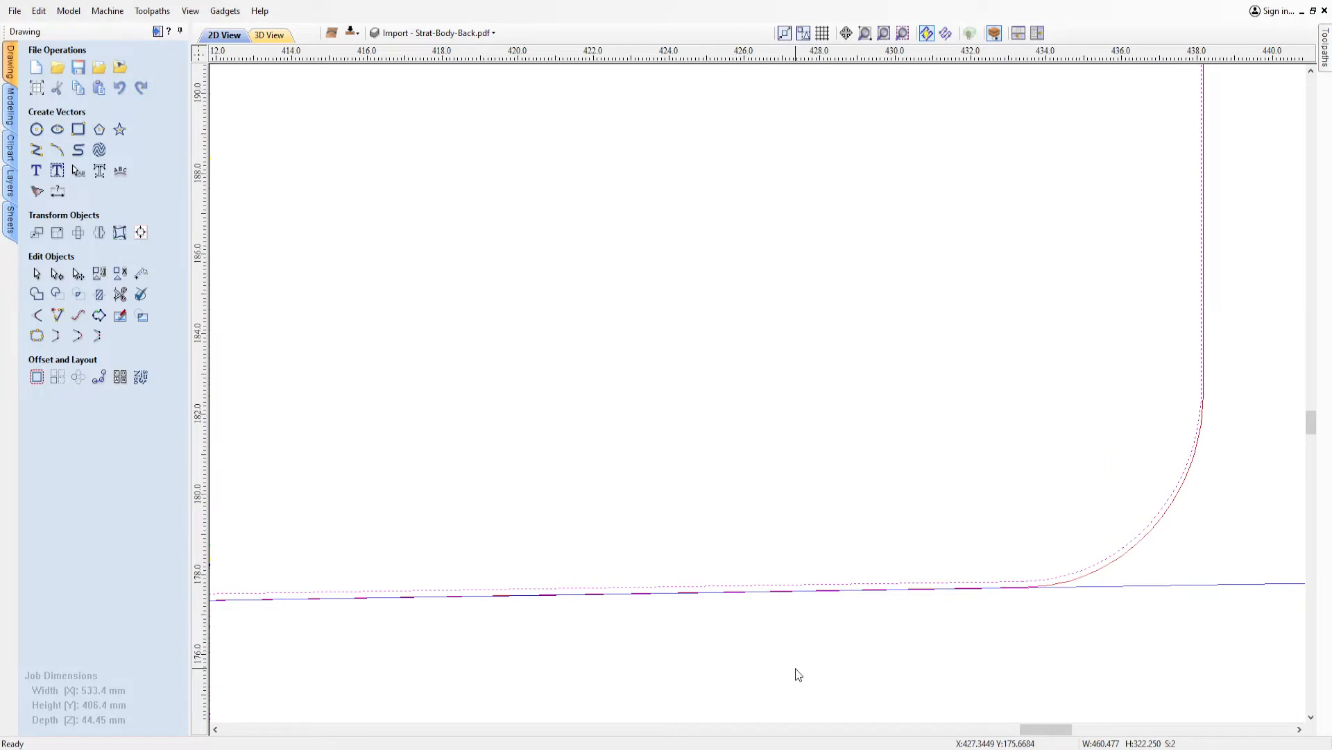
{"action": "key", "text": "Down"}
{"action": "key", "text": "Down"}
{"action": "key", "text": "Down"}
{"action": "key", "text": "Up"}
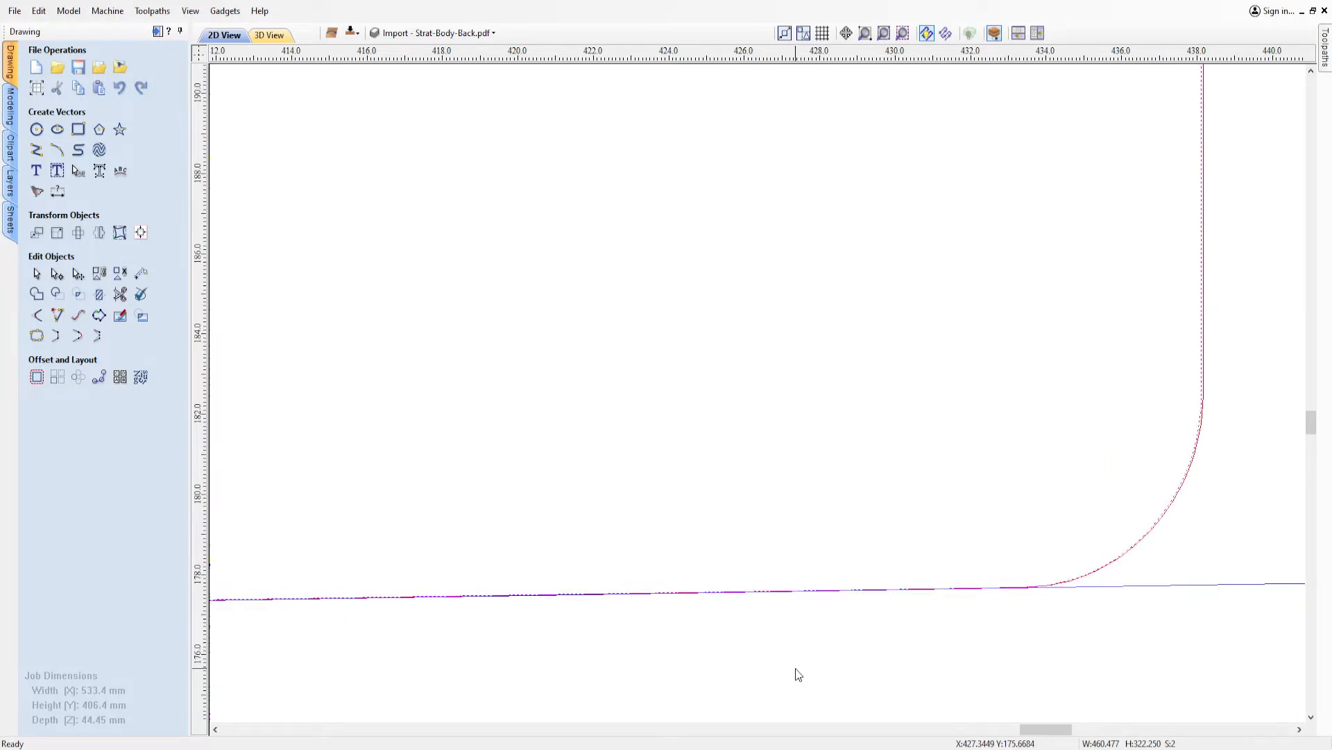
{"action": "scroll", "coordinate": [755, 608], "scroll_direction": "down", "scroll_amount": 1}
{"action": "key", "text": "Right"}
{"action": "key", "text": "Left"}
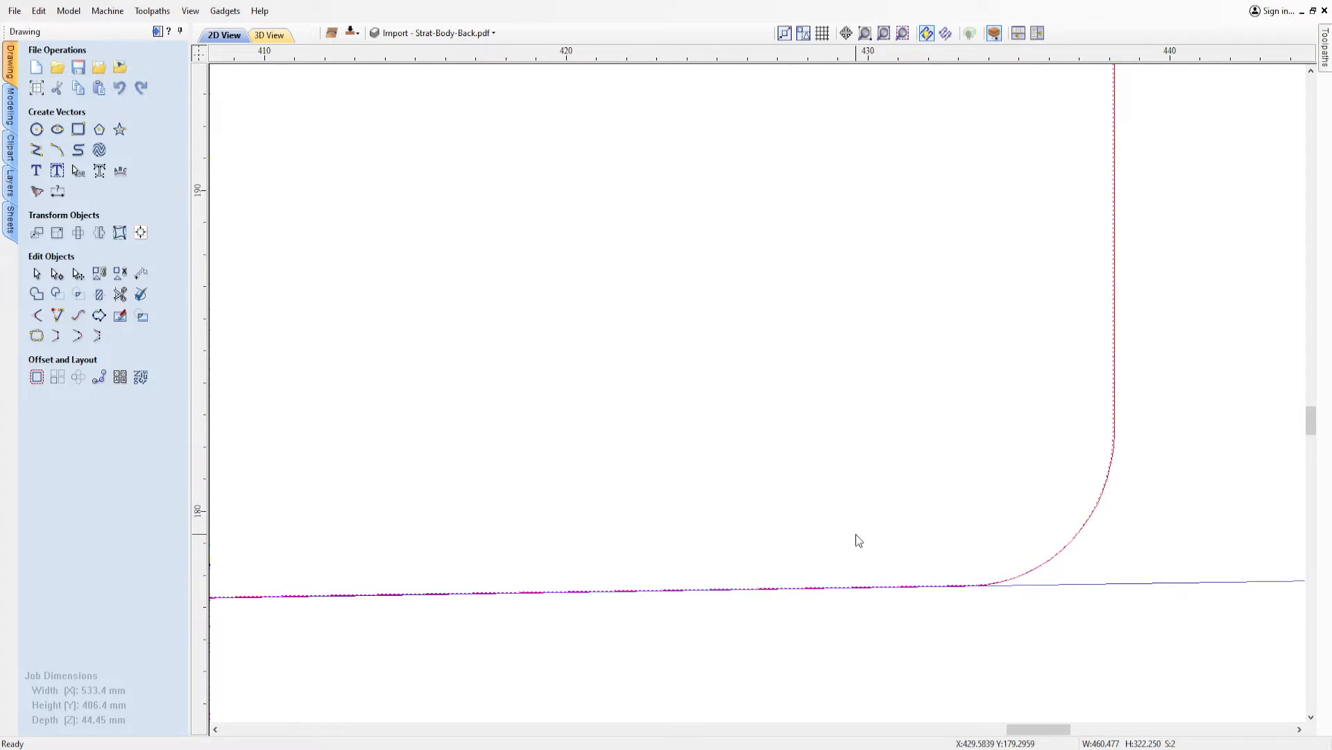
{"action": "scroll", "coordinate": [684, 474], "scroll_direction": "down", "scroll_amount": 6}
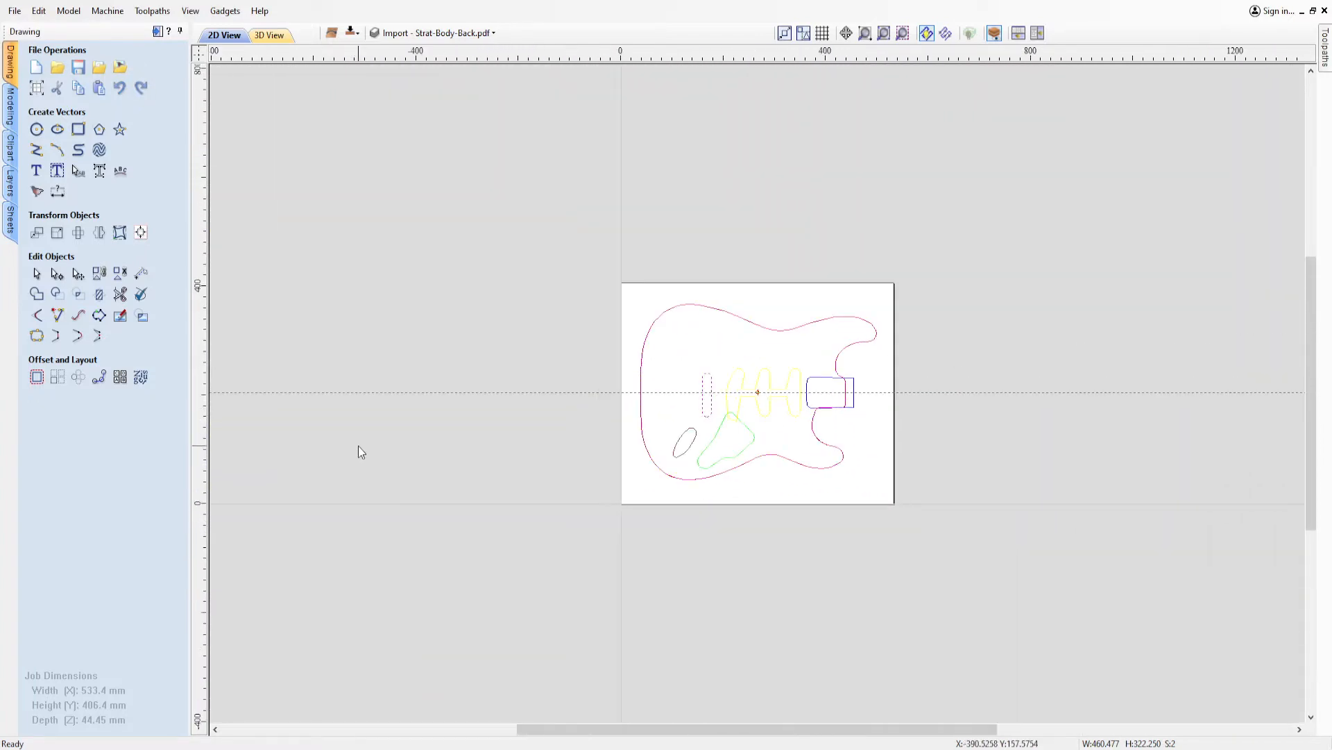
{"action": "scroll", "coordinate": [798, 448], "scroll_direction": "up", "scroll_amount": 4}
{"action": "scroll", "coordinate": [783, 447], "scroll_direction": "down", "scroll_amount": 2}
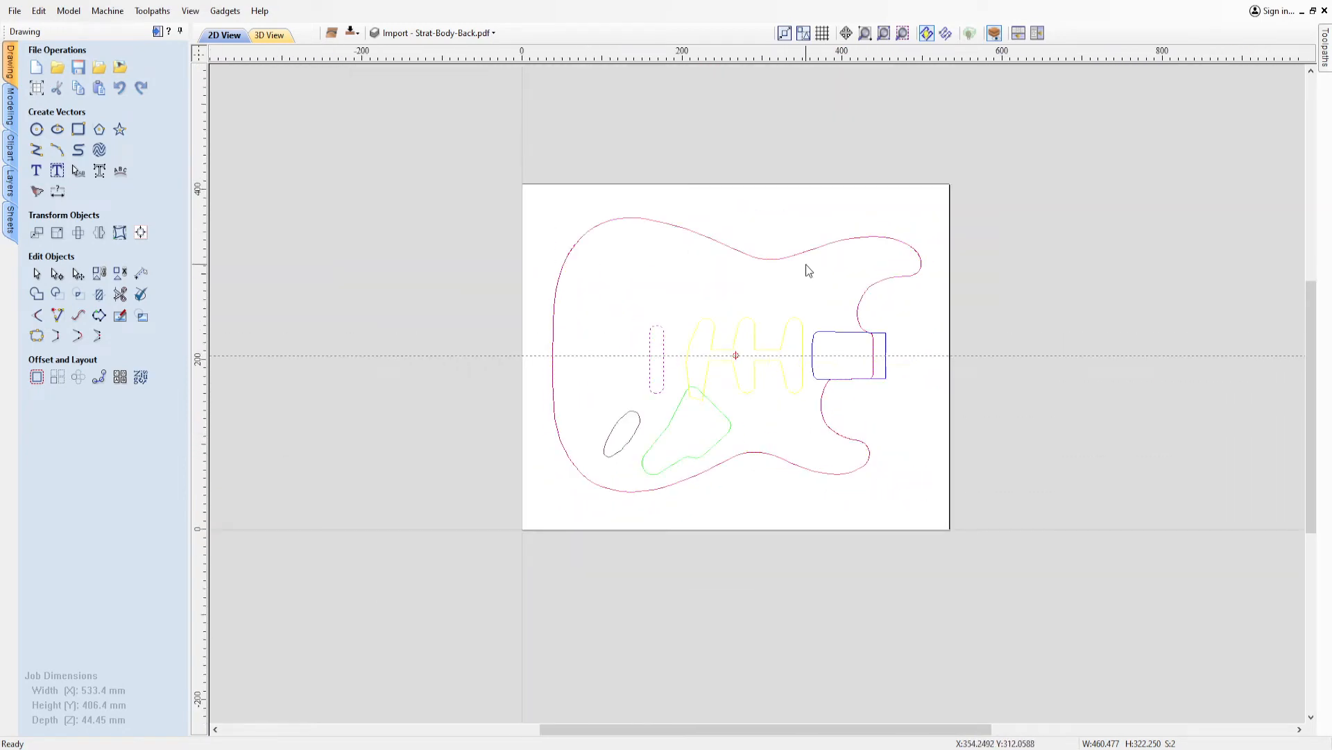
On the Trem Top Pocket layer, delete the duplicate body outline and keep only the slot.
{"action": "left_click", "coordinate": [393, 218]}
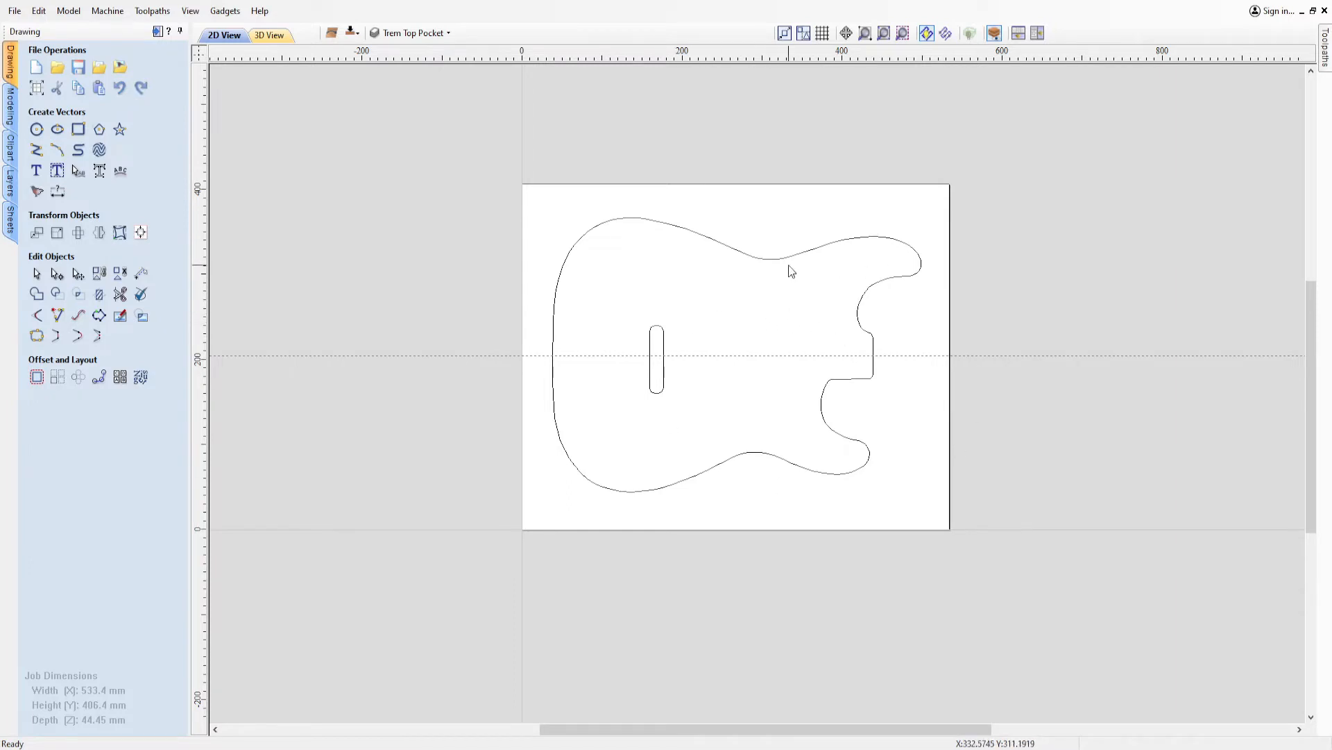
{"action": "left_click", "coordinate": [764, 259]}
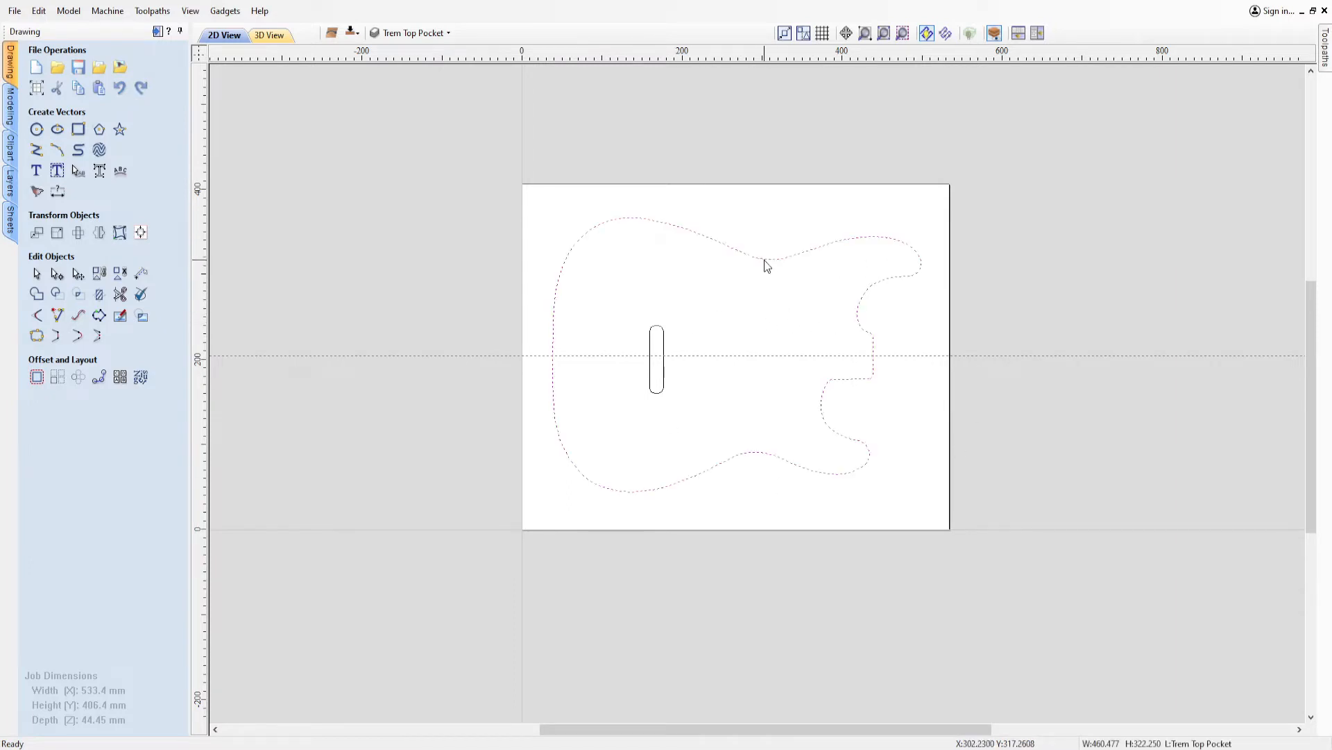
{"action": "key", "text": "Delete"}
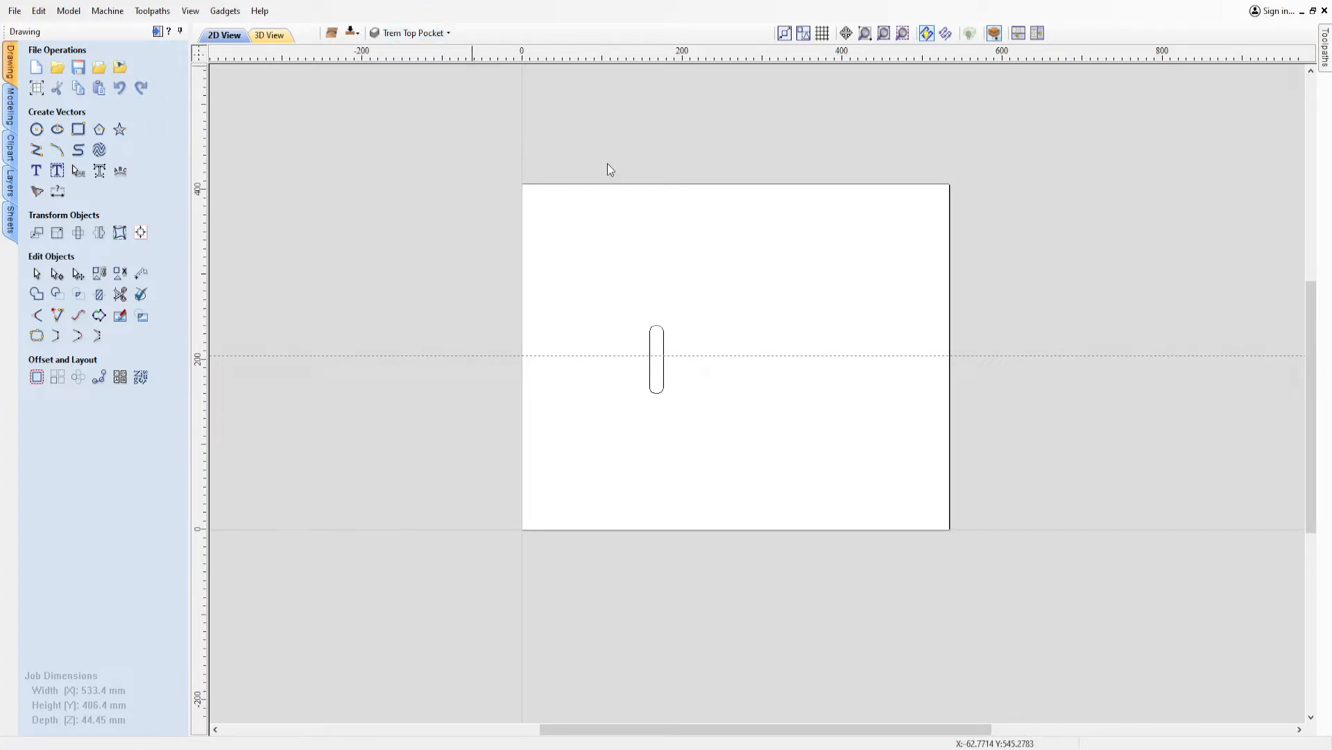
Switch to the bottom side of the double-sided job and import the vectors from Strat-Body-Back.pdf.
{"action": "left_click", "coordinate": [705, 210]}
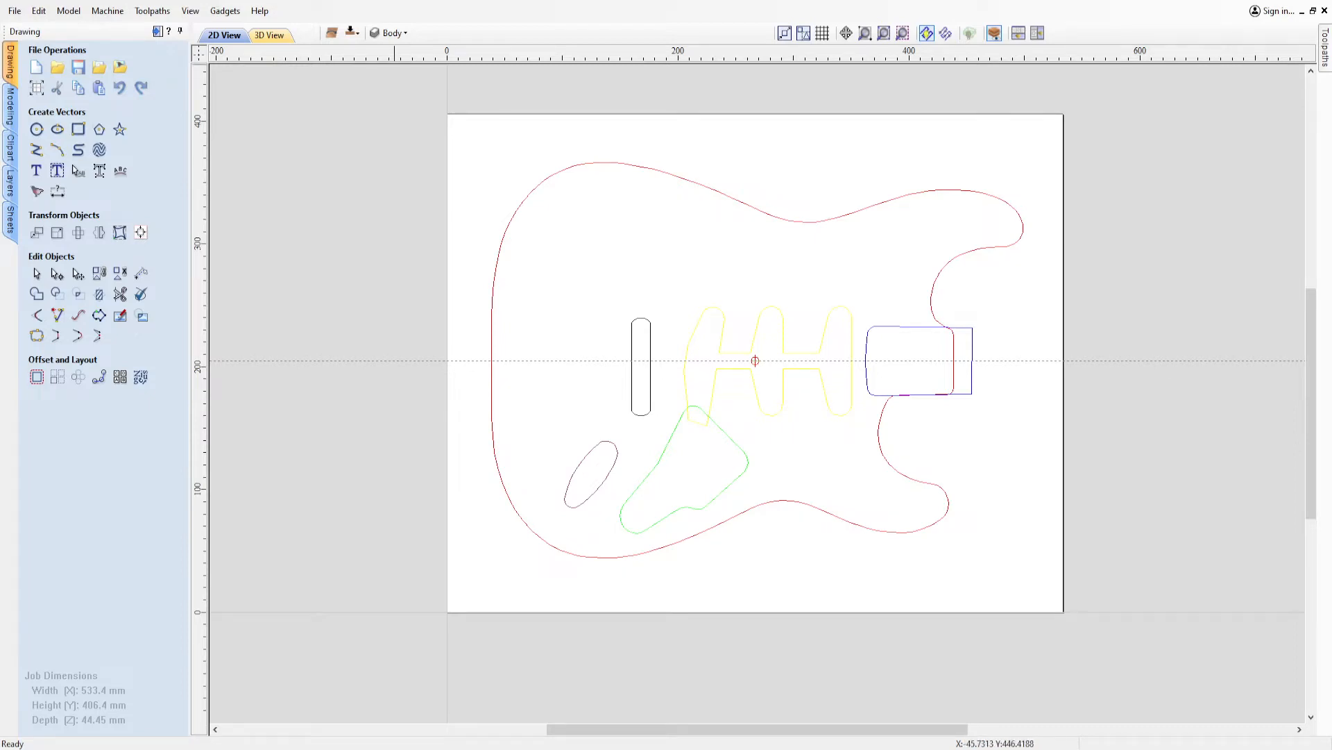
{"action": "left_click", "coordinate": [354, 31]}
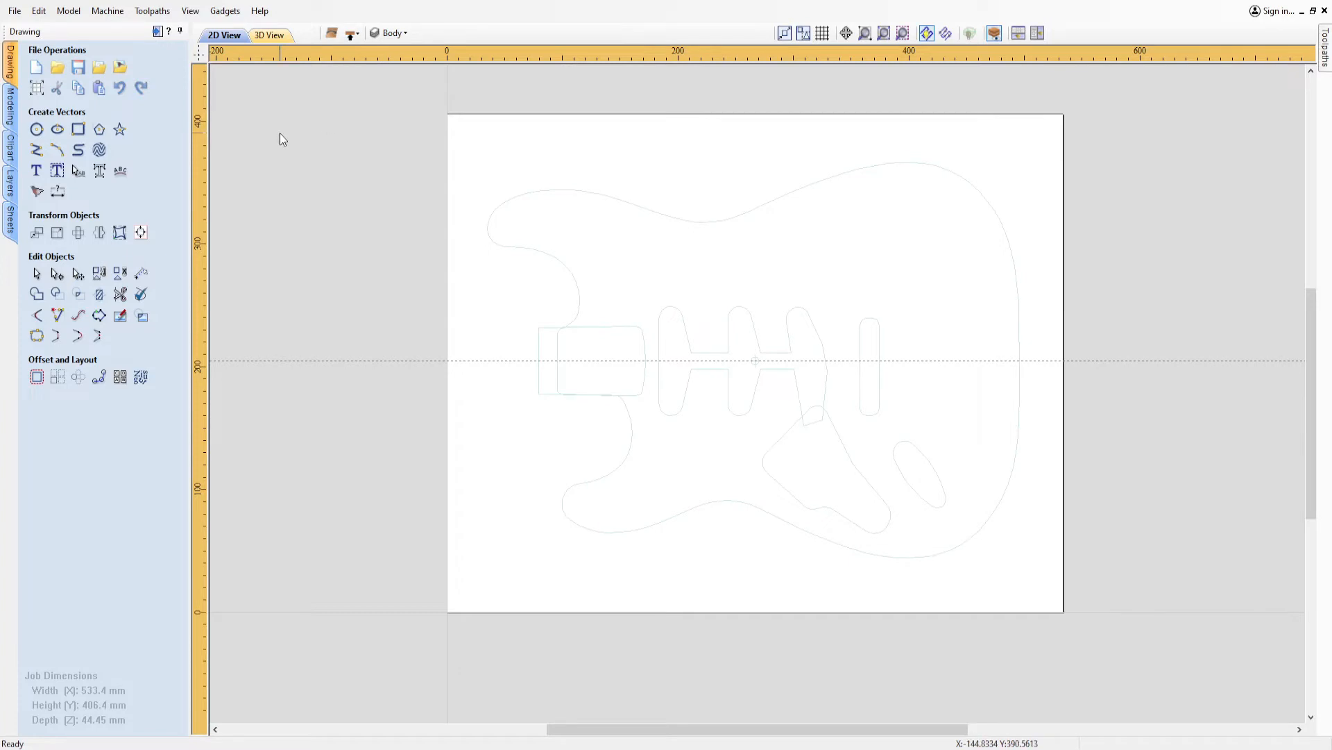
{"action": "left_click", "coordinate": [98, 67]}
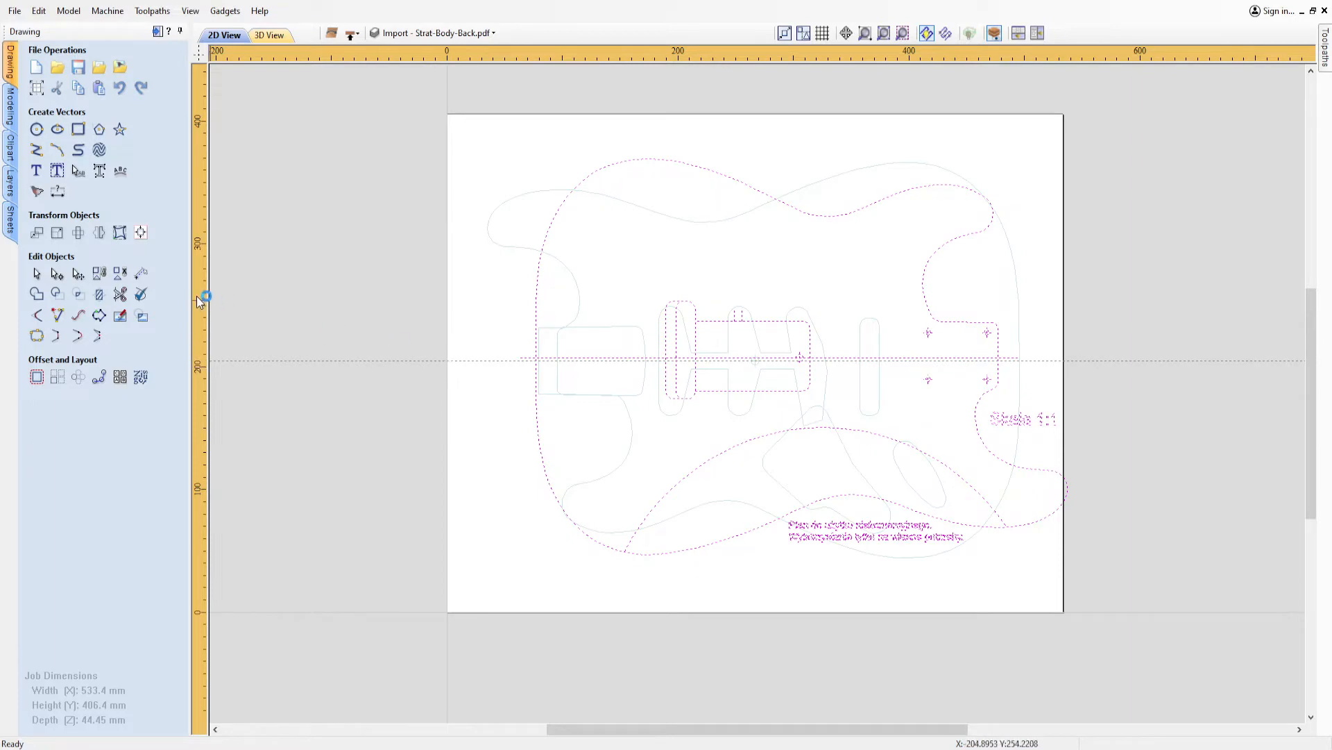
Rotate all the imported back vectors by a relative angle of 180 degrees about their centre.
{"action": "left_click", "coordinate": [78, 232]}
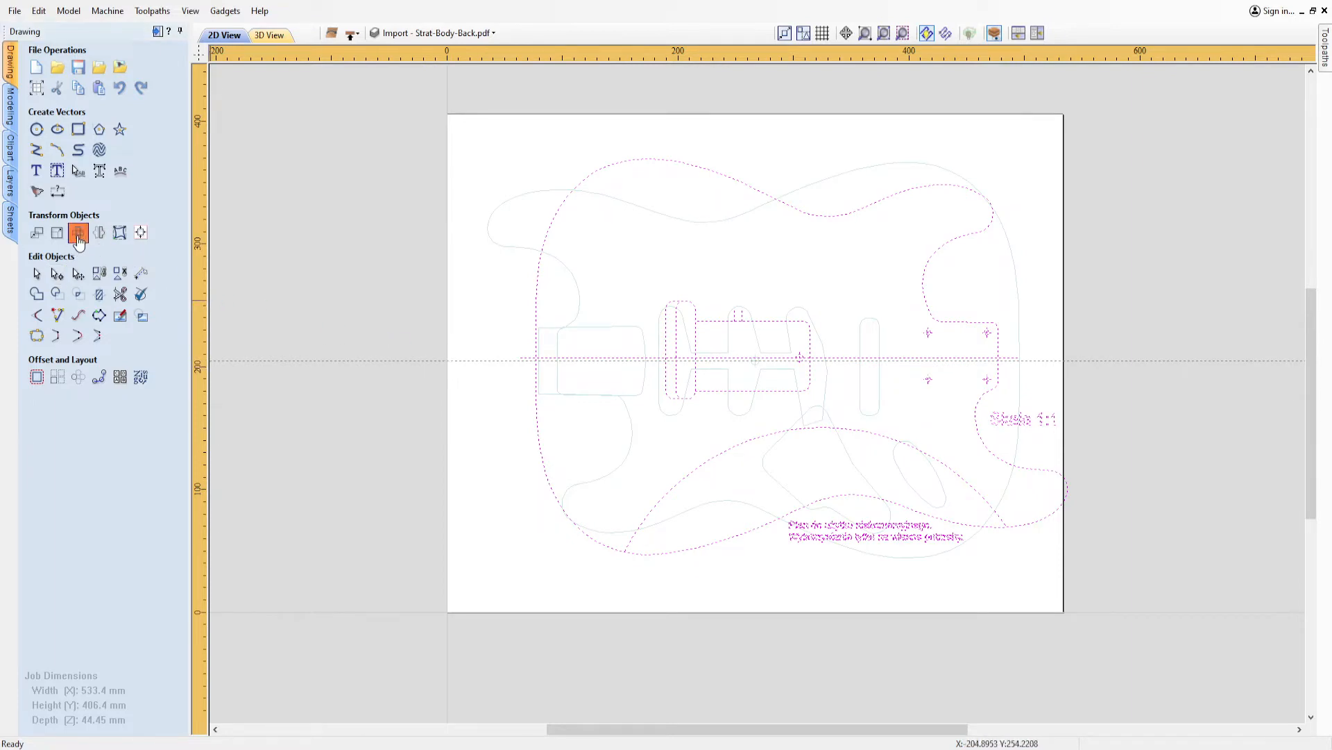
{"action": "type", "text": "180"}
{"action": "key", "text": "Return"}
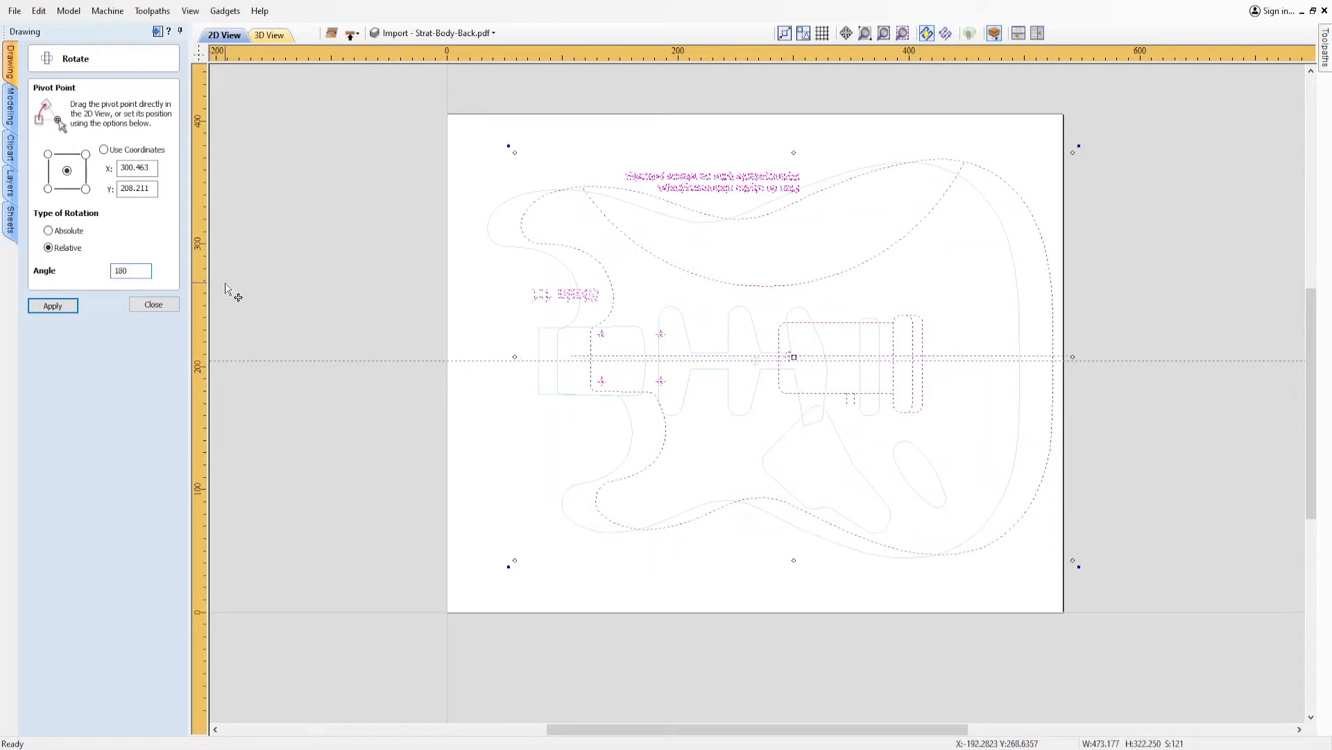
{"action": "left_click", "coordinate": [155, 307]}
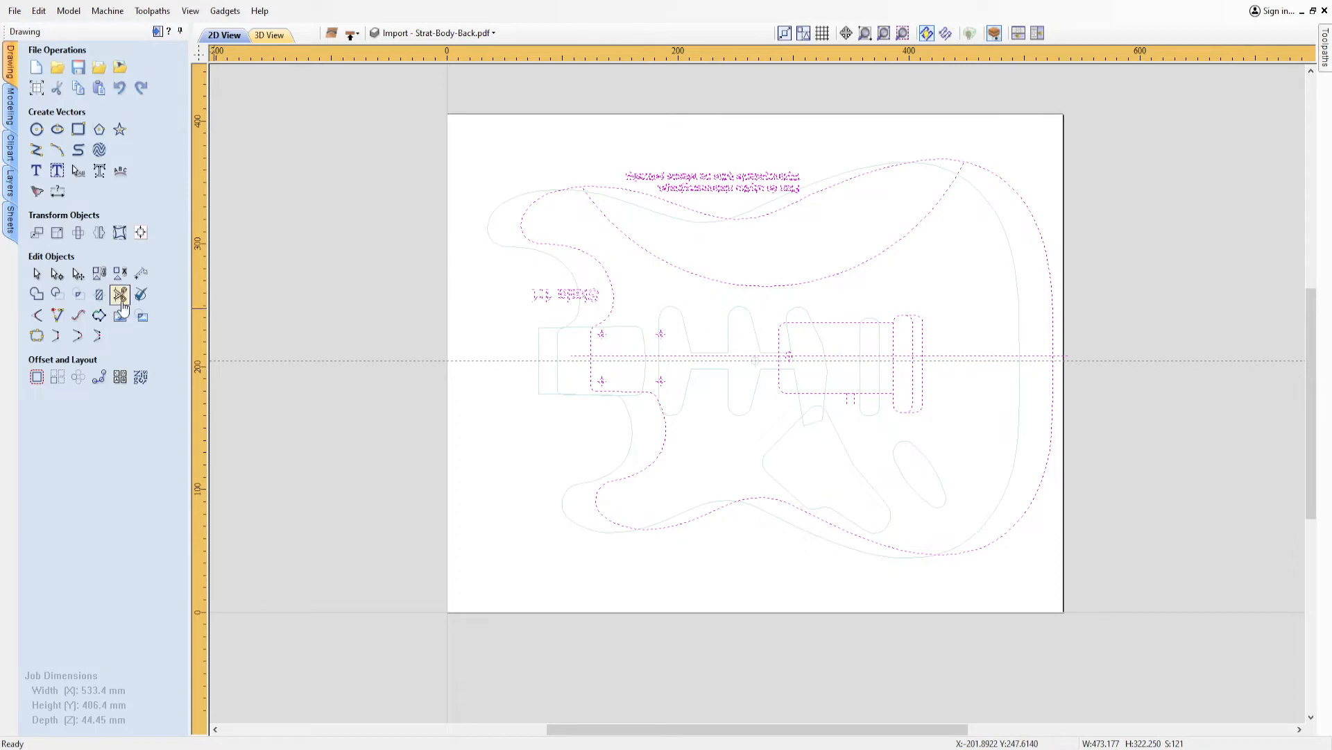
Move the imported back vectors onto the ghosted front body outline, centred at about X 271.4 mm, Y 205.7 mm.
{"action": "left_click", "coordinate": [36, 234]}
{"action": "scroll", "coordinate": [610, 322], "scroll_direction": "up", "scroll_amount": 5}
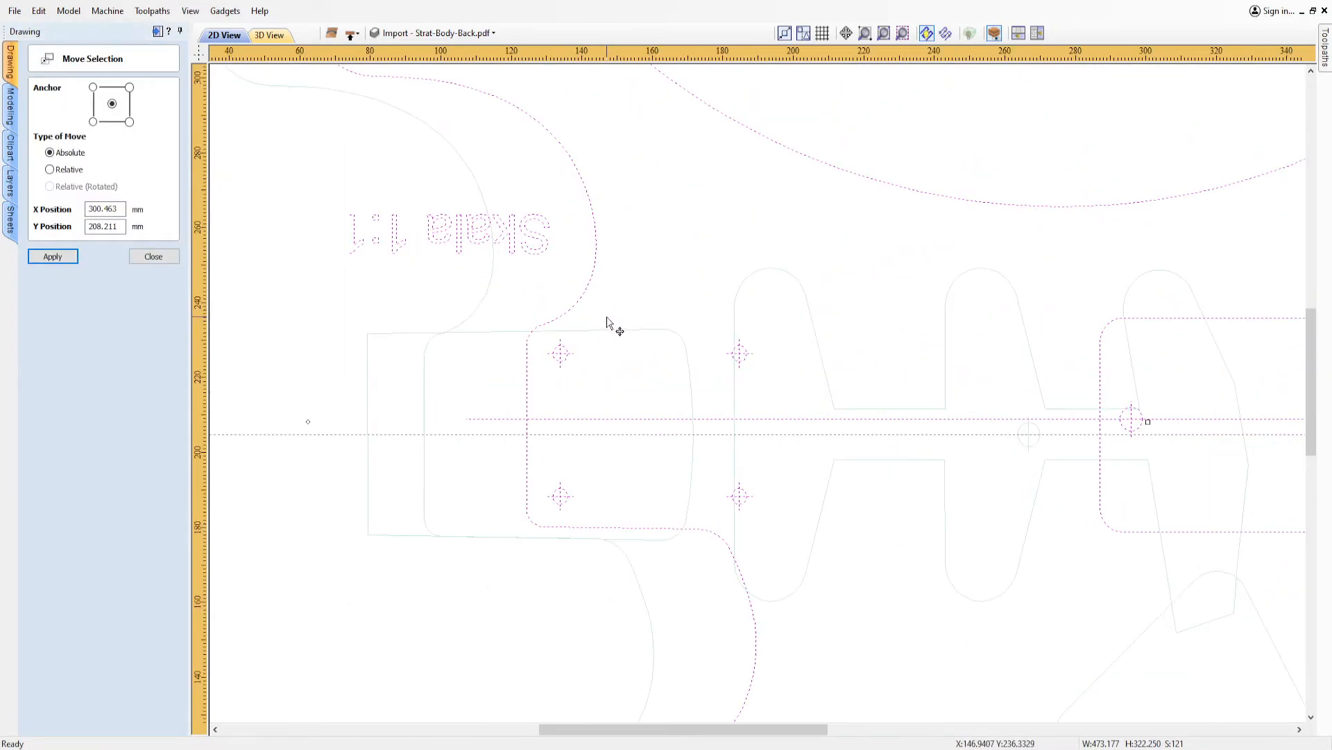
{"action": "left_click_drag", "start_coordinate": [585, 295], "coordinate": [482, 302]}
{"action": "scroll", "coordinate": [672, 405], "scroll_direction": "down", "scroll_amount": 7}
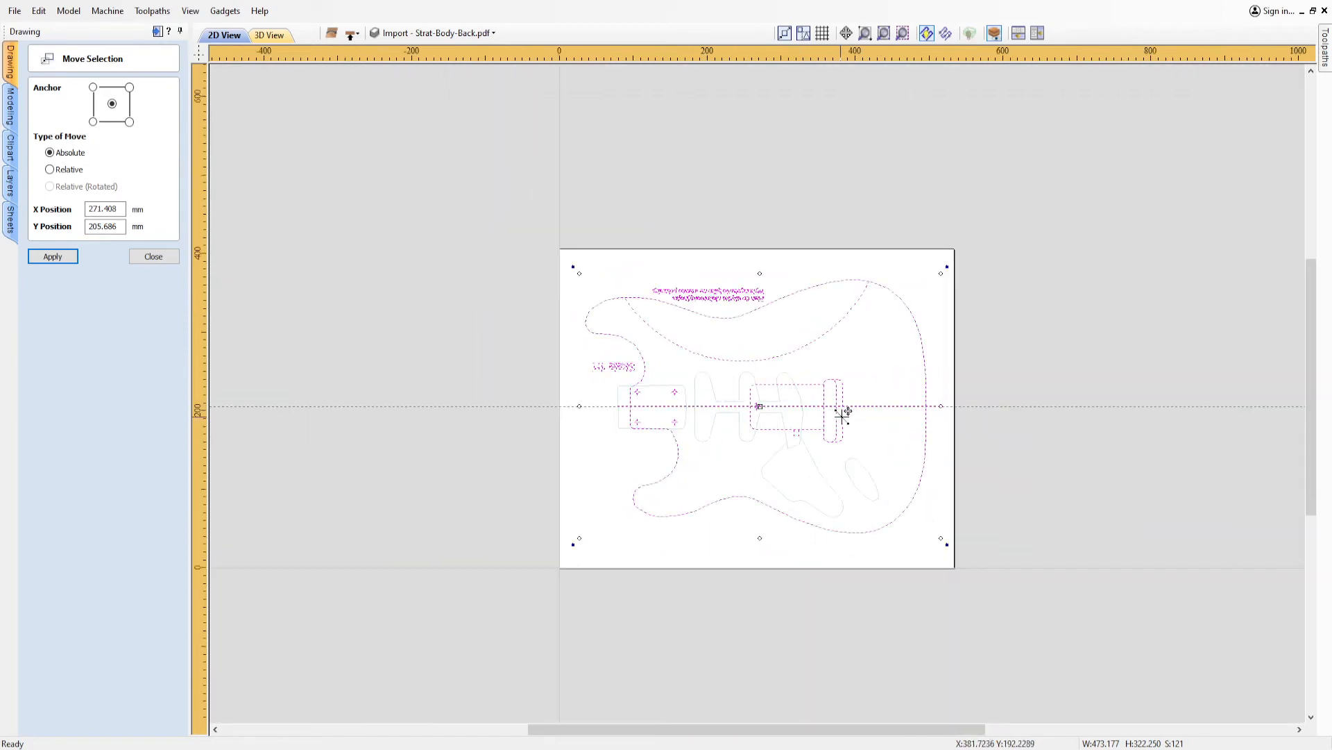
Nudge the back vectors up to Y 205.708 mm, checking the trem slot's rounded end against the ghosted slot.
{"action": "scroll", "coordinate": [855, 418], "scroll_direction": "up", "scroll_amount": 6}
{"action": "scroll", "coordinate": [761, 299], "scroll_direction": "up", "scroll_amount": 15}
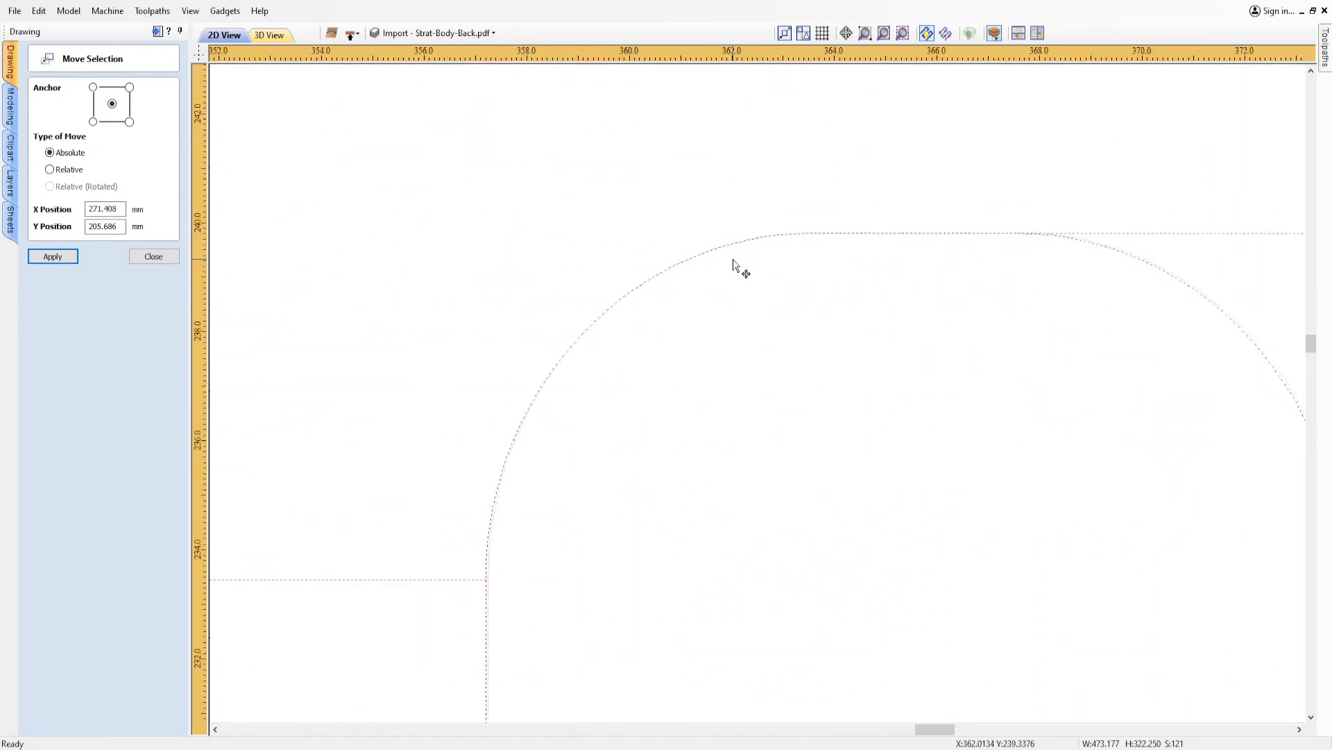
{"action": "scroll", "coordinate": [731, 259], "scroll_direction": "up", "scroll_amount": 2}
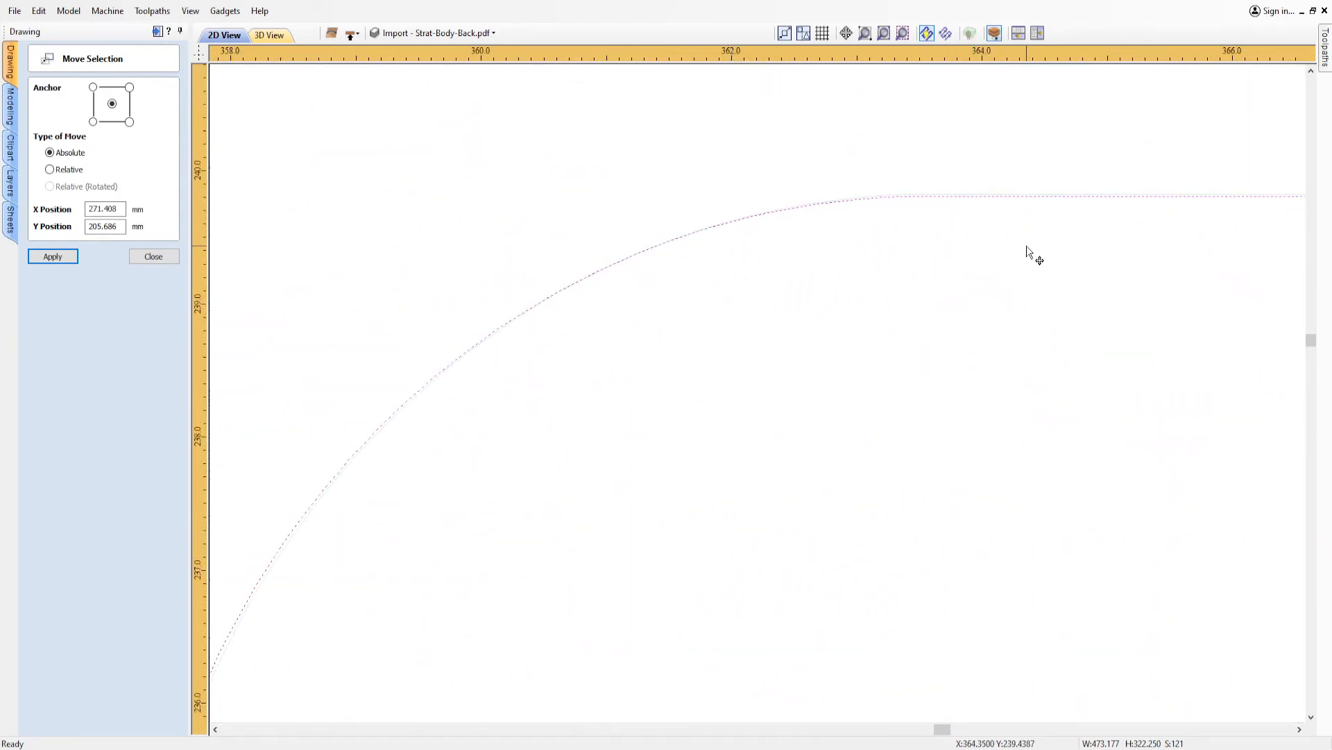
{"action": "key", "text": "Up"}
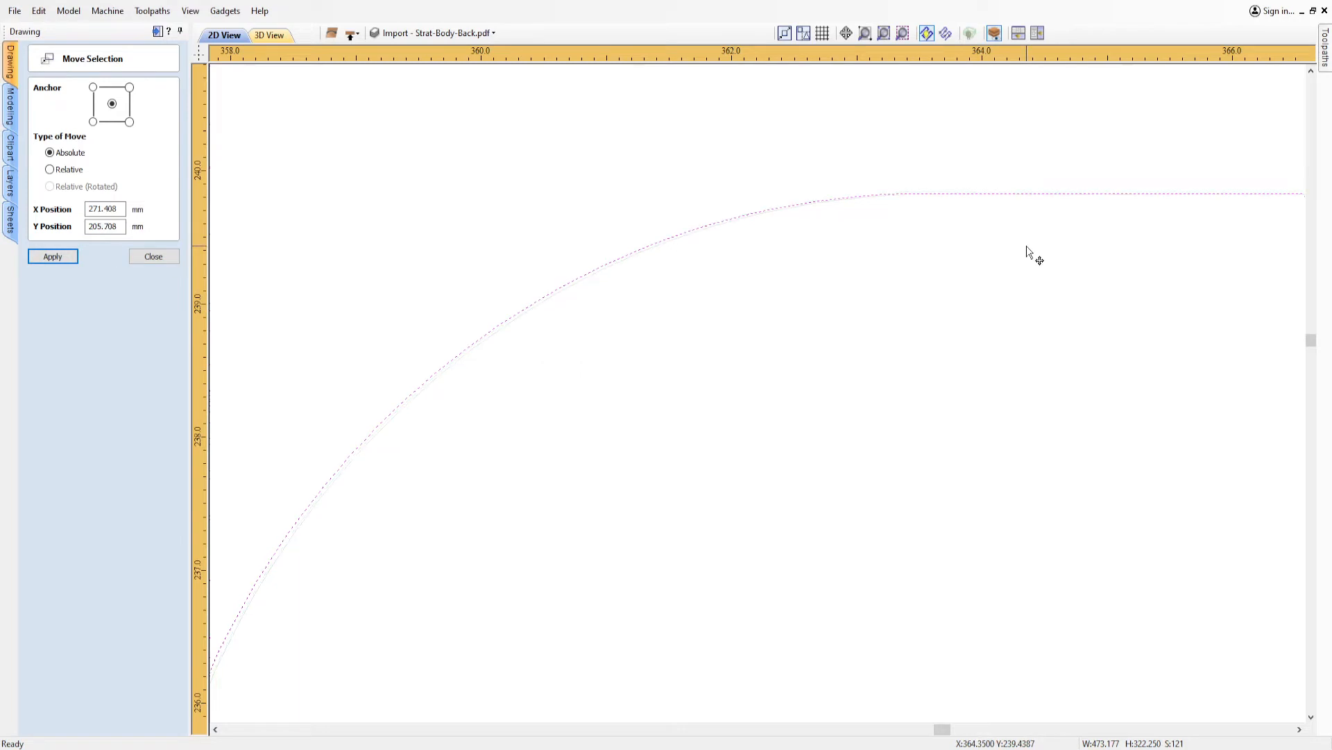
{"action": "scroll", "coordinate": [710, 535], "scroll_direction": "down", "scroll_amount": 5}
{"action": "scroll", "coordinate": [679, 634], "scroll_direction": "up", "scroll_amount": 4}
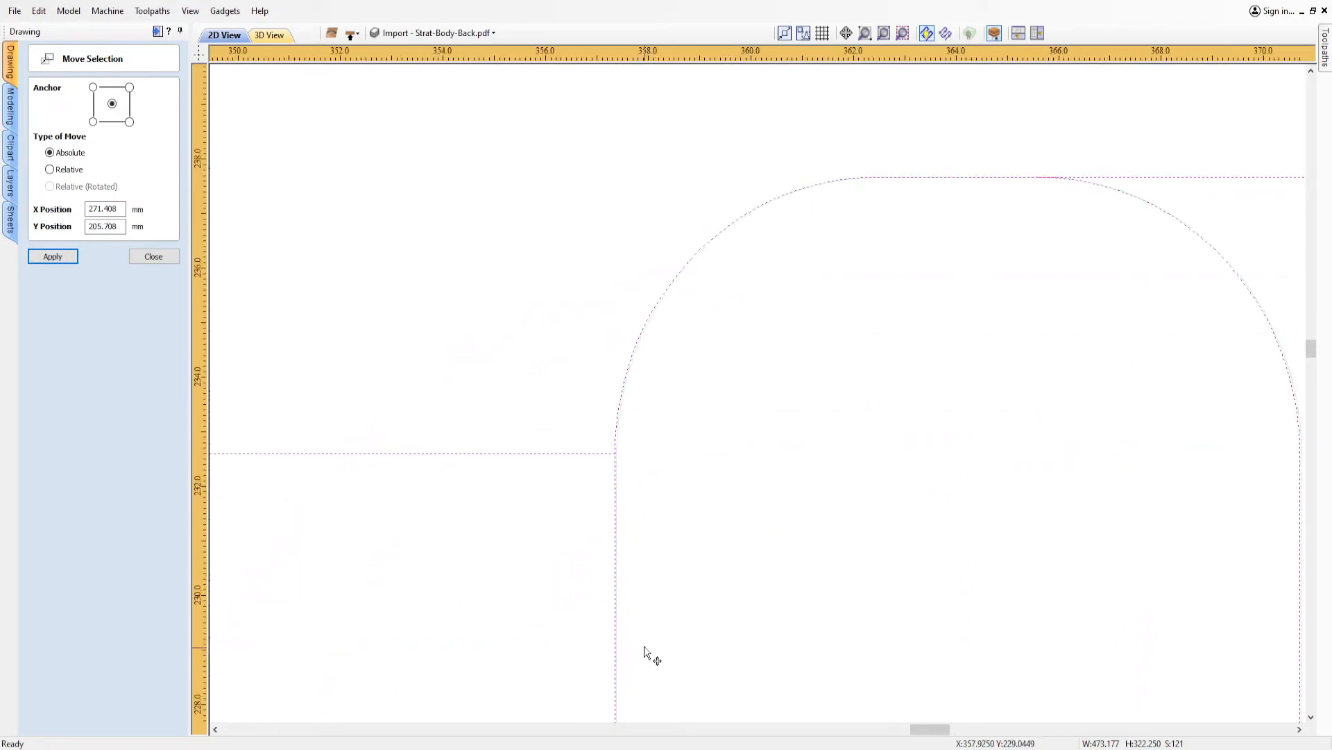
Nudge the back vectors right to X 271.45 mm so the trem slot's straight side matches the ghosted slot.
{"action": "scroll", "coordinate": [595, 570], "scroll_direction": "up", "scroll_amount": 2}
{"action": "key", "text": "Right"}
{"action": "key", "text": "Right"}
{"action": "key", "text": "Right"}
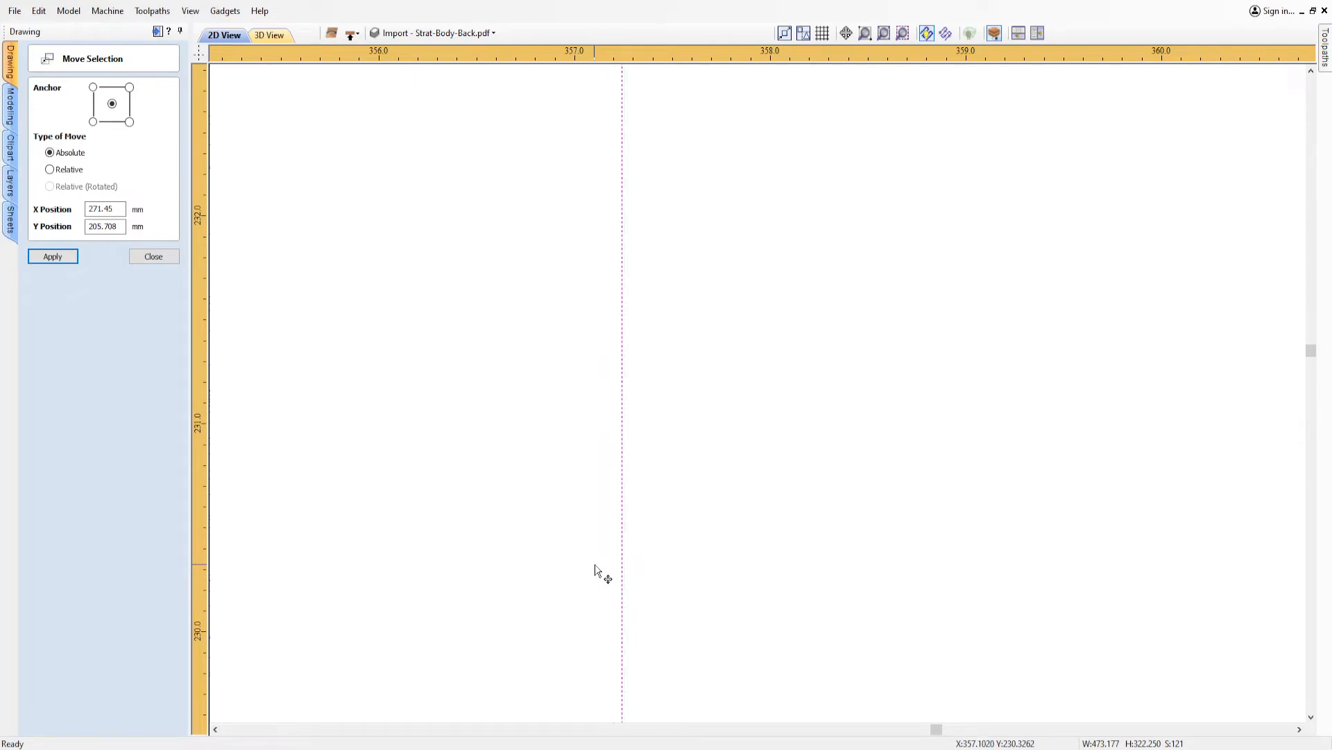
{"action": "scroll", "coordinate": [979, 268], "scroll_direction": "down", "scroll_amount": 12}
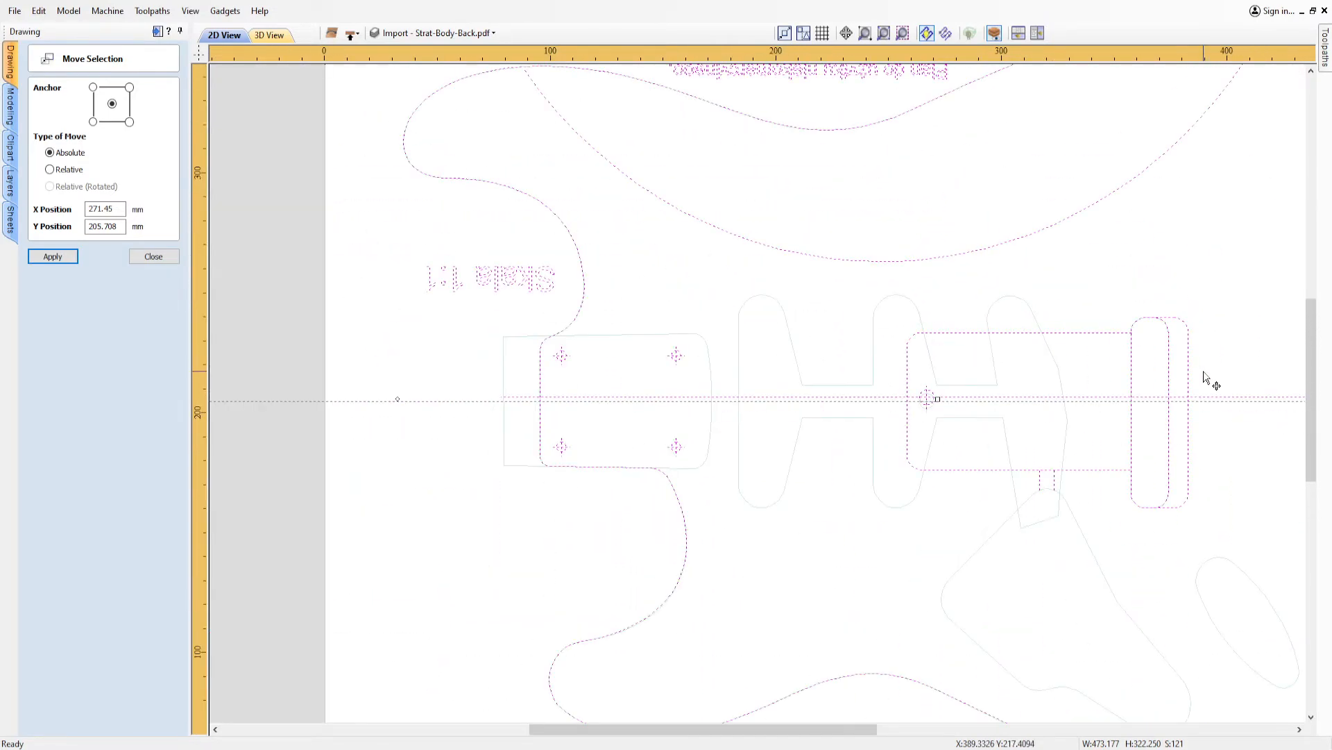
{"action": "scroll", "coordinate": [1252, 427], "scroll_direction": "down", "scroll_amount": 5}
{"action": "scroll", "coordinate": [465, 362], "scroll_direction": "up", "scroll_amount": 5}
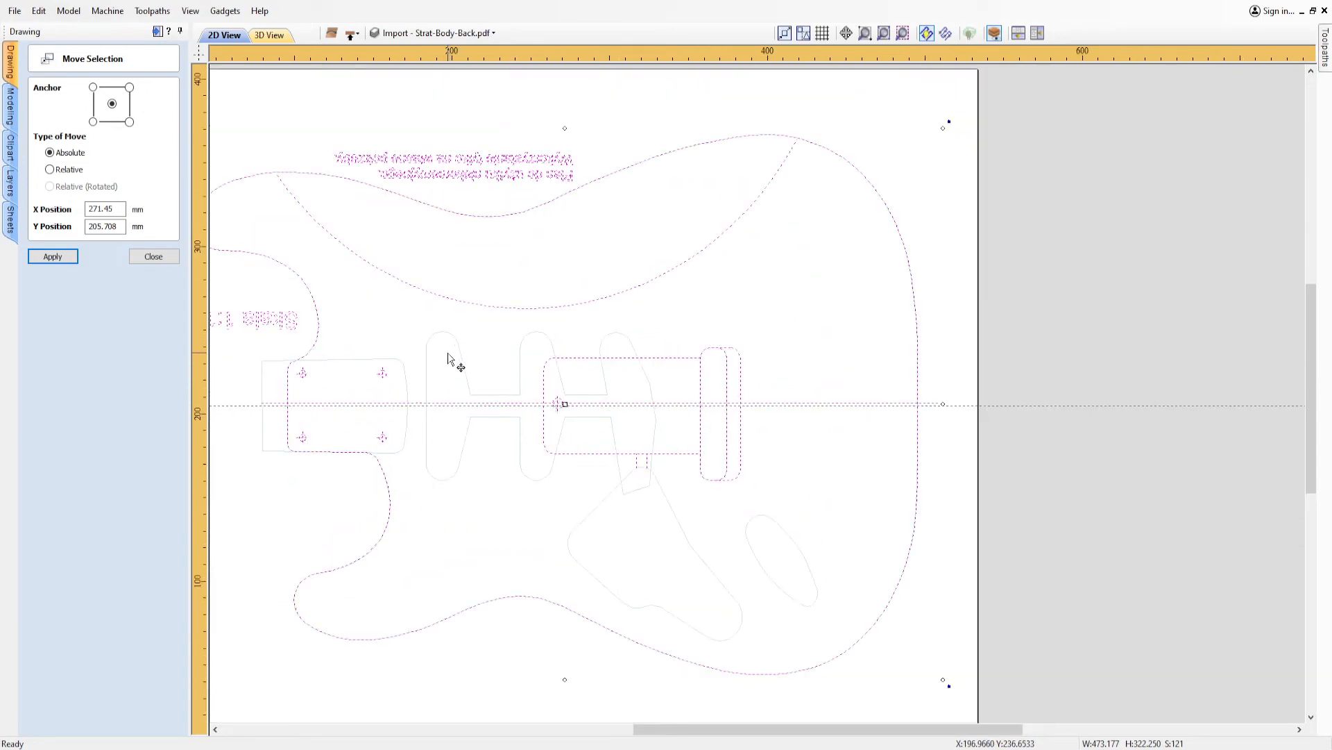
{"action": "scroll", "coordinate": [455, 340], "scroll_direction": "down", "scroll_amount": 1}
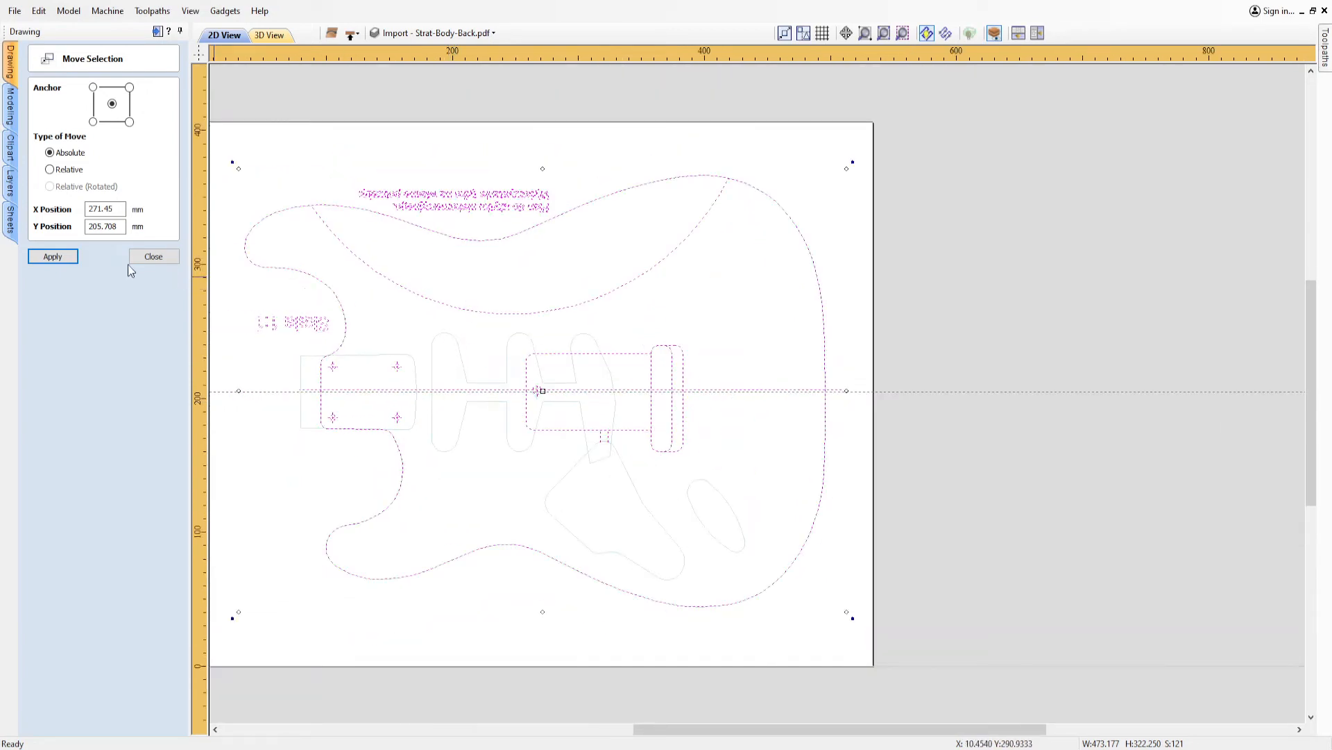
{"action": "left_click", "coordinate": [154, 256]}
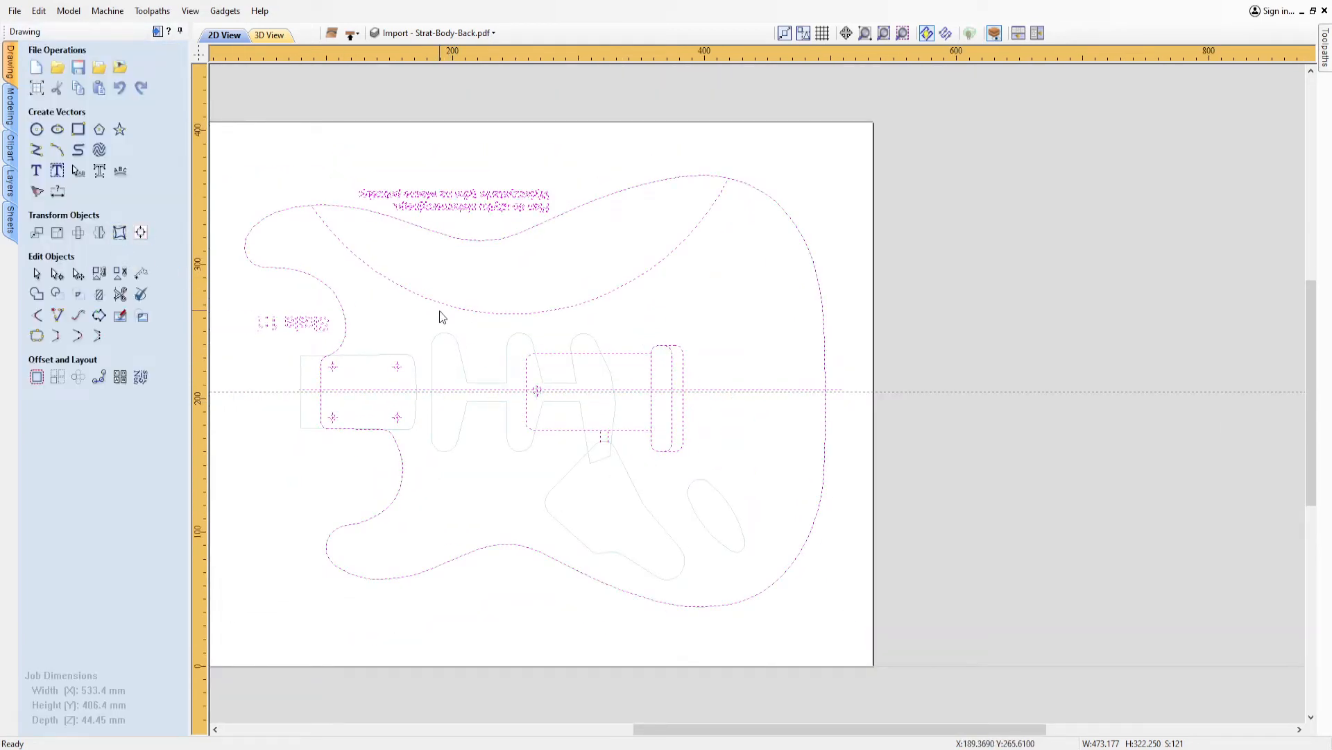
{"action": "left_click", "coordinate": [521, 329]}
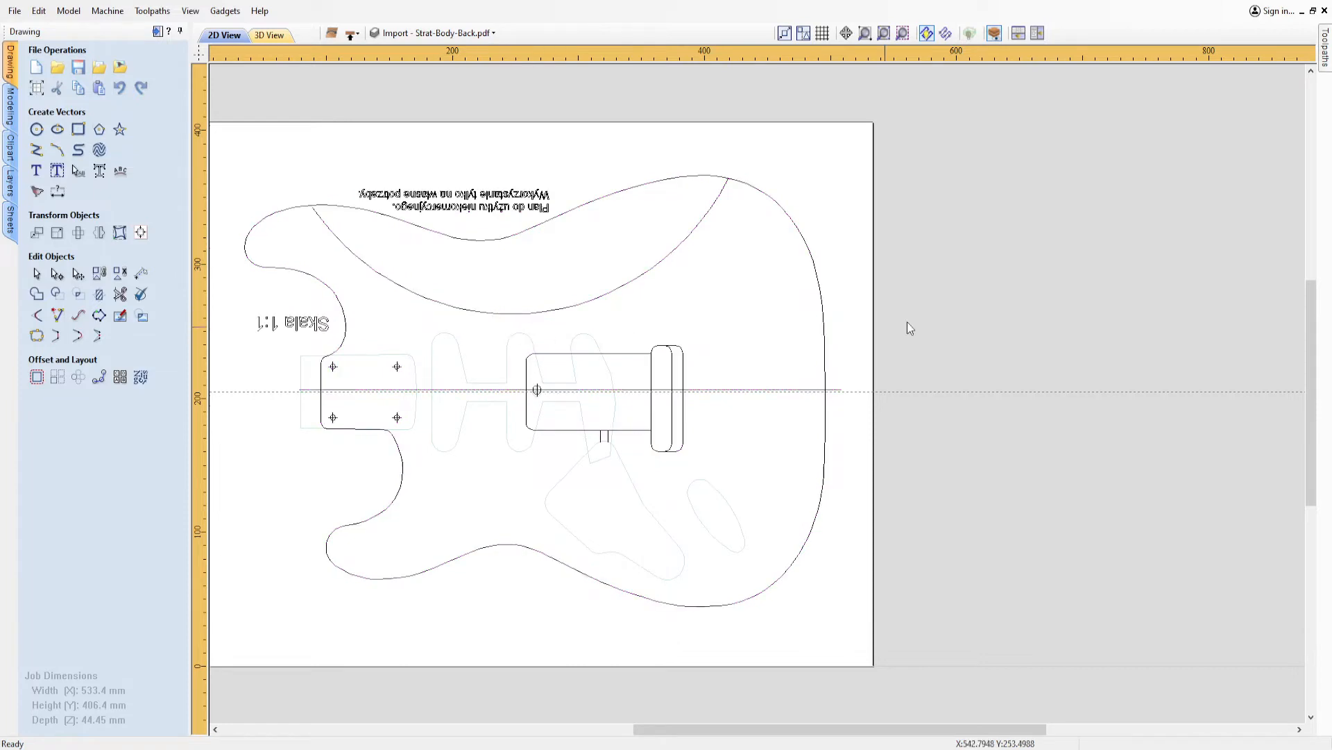
{"action": "left_click_drag", "start_coordinate": [234, 190], "coordinate": [764, 547]}
{"action": "left_click_drag", "start_coordinate": [872, 605], "coordinate": [872, 606]}
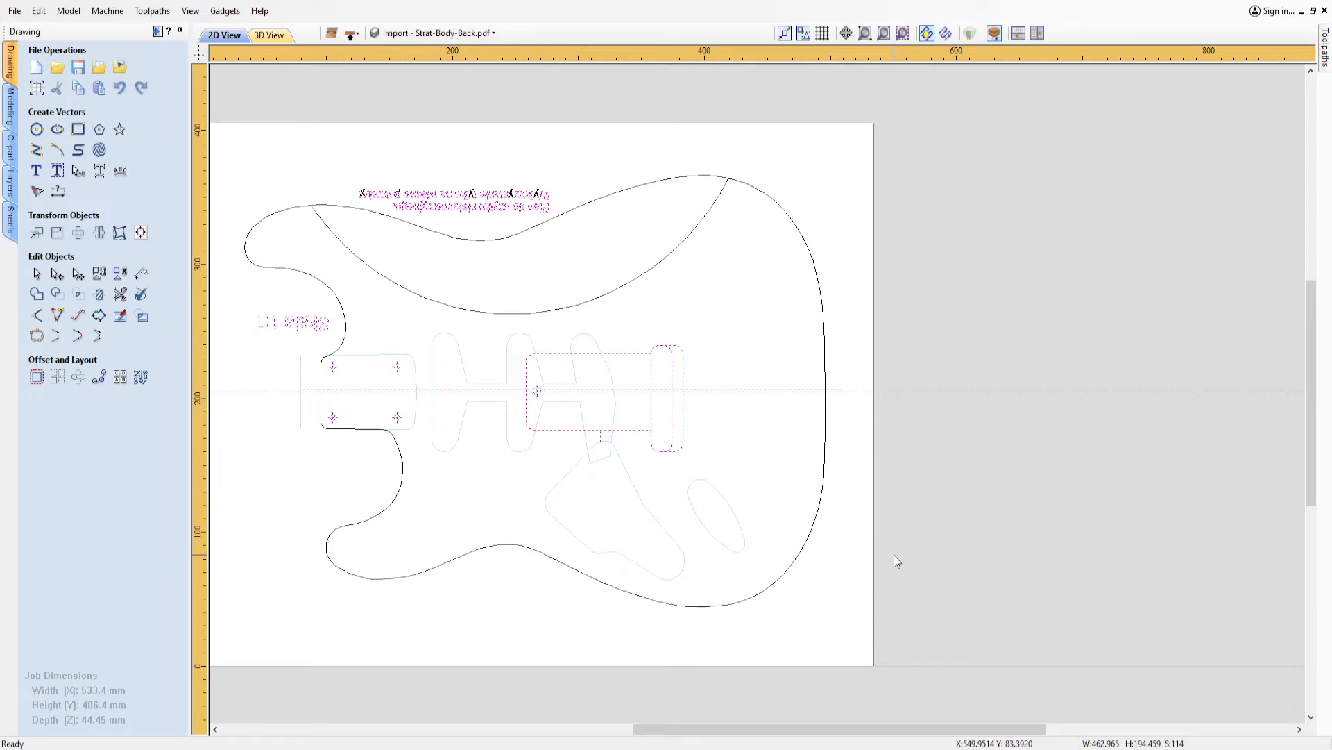
{"action": "left_click", "coordinate": [907, 542]}
{"action": "scroll", "coordinate": [908, 542], "scroll_direction": "down", "scroll_amount": 2}
{"action": "scroll", "coordinate": [717, 509], "scroll_direction": "up", "scroll_amount": 2}
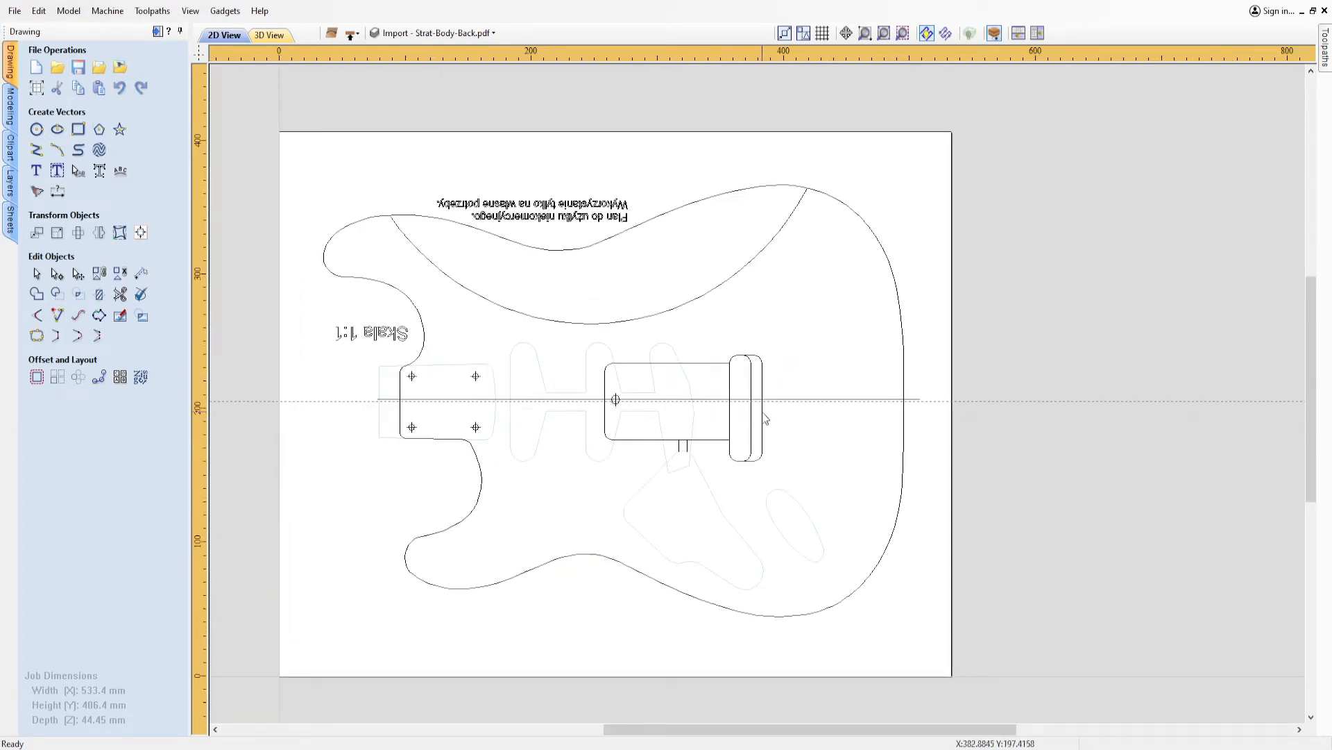
Delete the two-line usage note on the upper part of the body and the "Skala 1:1" label beside the neck pocket.
{"action": "left_click_drag", "start_coordinate": [425, 184], "coordinate": [665, 248]}
{"action": "key", "text": "Delete"}
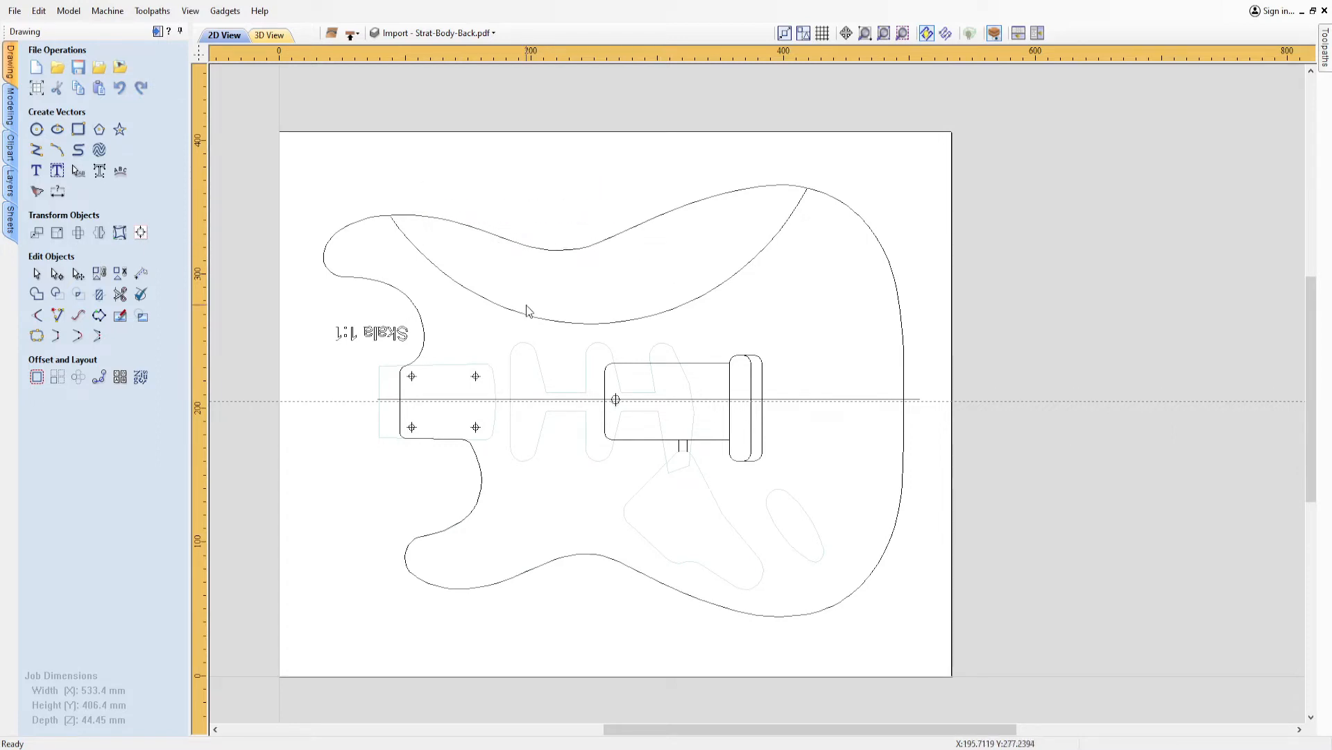
{"action": "left_click", "coordinate": [423, 341]}
{"action": "key", "text": "Delete"}
Delete the four screw-hole marks in the neck pocket.
{"action": "left_click_drag", "start_coordinate": [504, 386], "coordinate": [501, 390]}
{"action": "key", "text": "Delete"}
{"action": "left_click_drag", "start_coordinate": [402, 417], "coordinate": [501, 451]}
{"action": "key", "text": "Delete"}
Delete the plan's horizontal centre line and the circular centre mark inside the tremolo cavity.
{"action": "scroll", "coordinate": [411, 410], "scroll_direction": "up", "scroll_amount": 7}
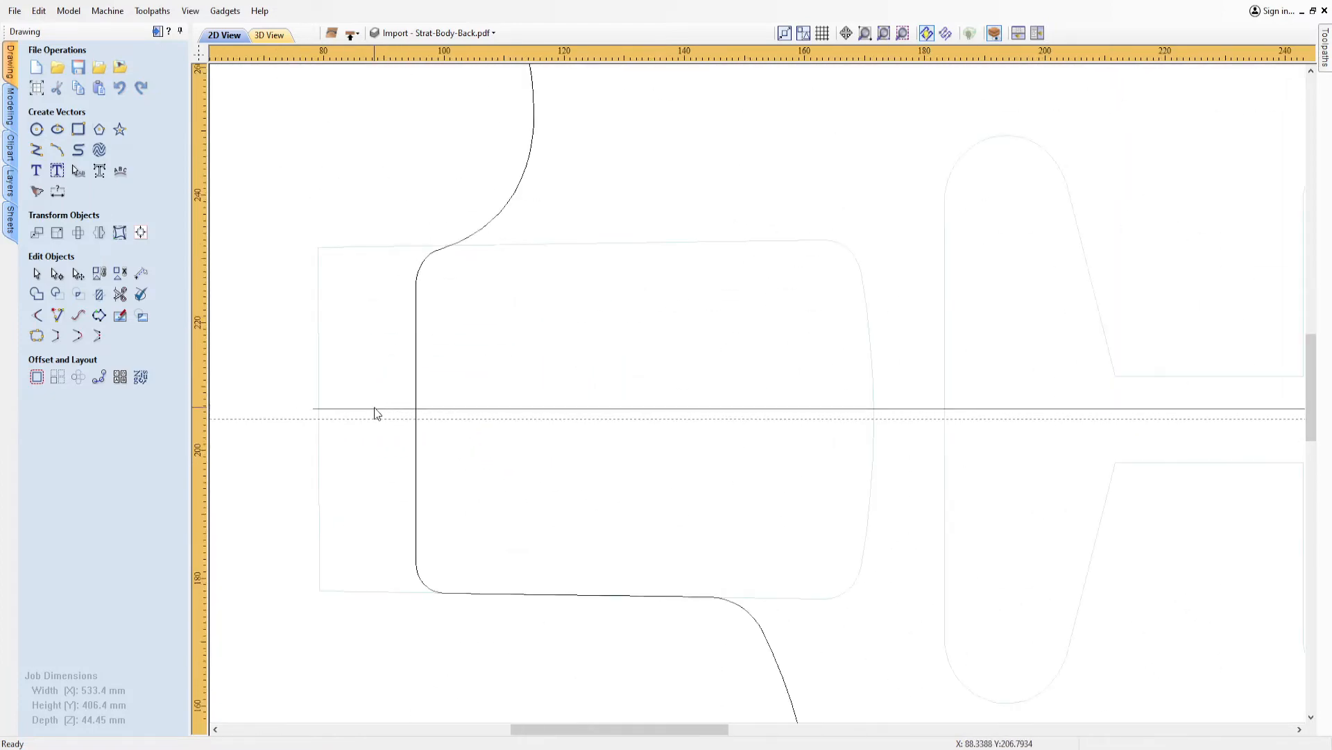
{"action": "scroll", "coordinate": [764, 383], "scroll_direction": "down", "scroll_amount": 8}
{"action": "scroll", "coordinate": [763, 383], "scroll_direction": "up", "scroll_amount": 4}
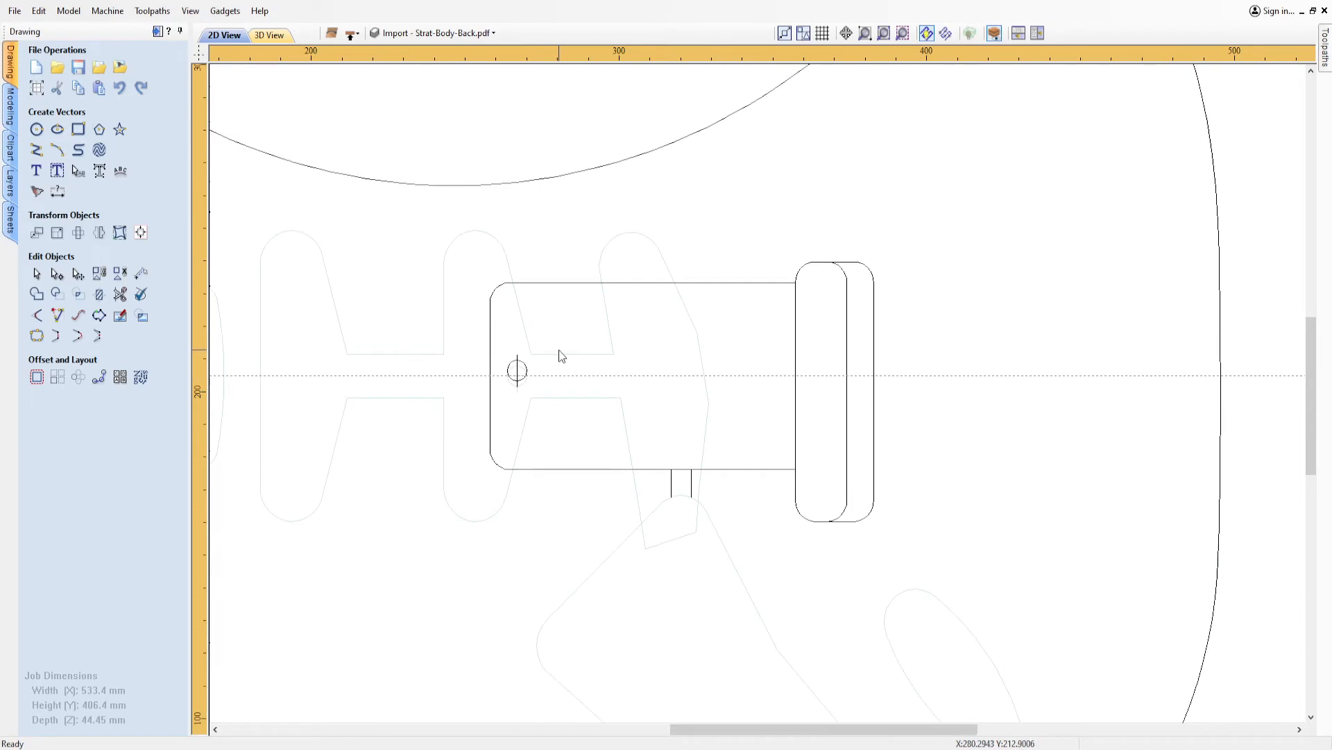
{"action": "left_click_drag", "start_coordinate": [496, 348], "coordinate": [559, 402]}
{"action": "key", "text": "Delete"}
Delete the two short lines below the tremolo cavity and the inner curved line inside the cavity's rounded end slot.
{"action": "left_click_drag", "start_coordinate": [661, 464], "coordinate": [732, 520]}
{"action": "key", "text": "Delete"}
{"action": "scroll", "coordinate": [889, 386], "scroll_direction": "down", "scroll_amount": 5}
{"action": "scroll", "coordinate": [917, 378], "scroll_direction": "up", "scroll_amount": 5}
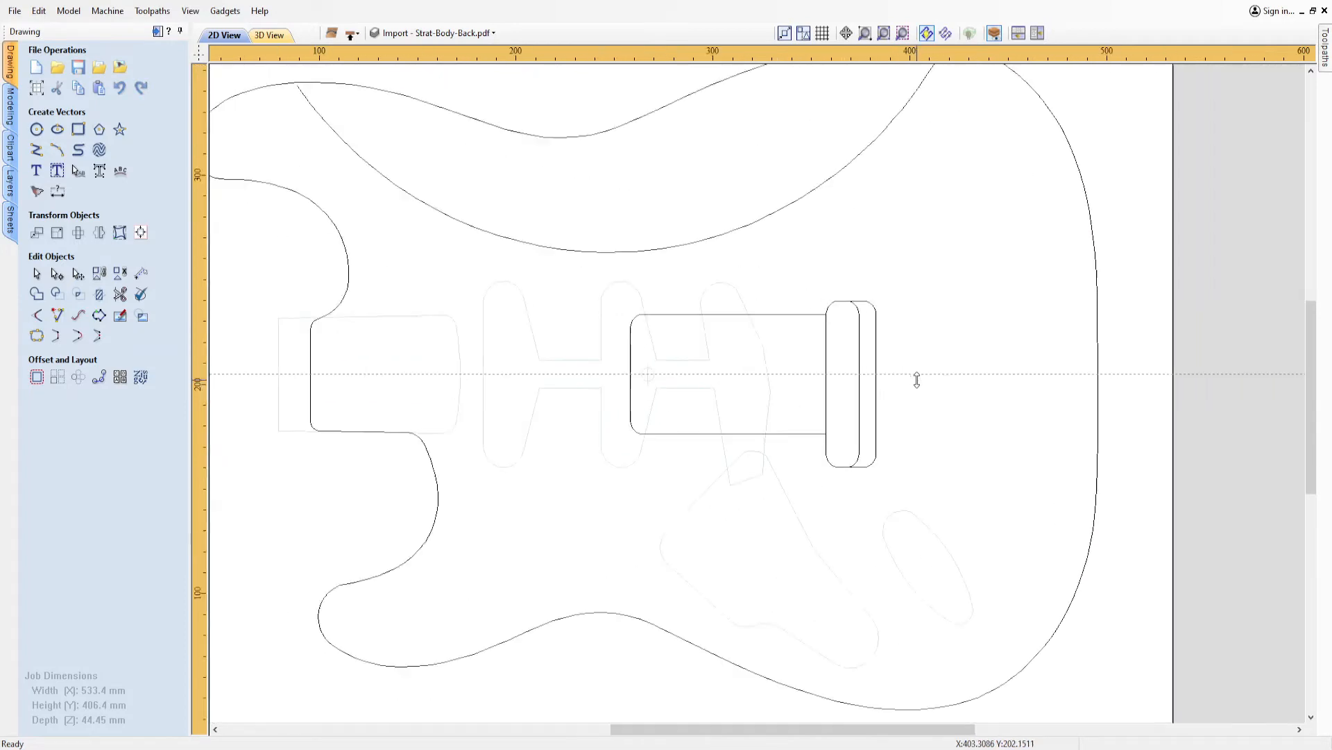
{"action": "left_click", "coordinate": [826, 321]}
{"action": "key", "text": "Delete"}
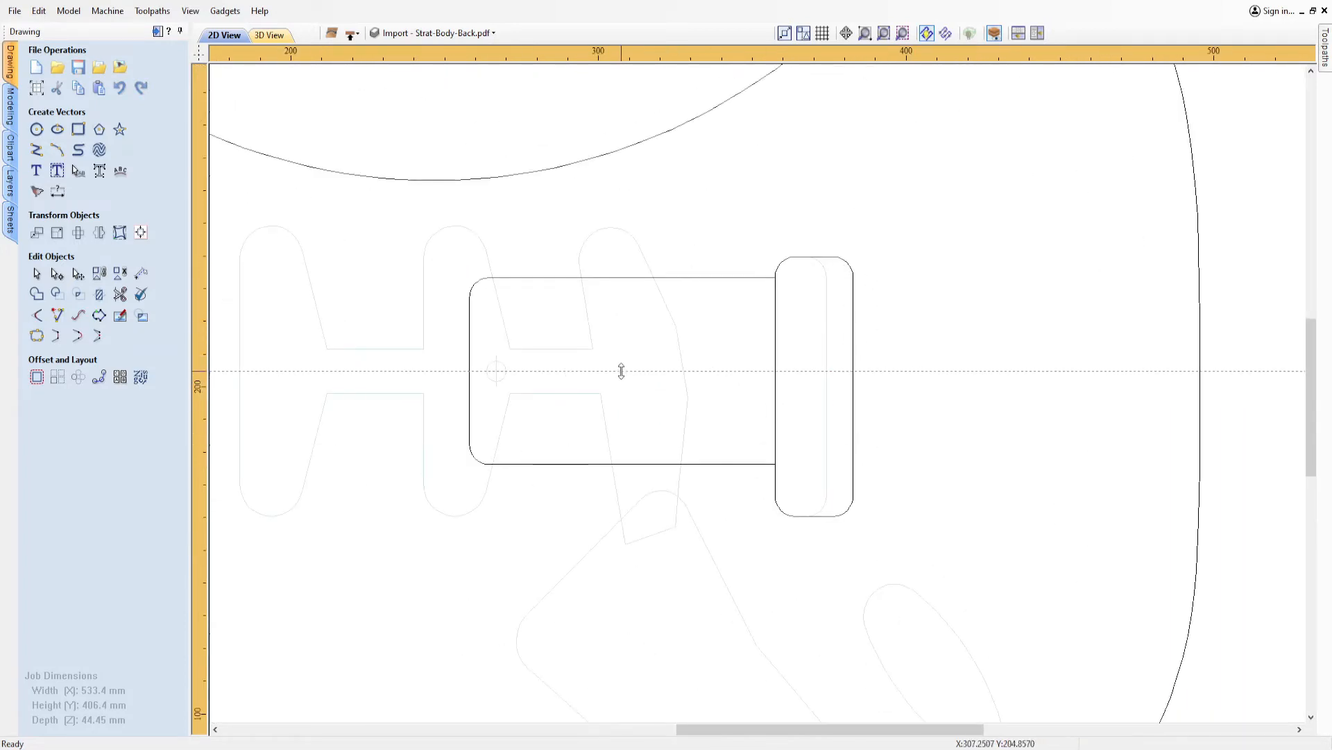
Delete the curved body-contour line and the duplicate body outline from the imported back-side vectors.
{"action": "scroll", "coordinate": [671, 401], "scroll_direction": "down", "scroll_amount": 4}
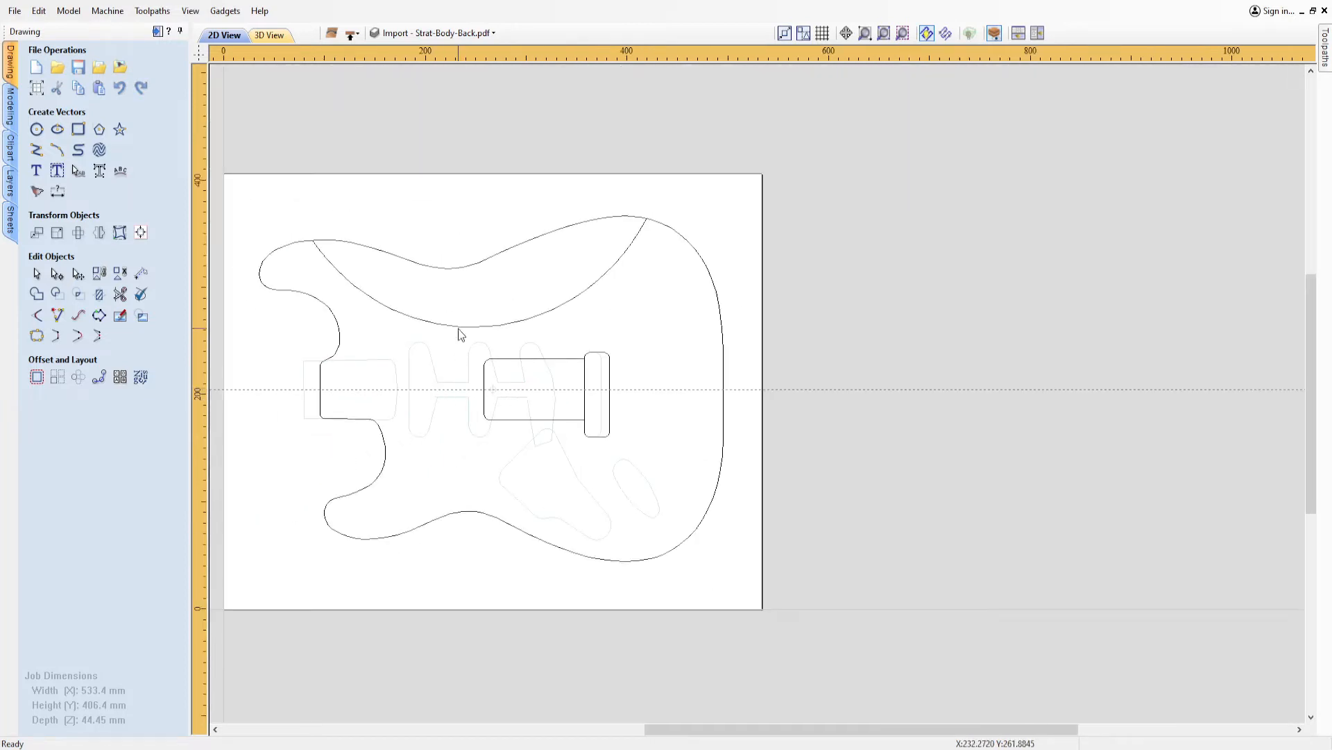
{"action": "scroll", "coordinate": [301, 332], "scroll_direction": "down", "scroll_amount": 3}
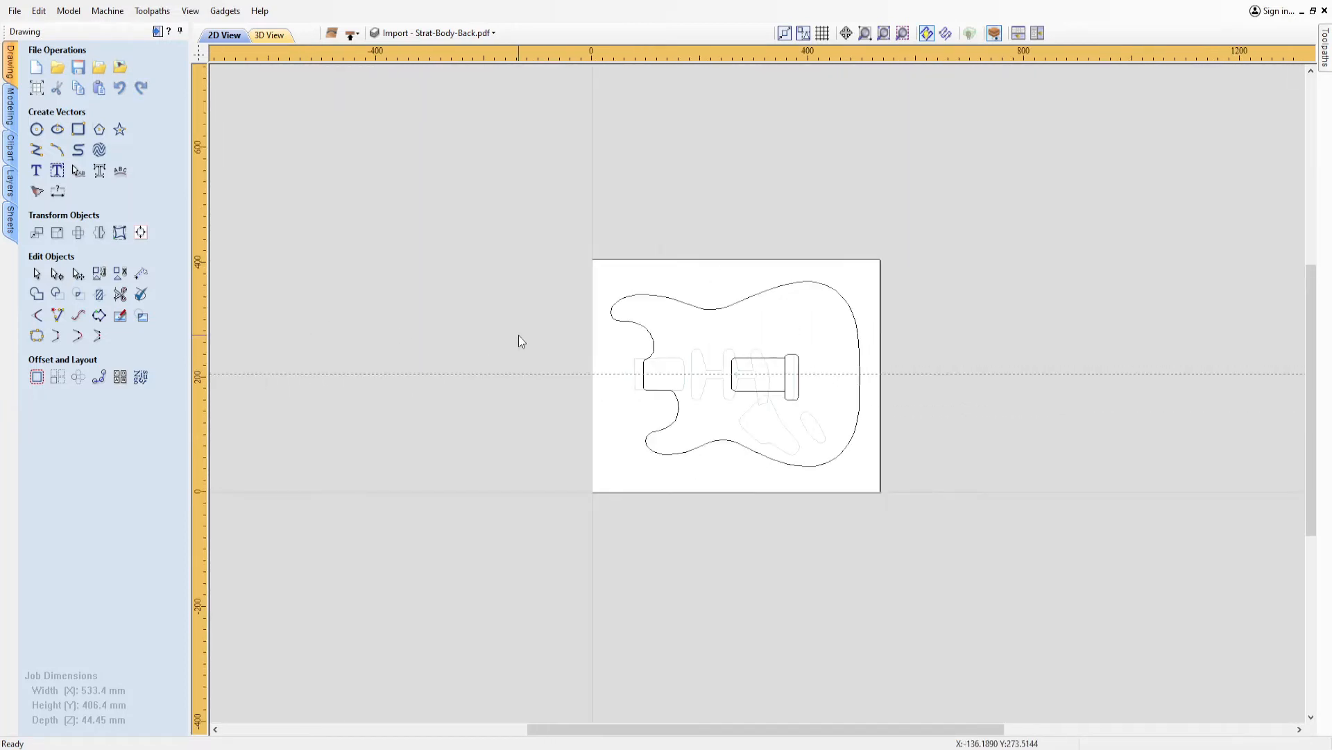
{"action": "scroll", "coordinate": [519, 335], "scroll_direction": "down", "scroll_amount": 1}
{"action": "scroll", "coordinate": [789, 363], "scroll_direction": "up", "scroll_amount": 3}
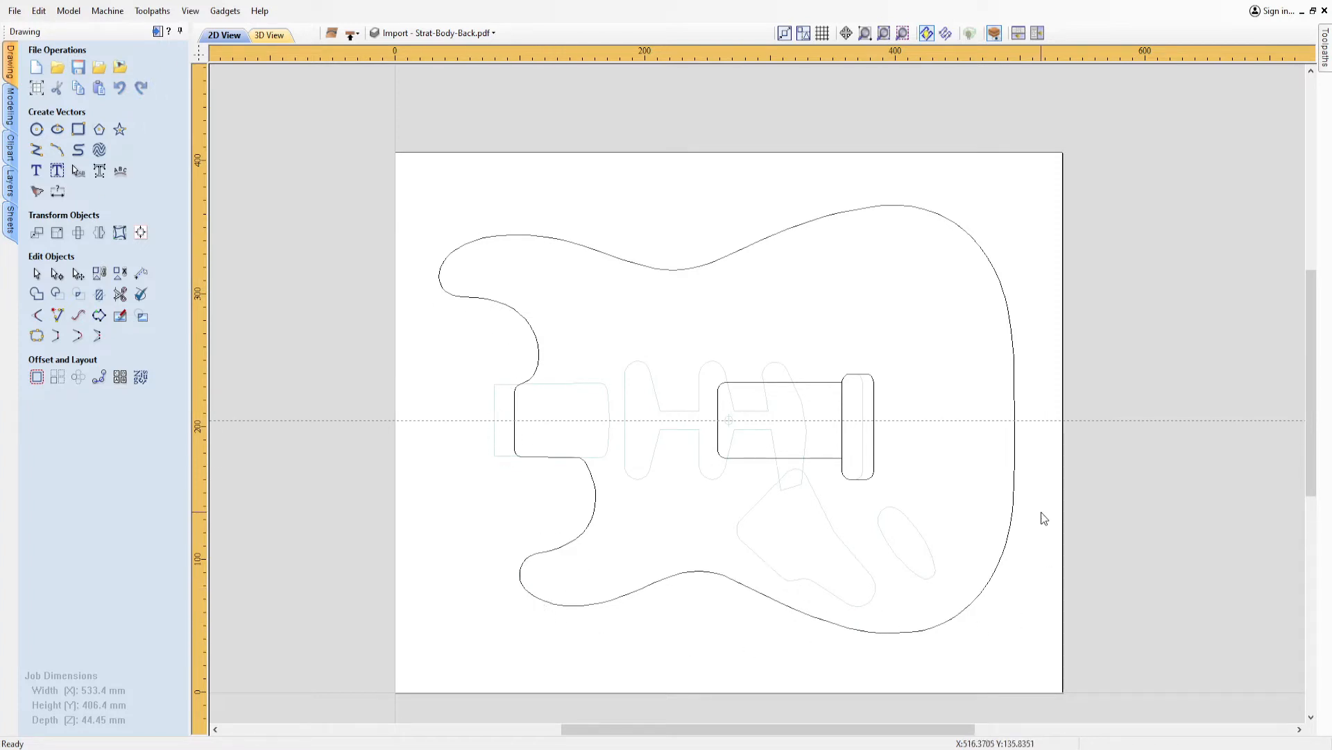
{"action": "left_click", "coordinate": [694, 268]}
{"action": "key", "text": "Delete"}
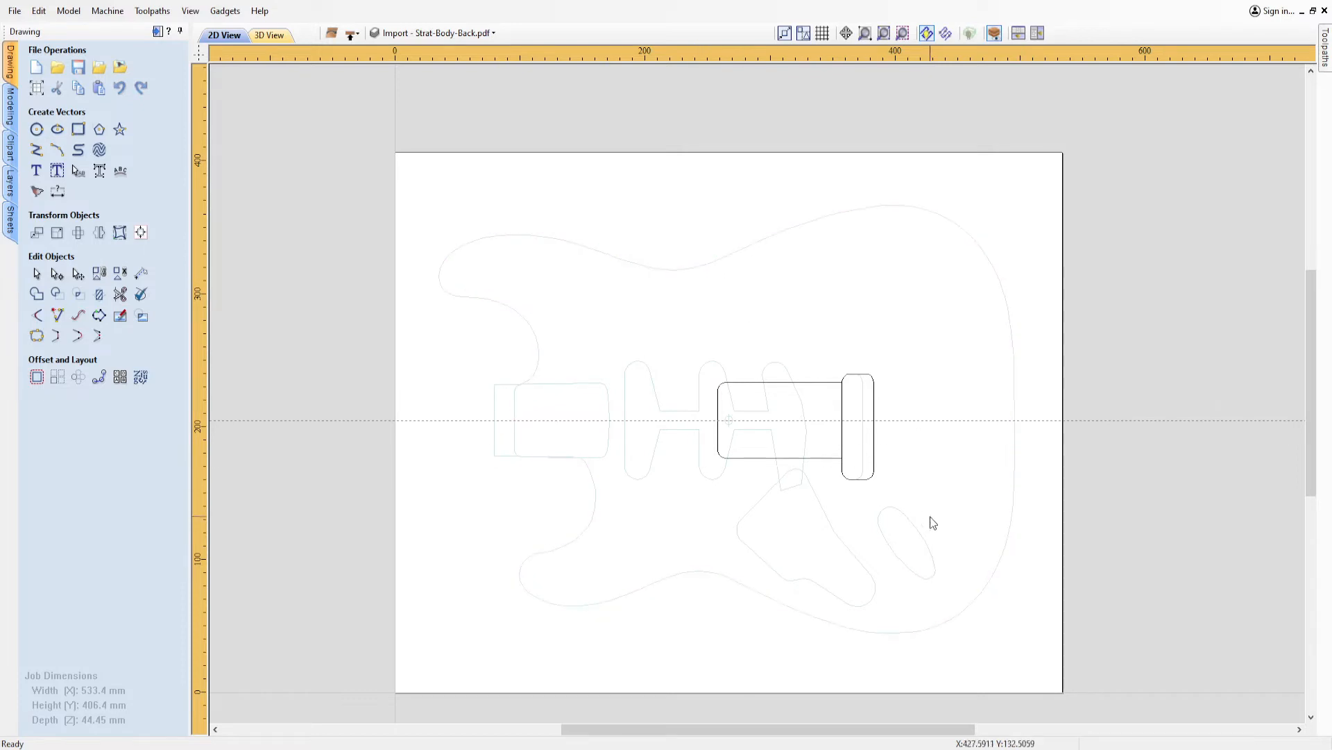
Move the long tremolo cavity outline and the rounded end slot onto a new cyan layer named "Trem Bottom Pocket".
{"action": "scroll", "coordinate": [894, 436], "scroll_direction": "up", "scroll_amount": 2}
{"action": "scroll", "coordinate": [907, 401], "scroll_direction": "up", "scroll_amount": 1}
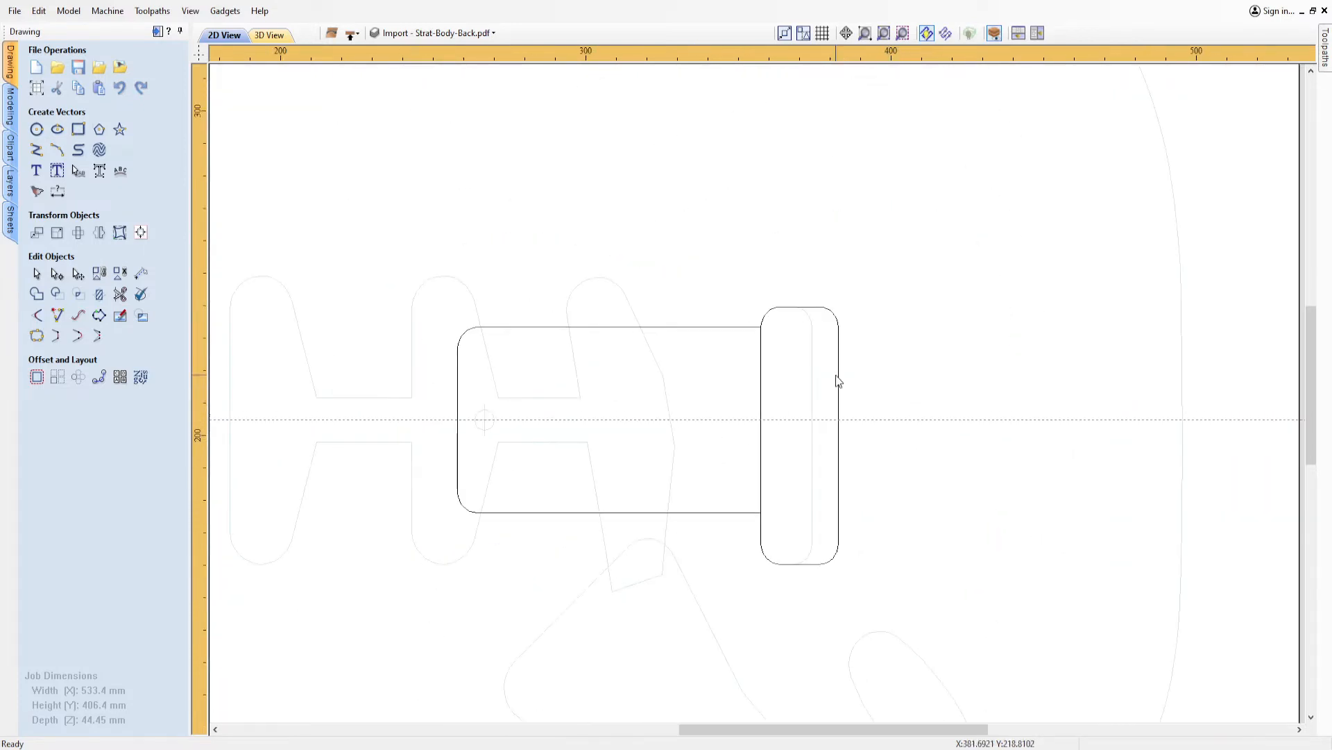
{"action": "left_click", "coordinate": [701, 327]}
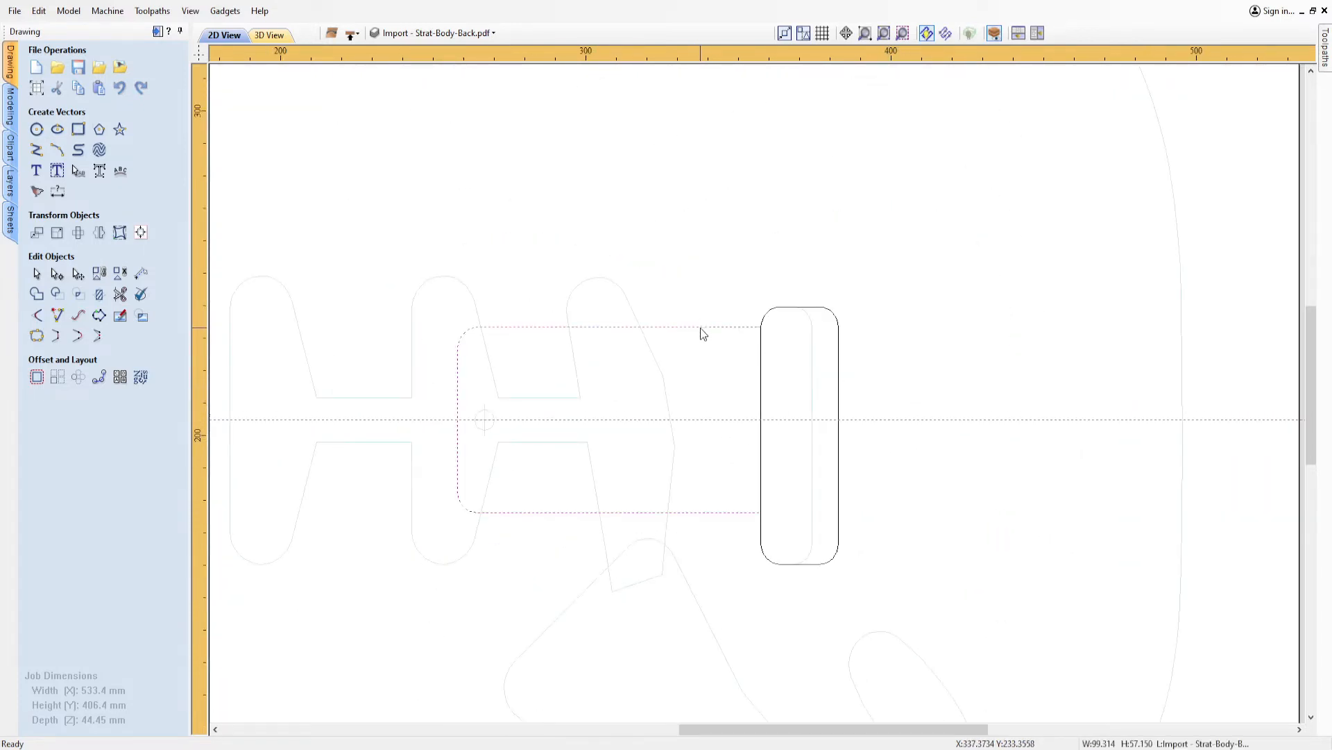
{"action": "left_click", "coordinate": [764, 365]}
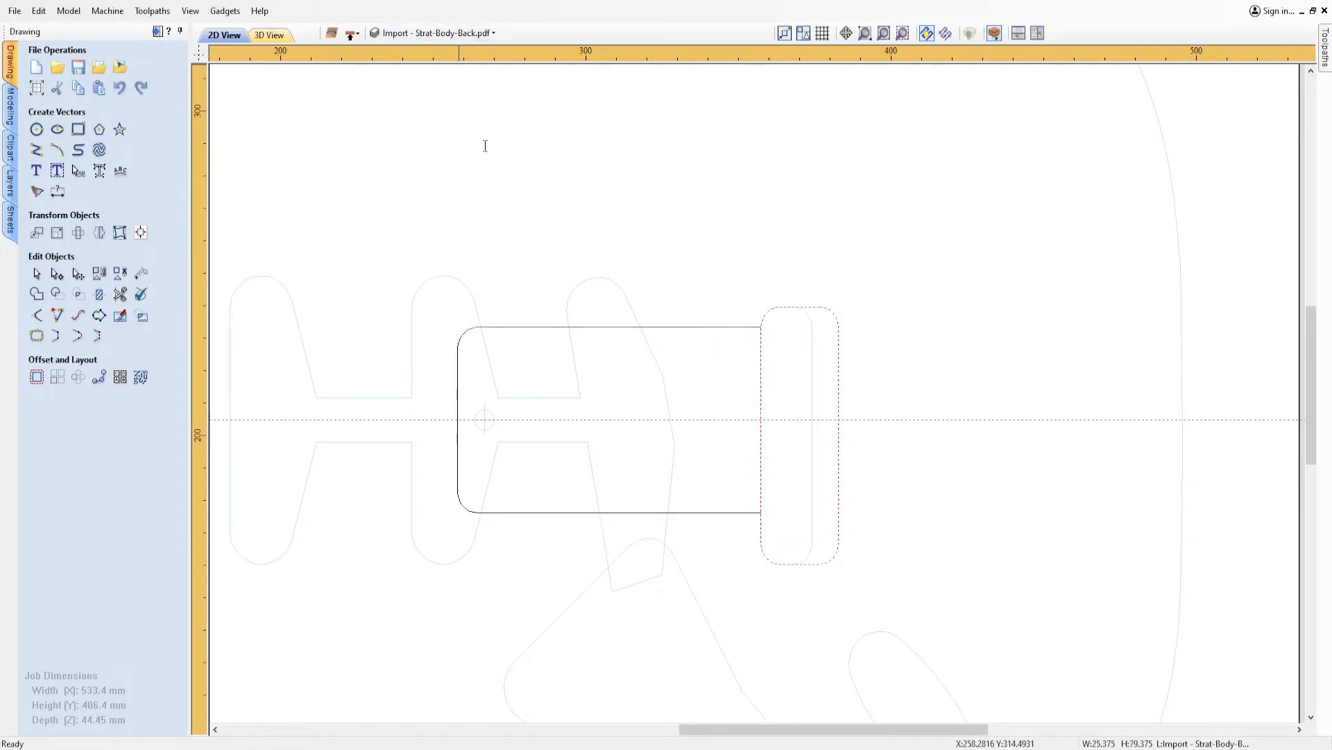
{"action": "left_click", "coordinate": [404, 146]}
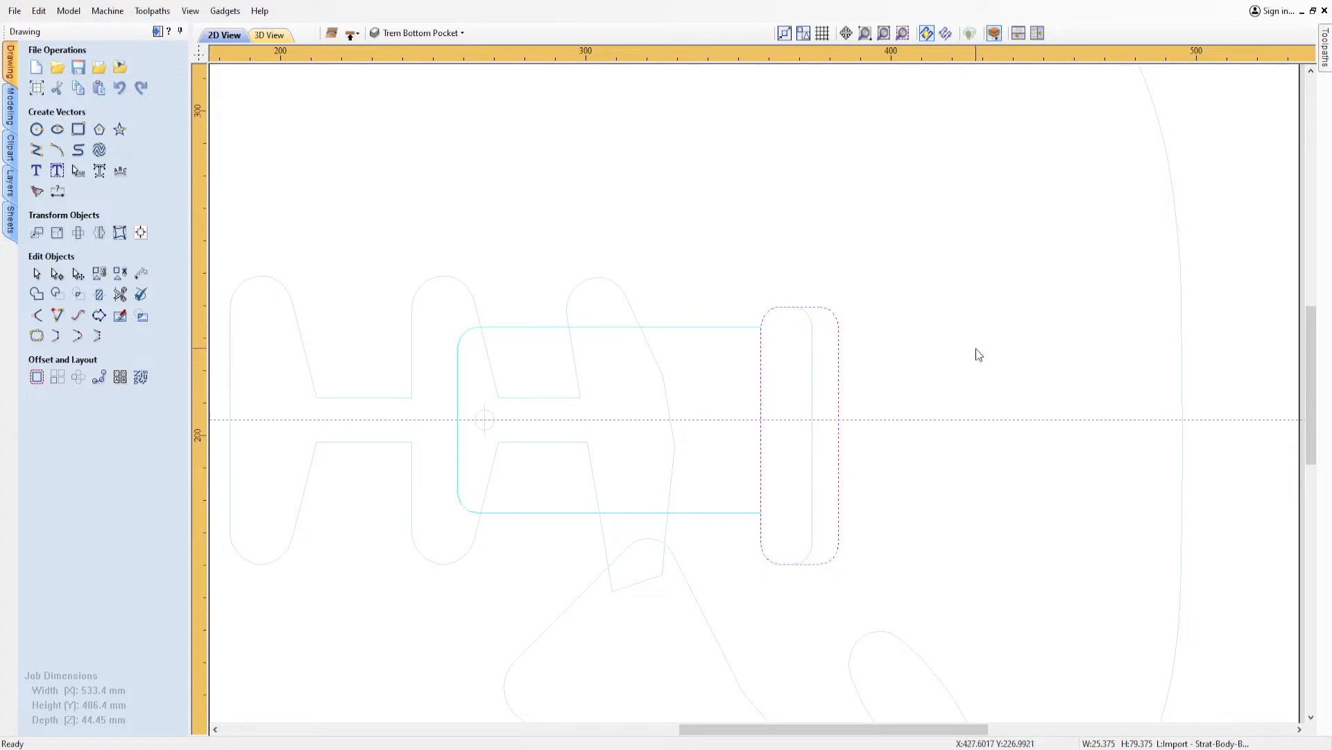
{"action": "left_click", "coordinate": [923, 356]}
{"action": "scroll", "coordinate": [863, 396], "scroll_direction": "down", "scroll_amount": 5}
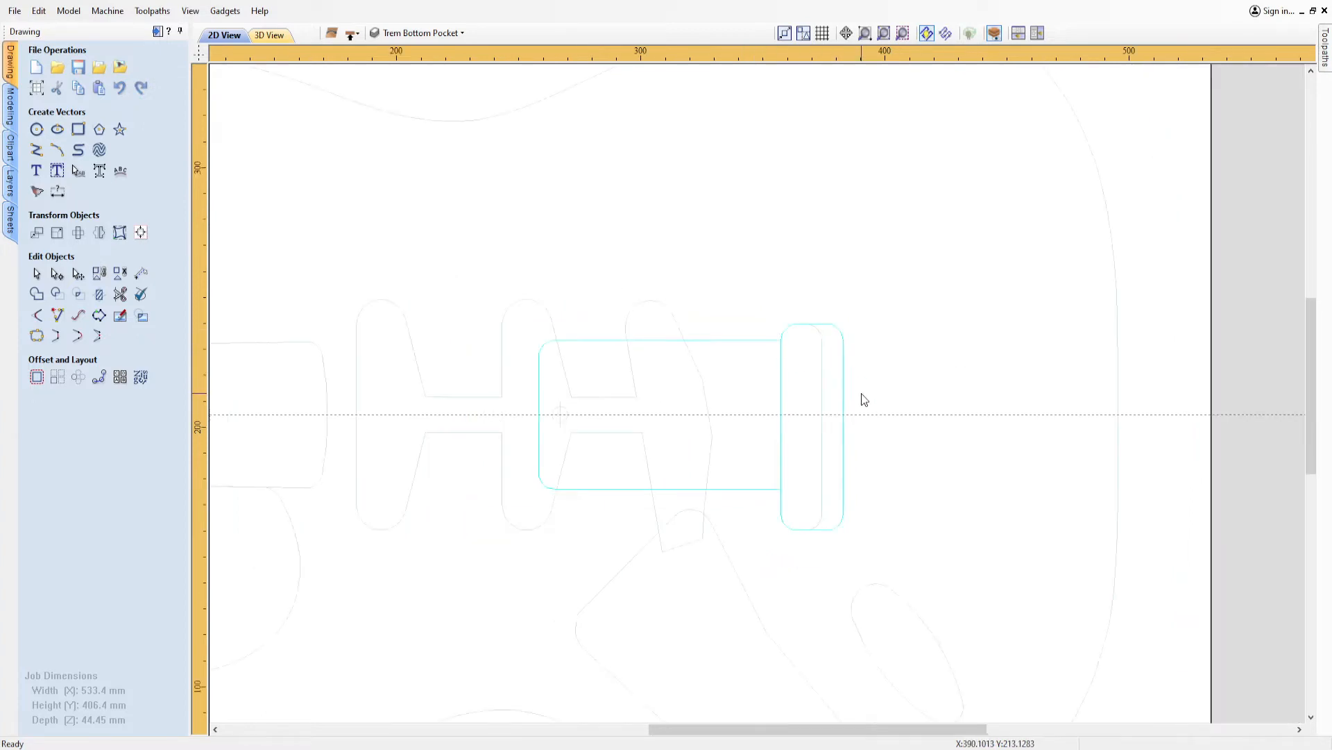
Move the long open cavity outline onto a separate pink layer named "Spring Claw Pocket", leaving the rounded end slot on its layer.
{"action": "scroll", "coordinate": [862, 399], "scroll_direction": "up", "scroll_amount": 4}
{"action": "scroll", "coordinate": [718, 454], "scroll_direction": "up", "scroll_amount": 1}
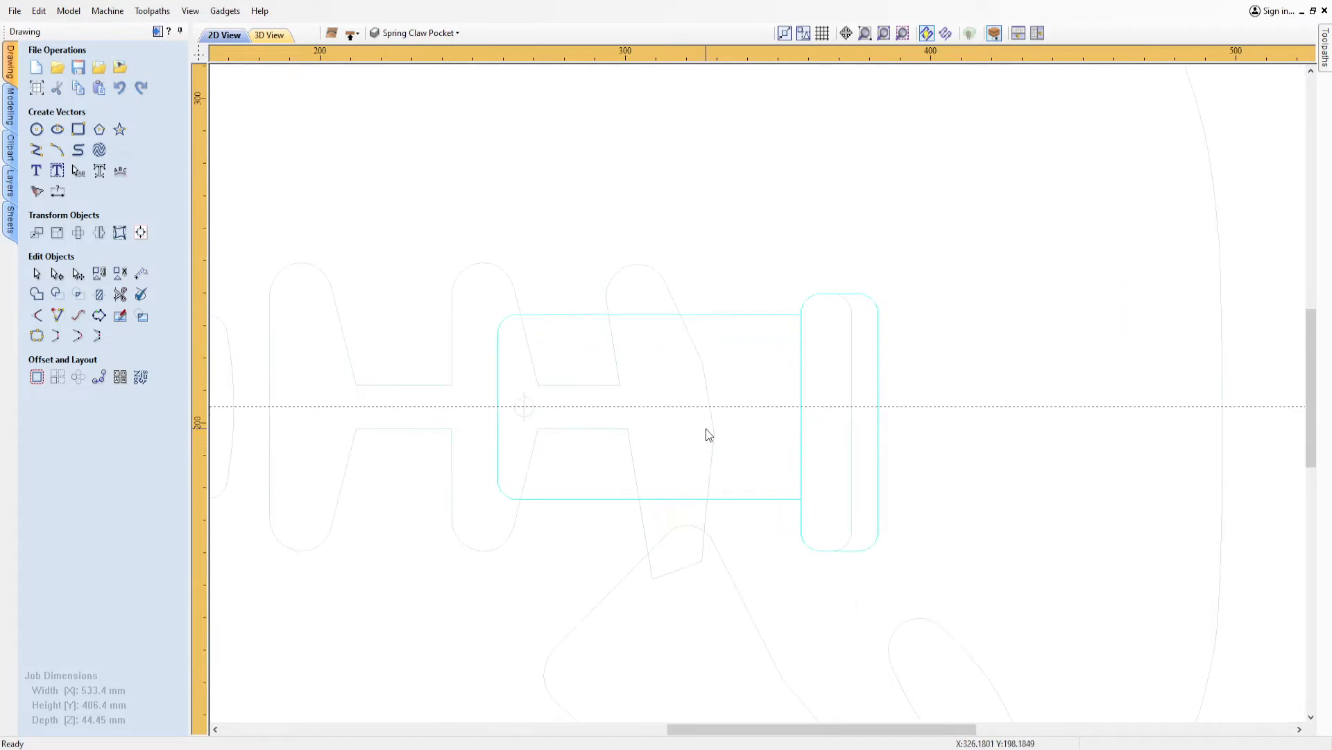
{"action": "left_click", "coordinate": [724, 315]}
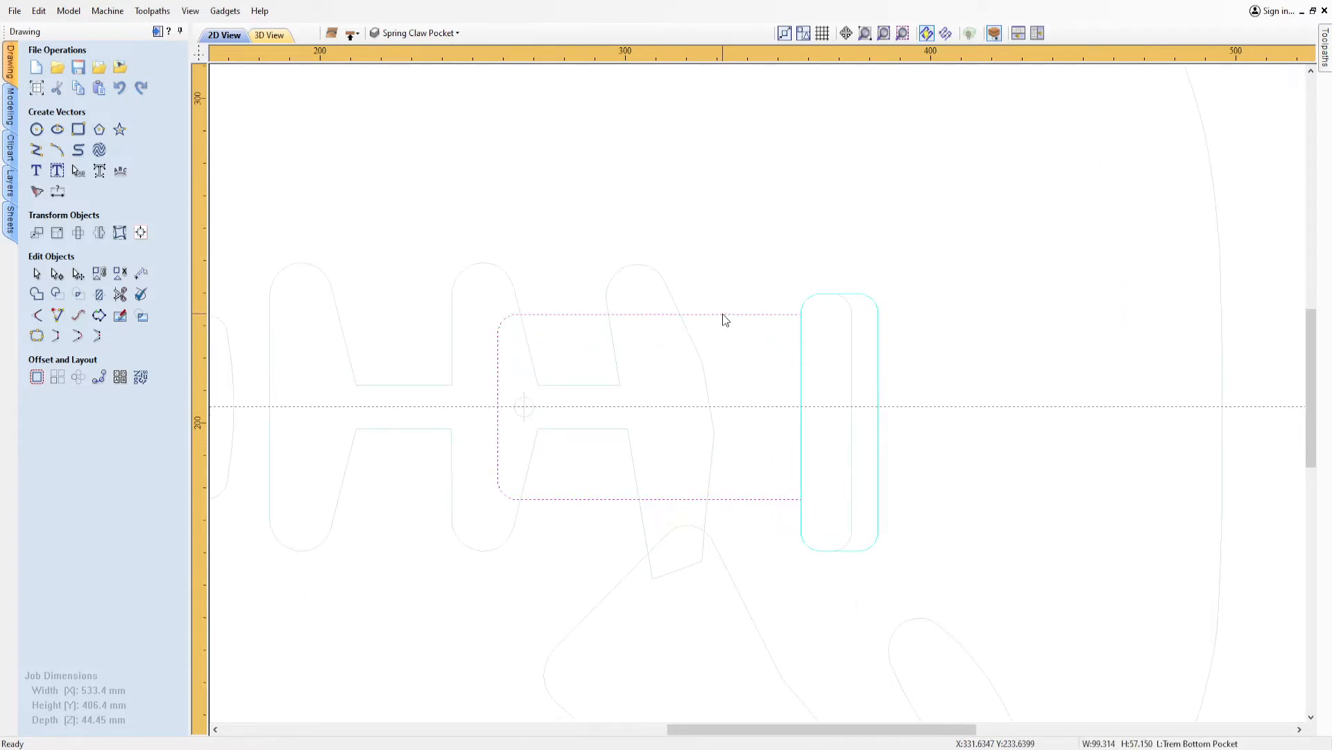
{"action": "right_click", "coordinate": [722, 314]}
{"action": "scroll", "coordinate": [961, 542], "scroll_direction": "down", "scroll_amount": 2}
{"action": "scroll", "coordinate": [1041, 479], "scroll_direction": "down", "scroll_amount": 3}
{"action": "left_click", "coordinate": [1077, 461]}
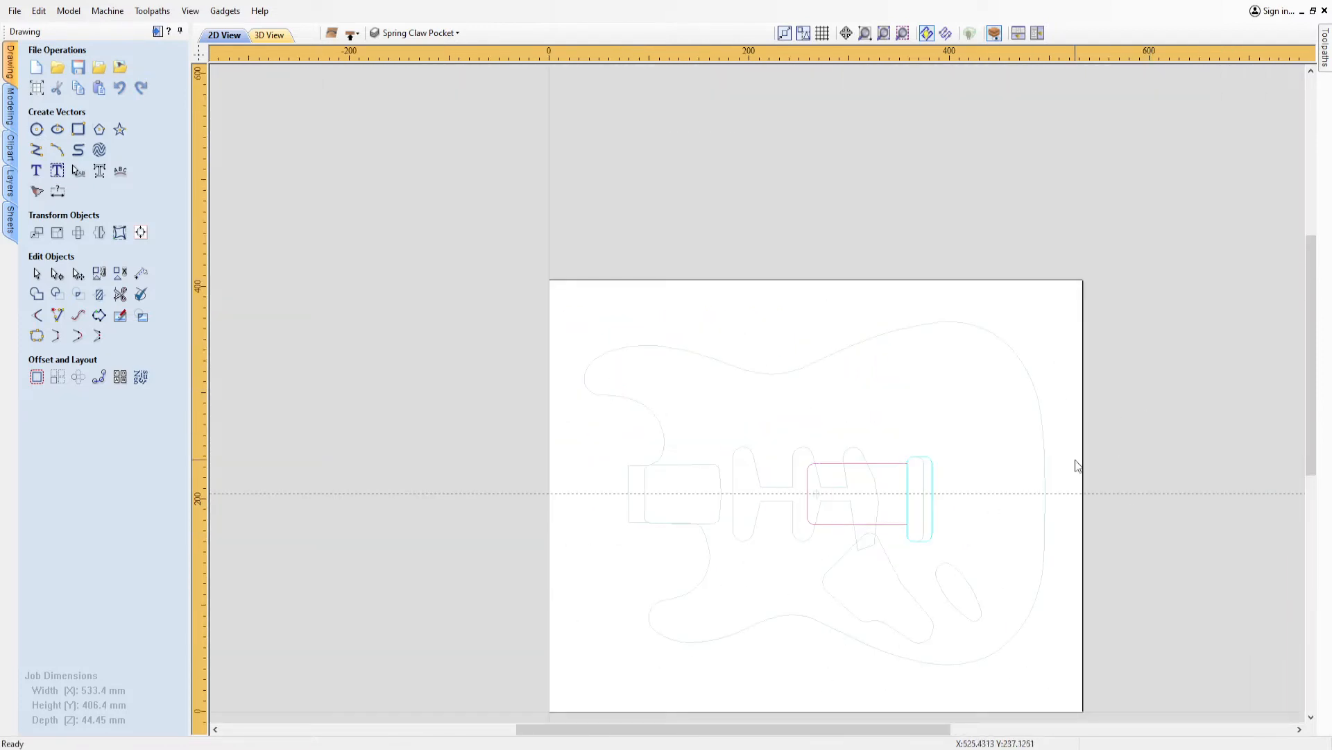
Extend both open ends of the long cavity outline about 6 mm into the rounded slot and close the outline with a straight line.
{"action": "scroll", "coordinate": [930, 507], "scroll_direction": "up", "scroll_amount": 5}
{"action": "scroll", "coordinate": [890, 492], "scroll_direction": "up", "scroll_amount": 2}
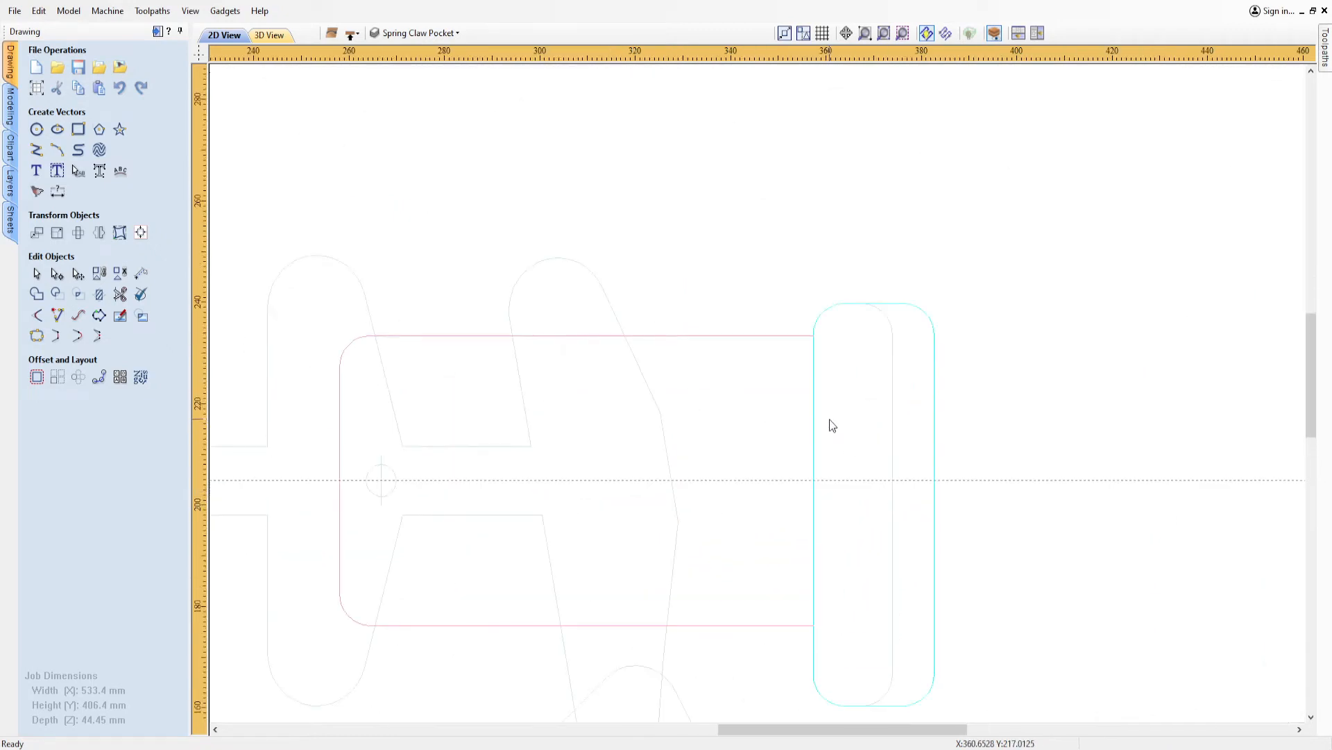
{"action": "left_click", "coordinate": [713, 338]}
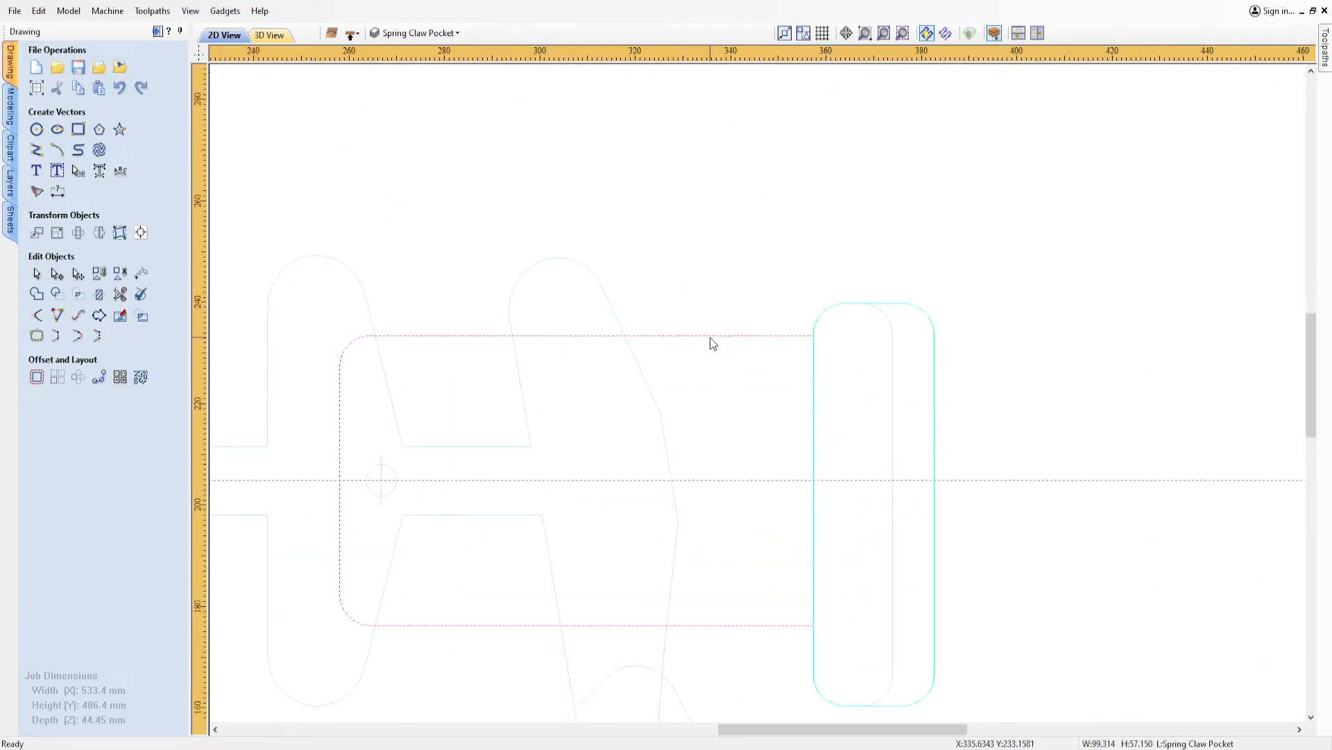
{"action": "left_click", "coordinate": [57, 274]}
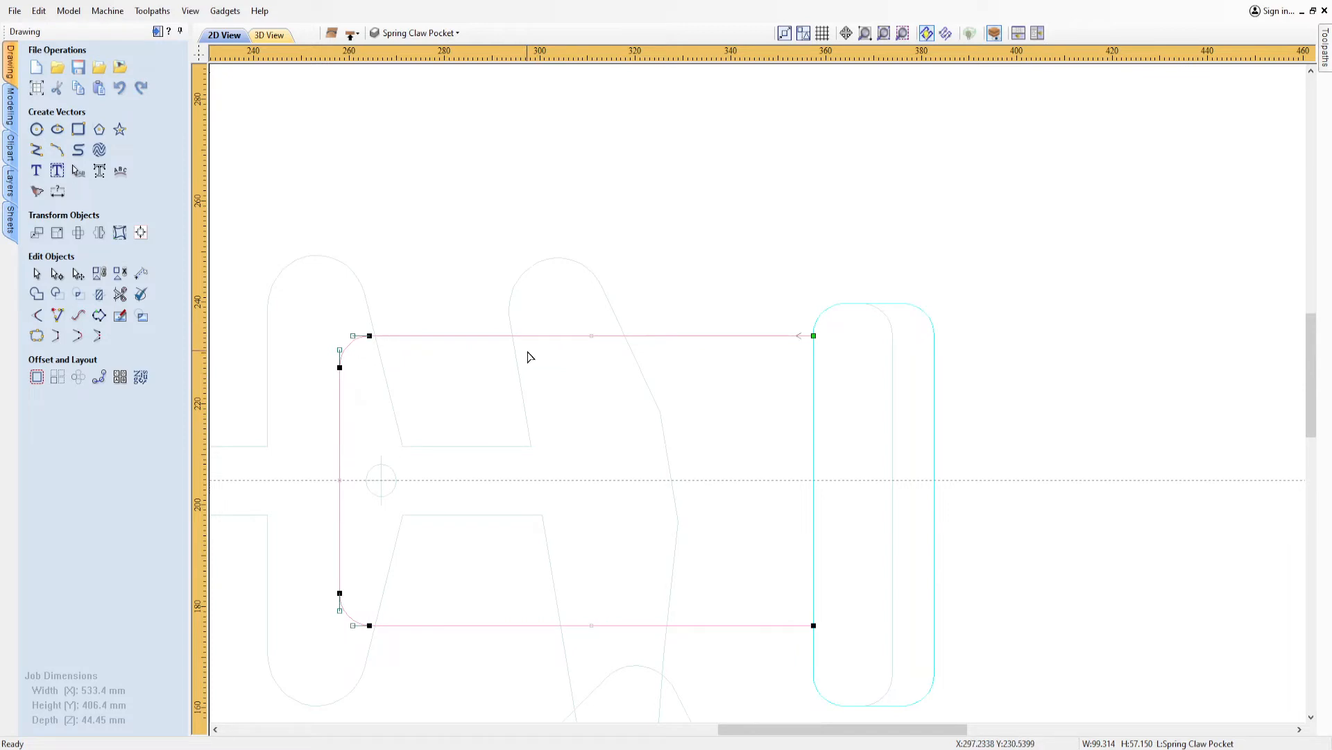
{"action": "left_click_drag", "start_coordinate": [814, 335], "coordinate": [842, 335]}
{"action": "left_click_drag", "start_coordinate": [814, 624], "coordinate": [843, 625]}
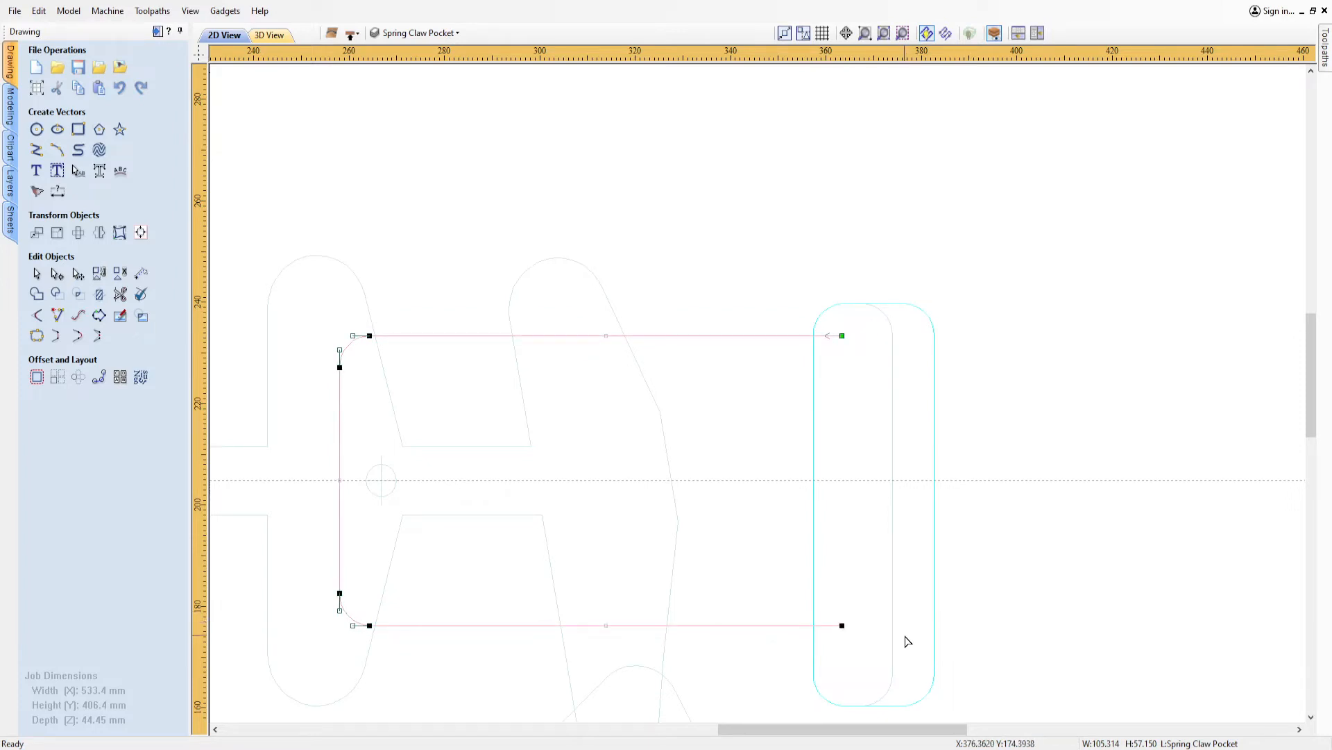
{"action": "left_click", "coordinate": [842, 625]}
{"action": "left_click", "coordinate": [56, 336]}
{"action": "scroll", "coordinate": [417, 451], "scroll_direction": "down", "scroll_amount": 5}
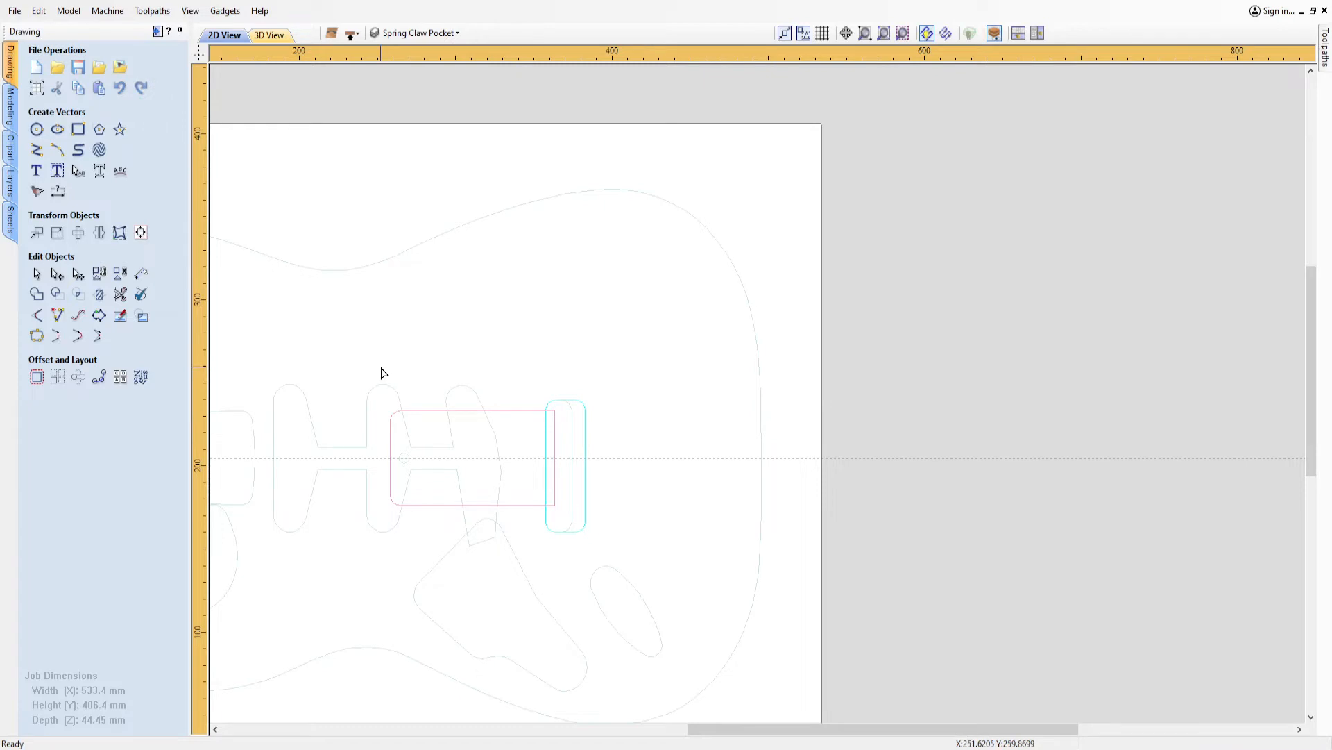
Examine how the back-side tremolo pockets line up with the cavities on the front side of the body.
{"action": "scroll", "coordinate": [393, 372], "scroll_direction": "down", "scroll_amount": 5}
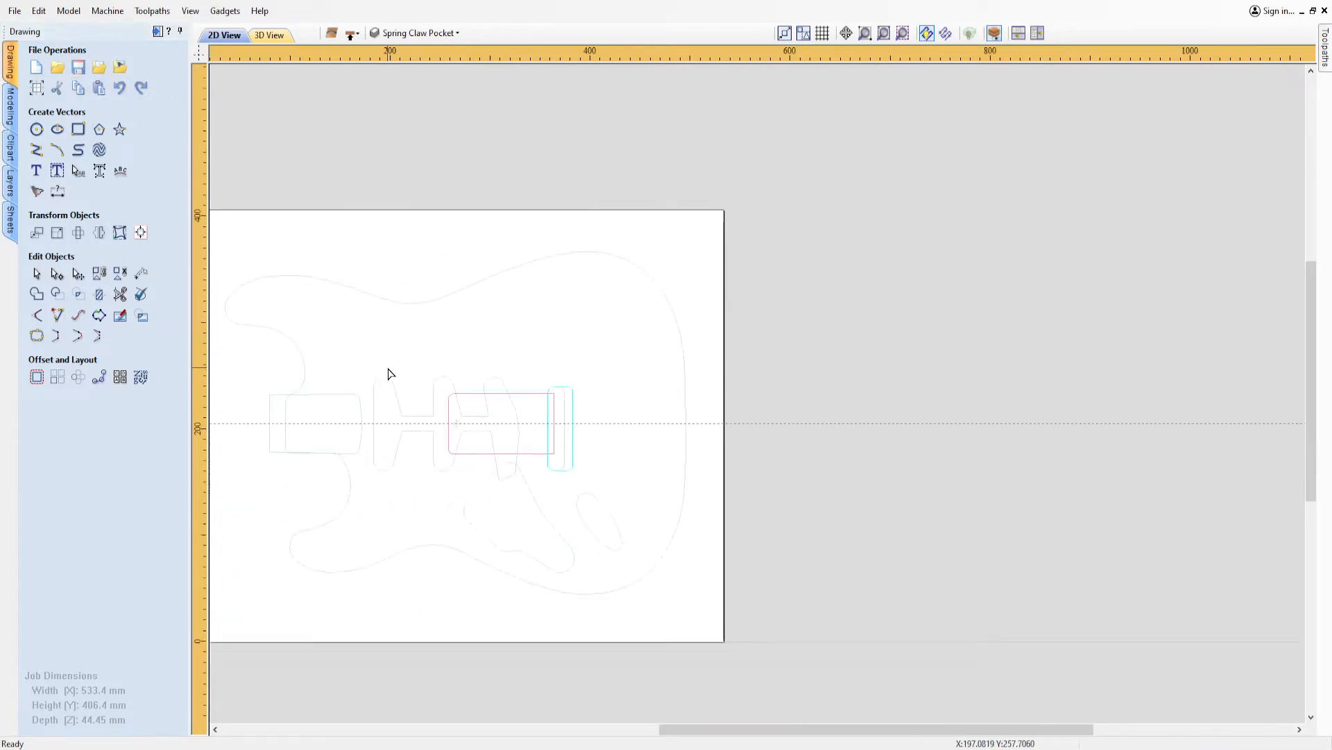
{"action": "scroll", "coordinate": [572, 375], "scroll_direction": "up", "scroll_amount": 3}
{"action": "scroll", "coordinate": [812, 434], "scroll_direction": "up", "scroll_amount": 3}
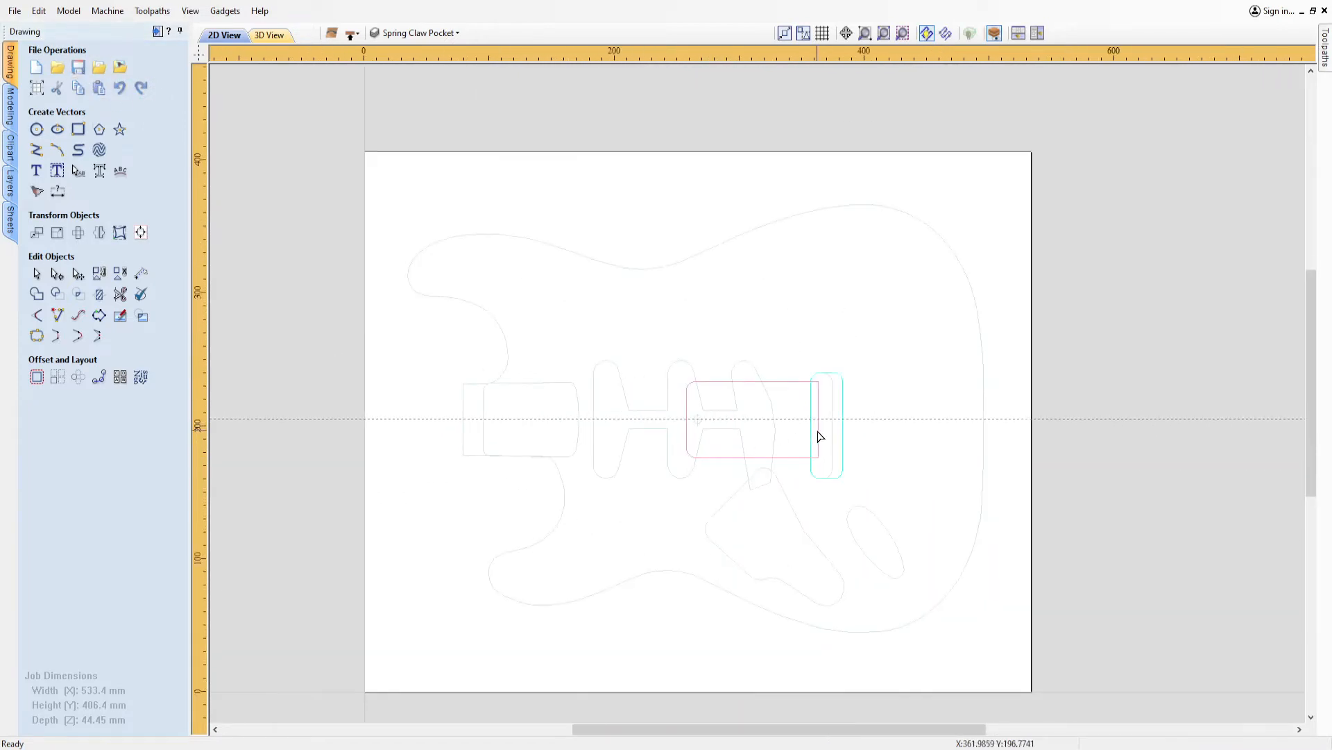
{"action": "scroll", "coordinate": [889, 412], "scroll_direction": "up", "scroll_amount": 1}
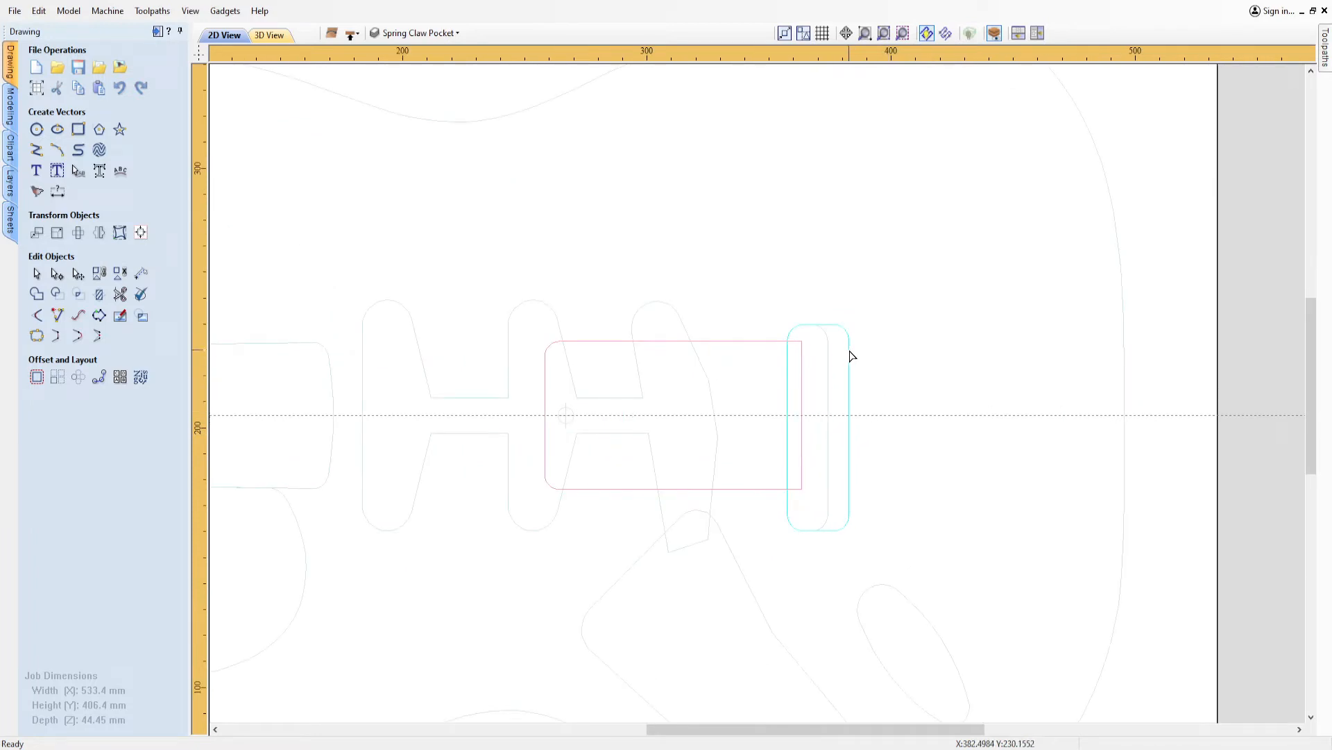
{"action": "left_click", "coordinate": [352, 35]}
{"action": "scroll", "coordinate": [479, 347], "scroll_direction": "down", "scroll_amount": 3}
{"action": "scroll", "coordinate": [416, 357], "scroll_direction": "up", "scroll_amount": 3}
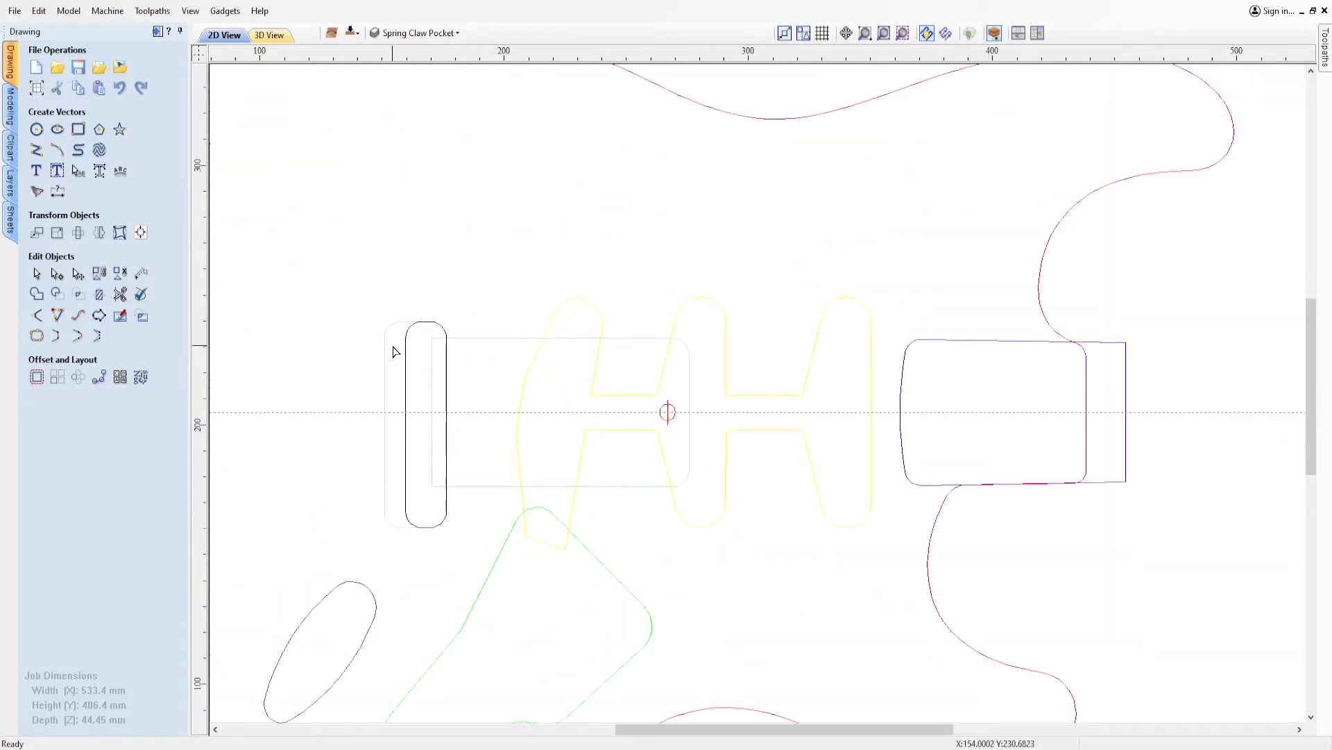
{"action": "scroll", "coordinate": [392, 351], "scroll_direction": "up", "scroll_amount": 1}
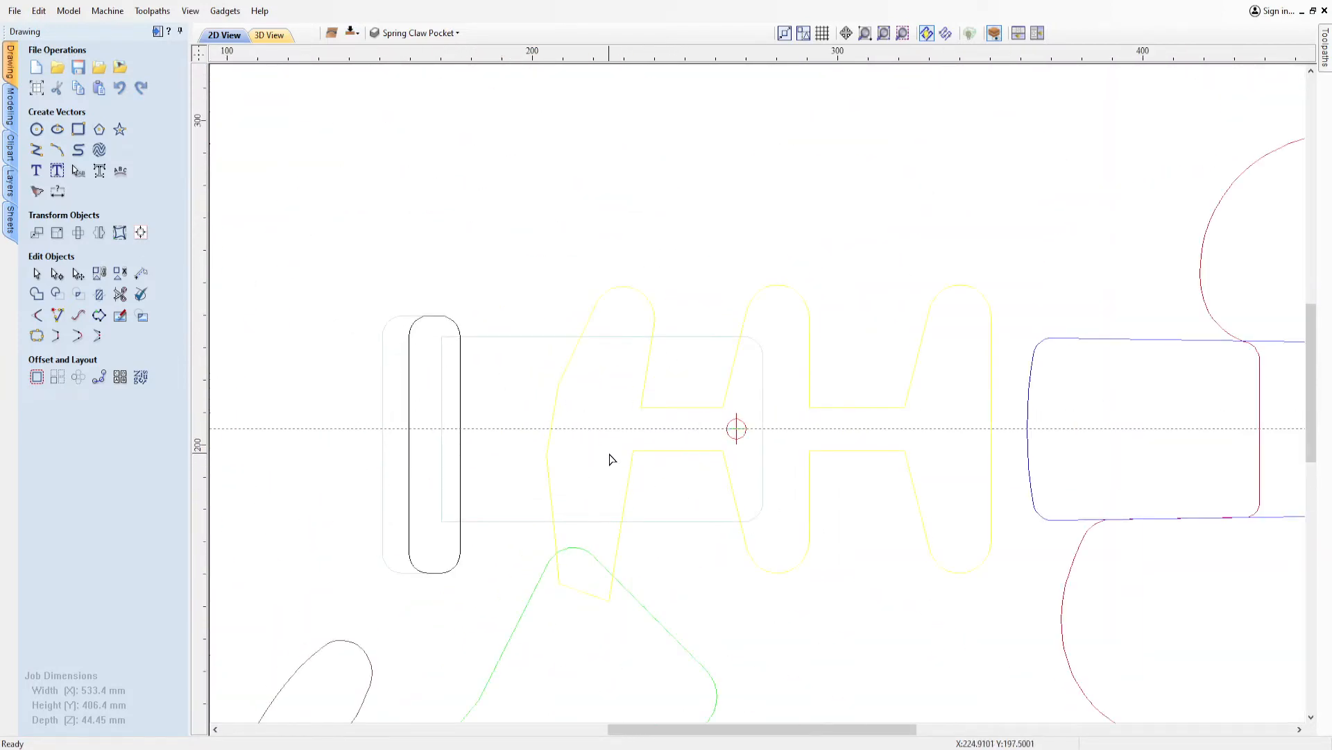
{"action": "scroll", "coordinate": [746, 484], "scroll_direction": "down", "scroll_amount": 4}
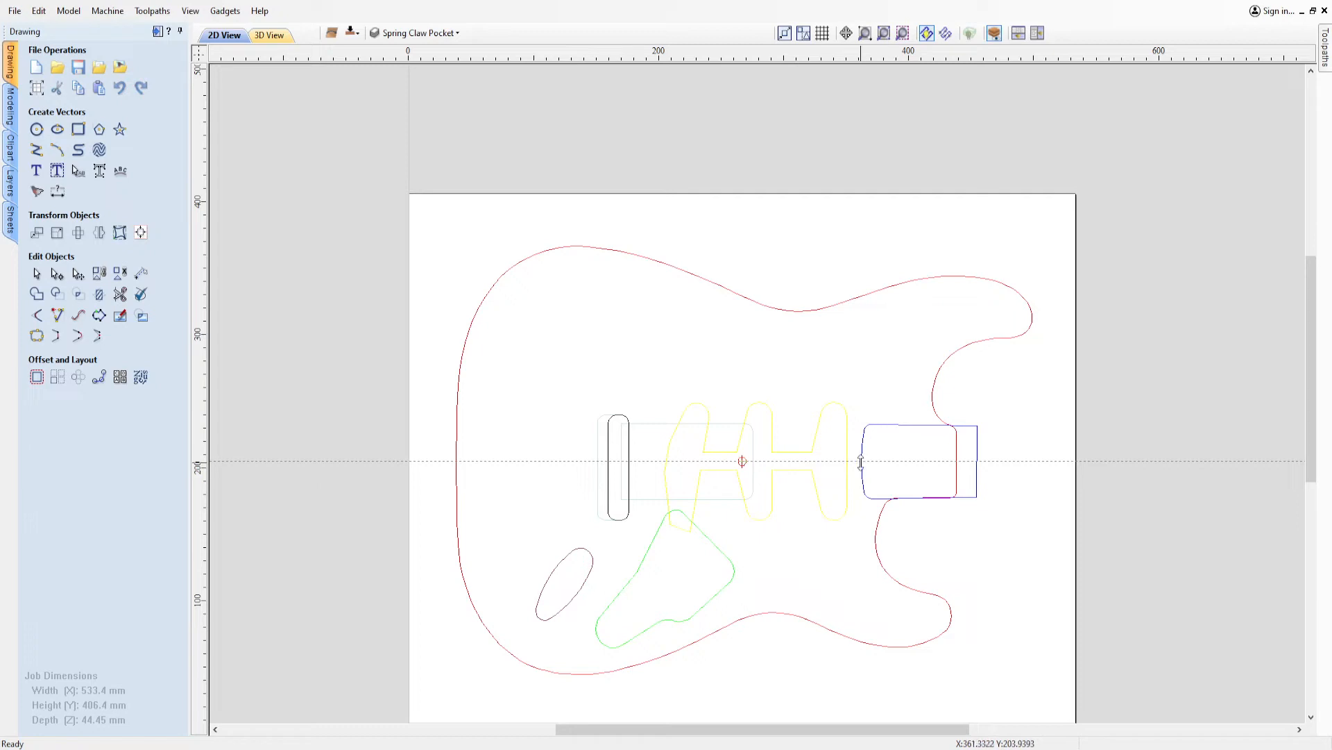
{"action": "left_click", "coordinate": [355, 34]}
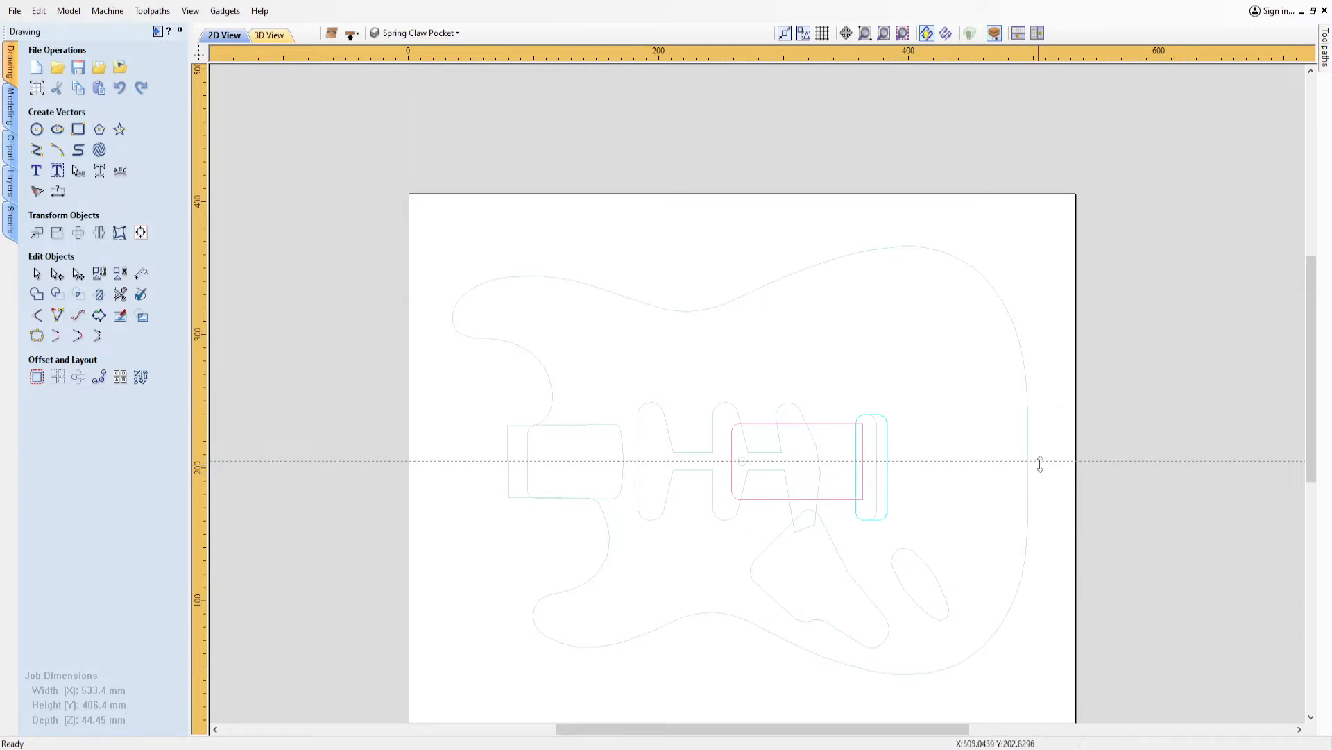
Switch to the front side and place a vertical guide through the circular centre mark, at X about 266.7 mm.
{"action": "left_click", "coordinate": [352, 34]}
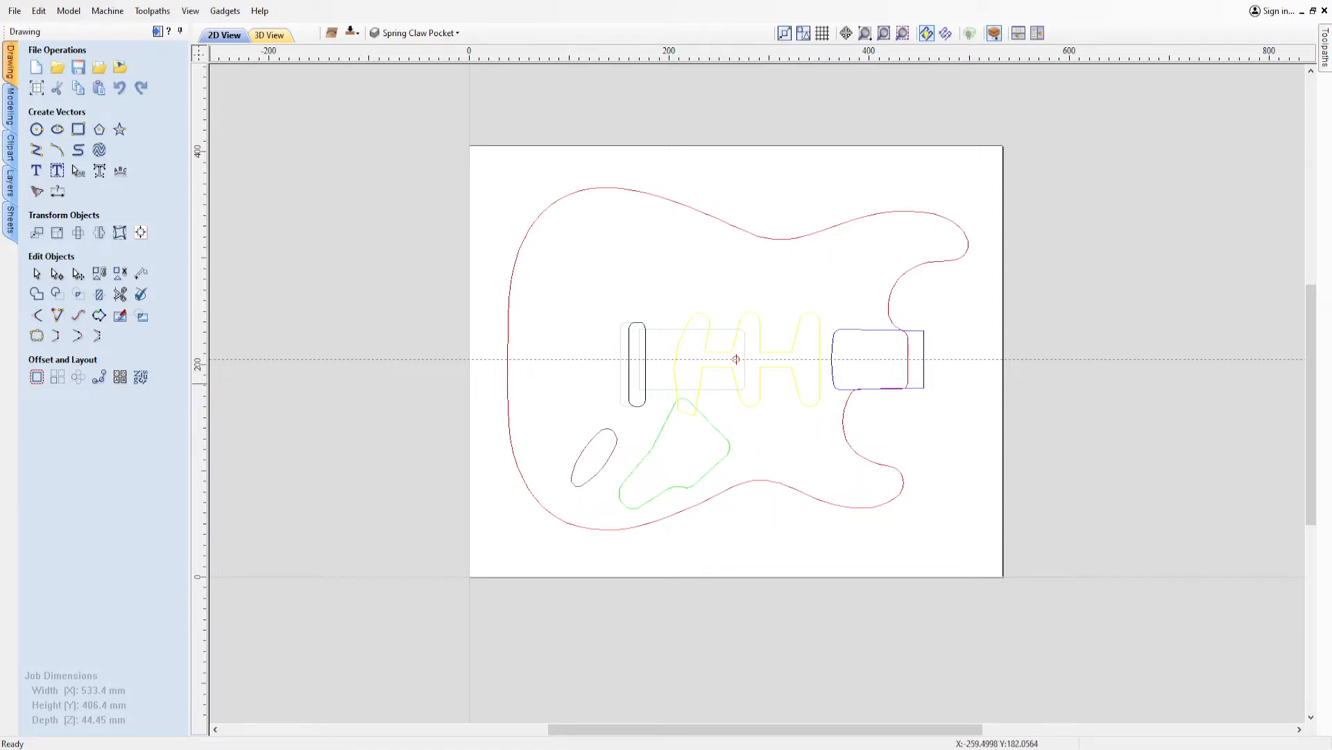
{"action": "left_click_drag", "start_coordinate": [202, 382], "coordinate": [737, 378]}
{"action": "scroll", "coordinate": [749, 378], "scroll_direction": "up", "scroll_amount": 2}
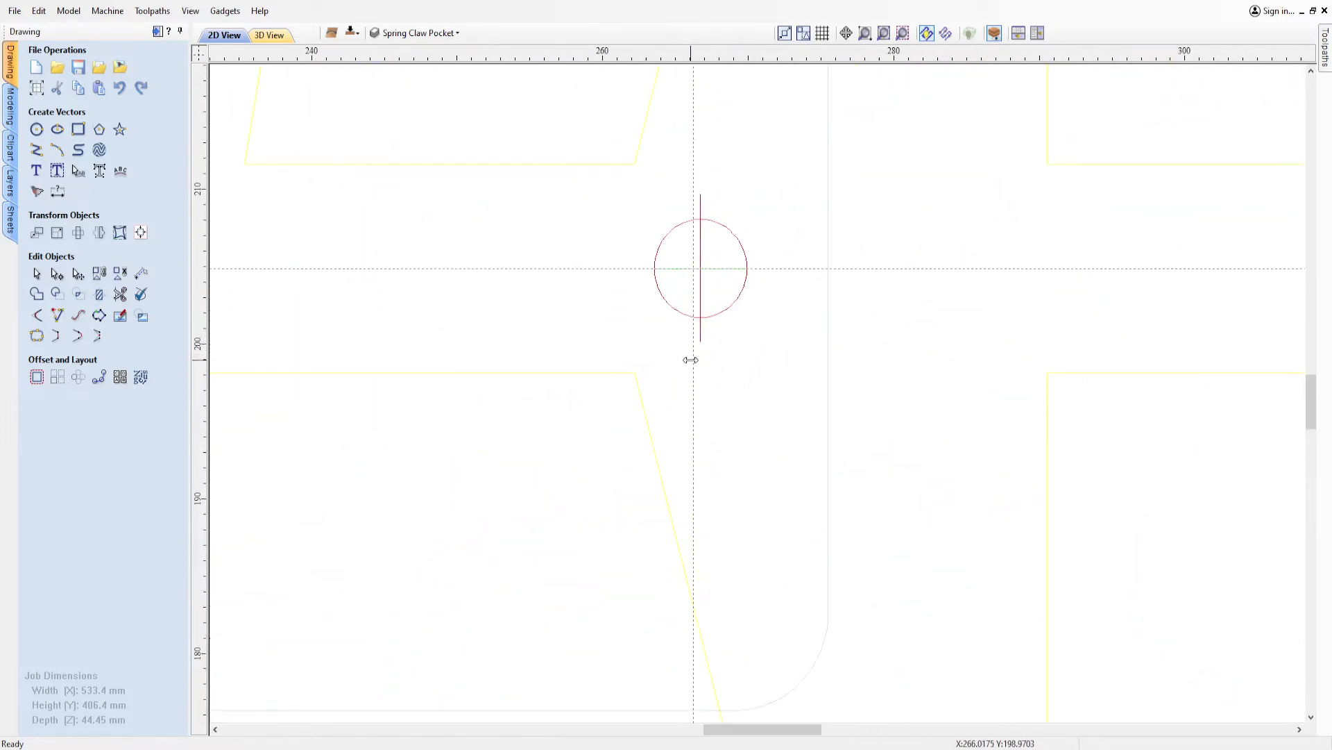
{"action": "left_click_drag", "start_coordinate": [694, 358], "coordinate": [701, 356]}
{"action": "scroll", "coordinate": [697, 423], "scroll_direction": "down", "scroll_amount": 8}
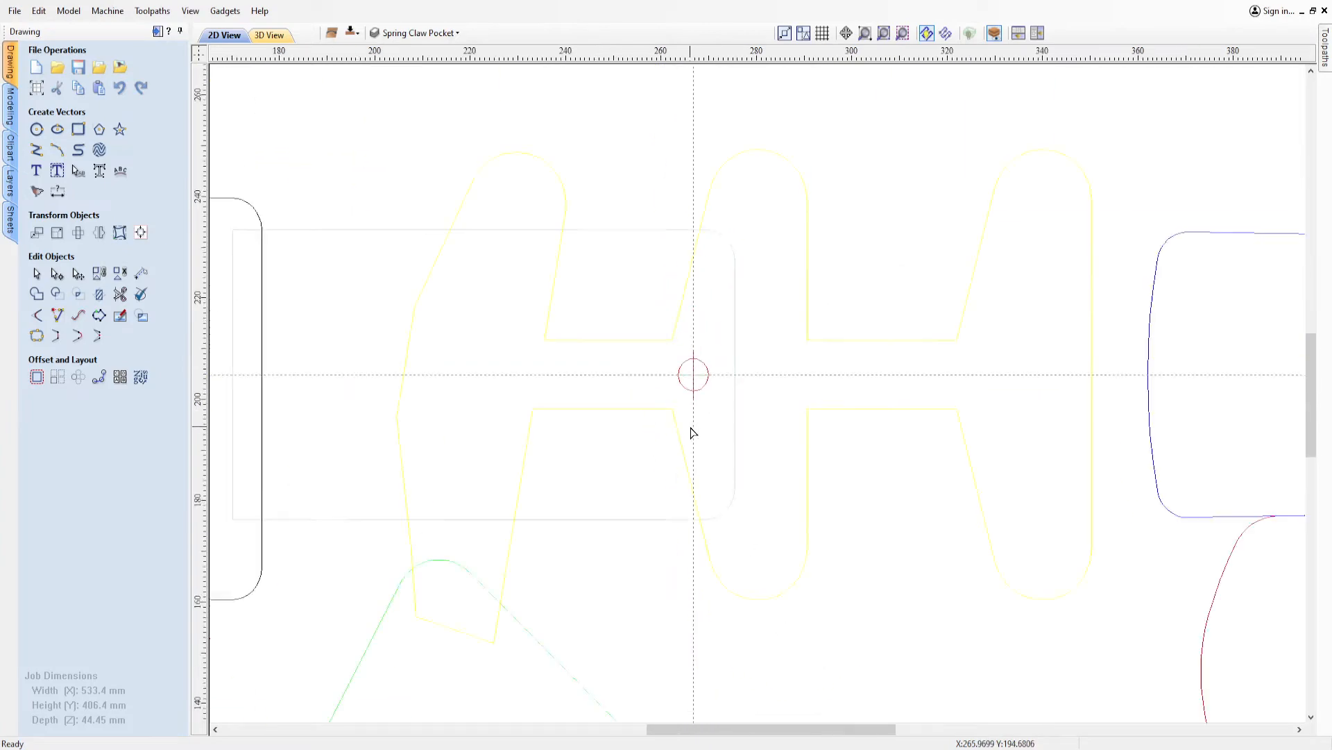
{"action": "scroll", "coordinate": [763, 444], "scroll_direction": "up", "scroll_amount": 2}
{"action": "scroll", "coordinate": [705, 434], "scroll_direction": "down", "scroll_amount": 2}
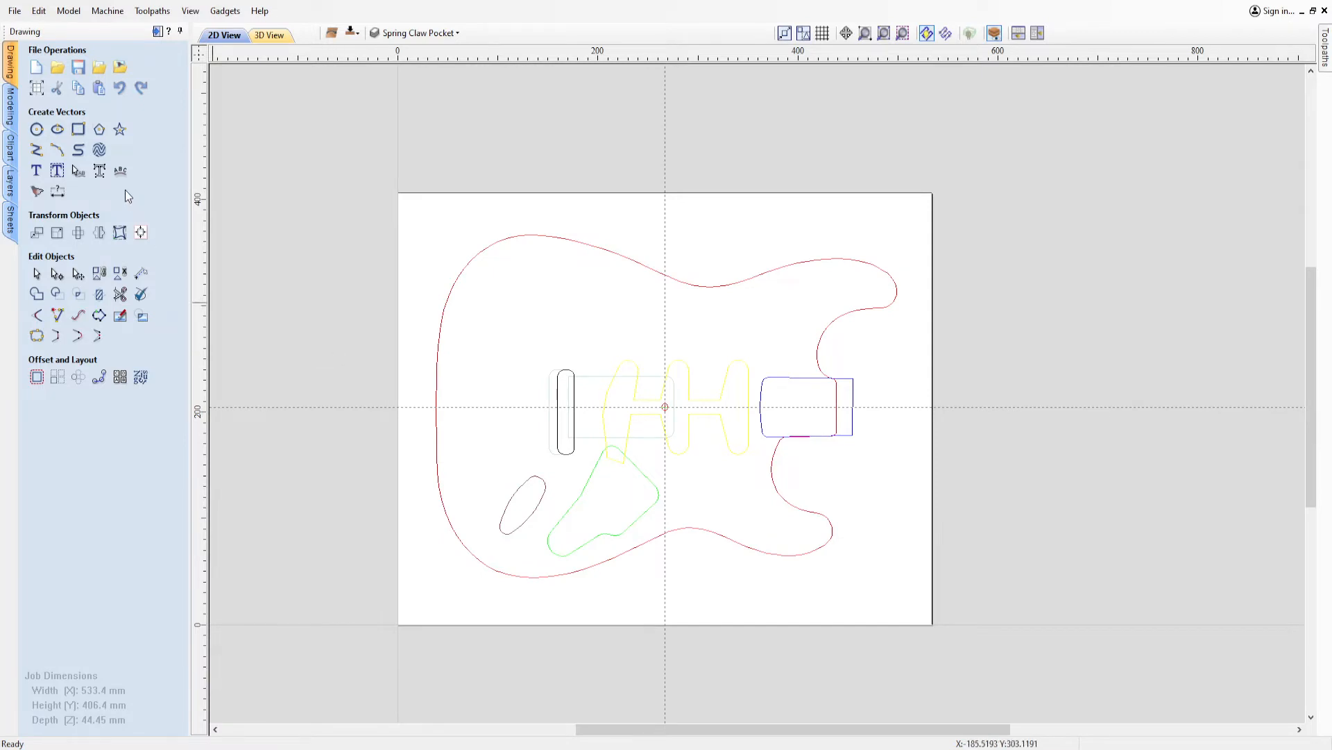
Measure the horizontal distance from the guide intersection to the blank area just beyond the body's tail end.
{"action": "left_click", "coordinate": [139, 276]}
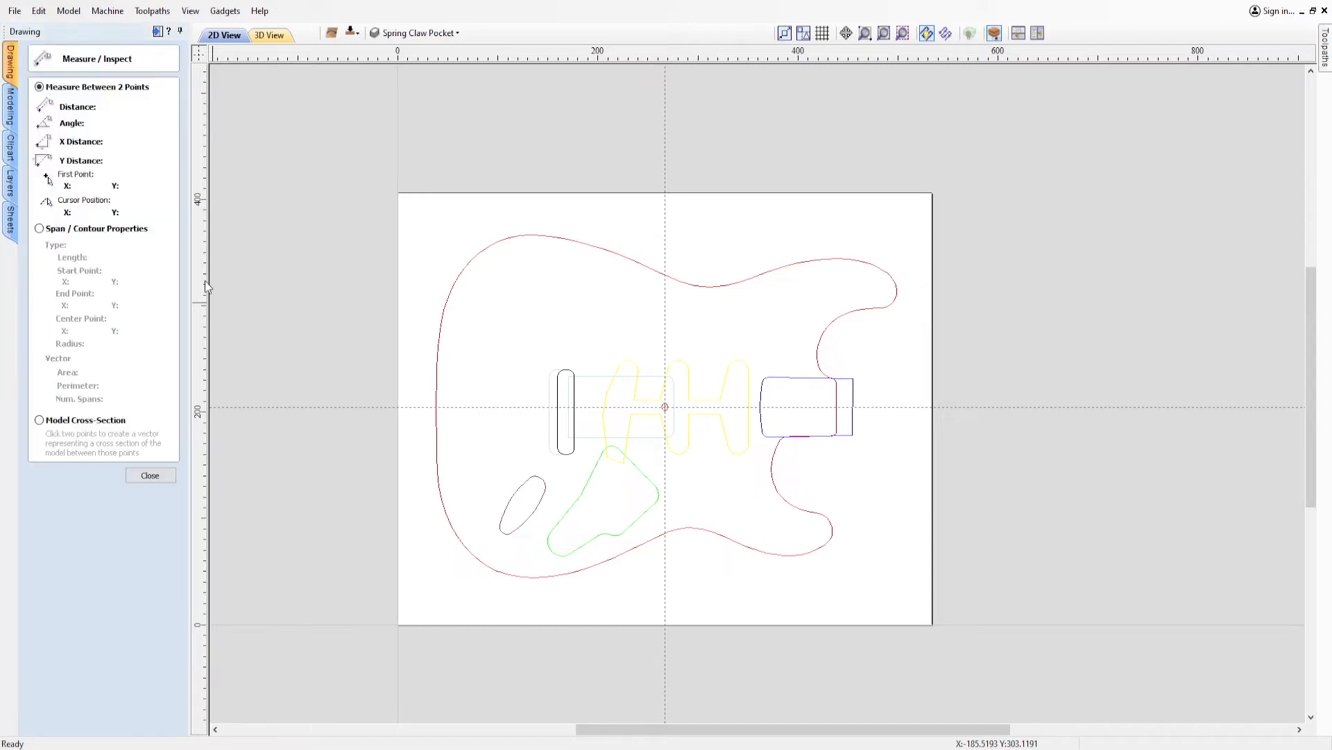
{"action": "left_click", "coordinate": [663, 408]}
{"action": "left_click_drag", "start_coordinate": [663, 408], "coordinate": [419, 408]}
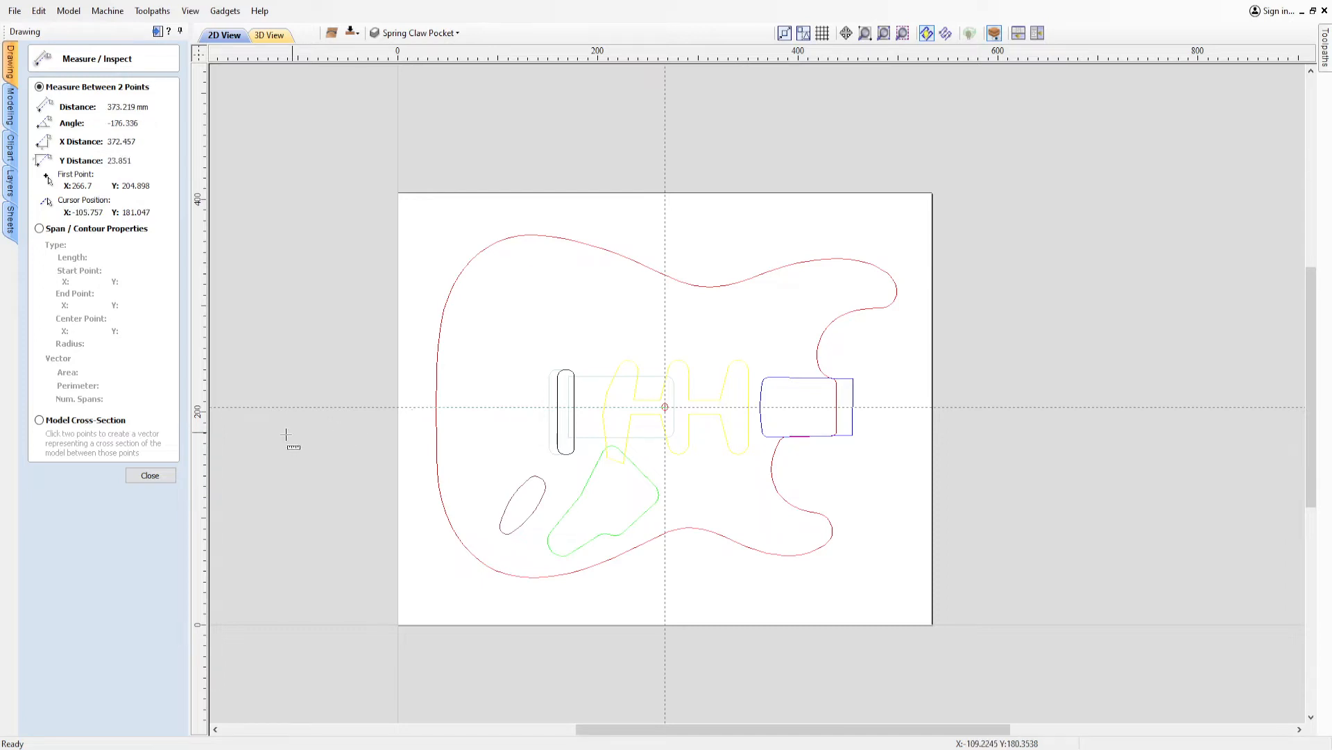
{"action": "left_click", "coordinate": [149, 476]}
Draw a circle of radius 3.175 mm centred on the guide intersection at X 266.7, Y 204.9.
{"action": "scroll", "coordinate": [645, 399], "scroll_direction": "up", "scroll_amount": 10}
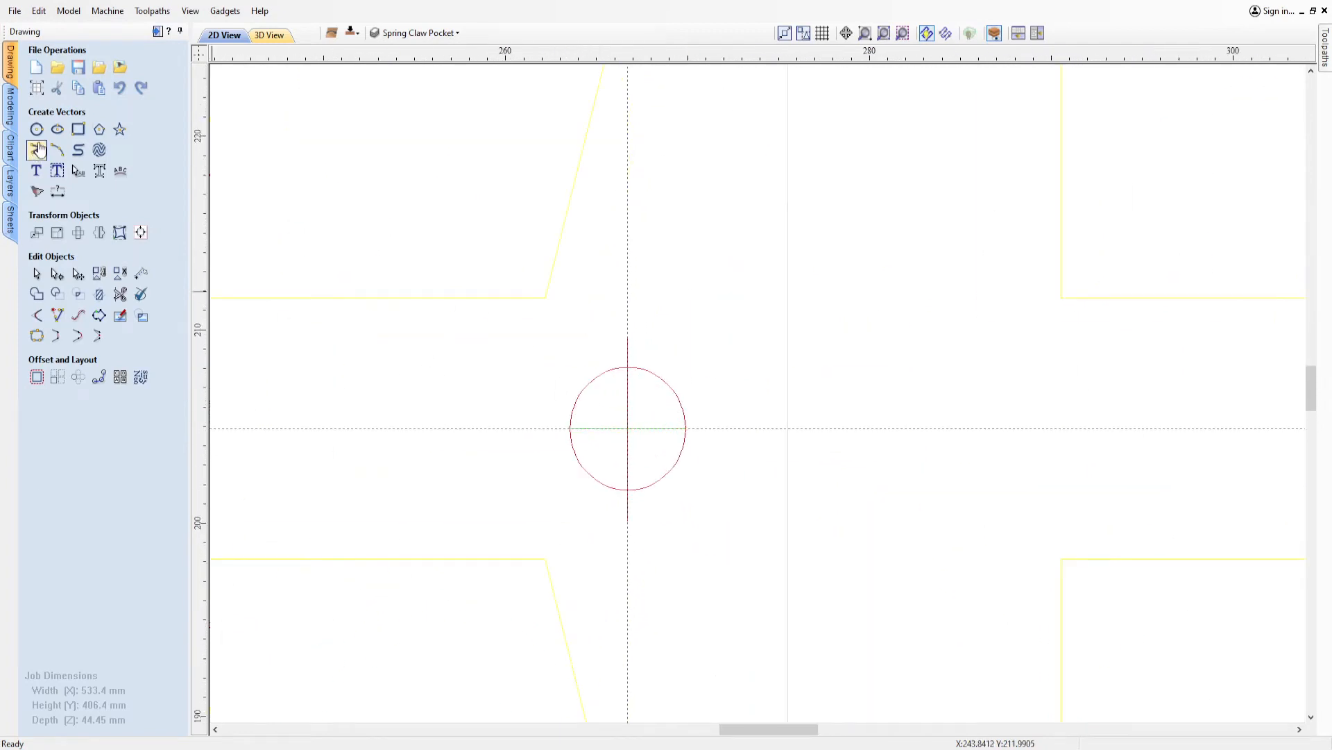
{"action": "left_click", "coordinate": [37, 129]}
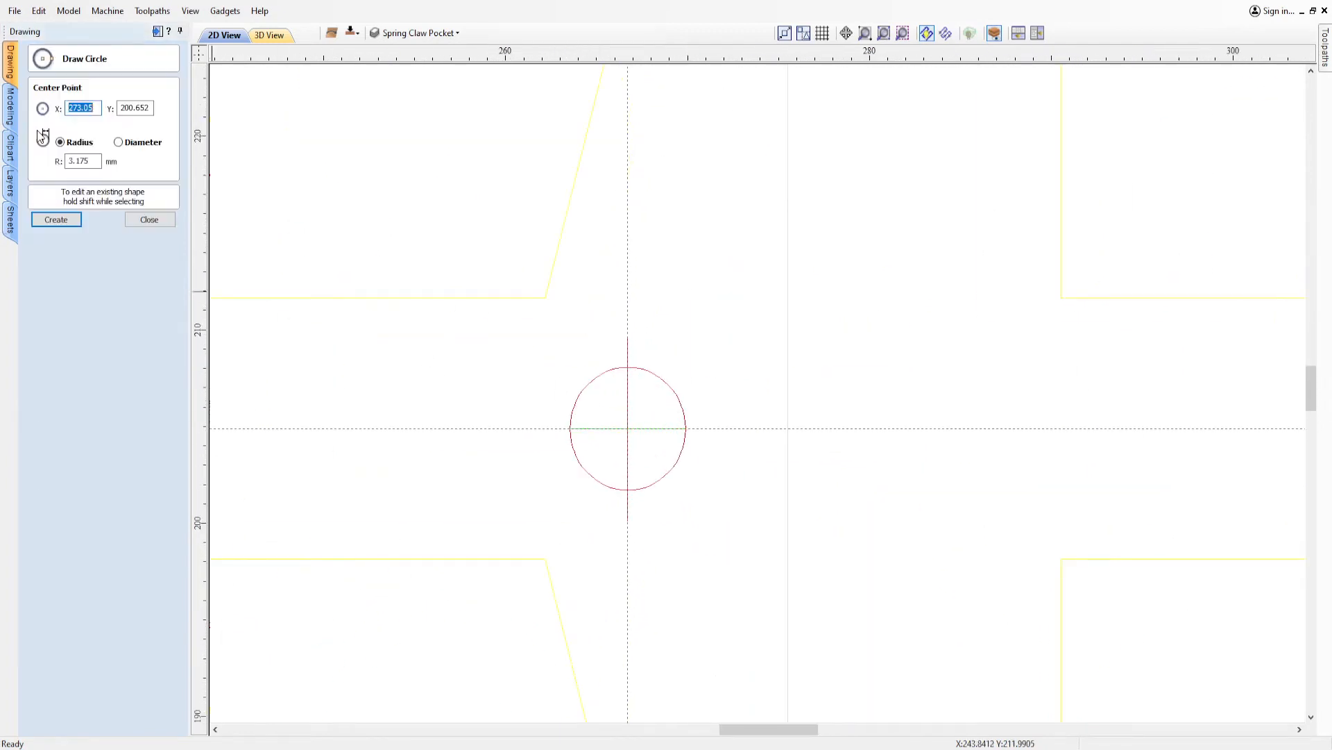
{"action": "left_click", "coordinate": [628, 428]}
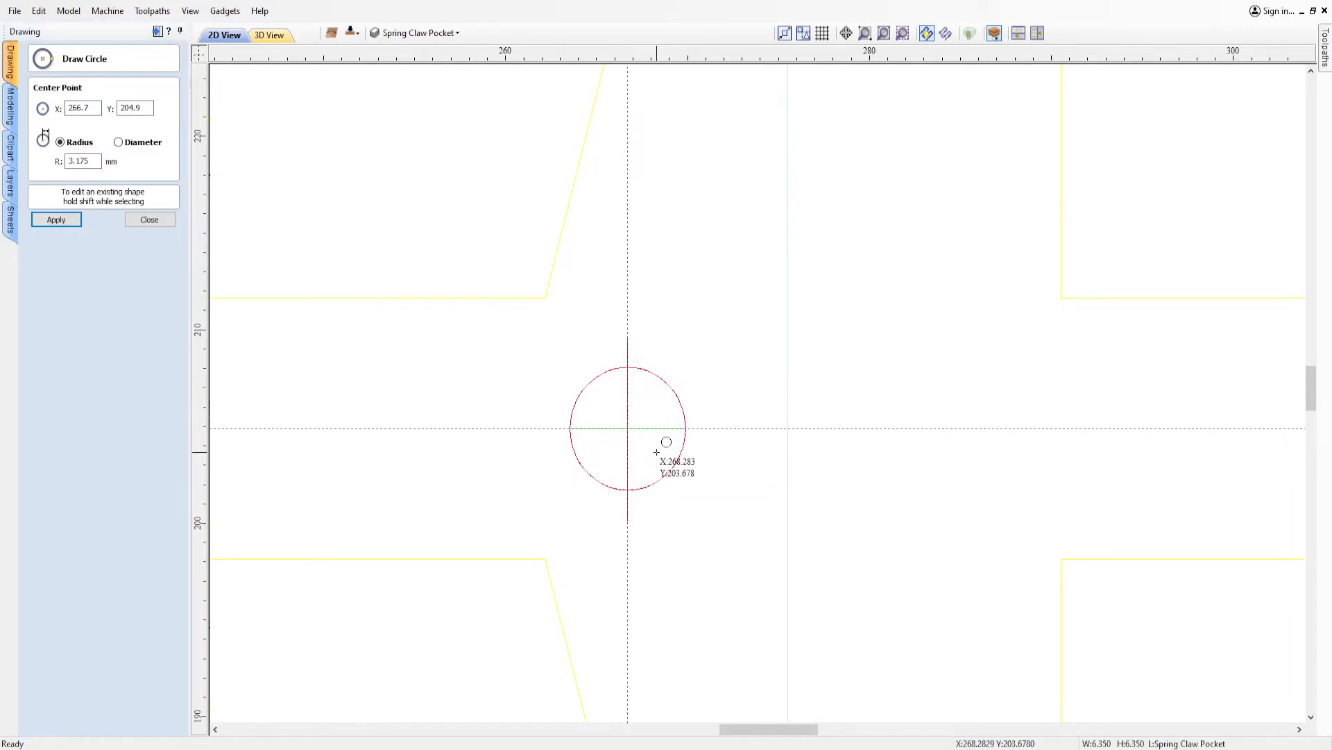
{"action": "left_click", "coordinate": [147, 220]}
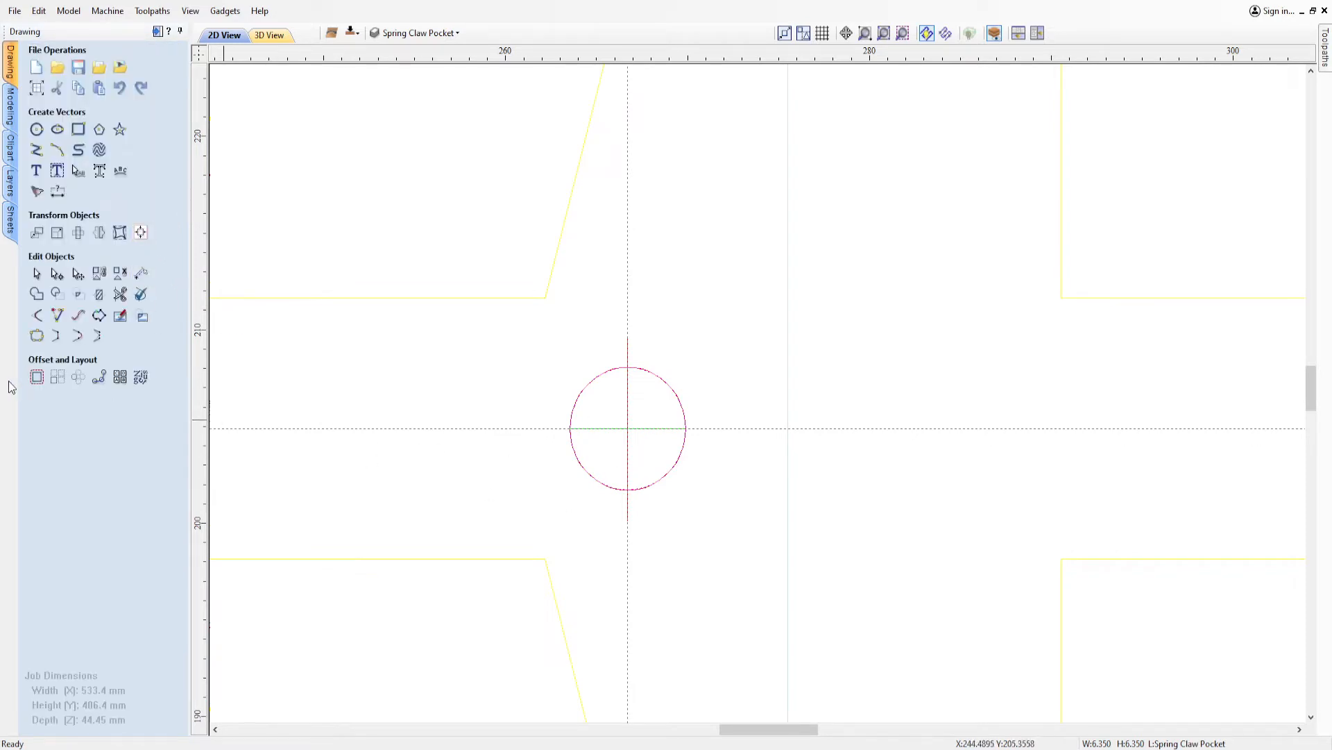
Array-copy the centre circle into one row of two columns with an X gap of 246.223 mm towards the neck end.
{"action": "left_click", "coordinate": [57, 377]}
{"action": "scroll", "coordinate": [757, 443], "scroll_direction": "down", "scroll_amount": 2}
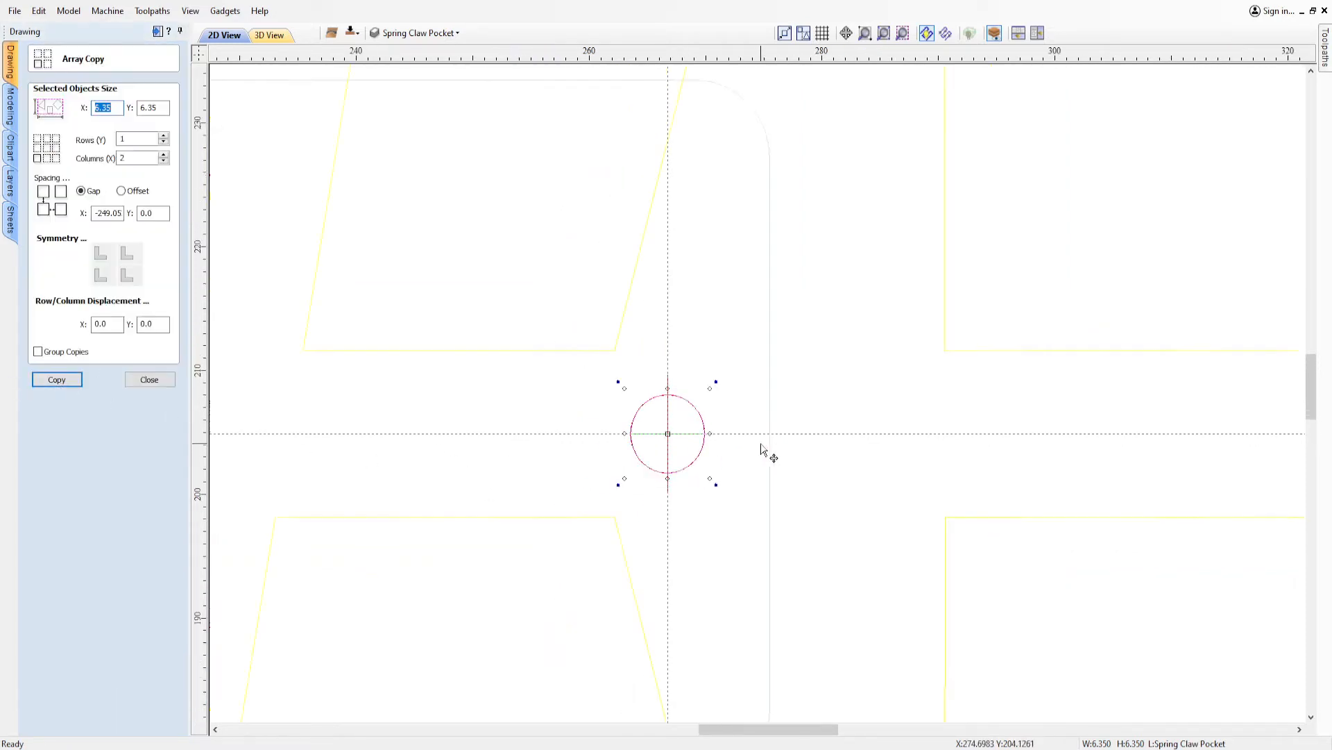
{"action": "scroll", "coordinate": [1081, 472], "scroll_direction": "down", "scroll_amount": 8}
{"action": "scroll", "coordinate": [1113, 494], "scroll_direction": "up", "scroll_amount": 2}
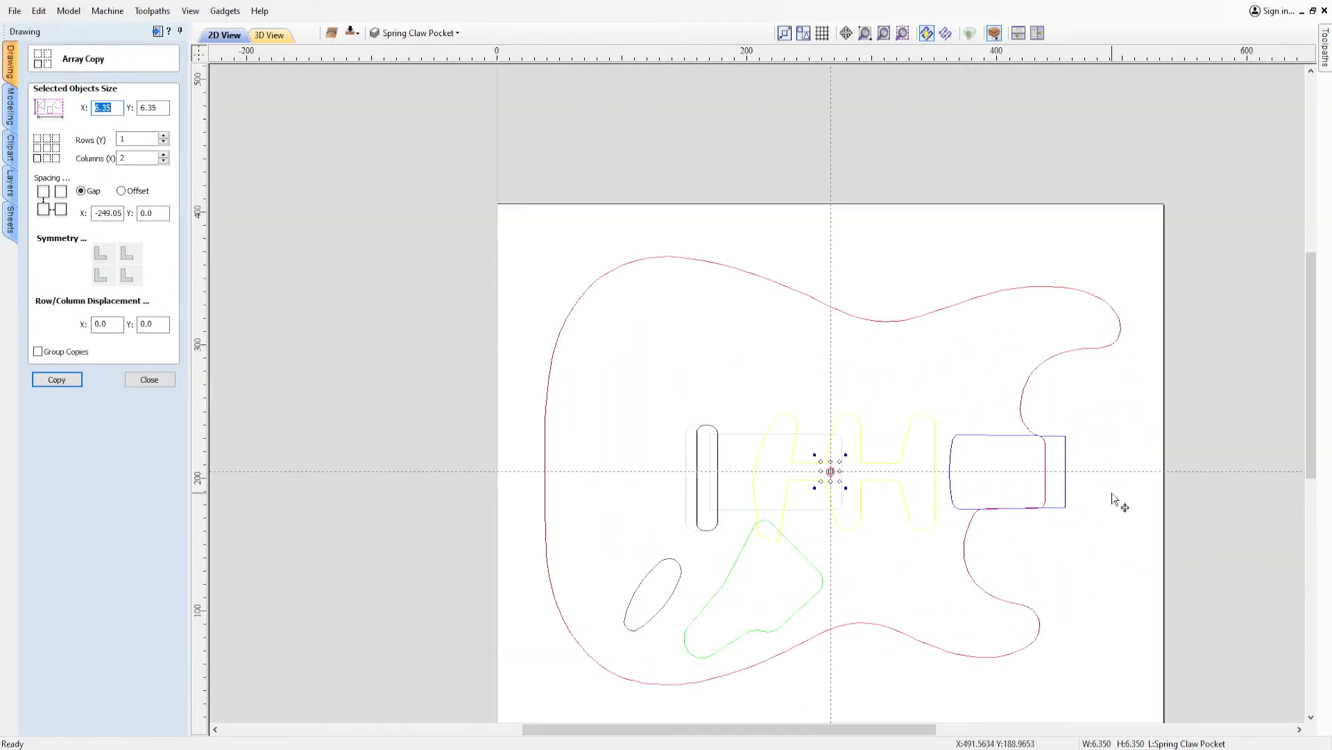
{"action": "scroll", "coordinate": [880, 486], "scroll_direction": "up", "scroll_amount": 5}
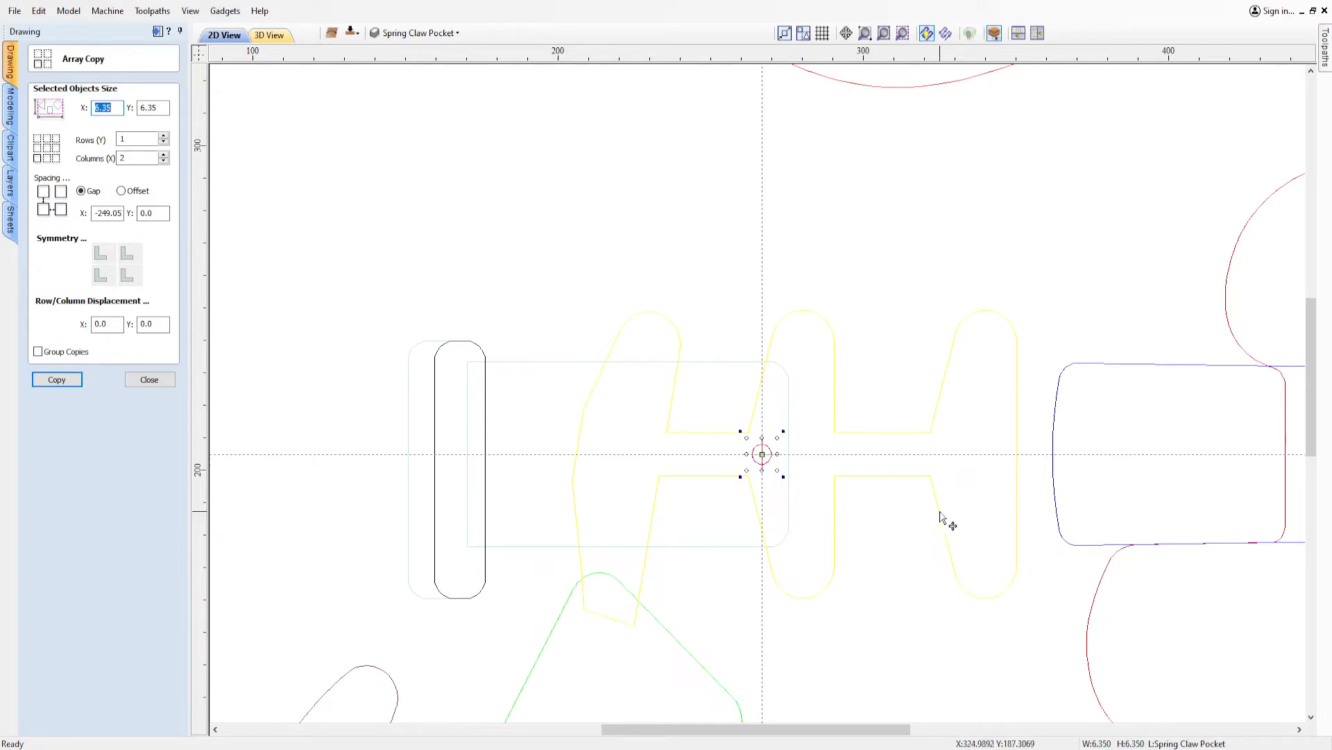
{"action": "scroll", "coordinate": [979, 507], "scroll_direction": "down", "scroll_amount": 2}
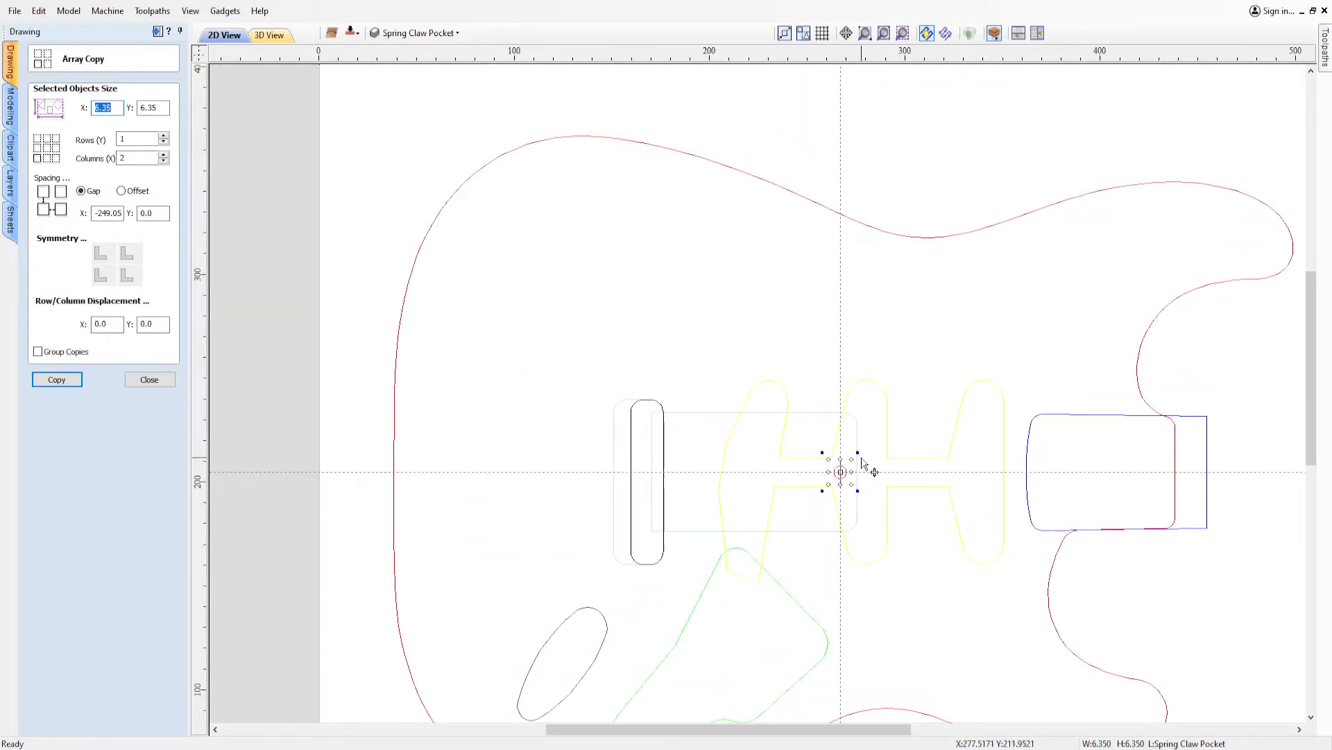
{"action": "double_click", "coordinate": [108, 213]}
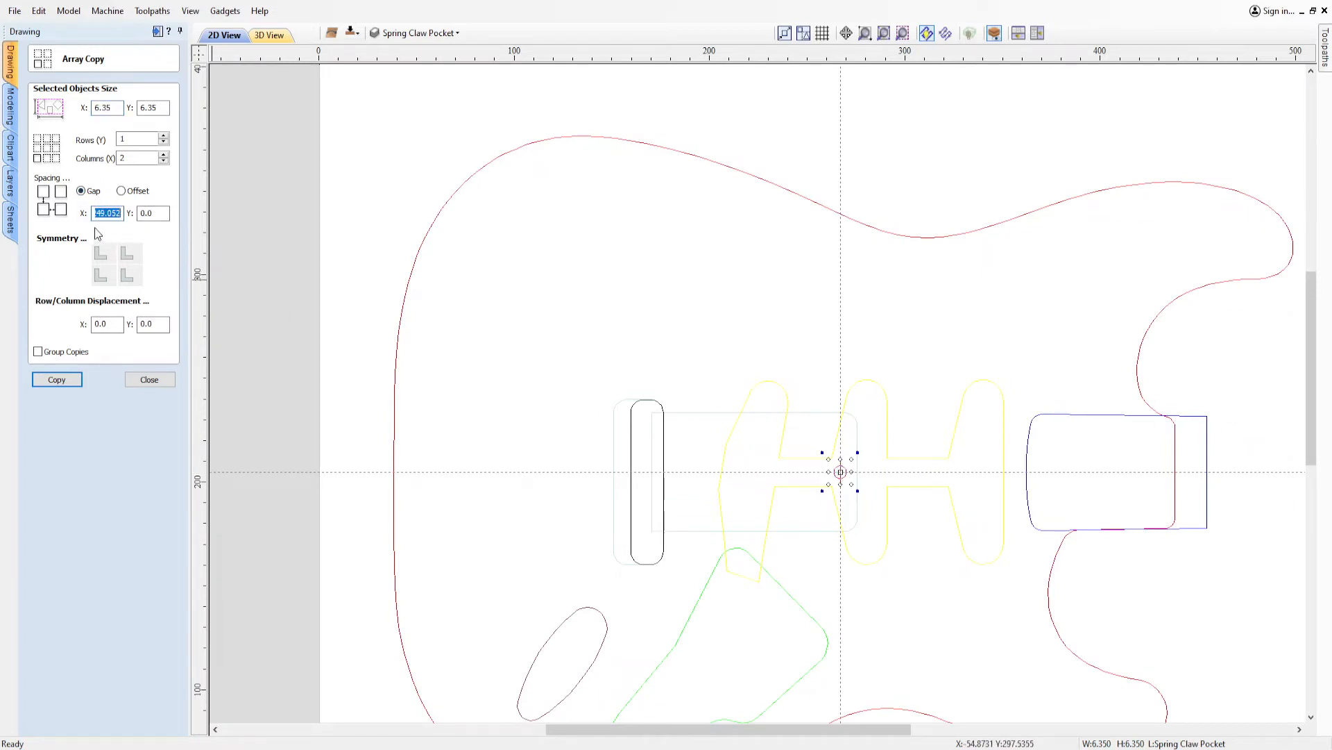
{"action": "key", "text": "BackSpace"}
{"action": "type", "text": "246.223"}
{"action": "left_click", "coordinate": [57, 379]}
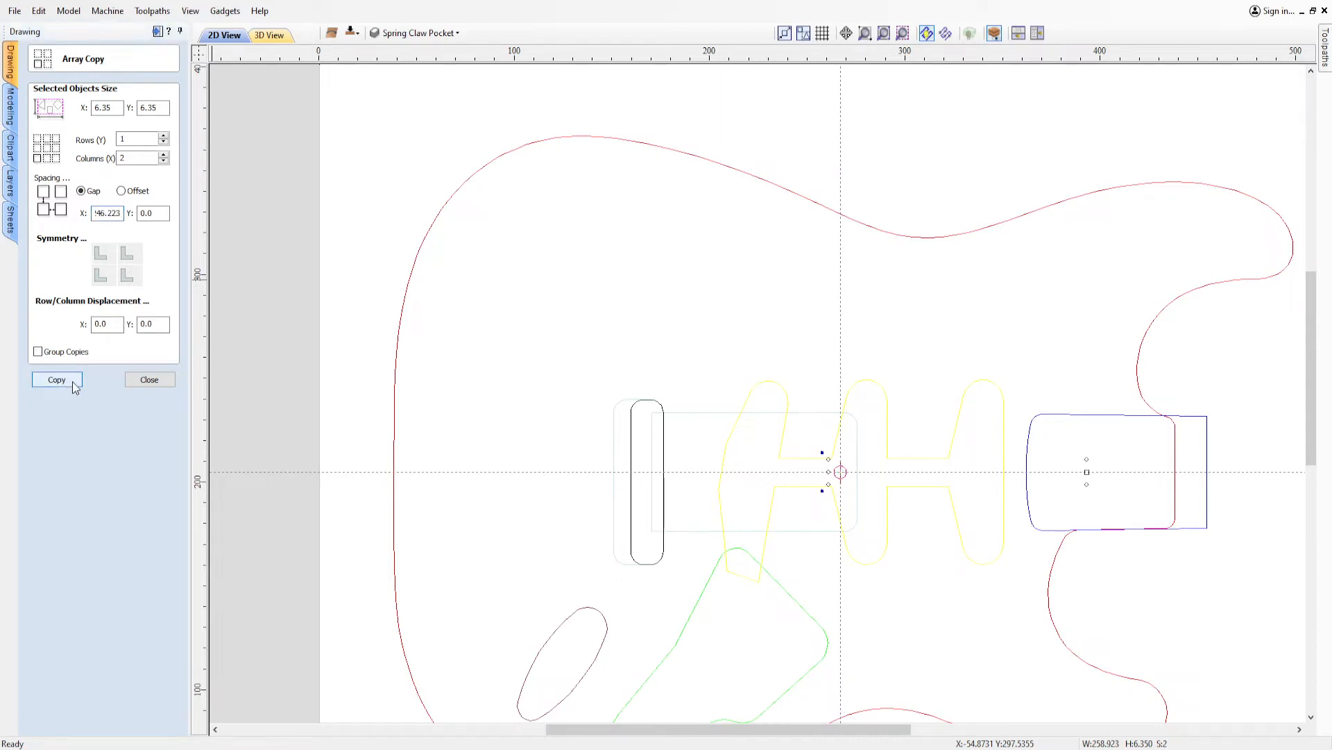
{"action": "scroll", "coordinate": [1139, 529], "scroll_direction": "down", "scroll_amount": 3}
{"action": "scroll", "coordinate": [1160, 539], "scroll_direction": "up", "scroll_amount": 6}
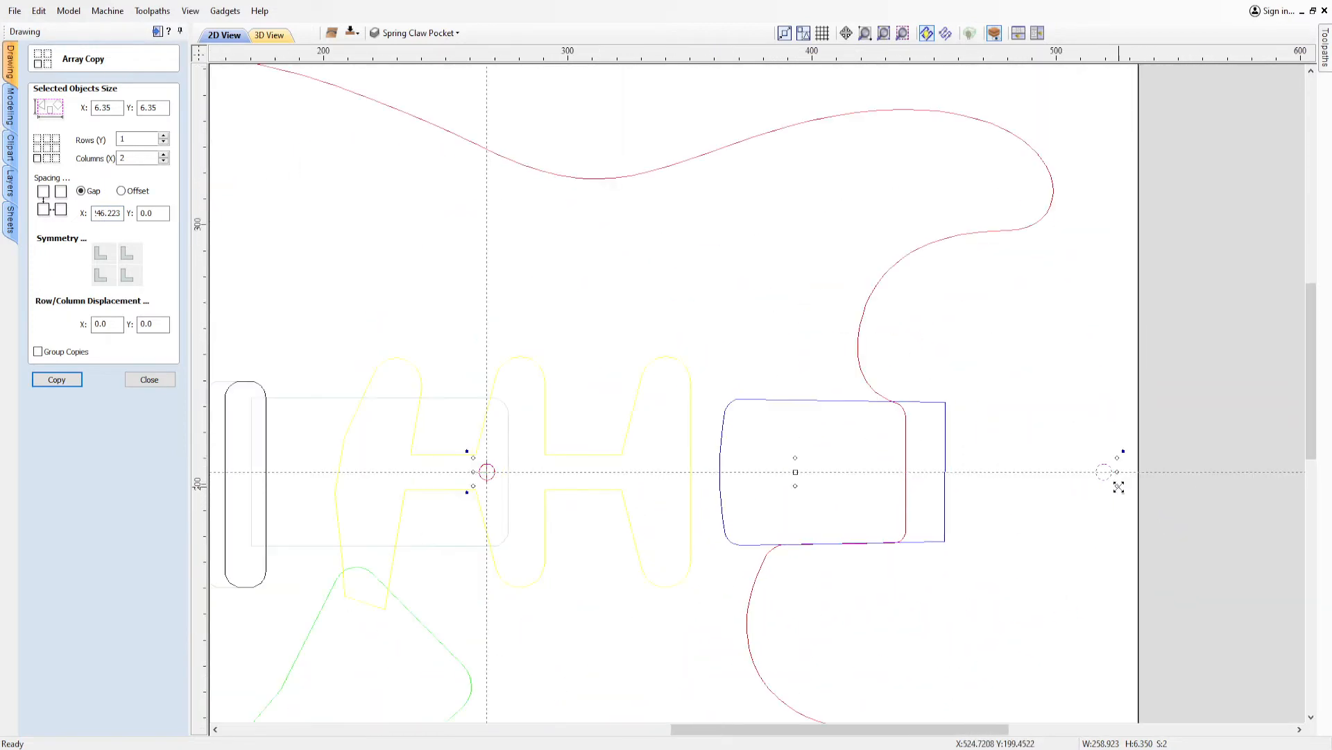
{"action": "scroll", "coordinate": [871, 515], "scroll_direction": "down", "scroll_amount": 1}
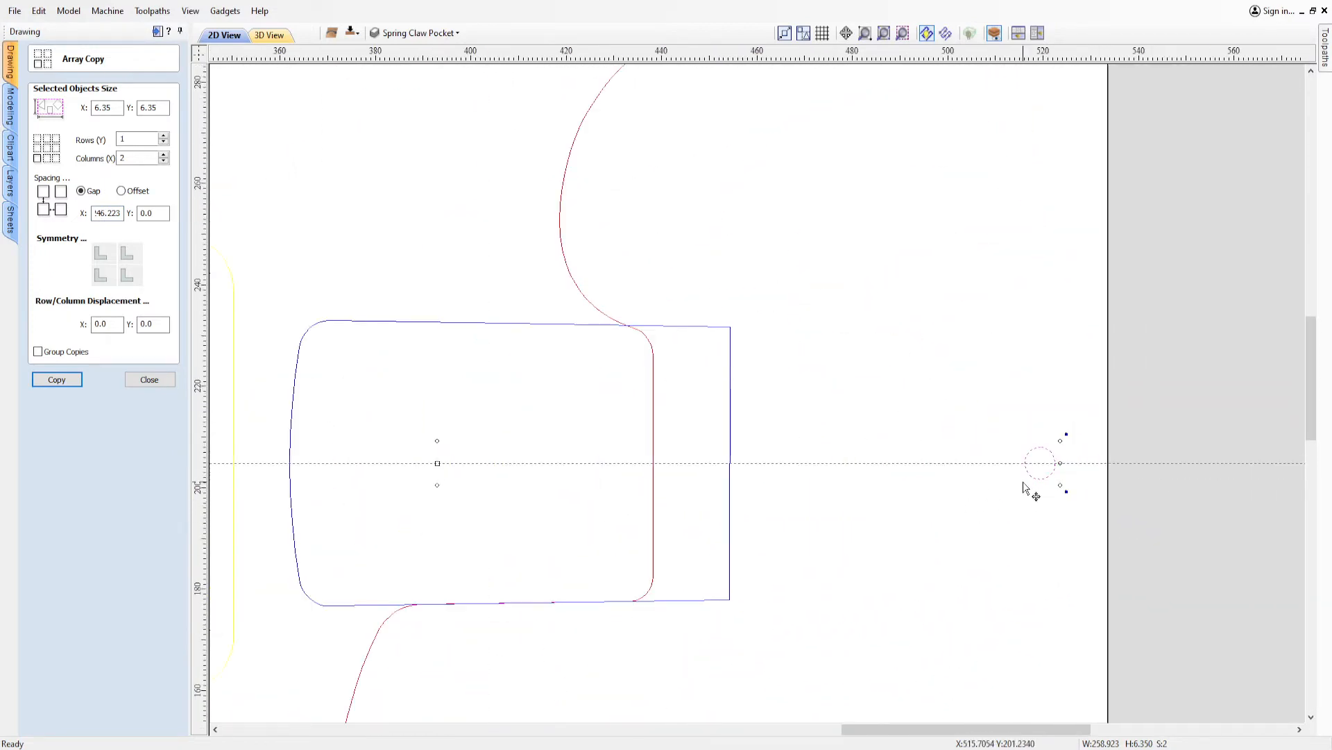
Array-copy the selected circles in the opposite direction with an X gap of -246.223 mm to place a hole beyond the body's tail end.
{"action": "scroll", "coordinate": [930, 553], "scroll_direction": "down", "scroll_amount": 4}
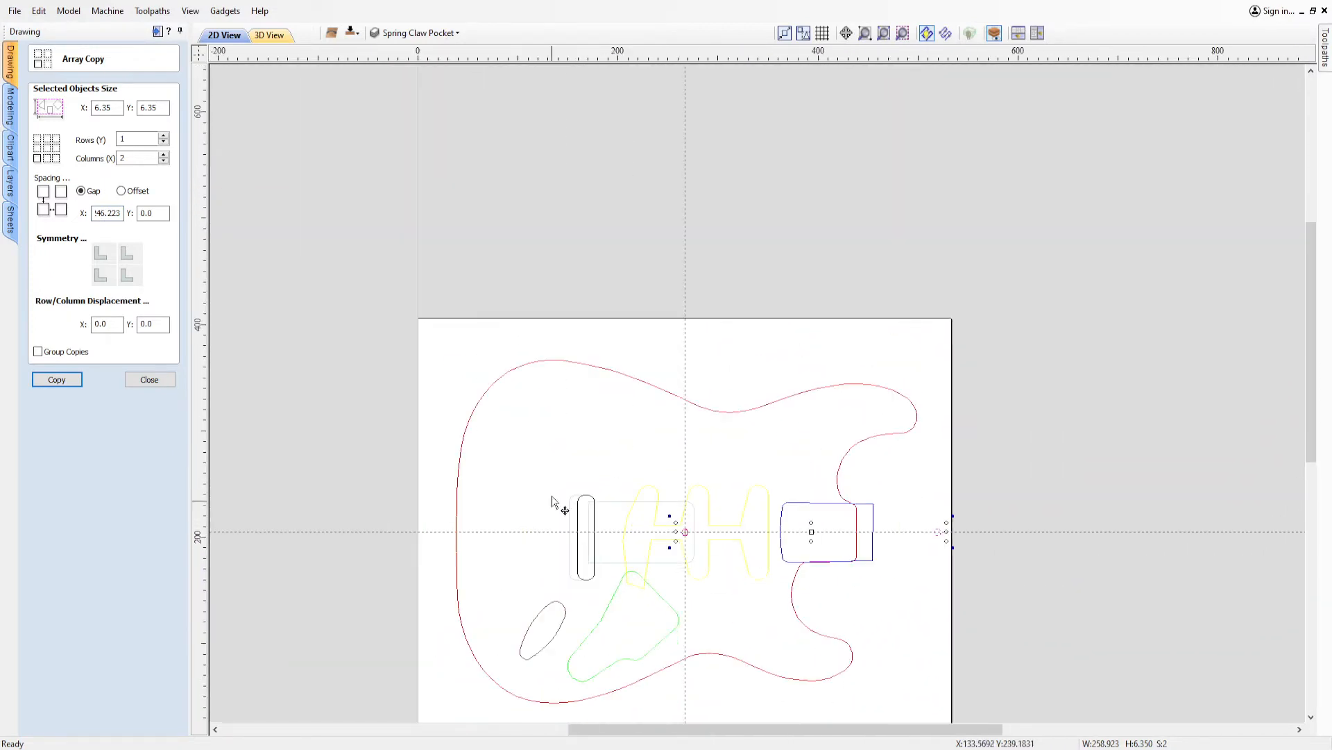
{"action": "scroll", "coordinate": [715, 561], "scroll_direction": "up", "scroll_amount": 2}
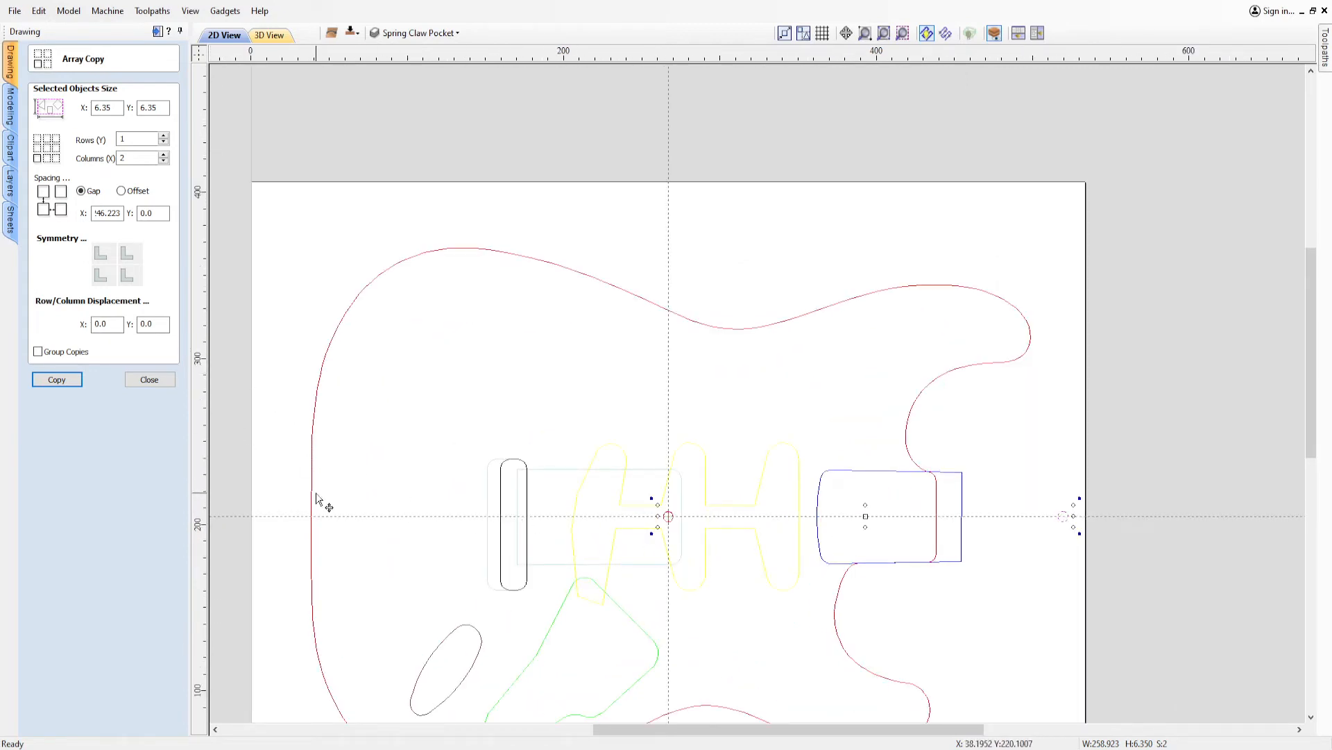
{"action": "left_click_drag", "start_coordinate": [121, 213], "coordinate": [88, 222]}
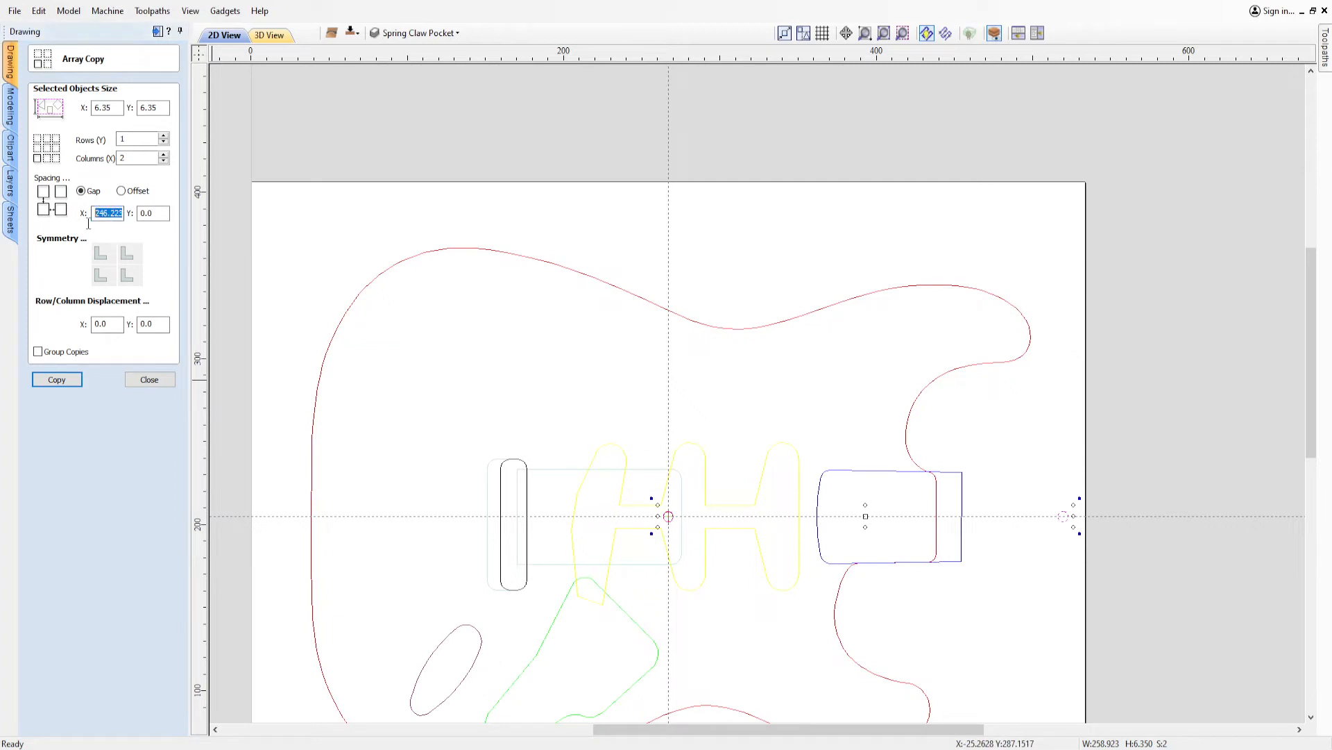
{"action": "key", "text": "BackSpace"}
{"action": "type", "text": "-"}
{"action": "type", "text": "246"}
{"action": "type", "text": ".223"}
{"action": "left_click", "coordinate": [59, 382]}
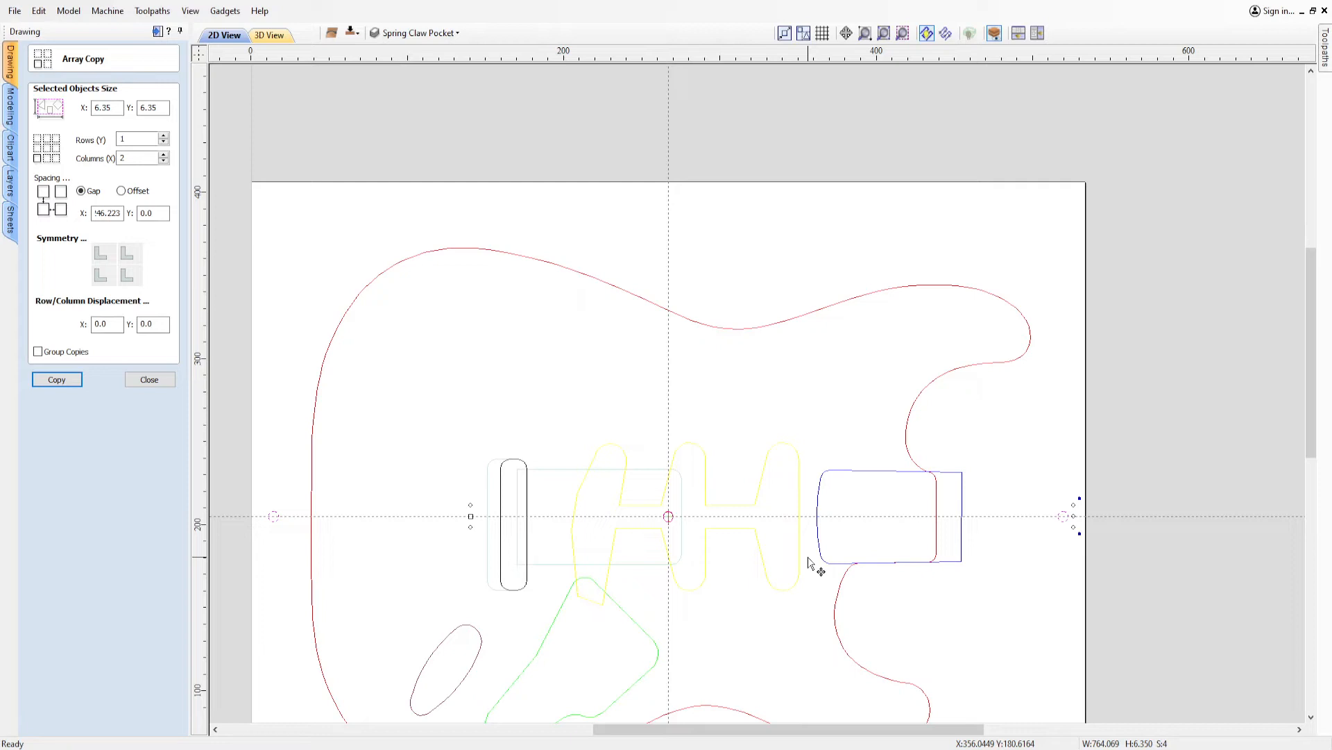
{"action": "left_click", "coordinate": [148, 382]}
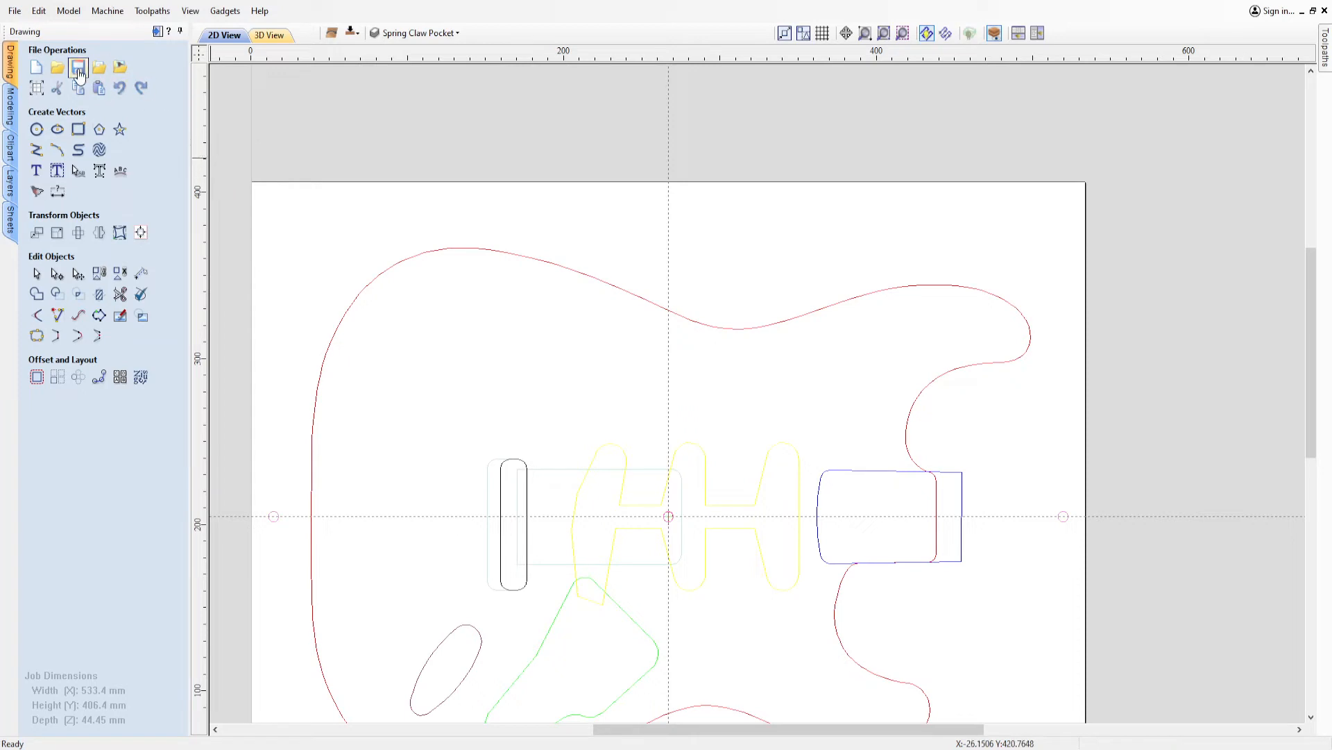
{"action": "scroll", "coordinate": [1097, 582], "scroll_direction": "down", "scroll_amount": 2}
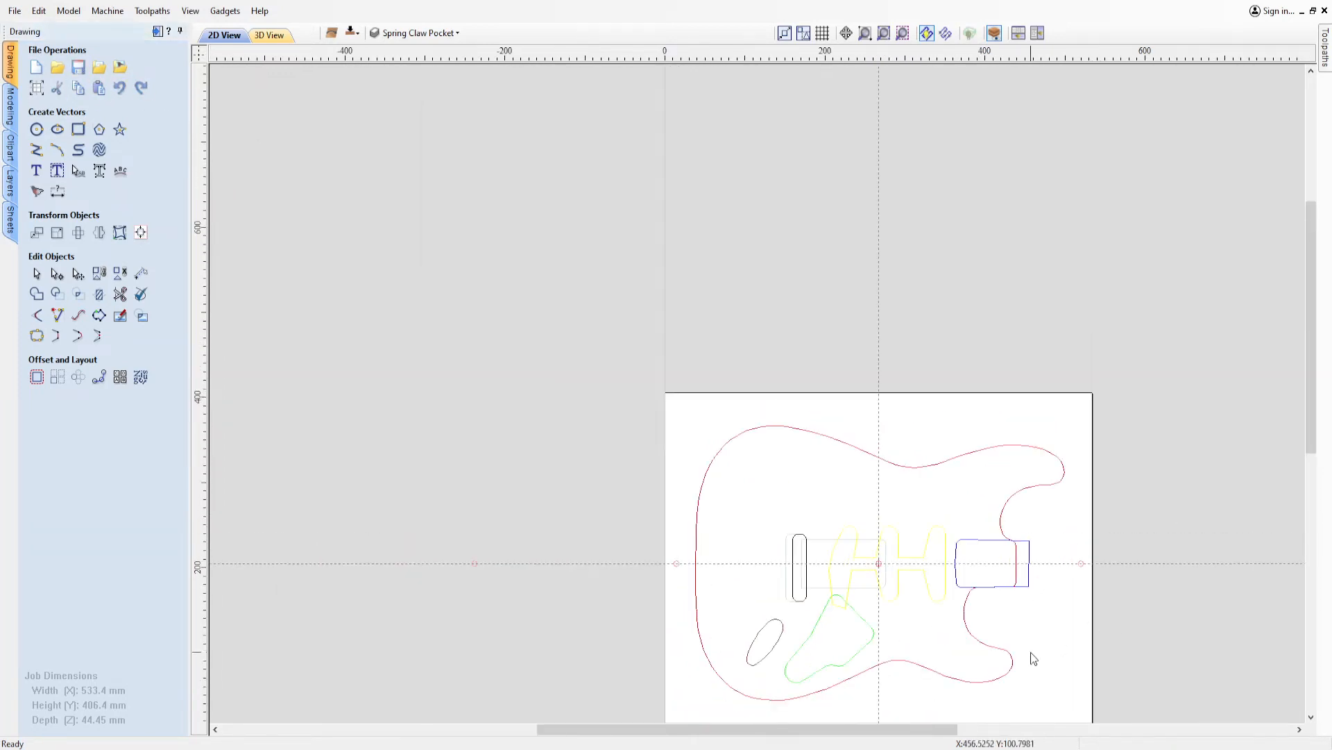
{"action": "scroll", "coordinate": [957, 652], "scroll_direction": "down", "scroll_amount": 2}
{"action": "scroll", "coordinate": [919, 520], "scroll_direction": "up", "scroll_amount": 2}
{"action": "scroll", "coordinate": [879, 111], "scroll_direction": "up", "scroll_amount": 2}
{"action": "scroll", "coordinate": [1084, 503], "scroll_direction": "down", "scroll_amount": 1}
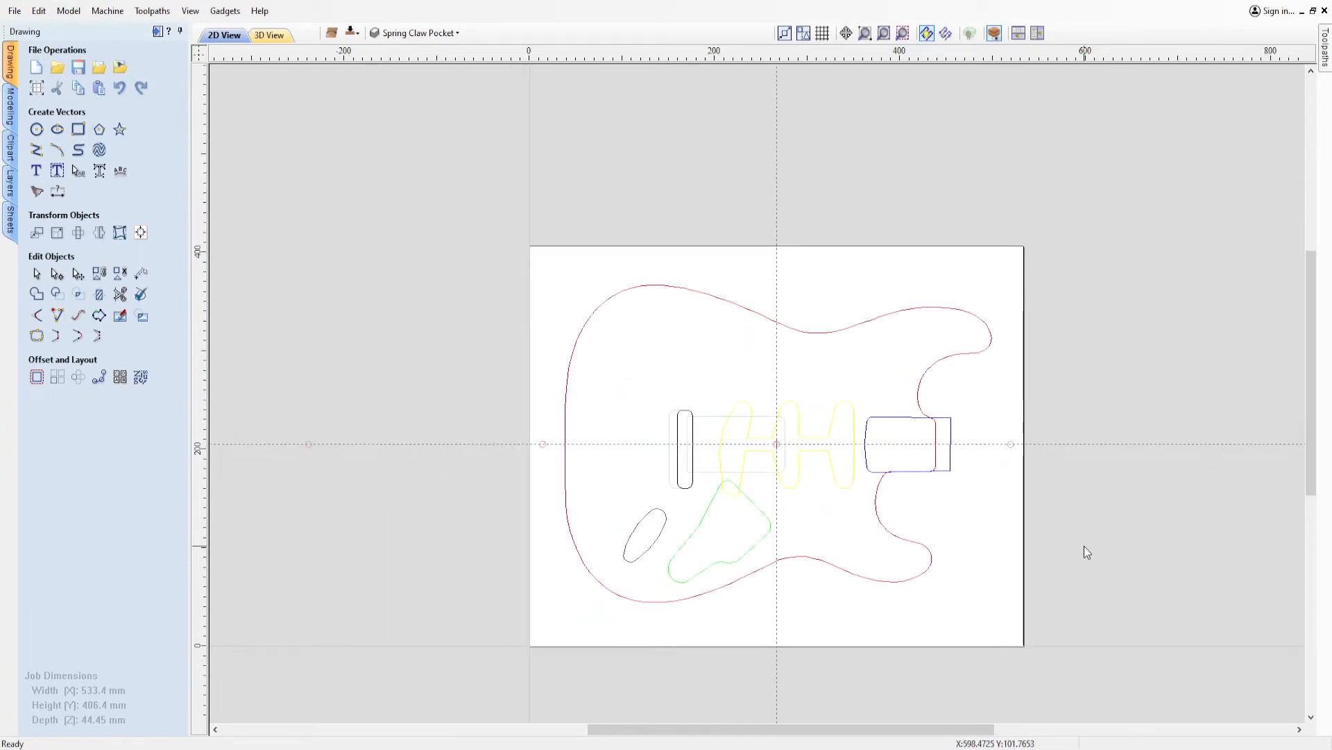
{"action": "scroll", "coordinate": [1112, 562], "scroll_direction": "up", "scroll_amount": 1}
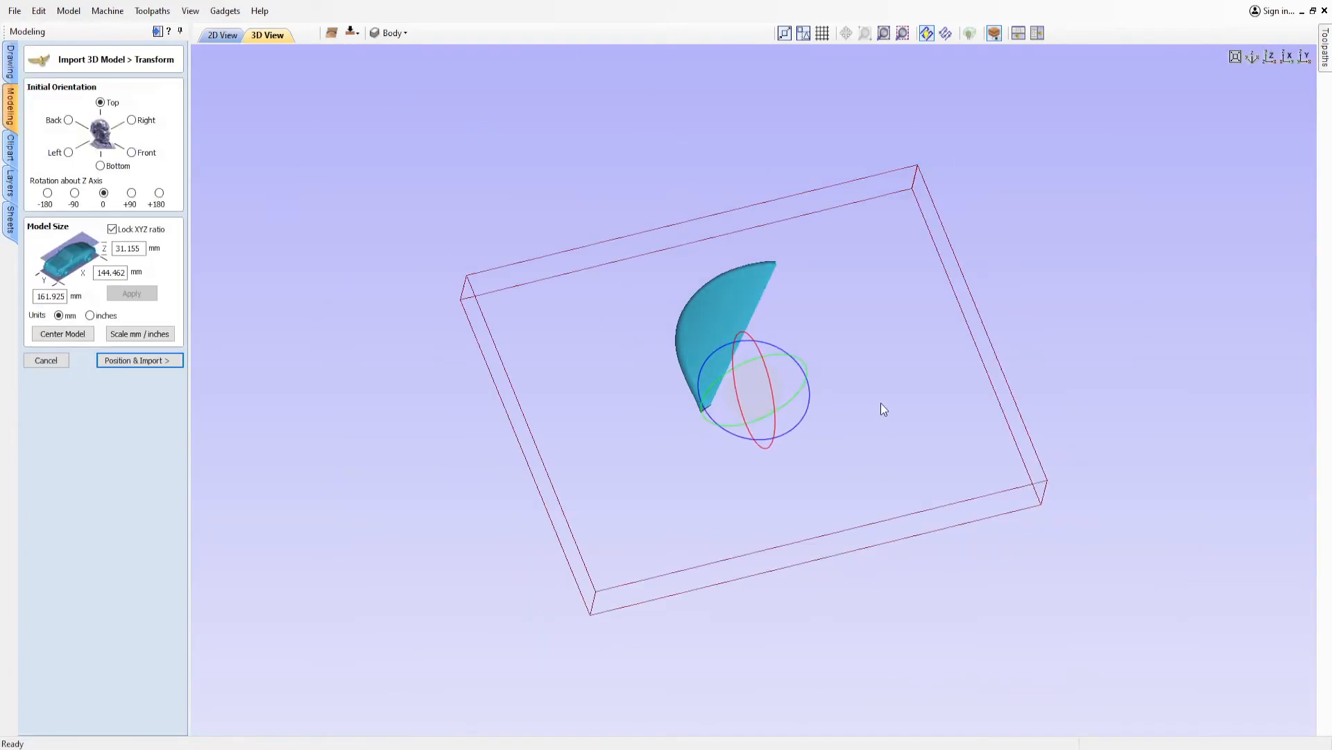
Import the arm contour 3D model at a depth below top of 31.155 mm, discarding data below the zero plane.
{"action": "scroll", "coordinate": [724, 339], "scroll_direction": "up", "scroll_amount": 5}
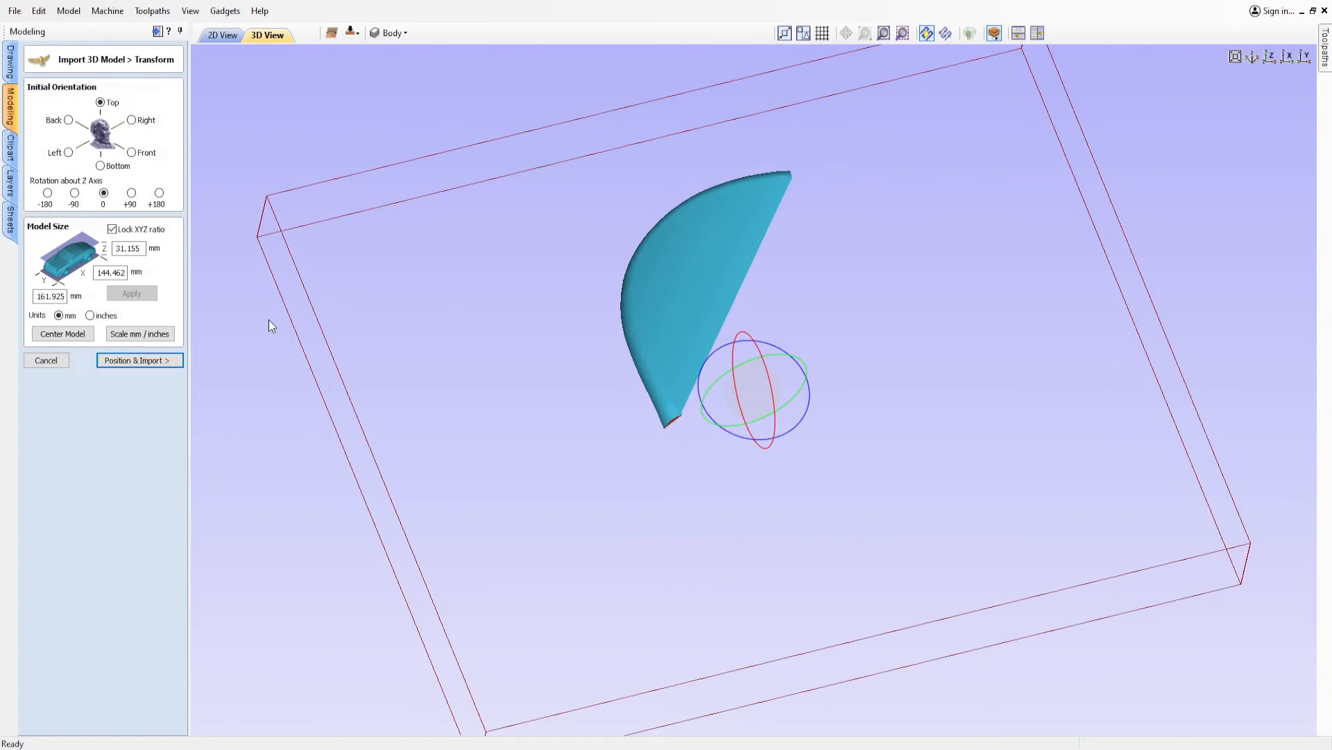
{"action": "left_click", "coordinate": [138, 360]}
{"action": "left_click_drag", "start_coordinate": [96, 134], "coordinate": [98, 153]}
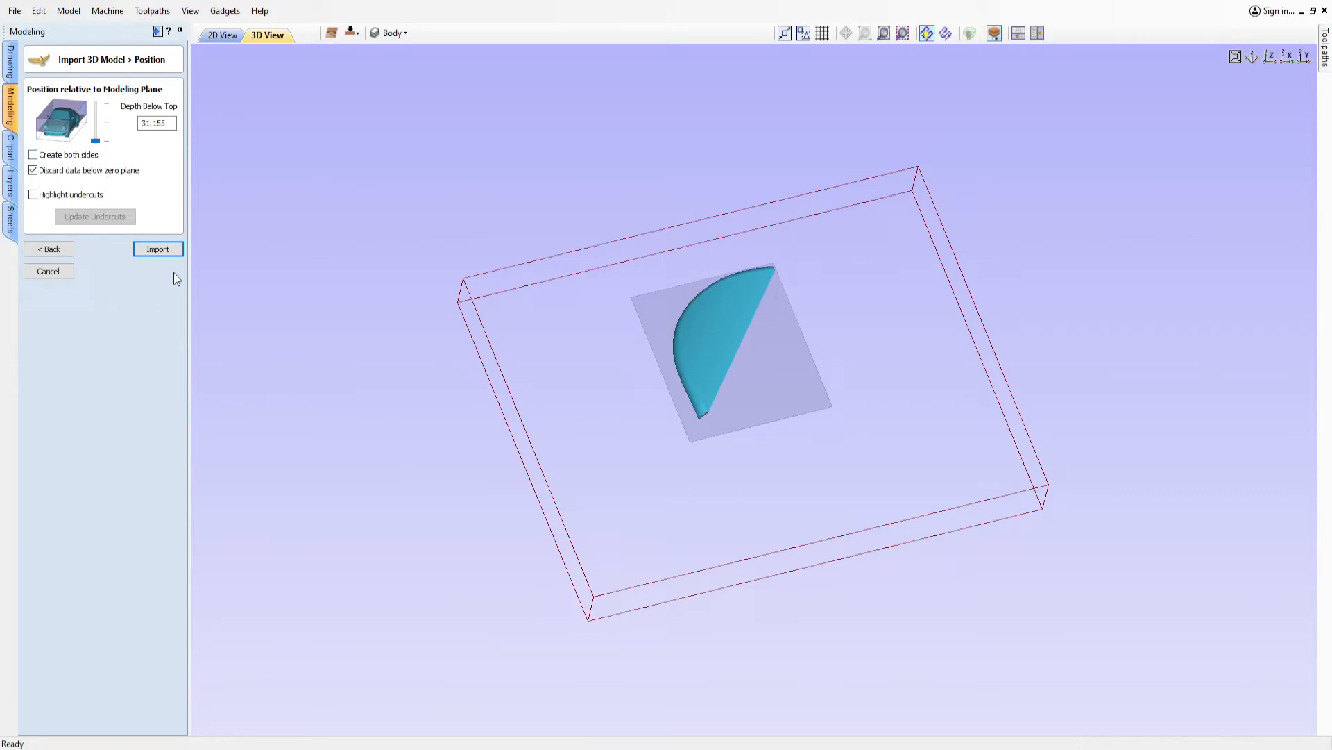
{"action": "left_click", "coordinate": [155, 249]}
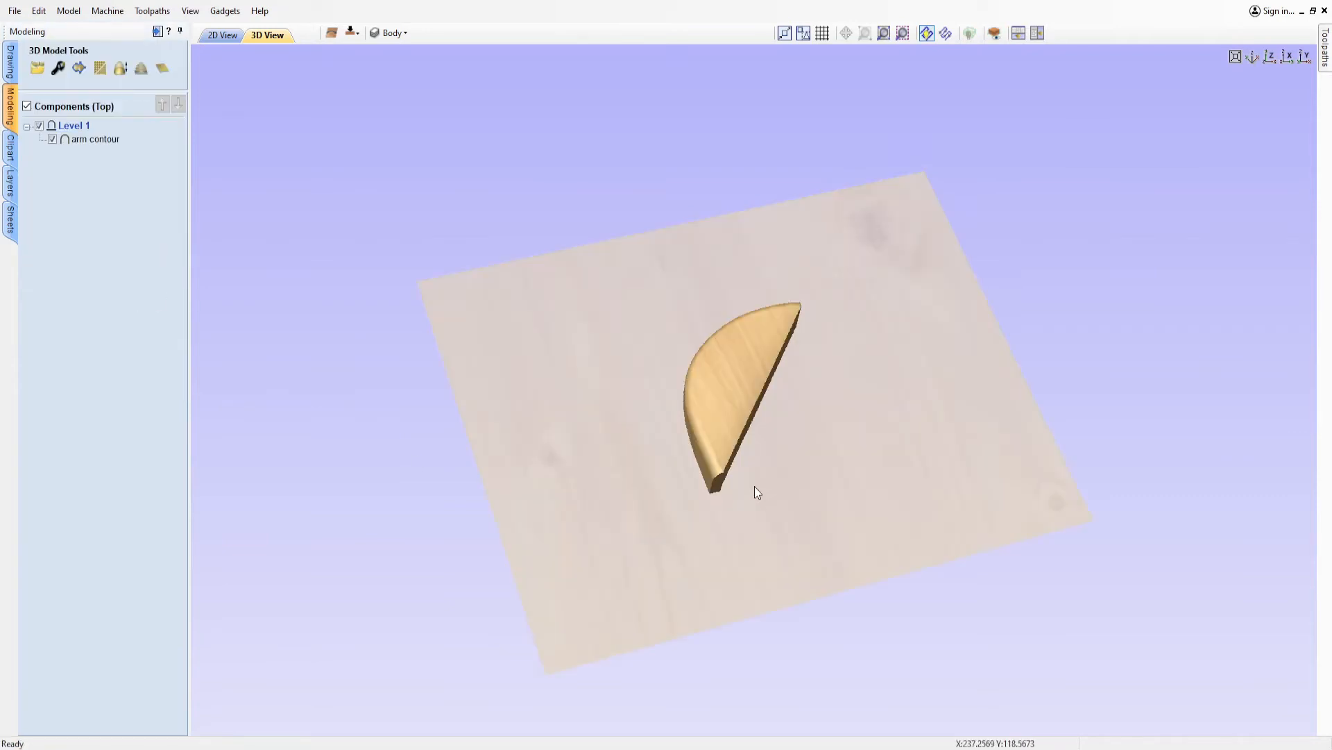
Move the arm contour component onto the upper tail-end curve of the body outline, centred at about X 110, Y 288 mm.
{"action": "left_click", "coordinate": [222, 34]}
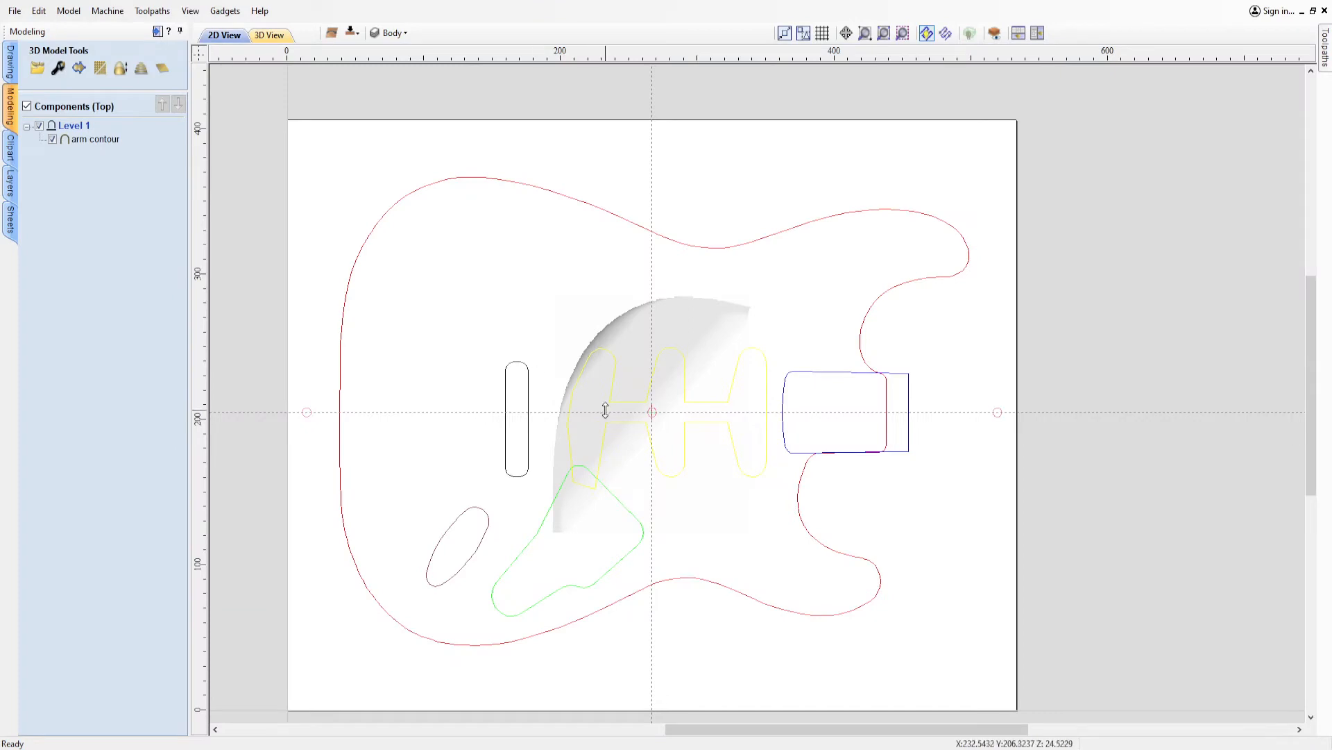
{"action": "left_click", "coordinate": [661, 364]}
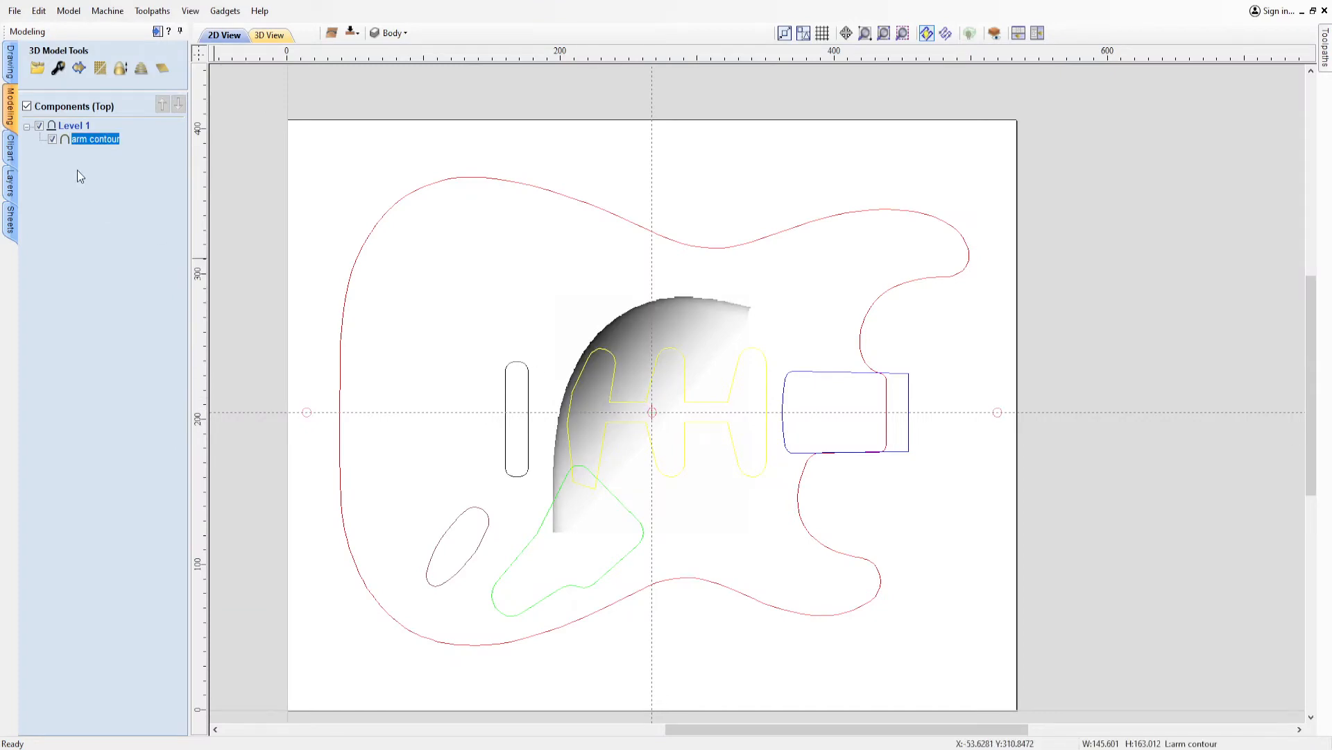
{"action": "left_click", "coordinate": [9, 56]}
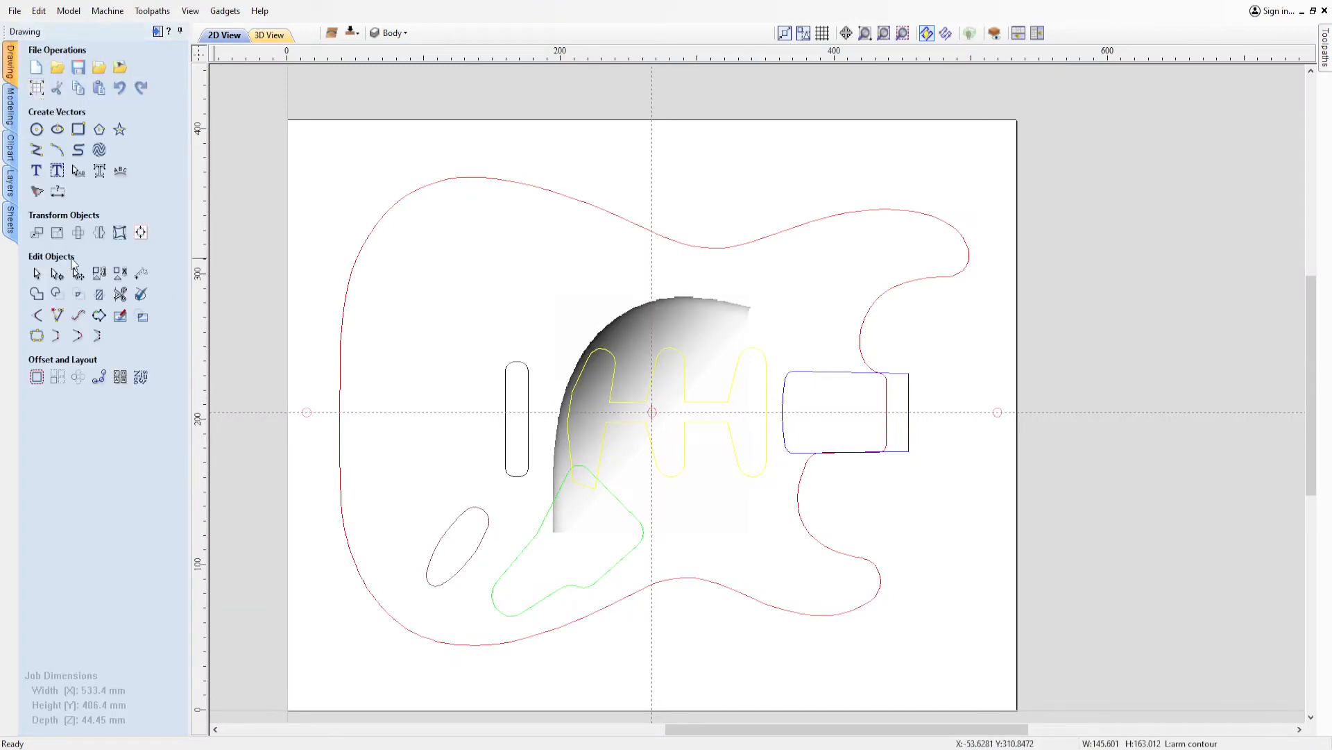
{"action": "left_click", "coordinate": [37, 234]}
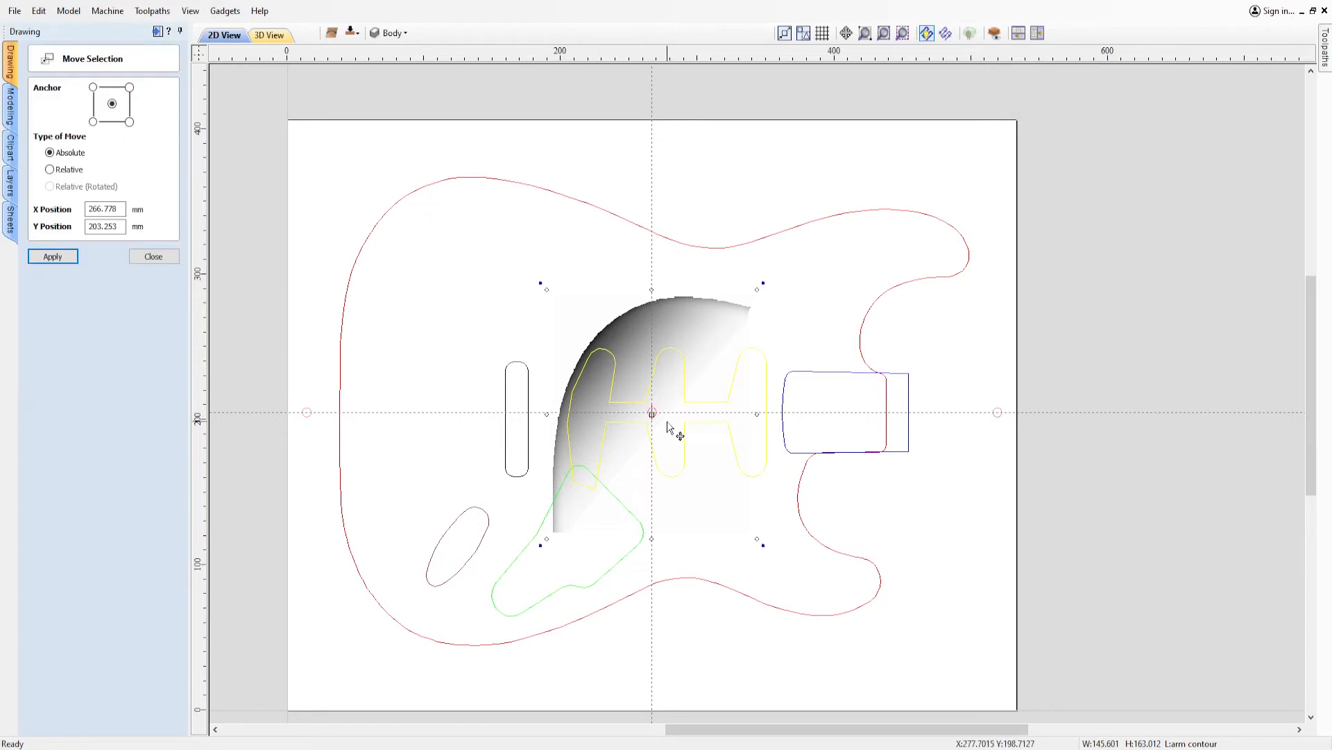
{"action": "left_click_drag", "start_coordinate": [650, 414], "coordinate": [437, 290]}
{"action": "scroll", "coordinate": [410, 258], "scroll_direction": "up", "scroll_amount": 1}
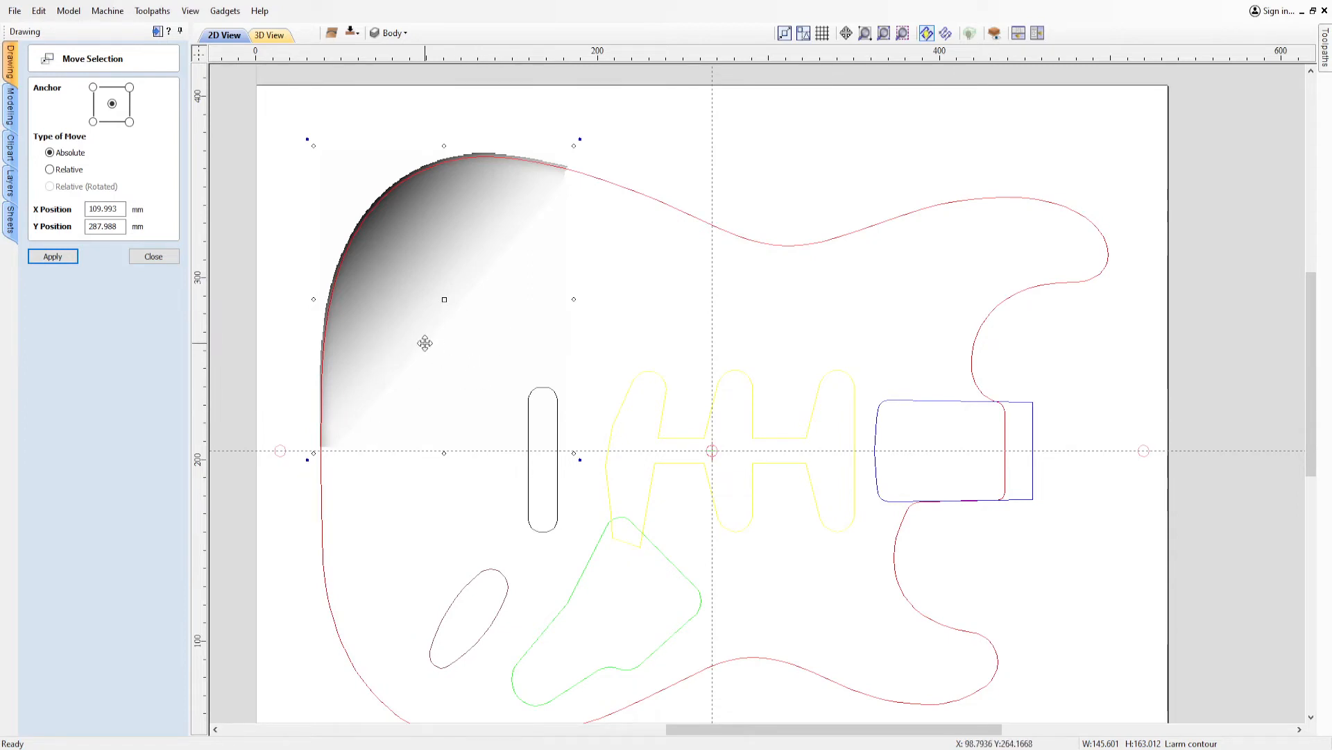
{"action": "left_click", "coordinate": [153, 256]}
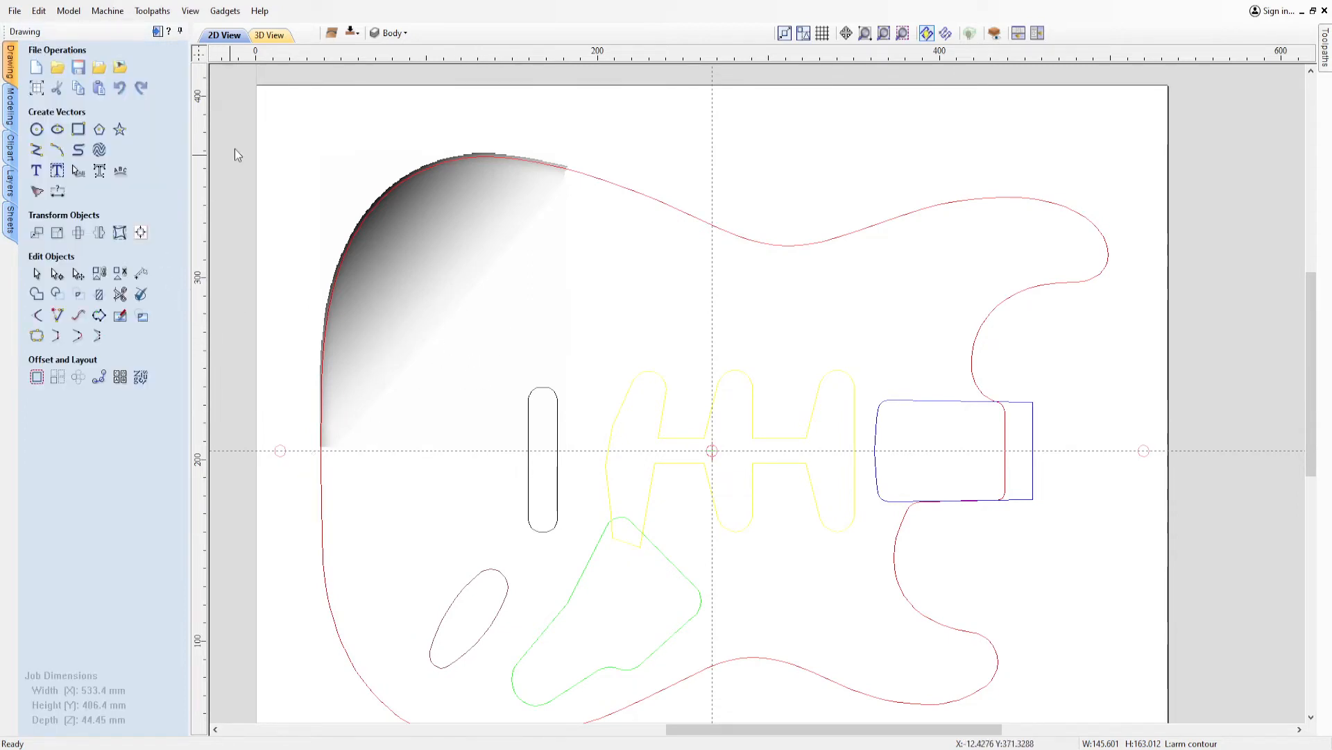
Inspect the placed arm contour in 2D and 3D, and compare the front side with the back side.
{"action": "left_click", "coordinate": [267, 35]}
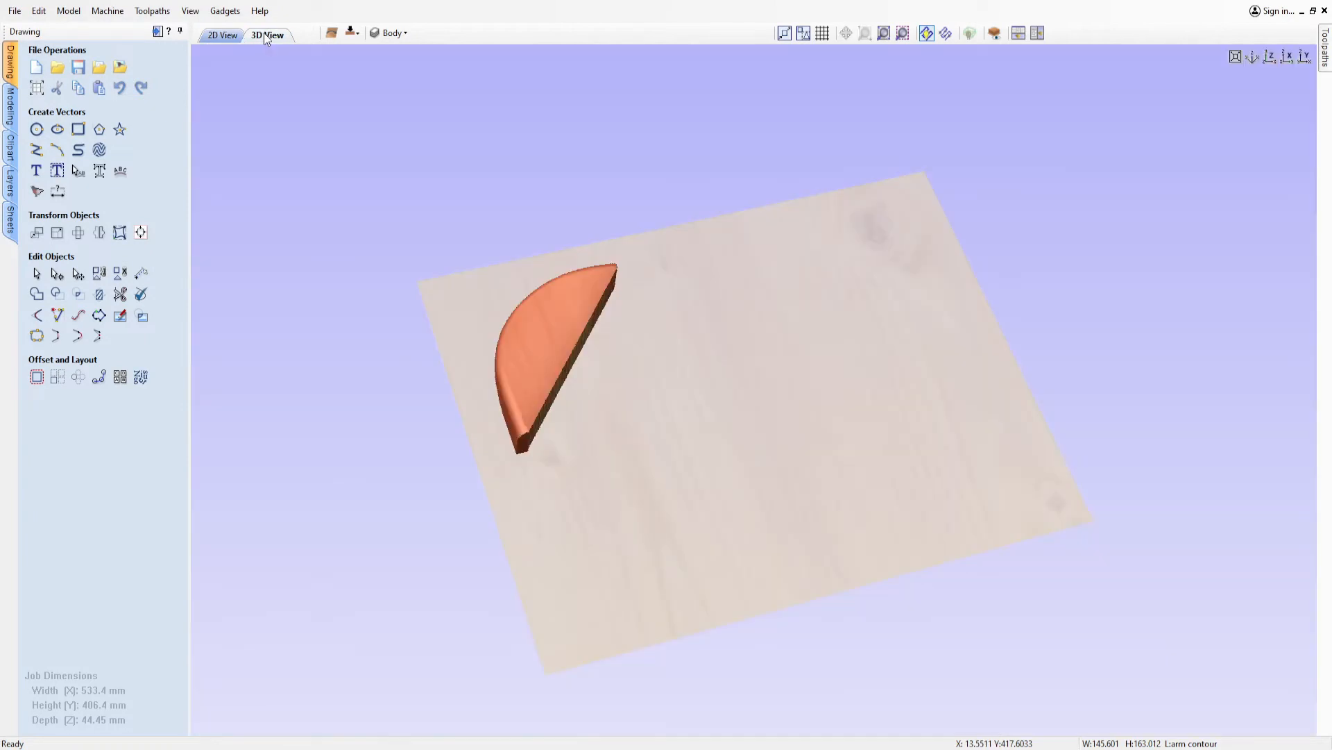
{"action": "left_click", "coordinate": [214, 35]}
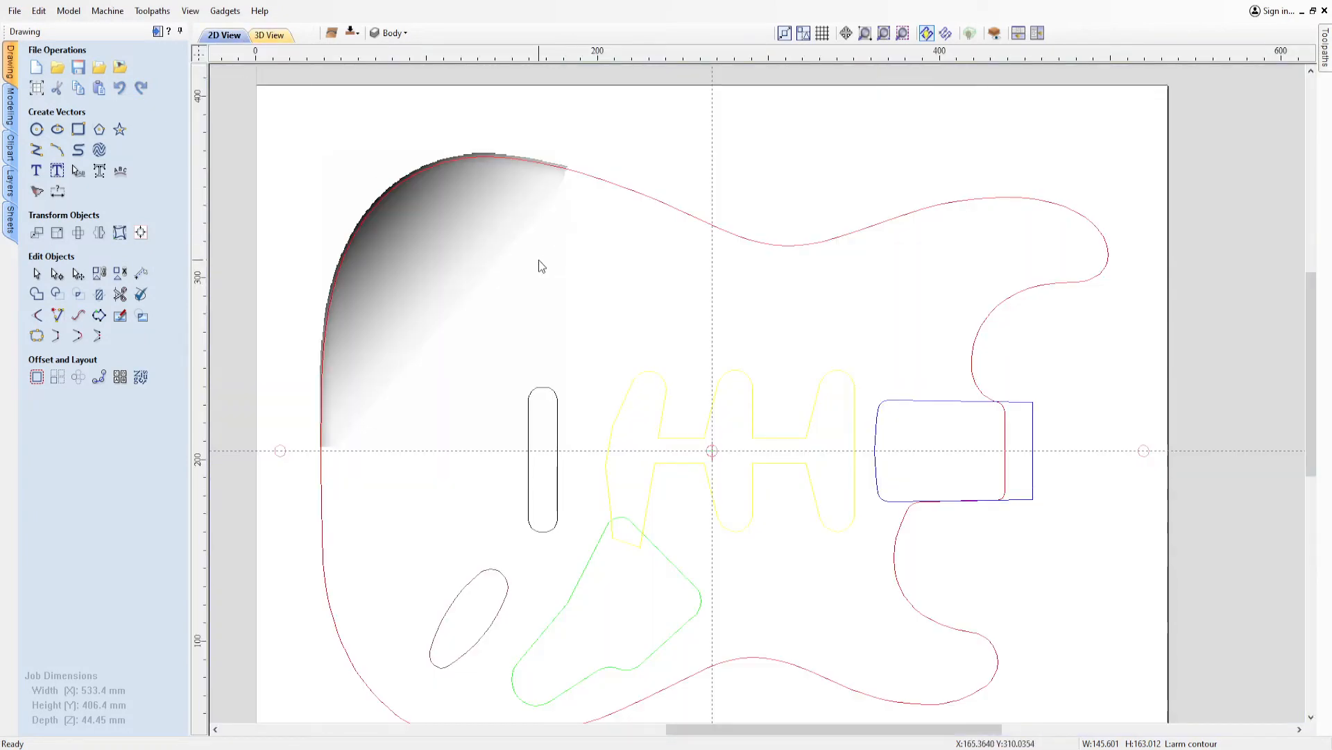
{"action": "scroll", "coordinate": [855, 431], "scroll_direction": "down", "scroll_amount": 2}
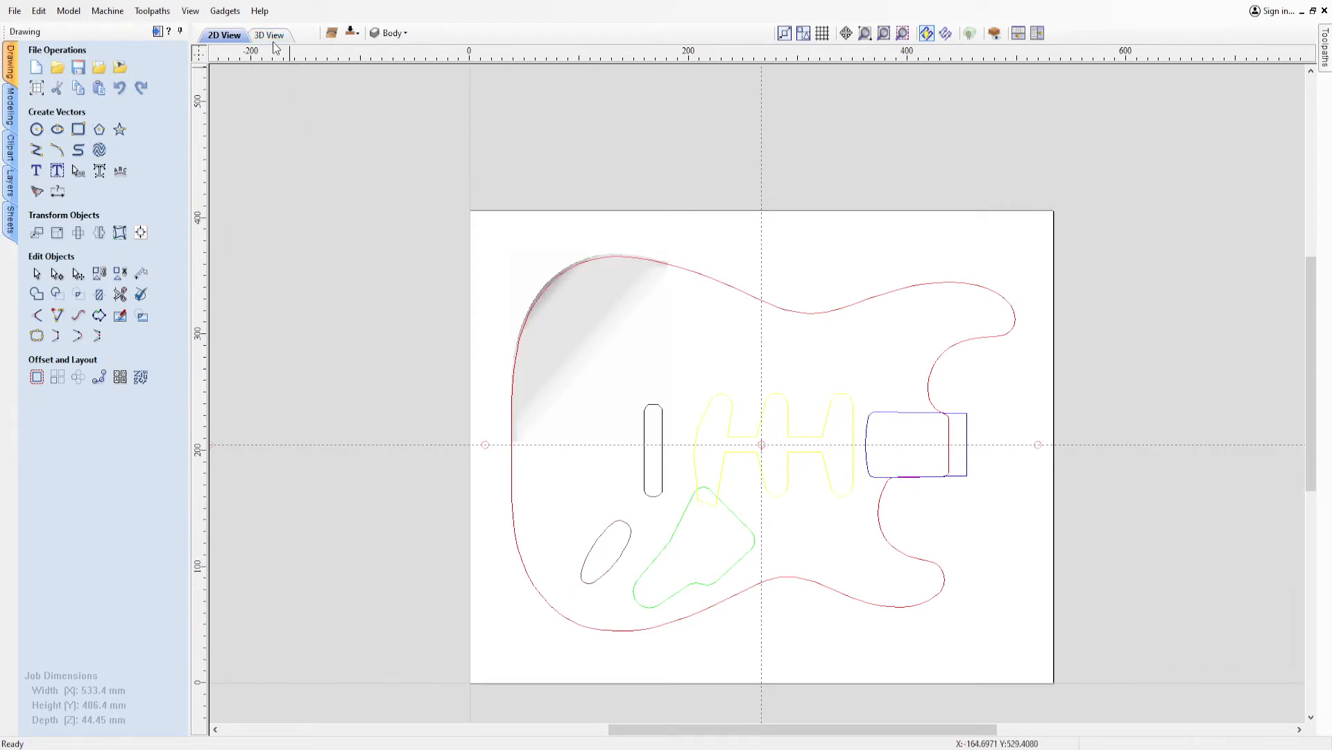
{"action": "left_click", "coordinate": [351, 34]}
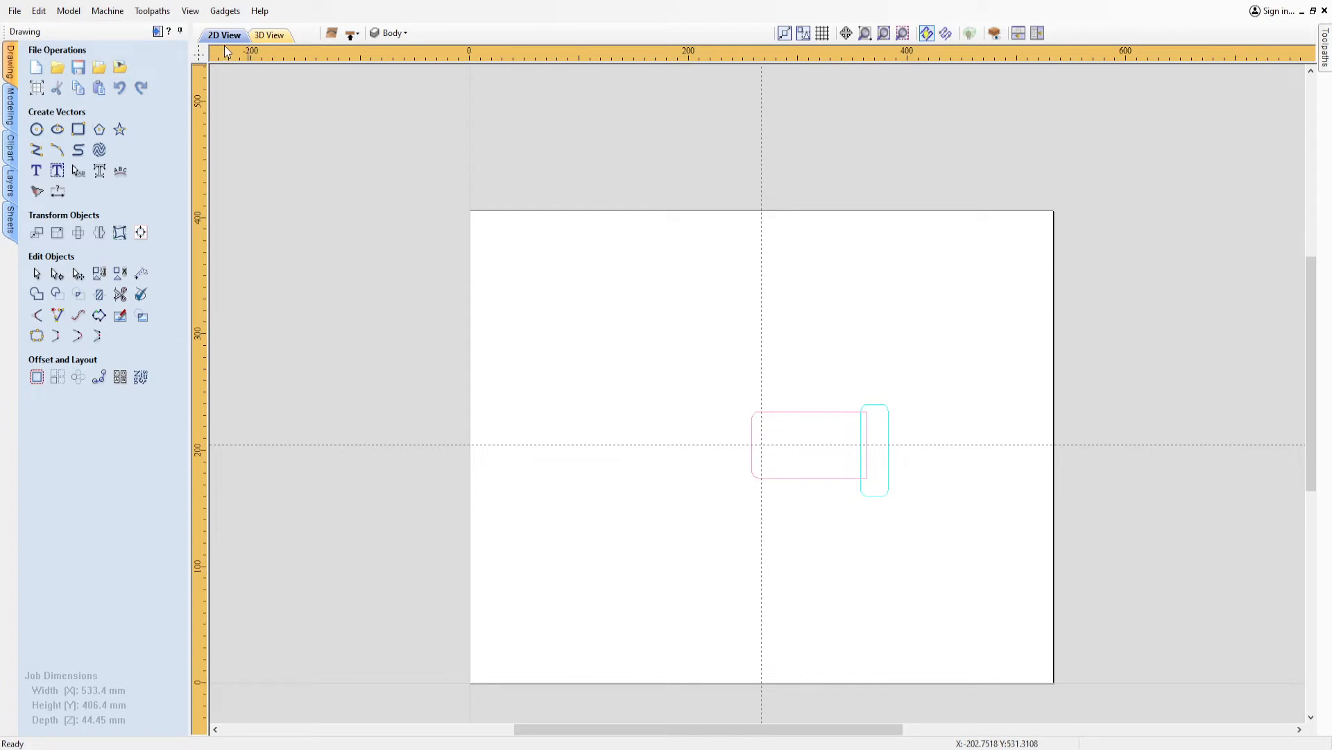
{"action": "left_click", "coordinate": [265, 35]}
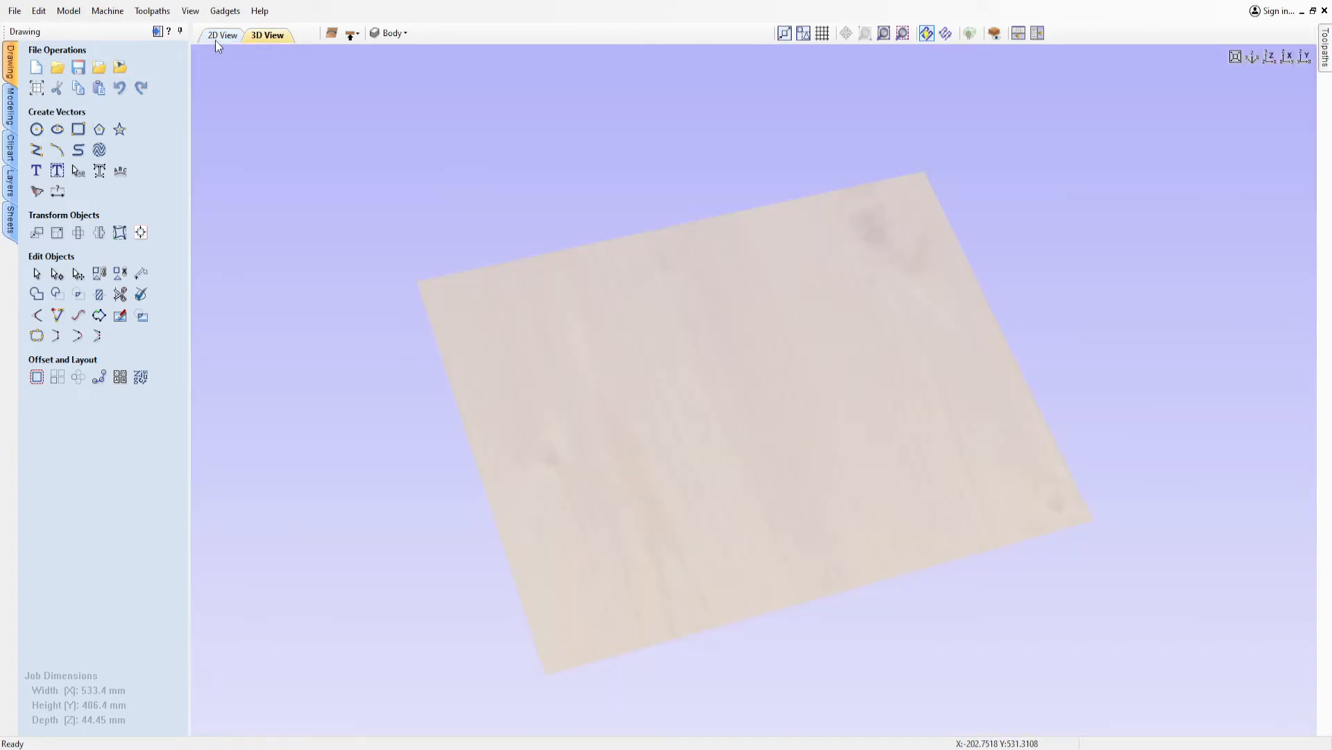
{"action": "left_click", "coordinate": [216, 37]}
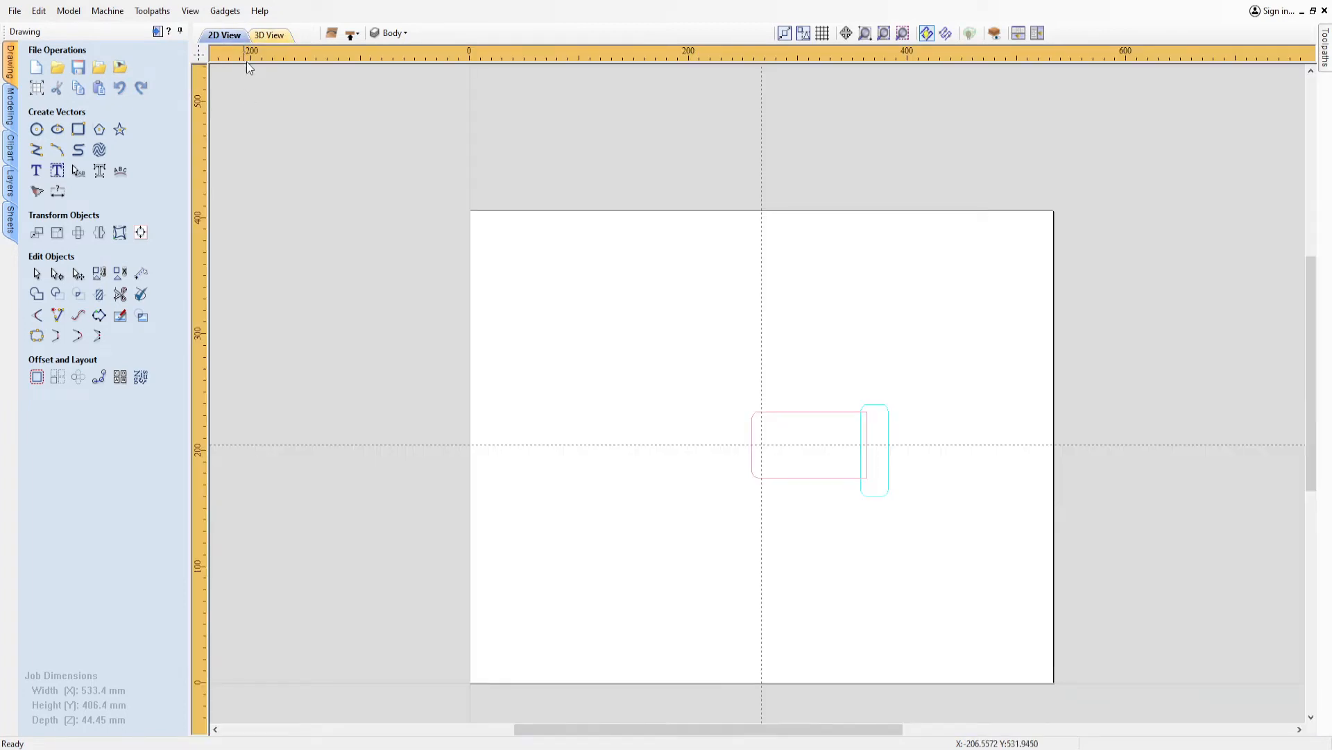
{"action": "left_click", "coordinate": [350, 32]}
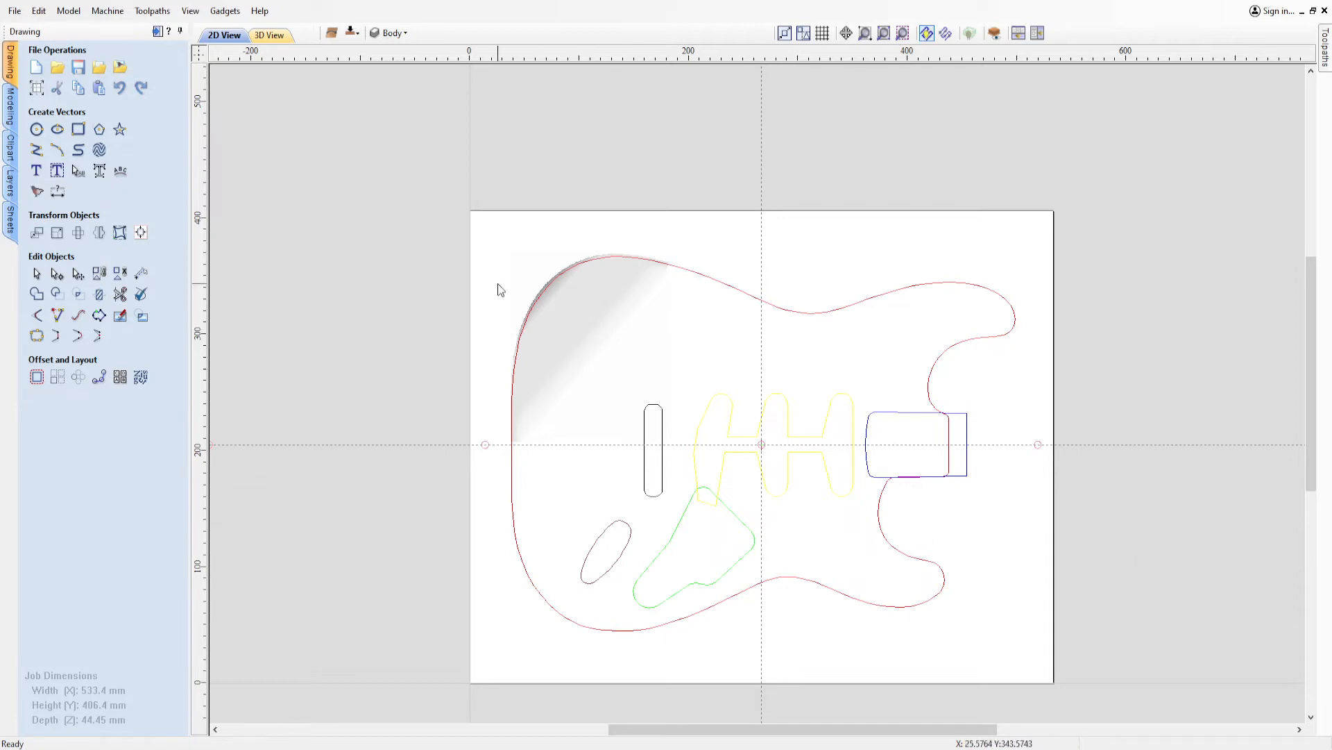
Undo the arm contour's move and its import, and save the job.
{"action": "left_click", "coordinate": [119, 88]}
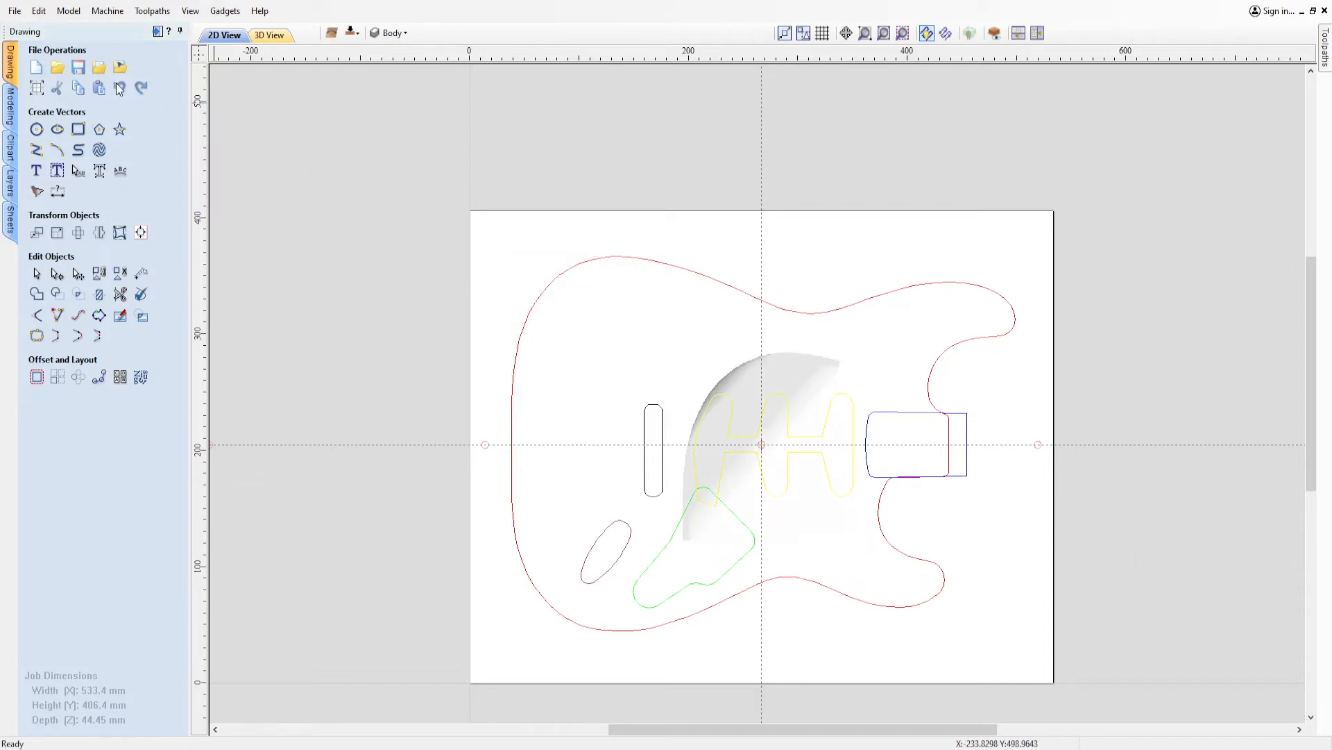
{"action": "left_click", "coordinate": [120, 90]}
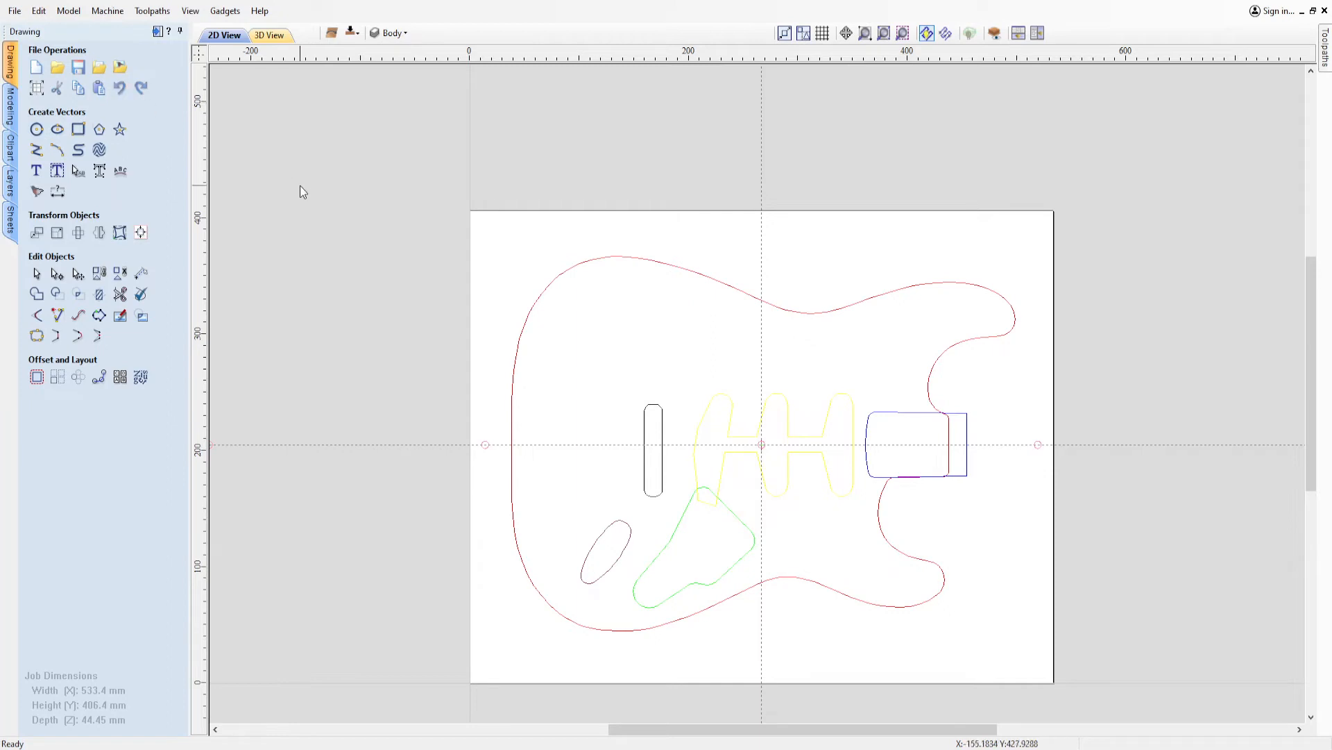
{"action": "left_click", "coordinate": [79, 67]}
{"action": "scroll", "coordinate": [1085, 620], "scroll_direction": "up", "scroll_amount": 2}
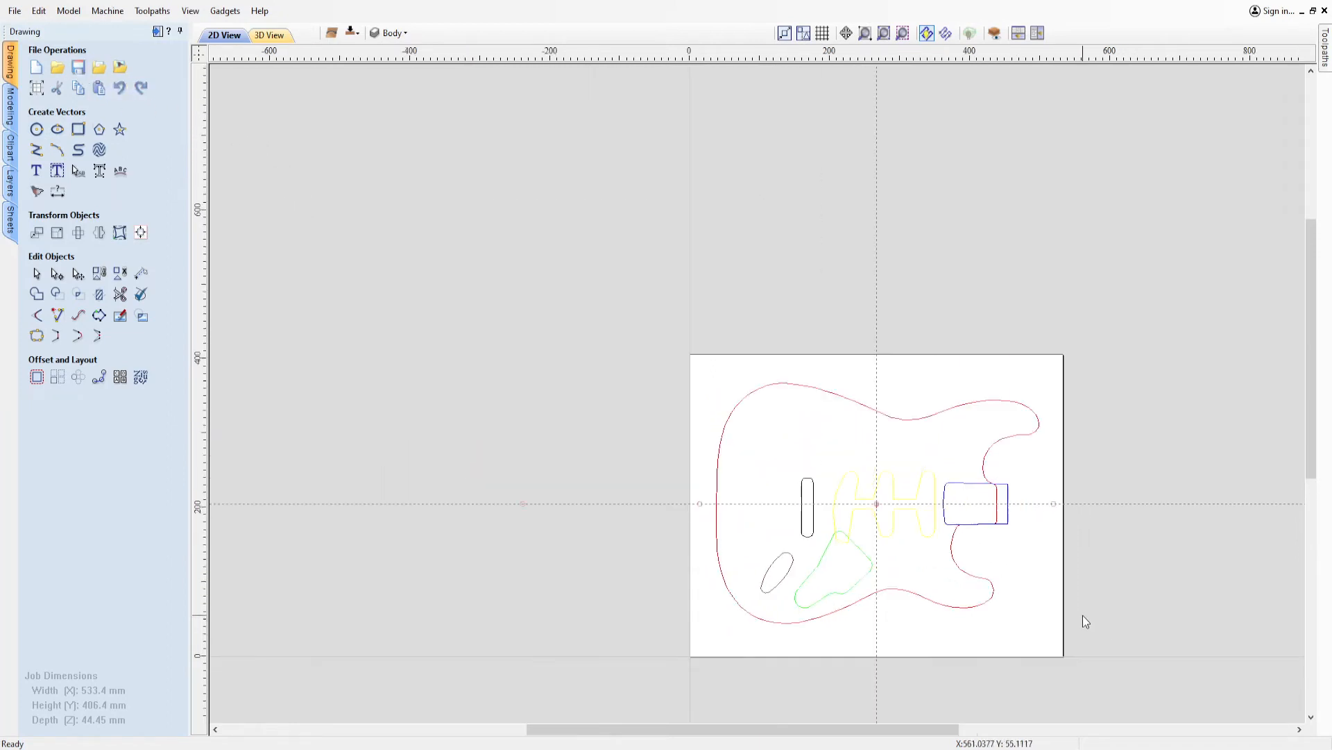
Import the arm contour 3D model at its original size into the front side, discarding data below the zero plane.
{"action": "scroll", "coordinate": [1041, 620], "scroll_direction": "down", "scroll_amount": 1}
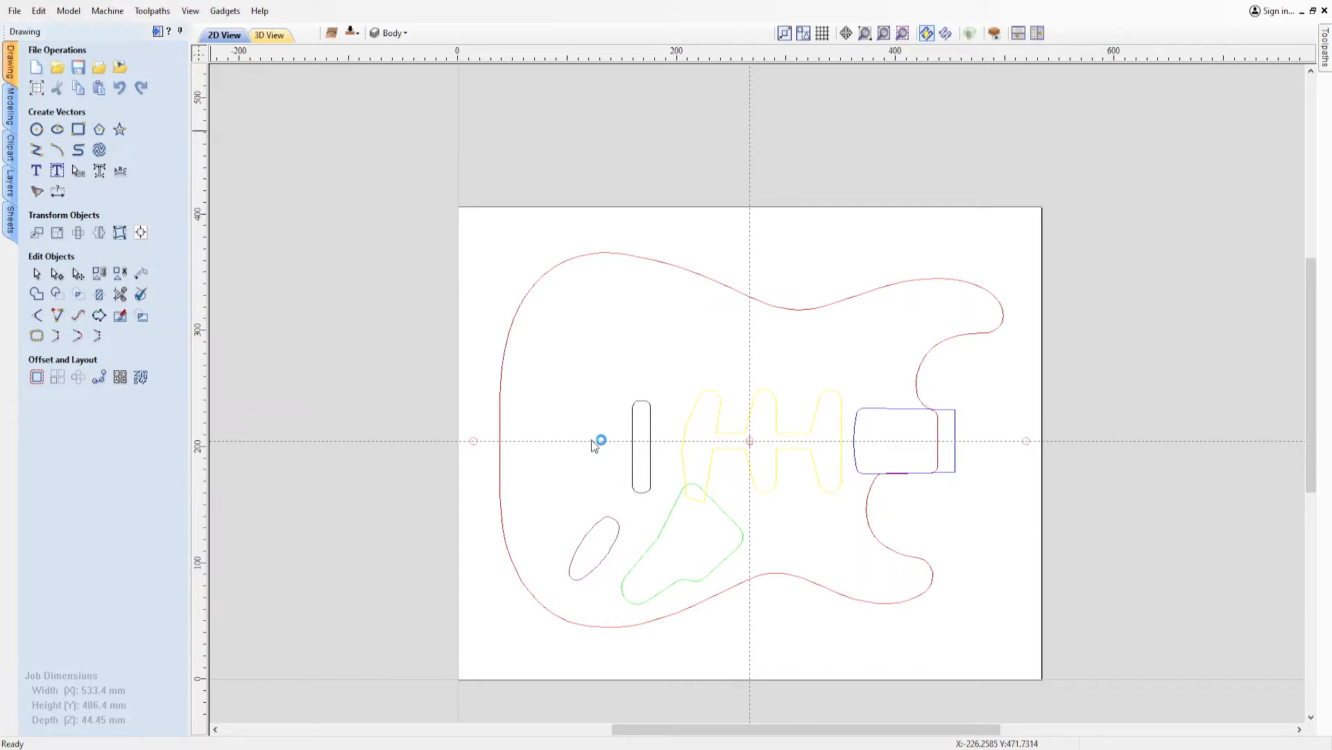
{"action": "scroll", "coordinate": [1295, 443], "scroll_direction": "down", "scroll_amount": 3}
{"action": "scroll", "coordinate": [1295, 443], "scroll_direction": "up", "scroll_amount": 5}
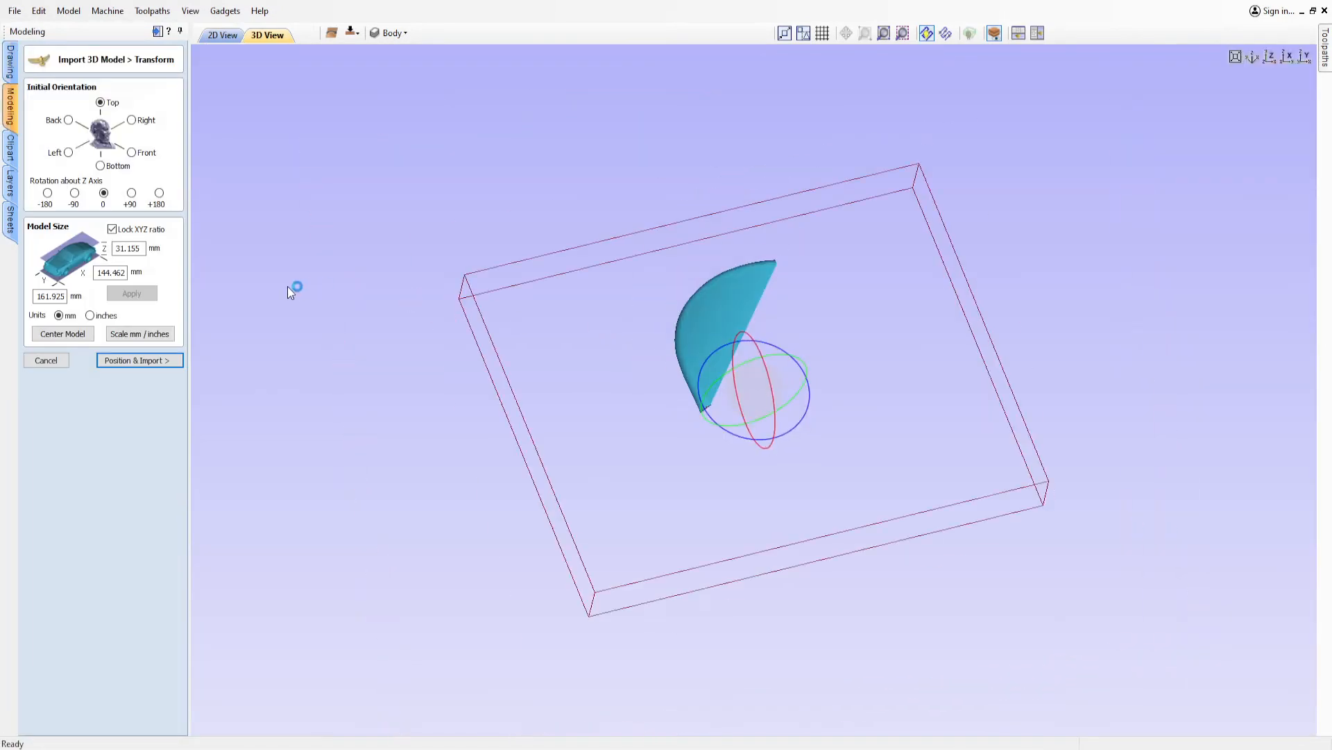
{"action": "left_click", "coordinate": [142, 360]}
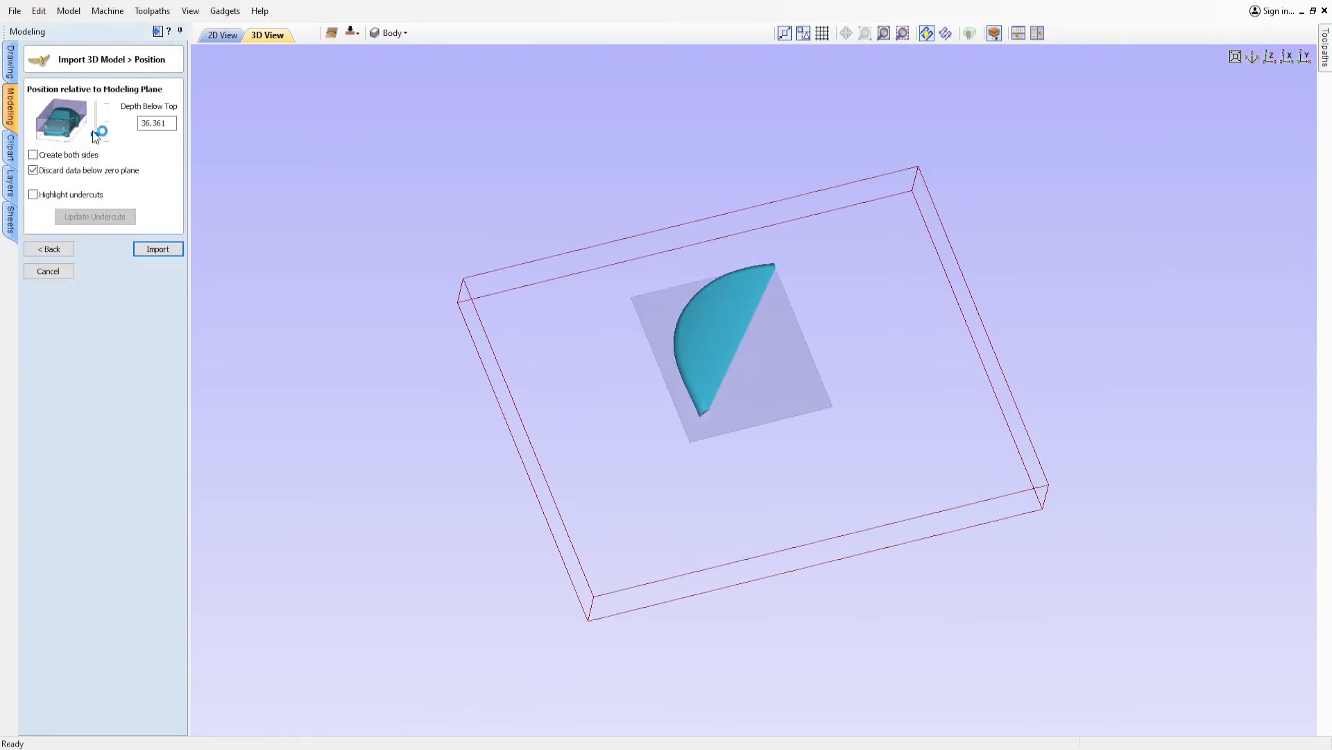
{"action": "left_click", "coordinate": [158, 250]}
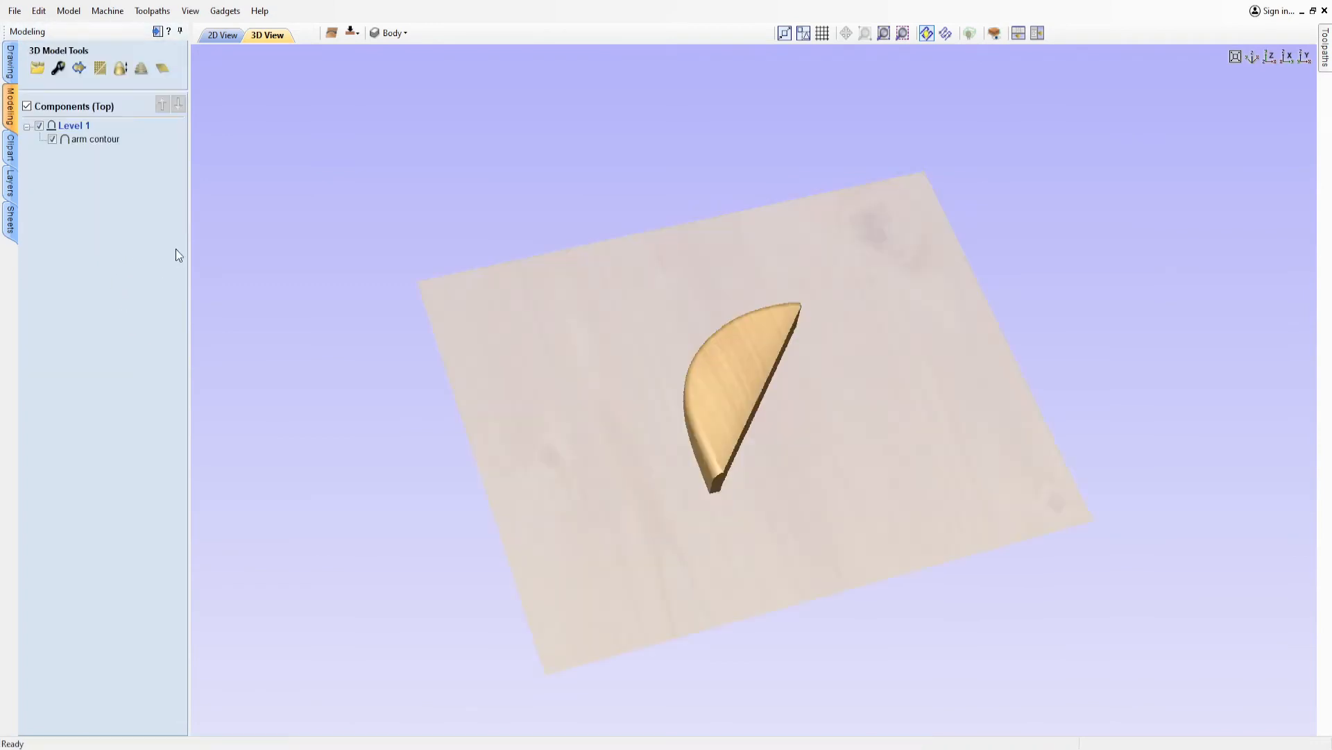
Move the arm contour component onto the upper tail-end curve of the body outline, centred at about X 109.5, Y 288.8 mm, and save.
{"action": "left_click", "coordinate": [225, 36]}
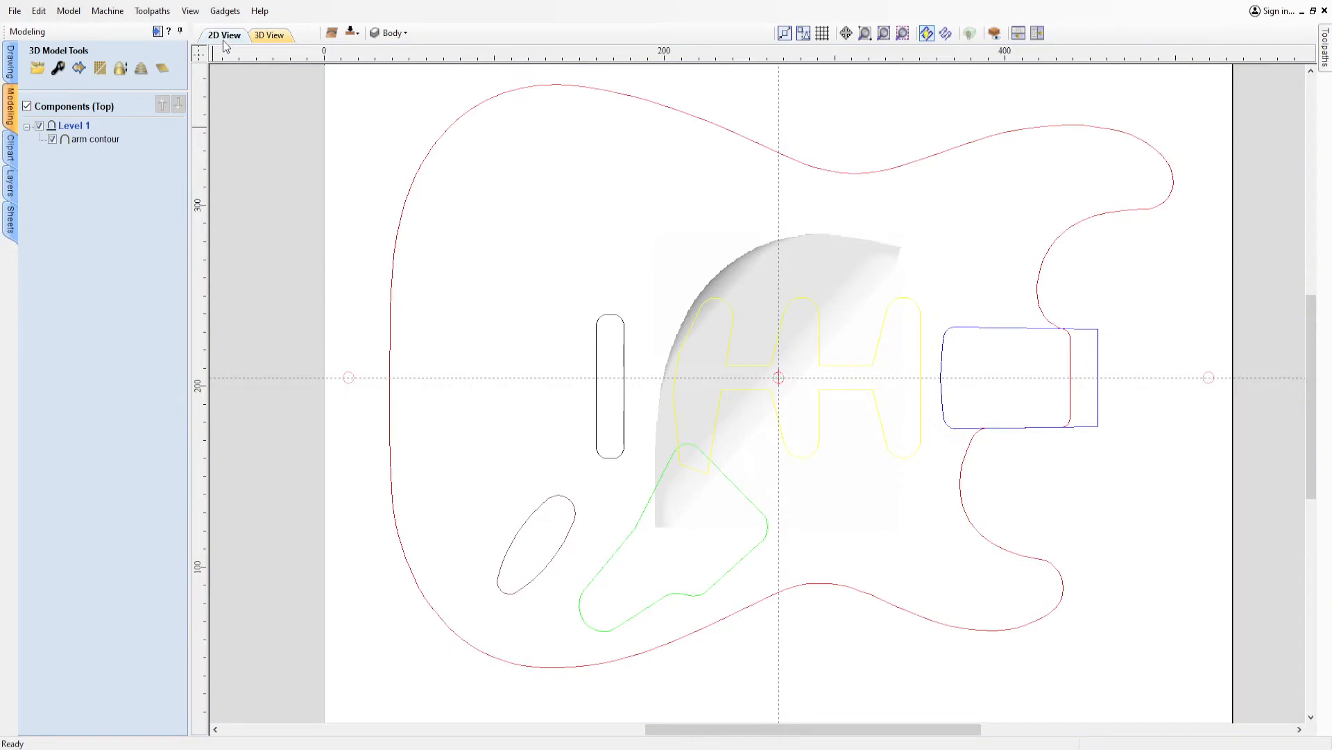
{"action": "left_click", "coordinate": [95, 139]}
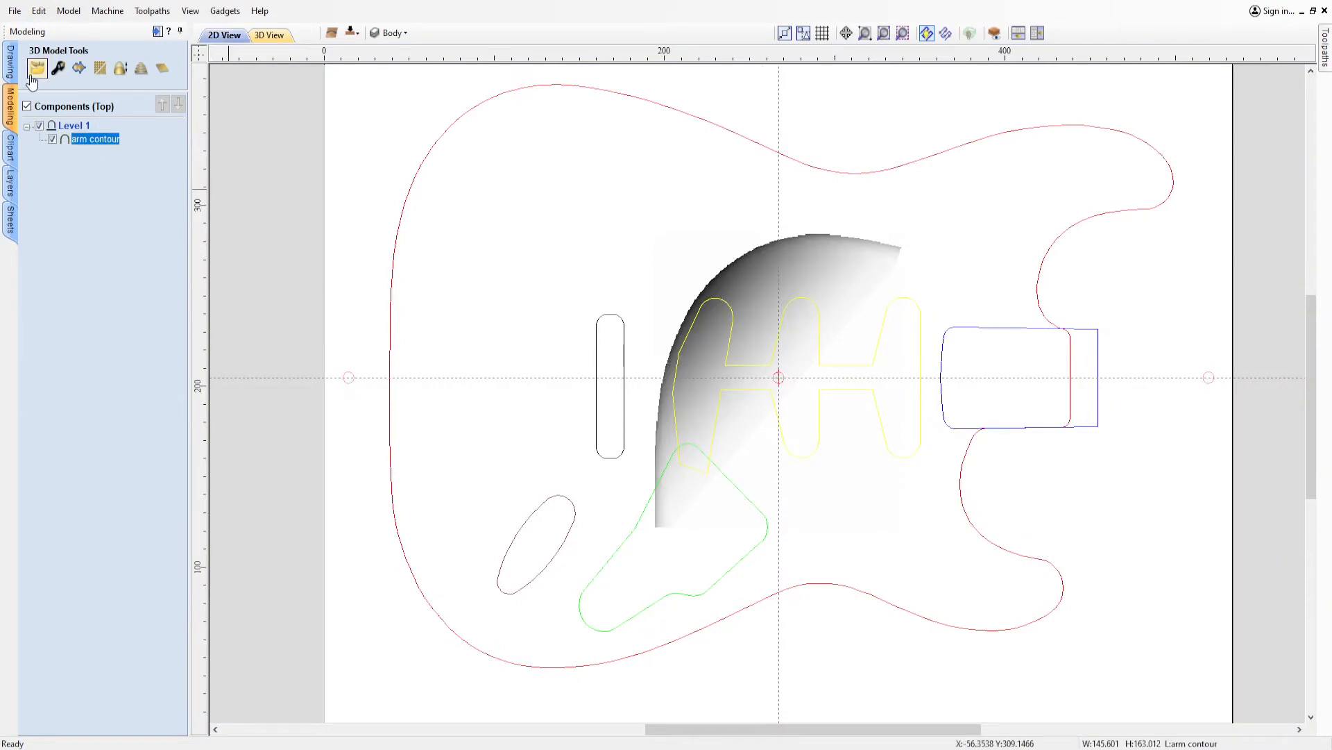
{"action": "left_click", "coordinate": [10, 63]}
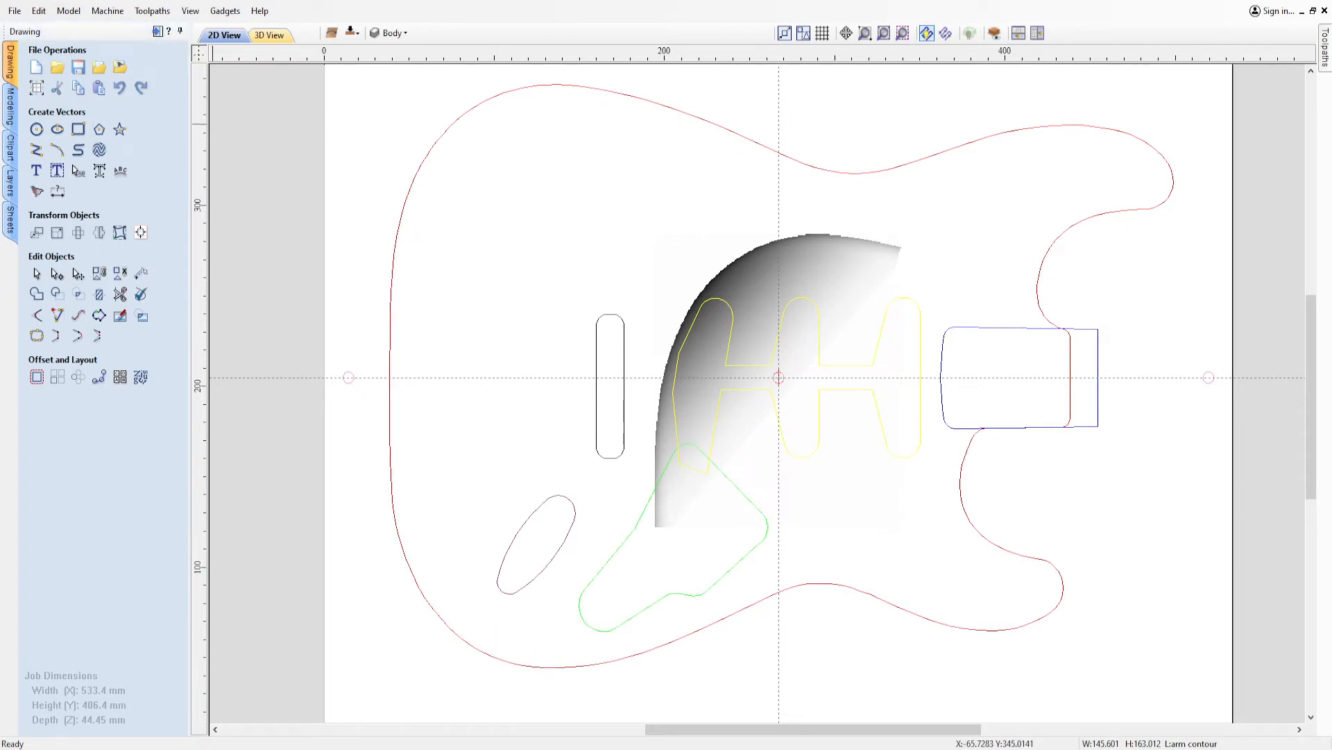
{"action": "left_click", "coordinate": [37, 232]}
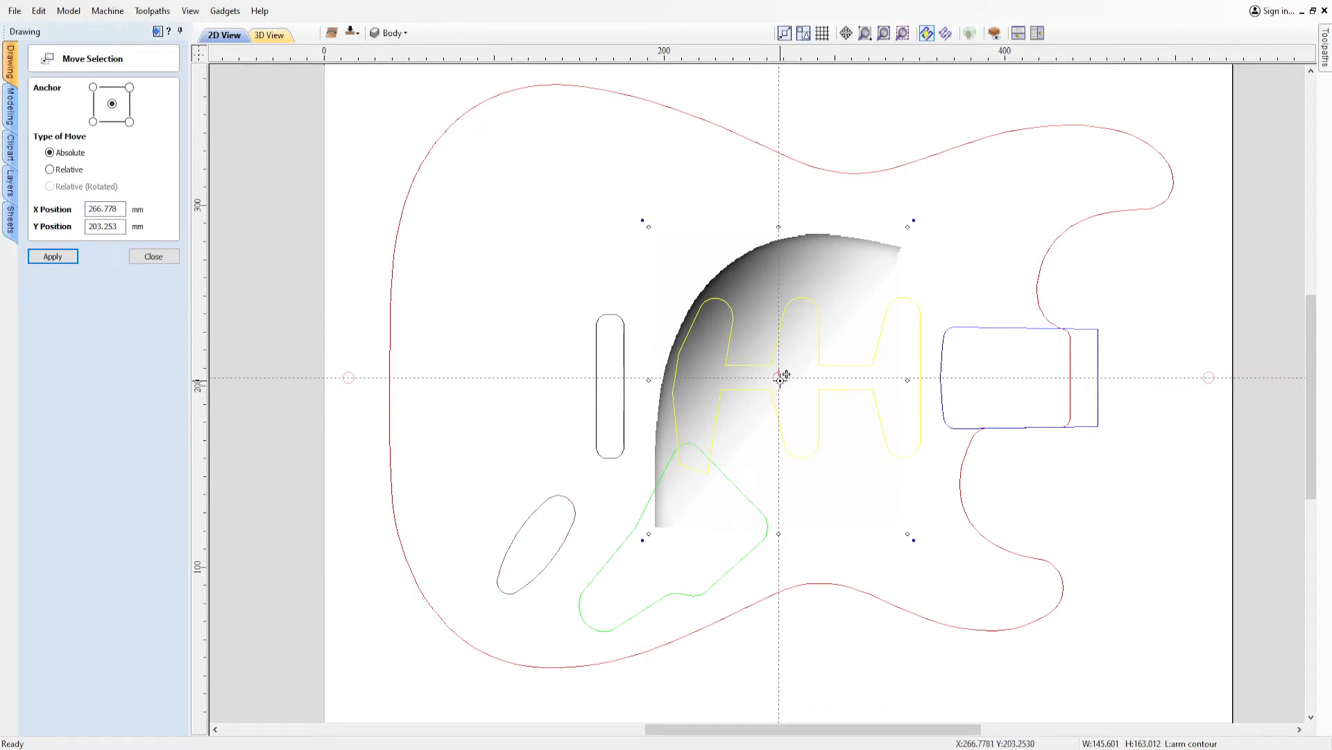
{"action": "mouse_move", "coordinate": [781, 377]}
{"action": "left_mouse_down"}
{"action": "mouse_move", "coordinate": [631, 334]}
{"action": "mouse_move", "coordinate": [512, 224]}
{"action": "left_mouse_up"}
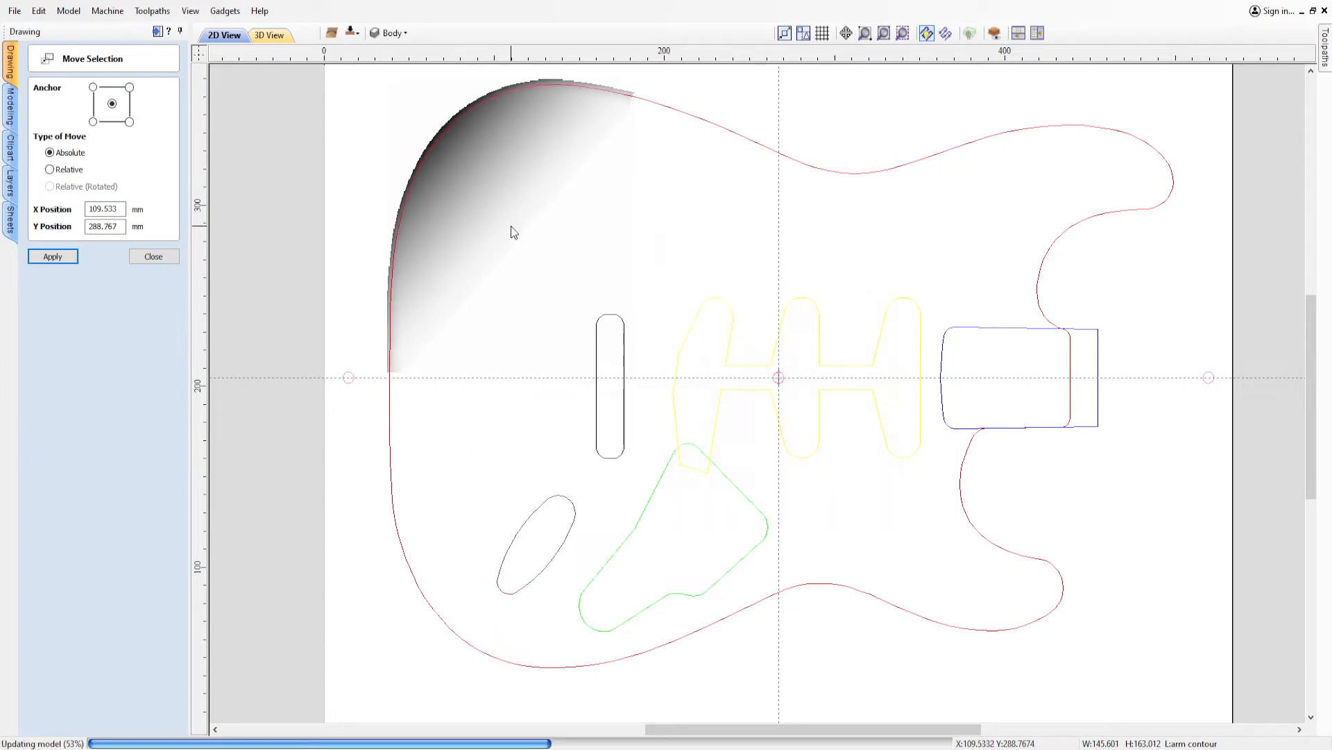
{"action": "left_click", "coordinate": [155, 254]}
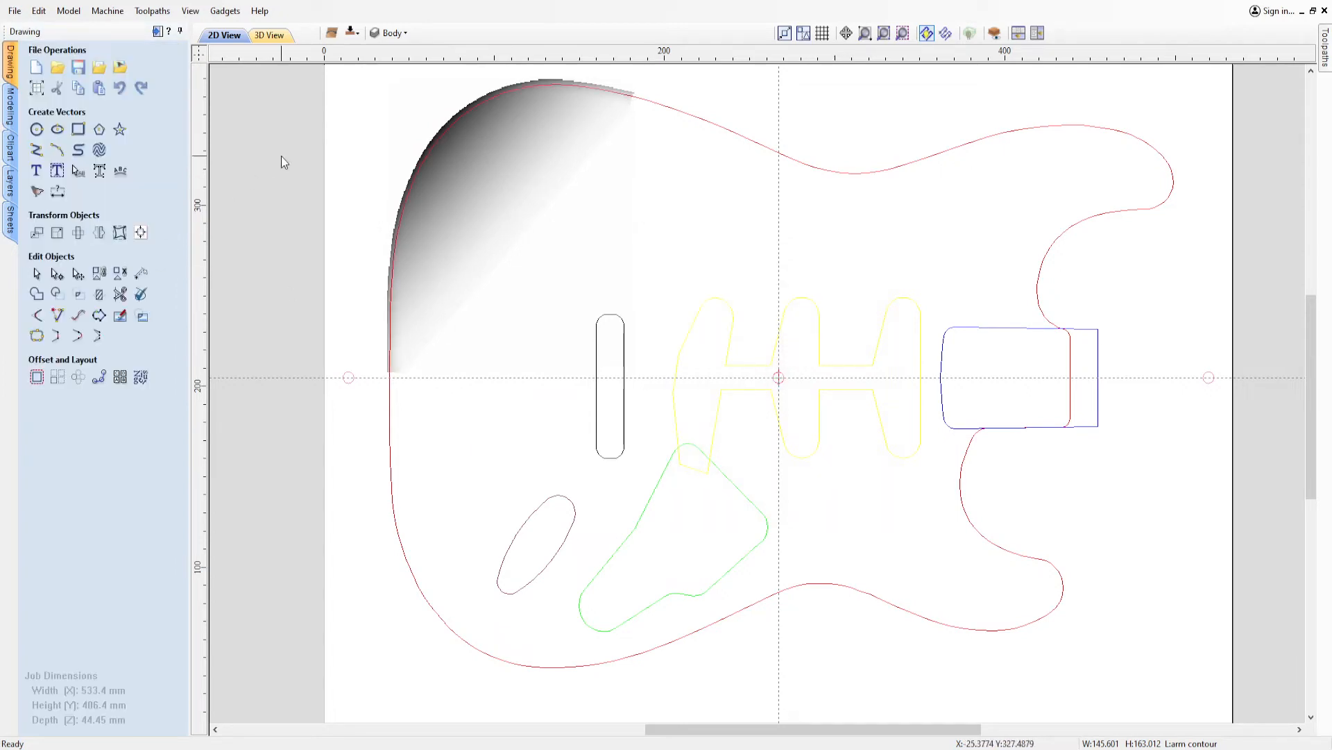
{"action": "left_click", "coordinate": [80, 74]}
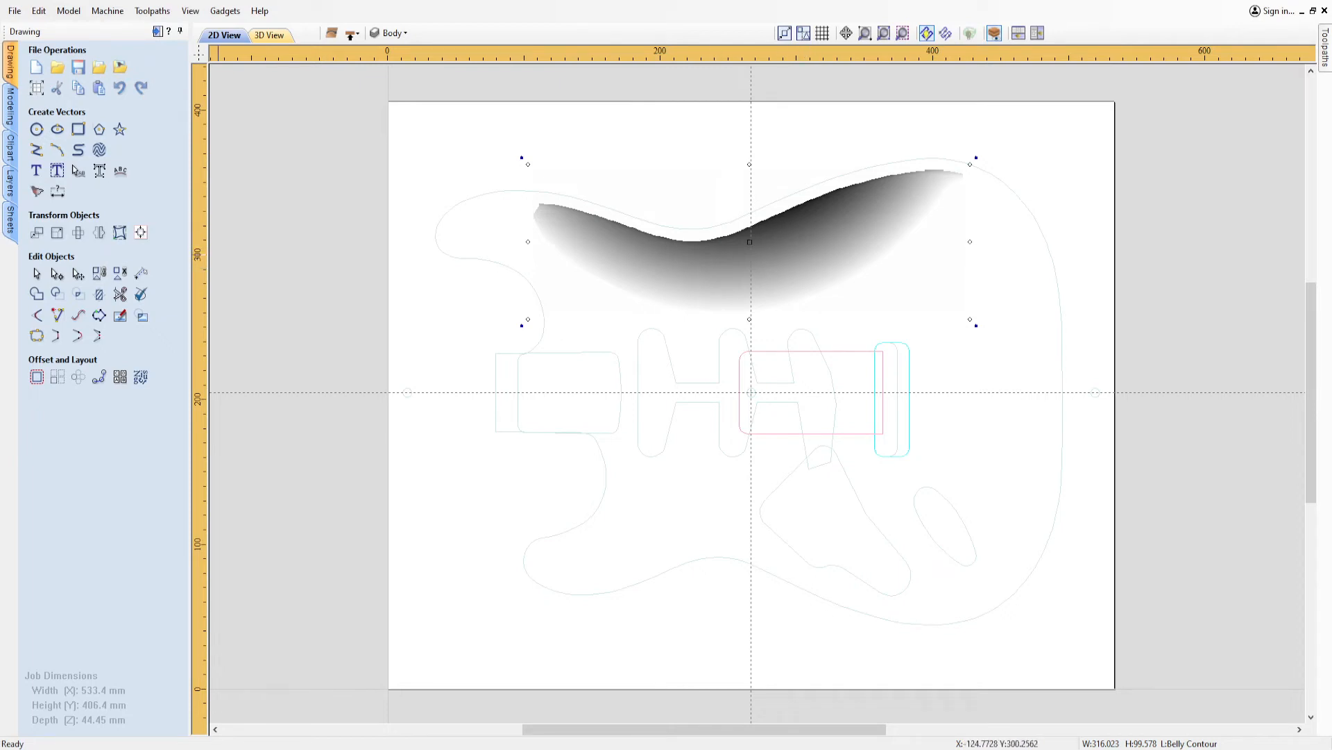
Move the belly contour component on the back side so its curved edge follows the body outline's upper waist, and deselect it.
{"action": "left_click_drag", "start_coordinate": [775, 258], "coordinate": [768, 205]}
{"action": "scroll", "coordinate": [768, 208], "scroll_direction": "up", "scroll_amount": 4}
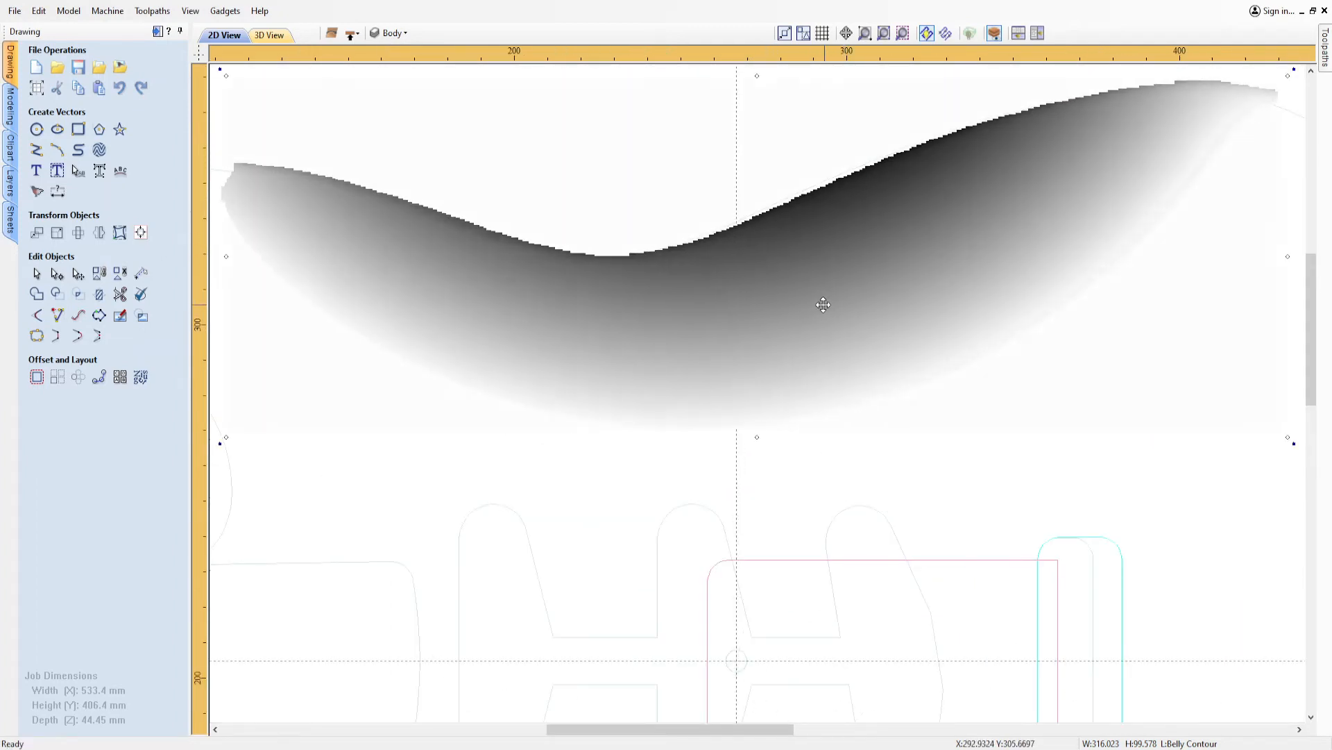
{"action": "key", "text": "Left"}
{"action": "key", "text": "Left"}
{"action": "key", "text": "Left"}
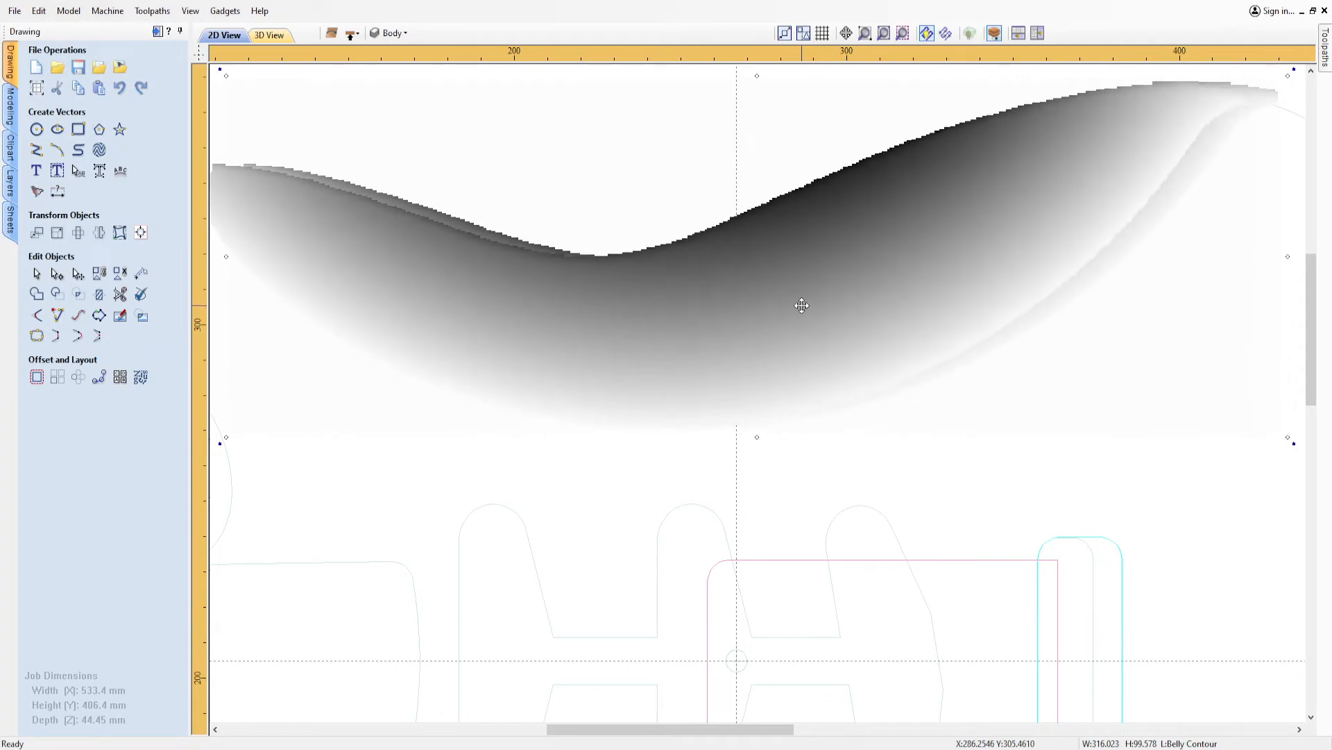
{"action": "scroll", "coordinate": [773, 309], "scroll_direction": "down", "scroll_amount": 3}
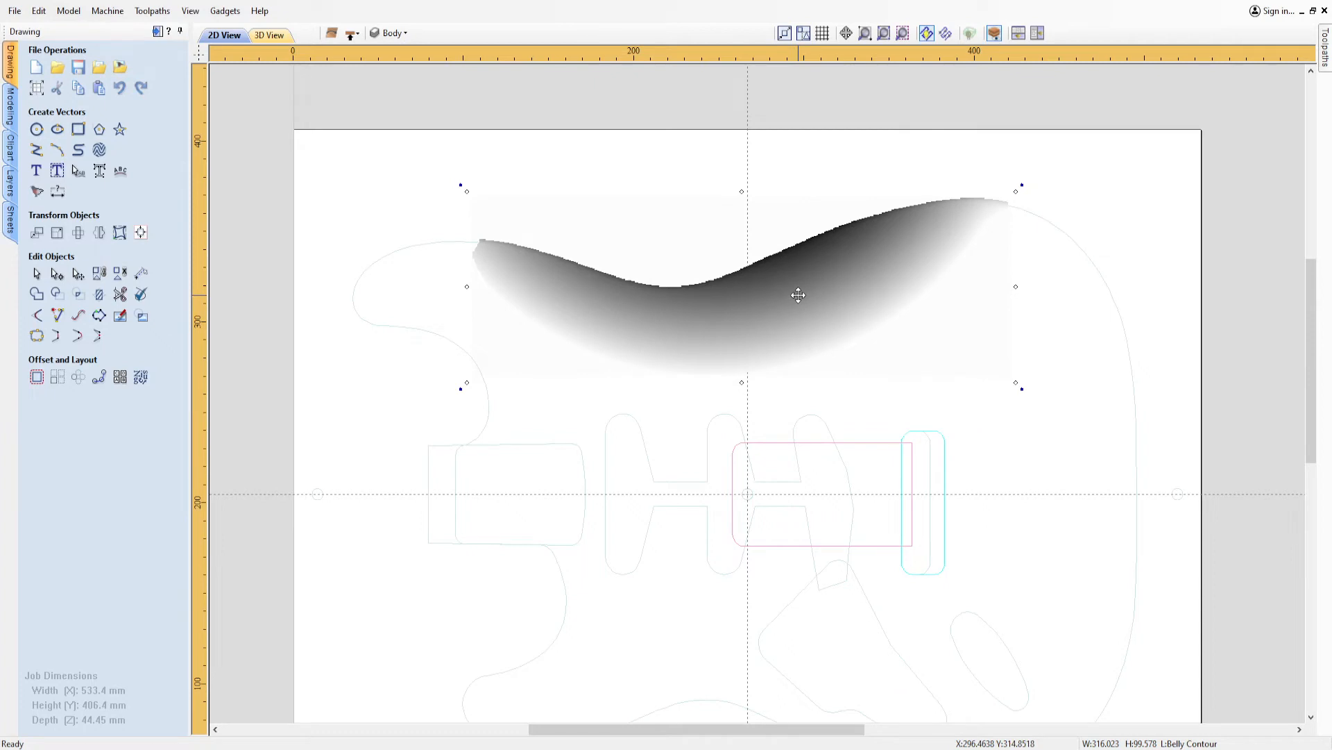
{"action": "left_click", "coordinate": [798, 296]}
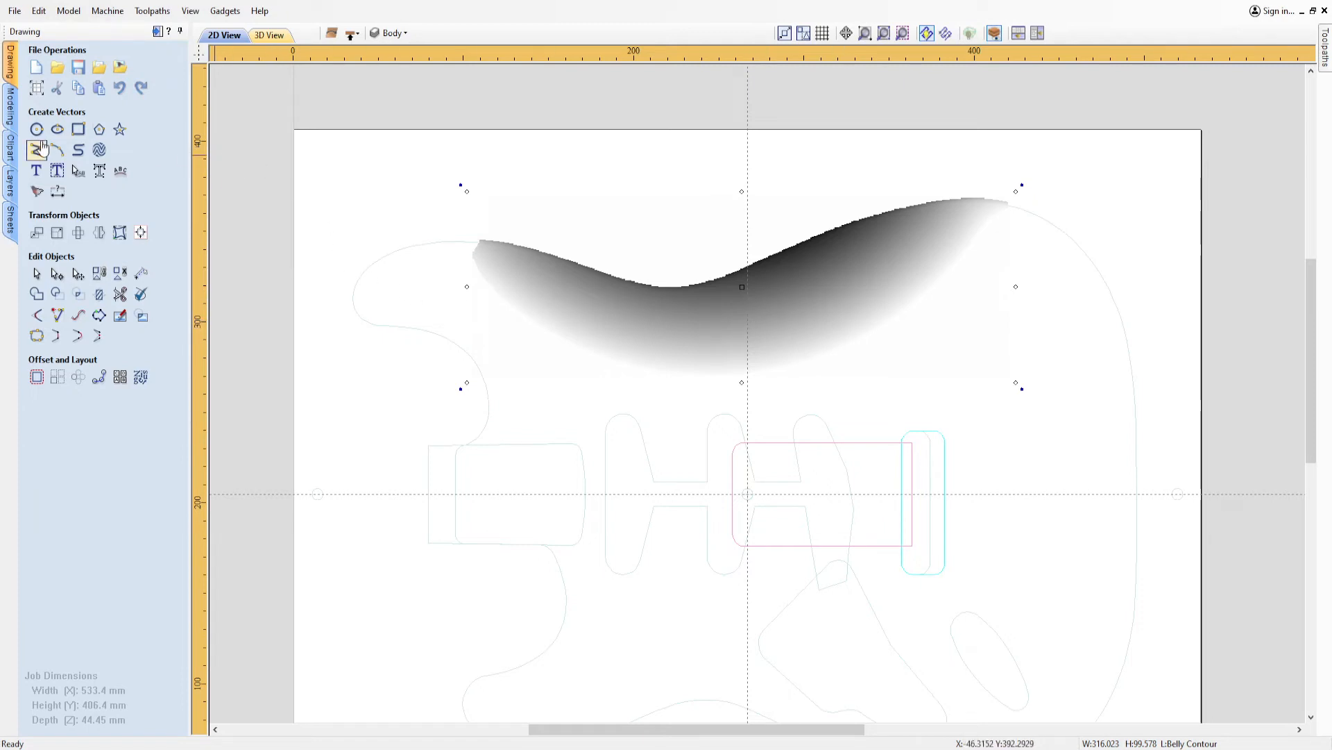
{"action": "left_click", "coordinate": [38, 276]}
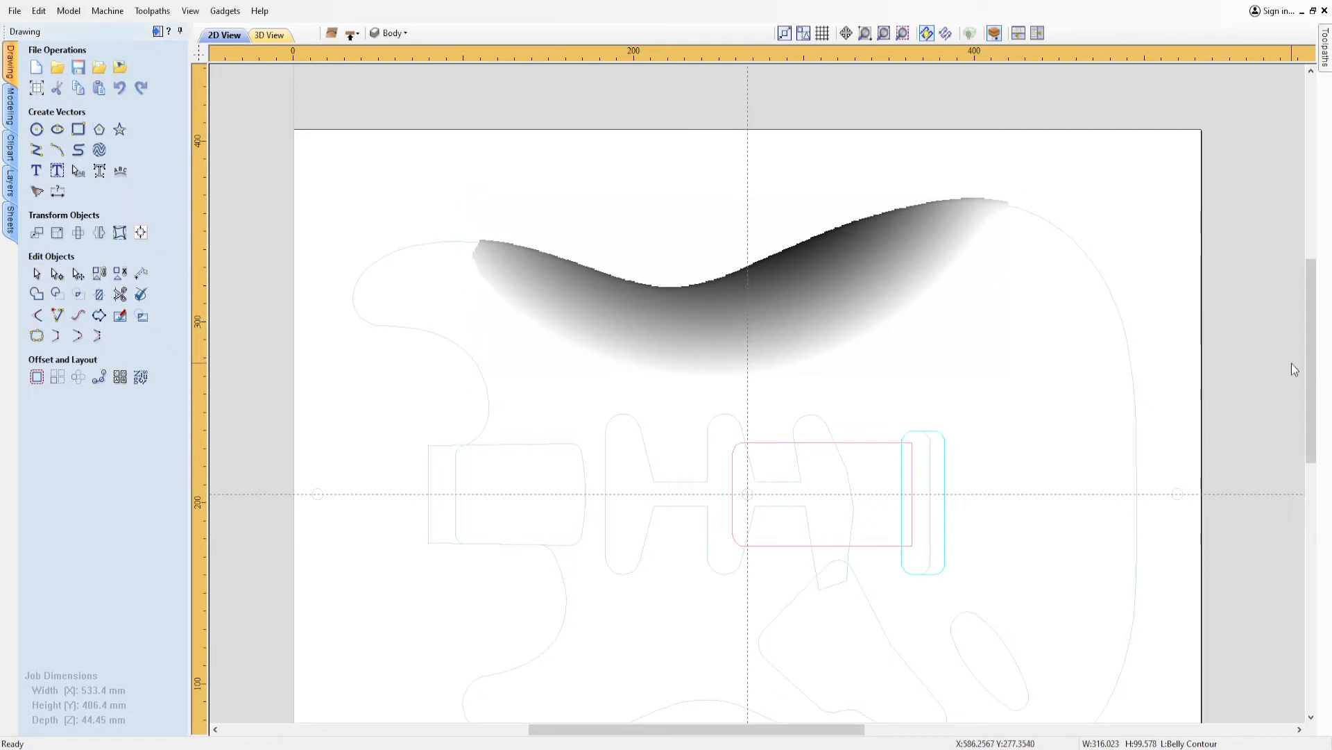
{"action": "scroll", "coordinate": [1282, 472], "scroll_direction": "down", "scroll_amount": 4}
{"action": "scroll", "coordinate": [510, 386], "scroll_direction": "up", "scroll_amount": 3}
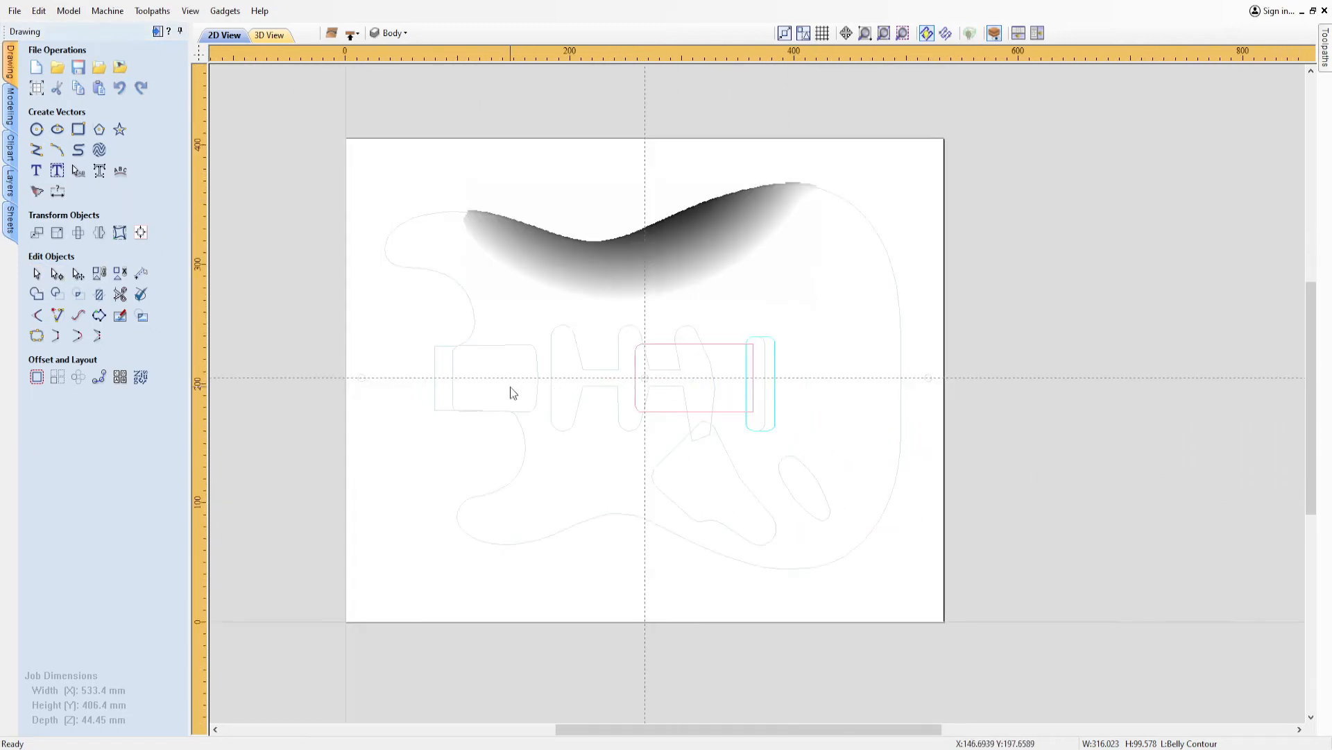
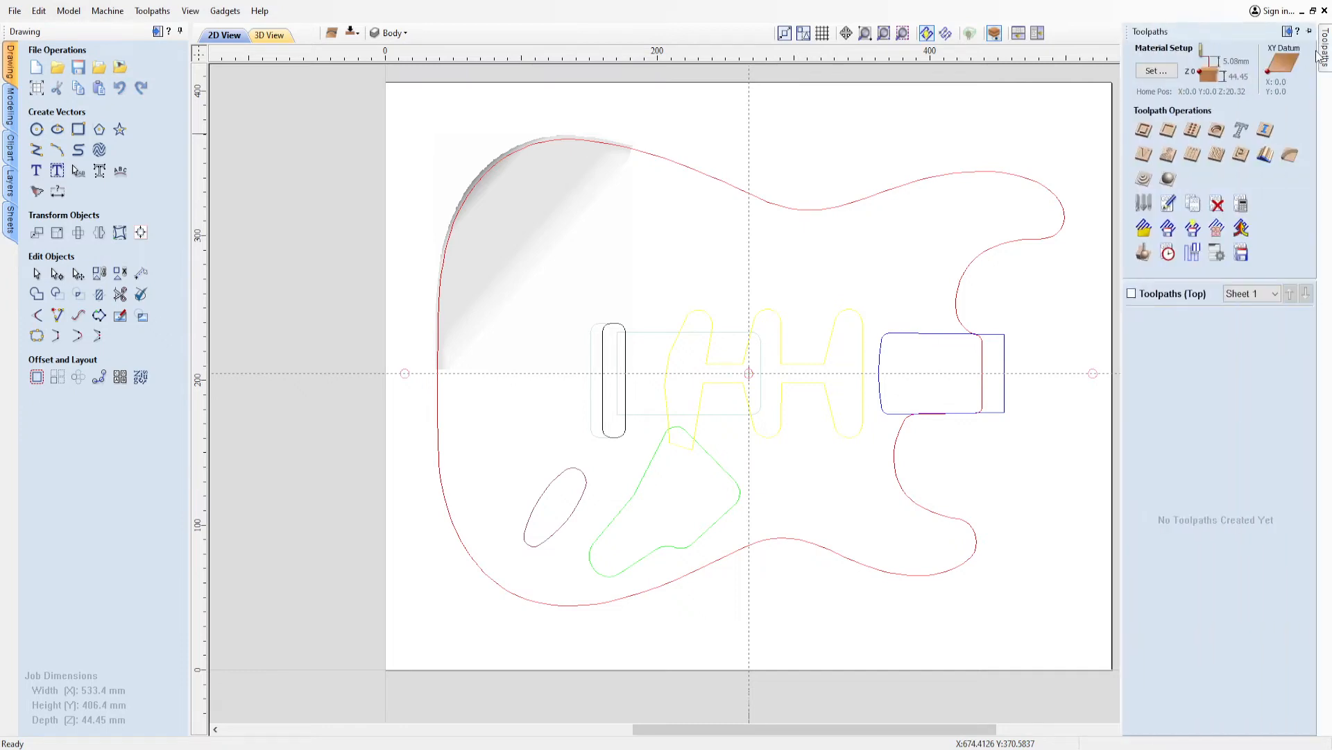
Dock the toolpath operations beside the front-side drawing and select the neck pocket vector, reviewing the material setup.
{"action": "left_click", "coordinate": [1306, 31]}
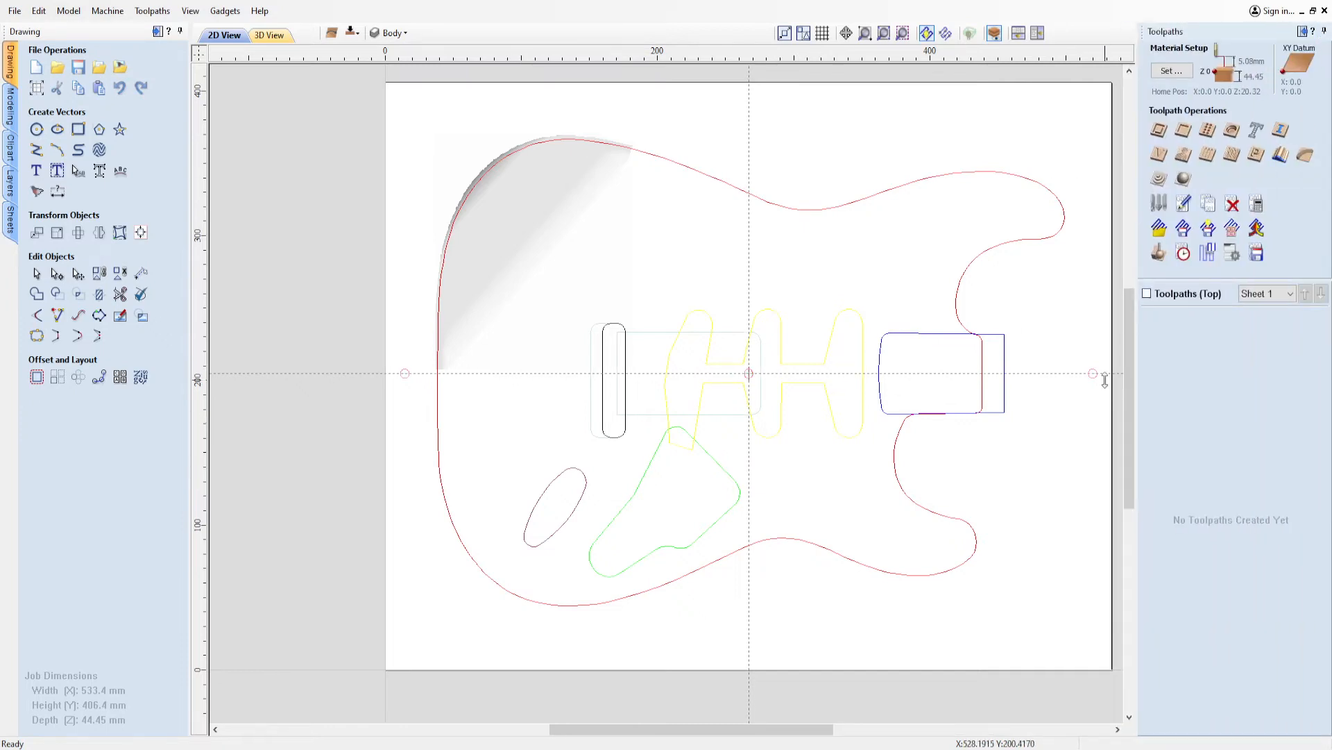
{"action": "middle_click_drag", "start_coordinate": [323, 435], "coordinate": [279, 441]}
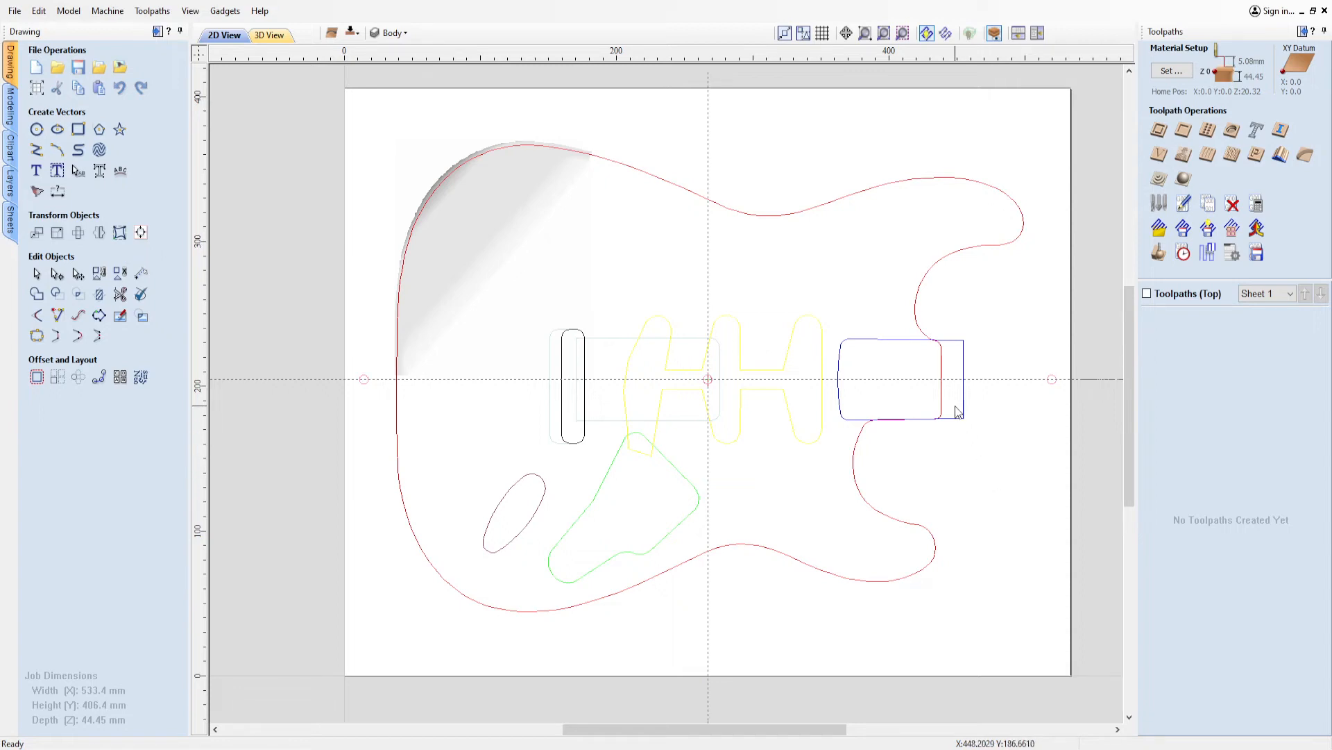
{"action": "left_click", "coordinate": [897, 346]}
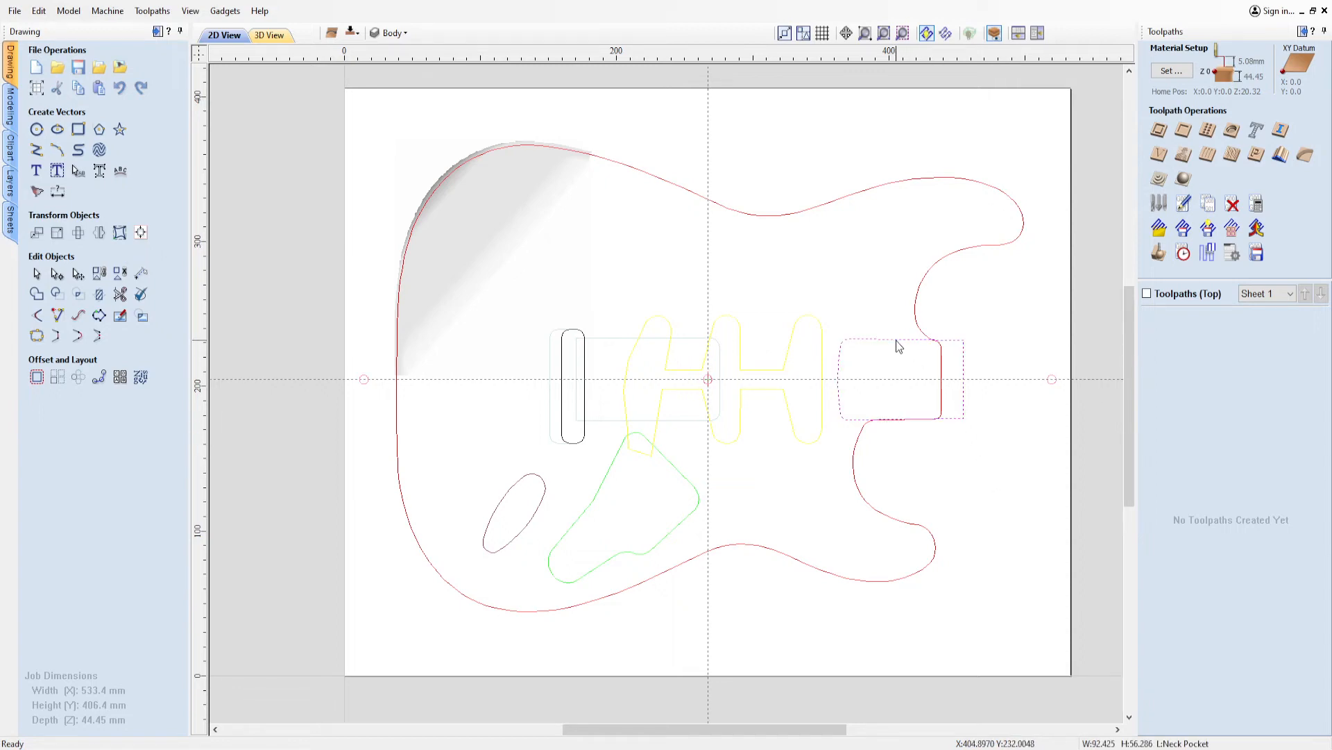
{"action": "left_click", "coordinate": [1183, 132]}
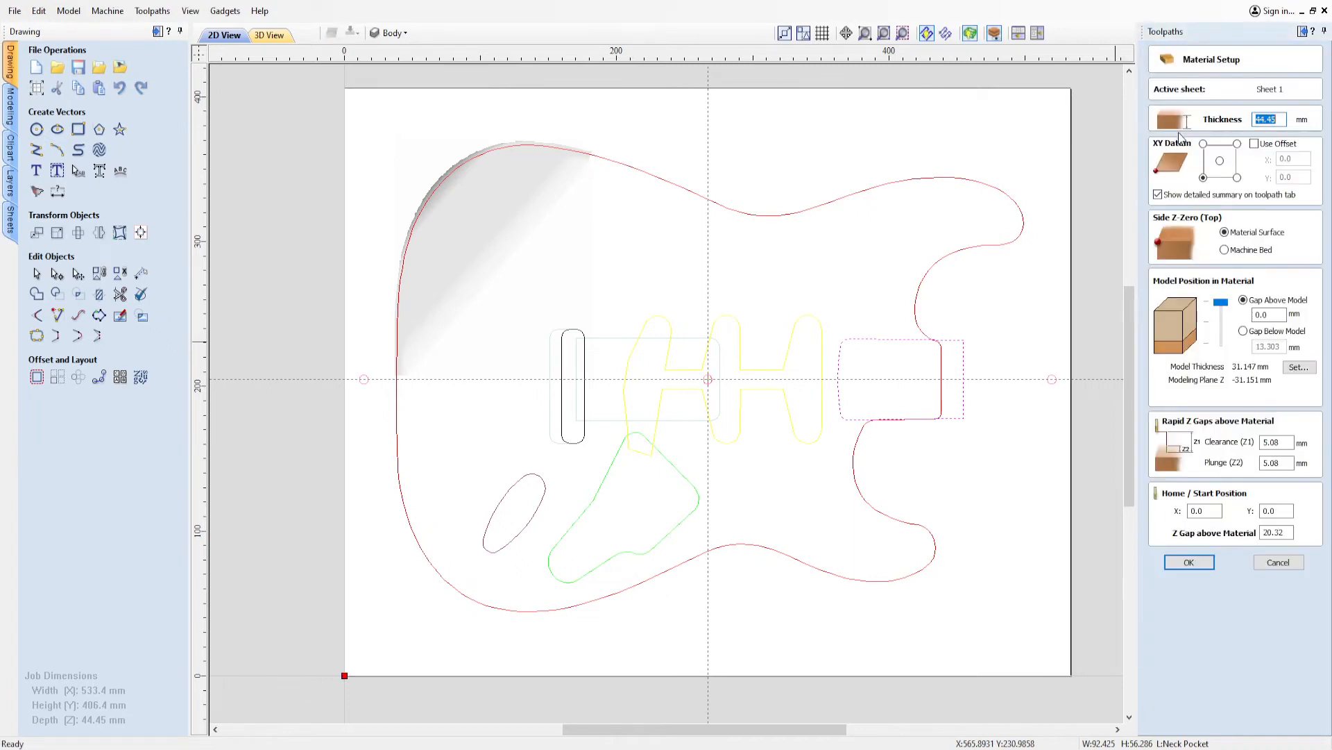
{"action": "left_click", "coordinate": [1286, 564]}
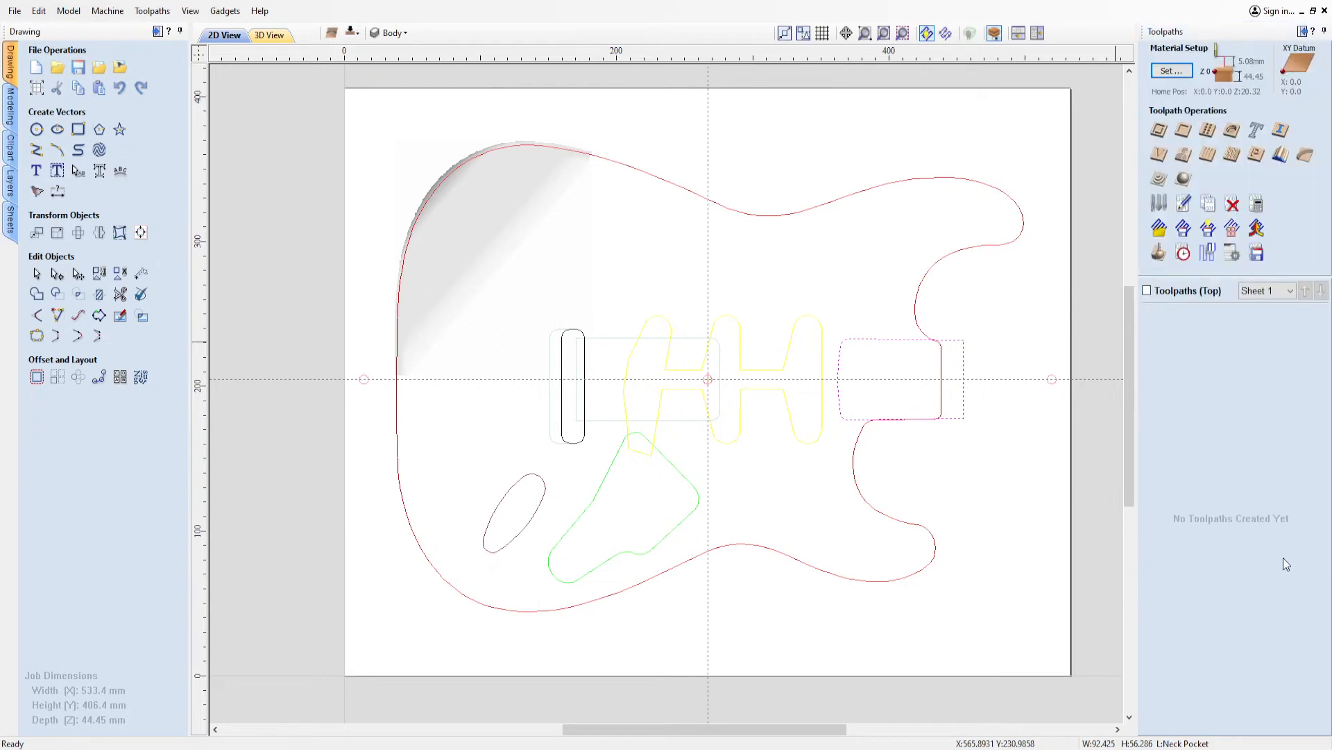
Calculate a pocket toolpath for the neck pocket with a 17.395 mm cut depth, named Neck Pocket 1.
{"action": "left_click", "coordinate": [1183, 131]}
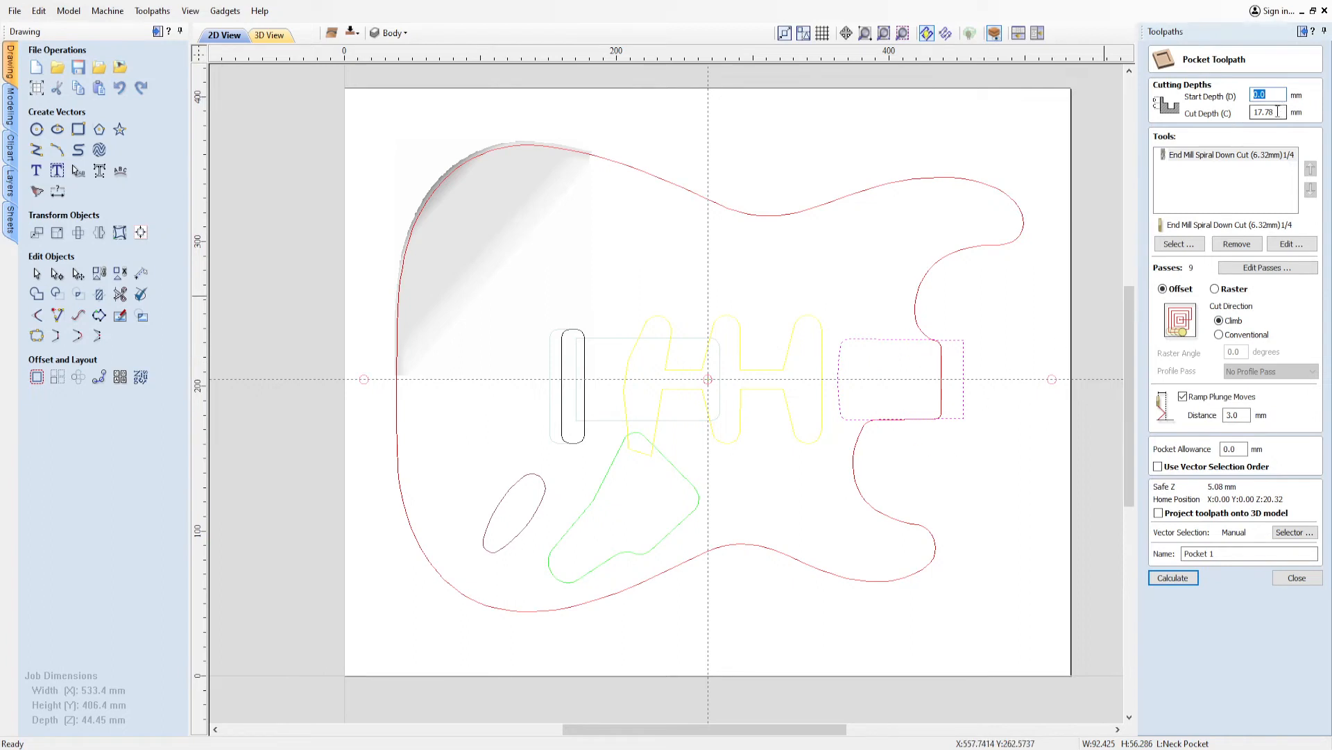
{"action": "left_click_drag", "start_coordinate": [1277, 112], "coordinate": [1244, 114]}
{"action": "type", "text": "17.395"}
{"action": "double_click", "coordinate": [1225, 553]}
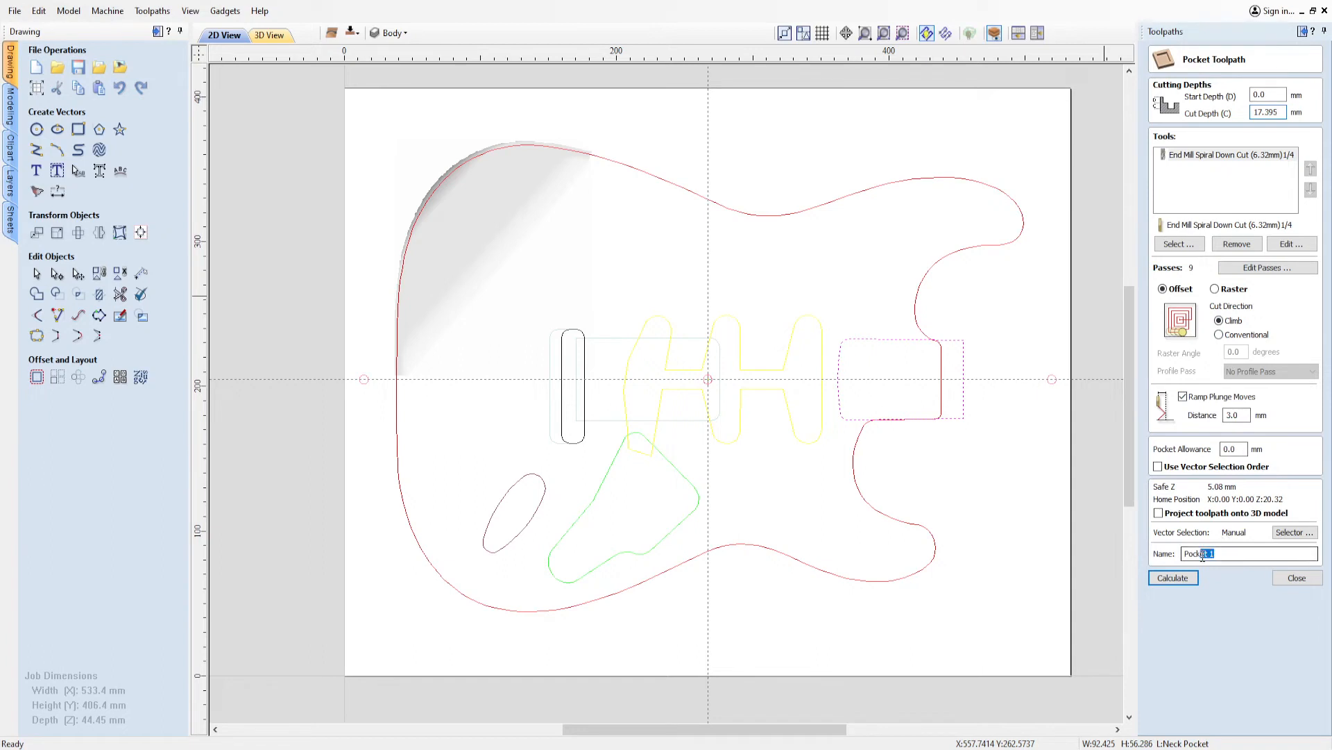
{"action": "type", "text": "Neck Pocket 1"}
{"action": "left_click", "coordinate": [1173, 577]}
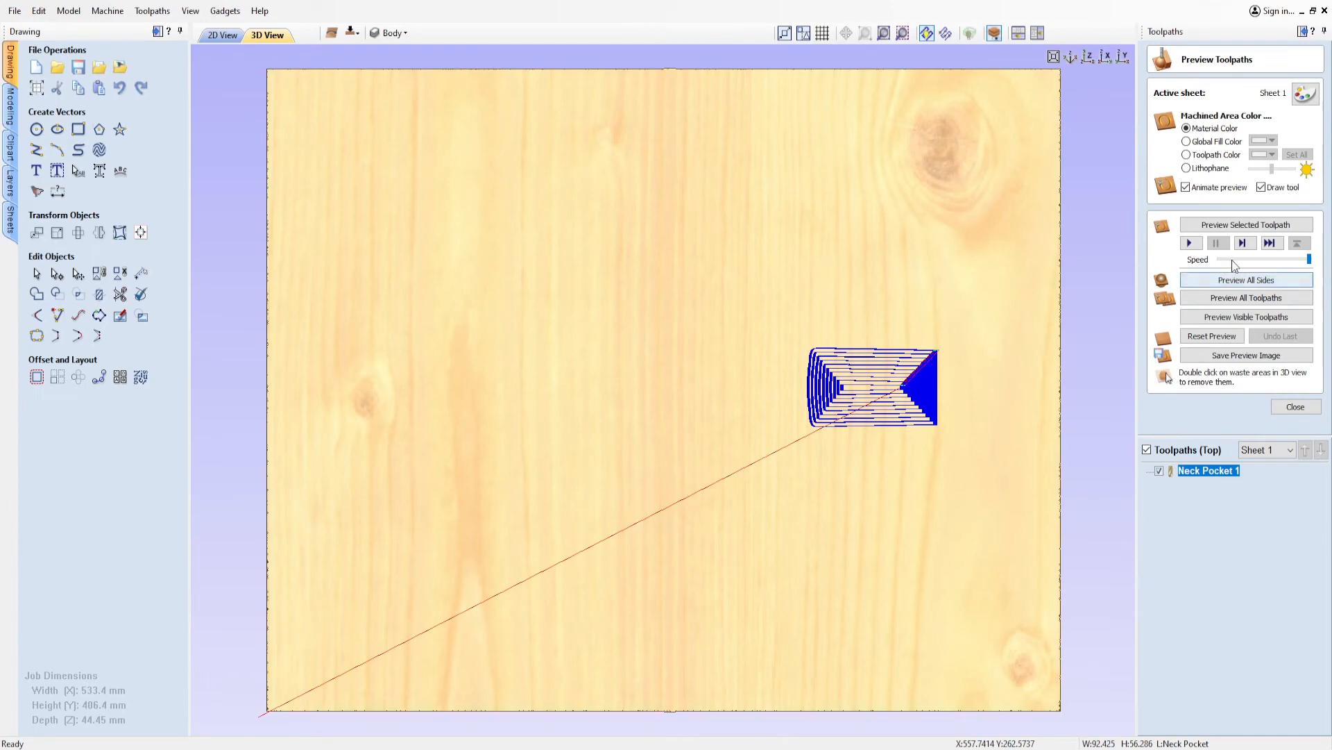
Preview the neck pocket toolpath in 3D, and return to the 2D drawing with nothing selected.
{"action": "left_click", "coordinate": [1214, 225]}
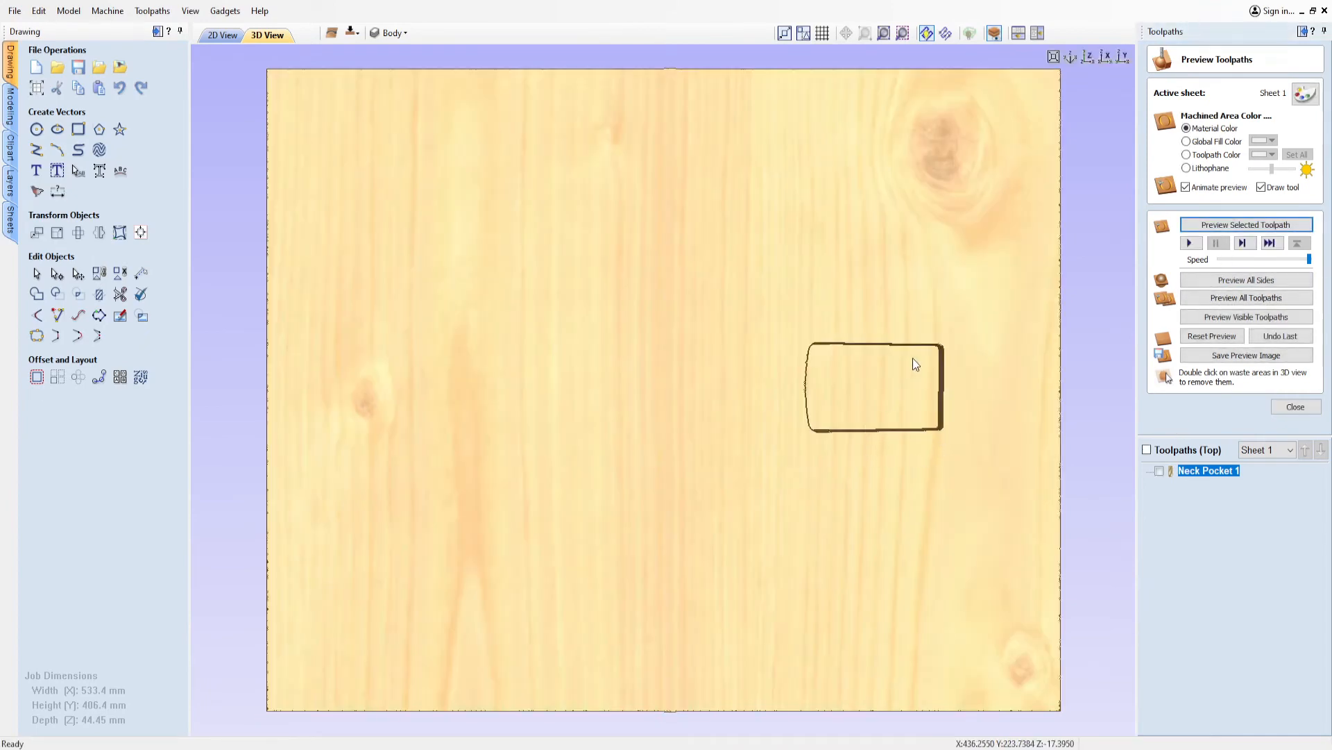
{"action": "left_click_drag", "start_coordinate": [879, 531], "coordinate": [866, 501]}
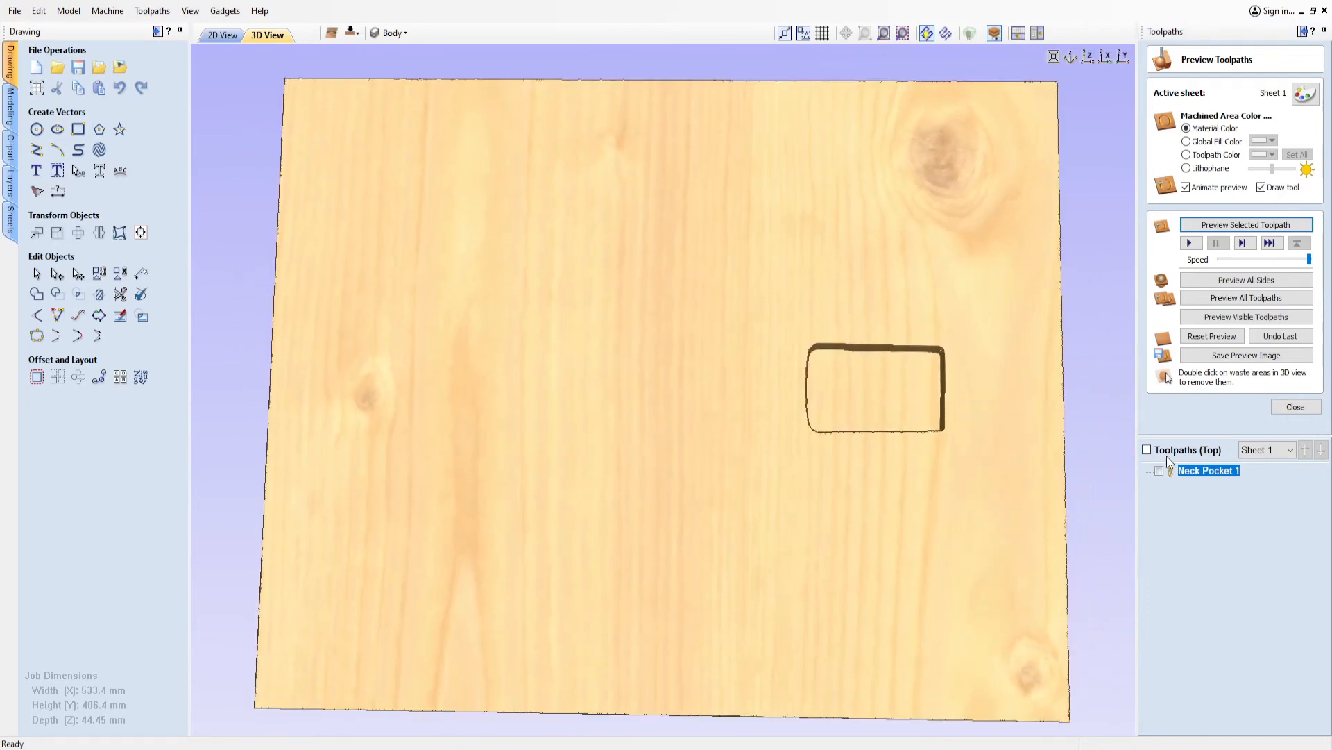
{"action": "left_click", "coordinate": [1303, 407]}
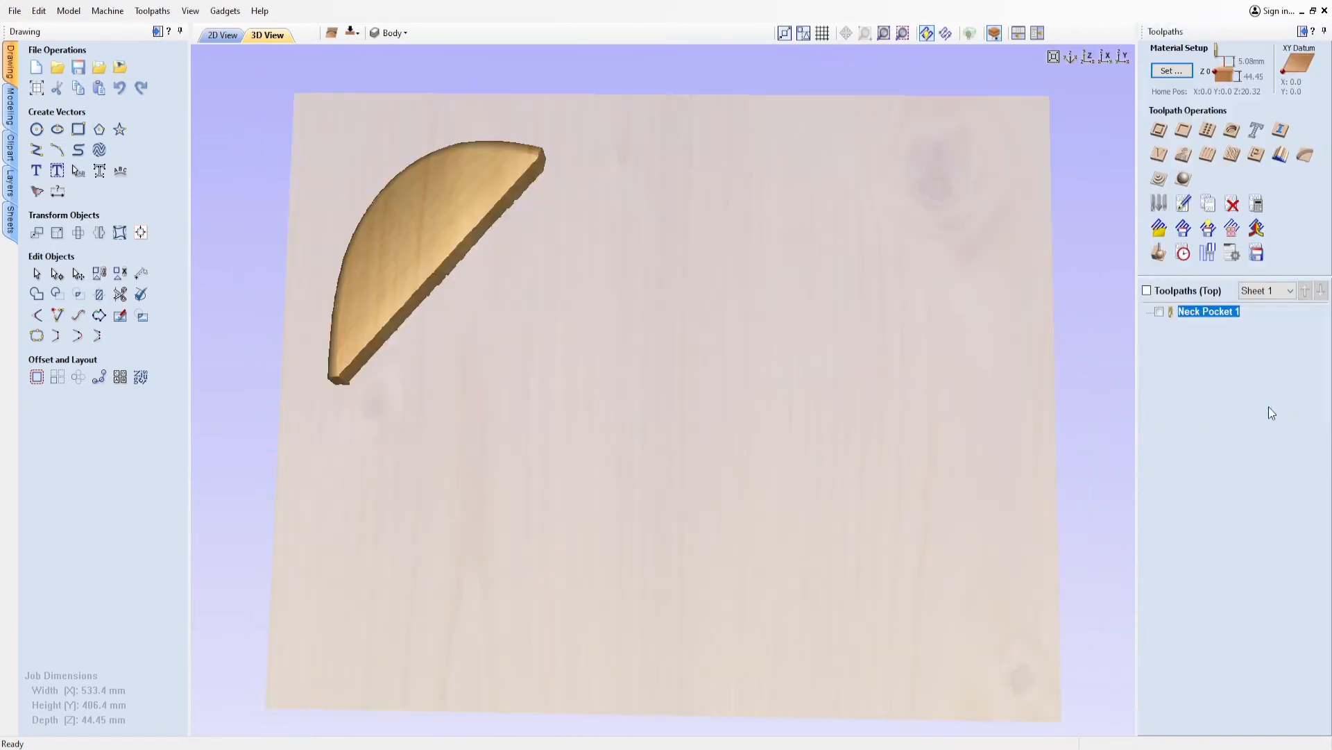
{"action": "left_click", "coordinate": [222, 34]}
{"action": "left_click", "coordinate": [1109, 423]}
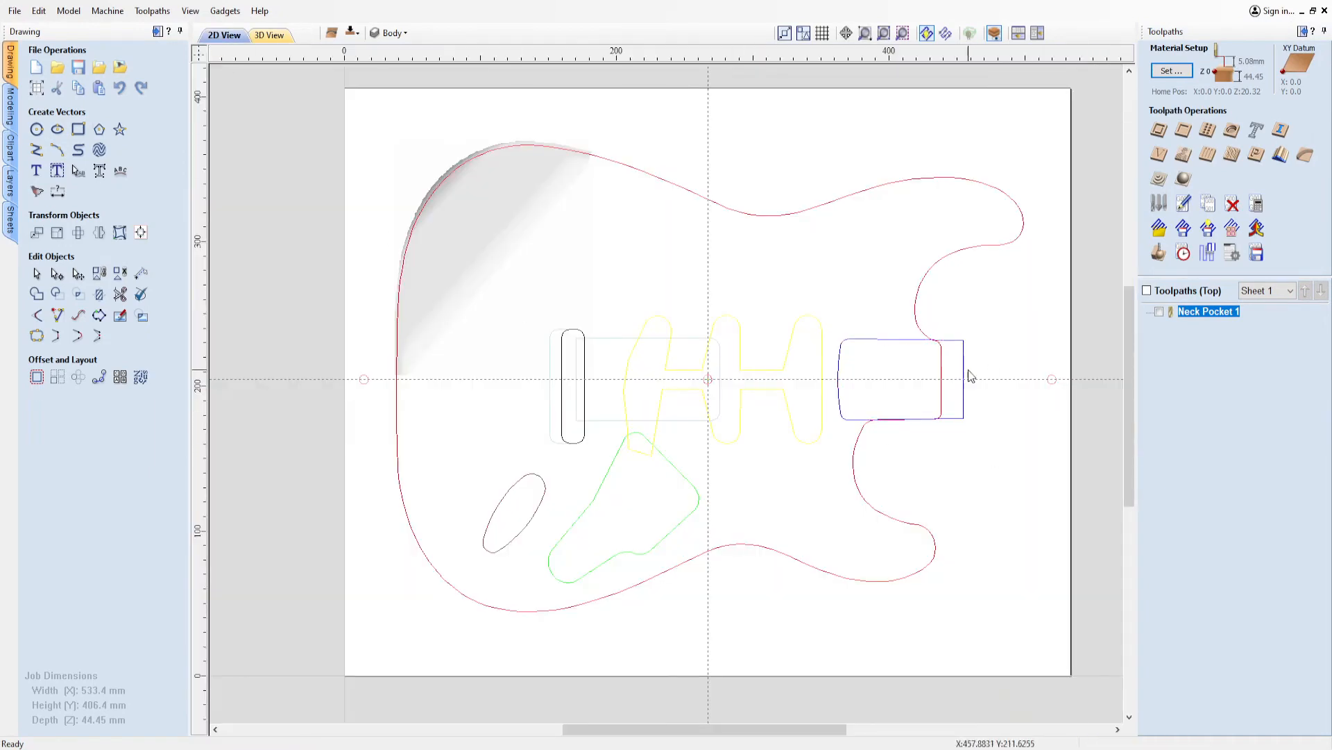
Calculate a pocket toolpath for the pickup cavity vector with a 17 mm cut depth, named Pickup Pocket 2, and return to the 2D drawing.
{"action": "left_click", "coordinate": [793, 340]}
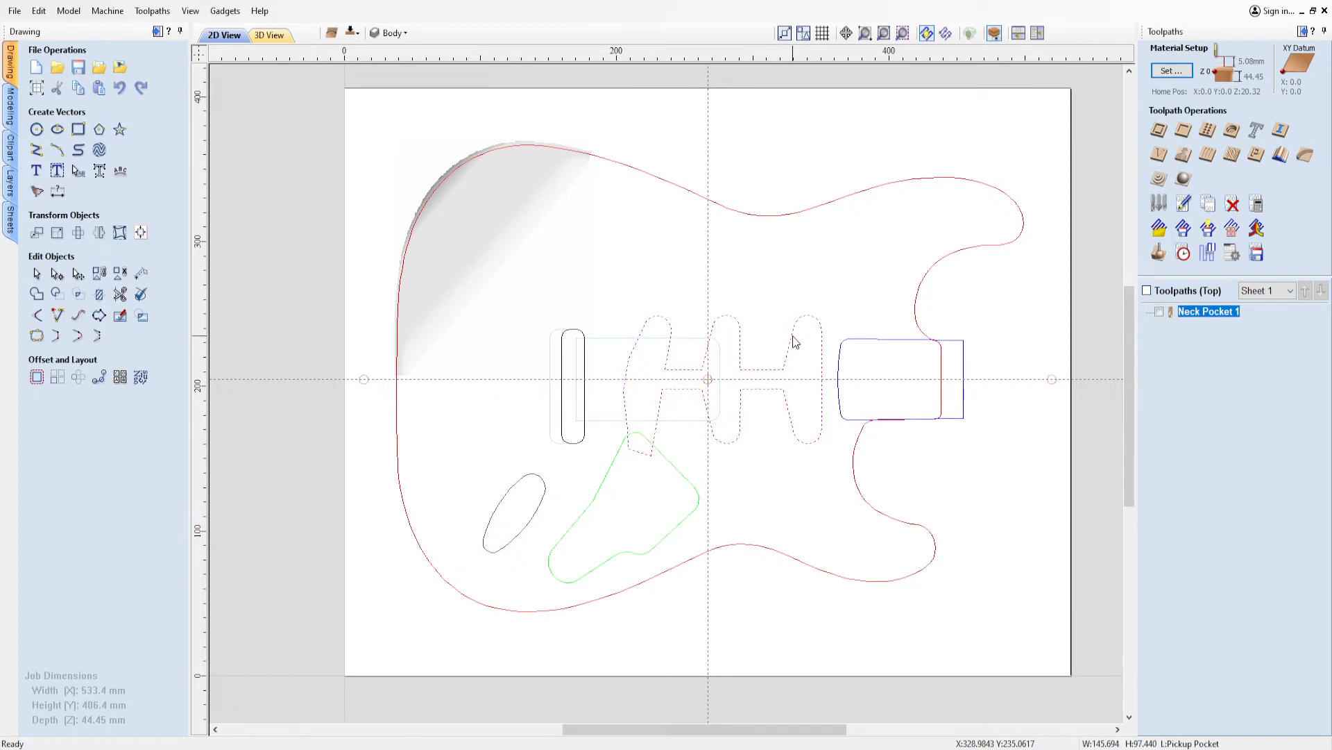
{"action": "left_click", "coordinate": [1183, 130]}
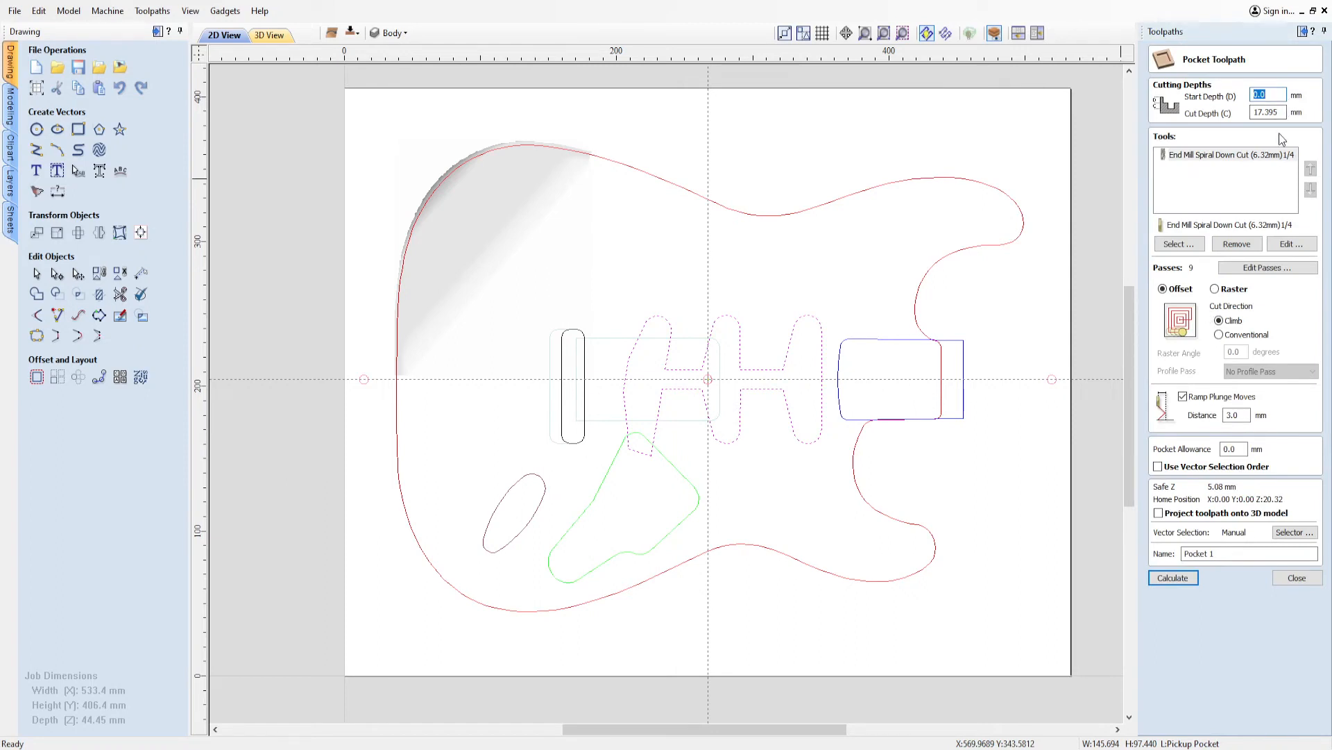
{"action": "key", "text": "Tab"}
{"action": "type", "text": "17"}
{"action": "left_click_drag", "start_coordinate": [1228, 553], "coordinate": [1184, 553]}
{"action": "type", "text": "Pickup Pocket2"}
{"action": "left_click", "coordinate": [1234, 553]}
{"action": "left_click", "coordinate": [1172, 577]}
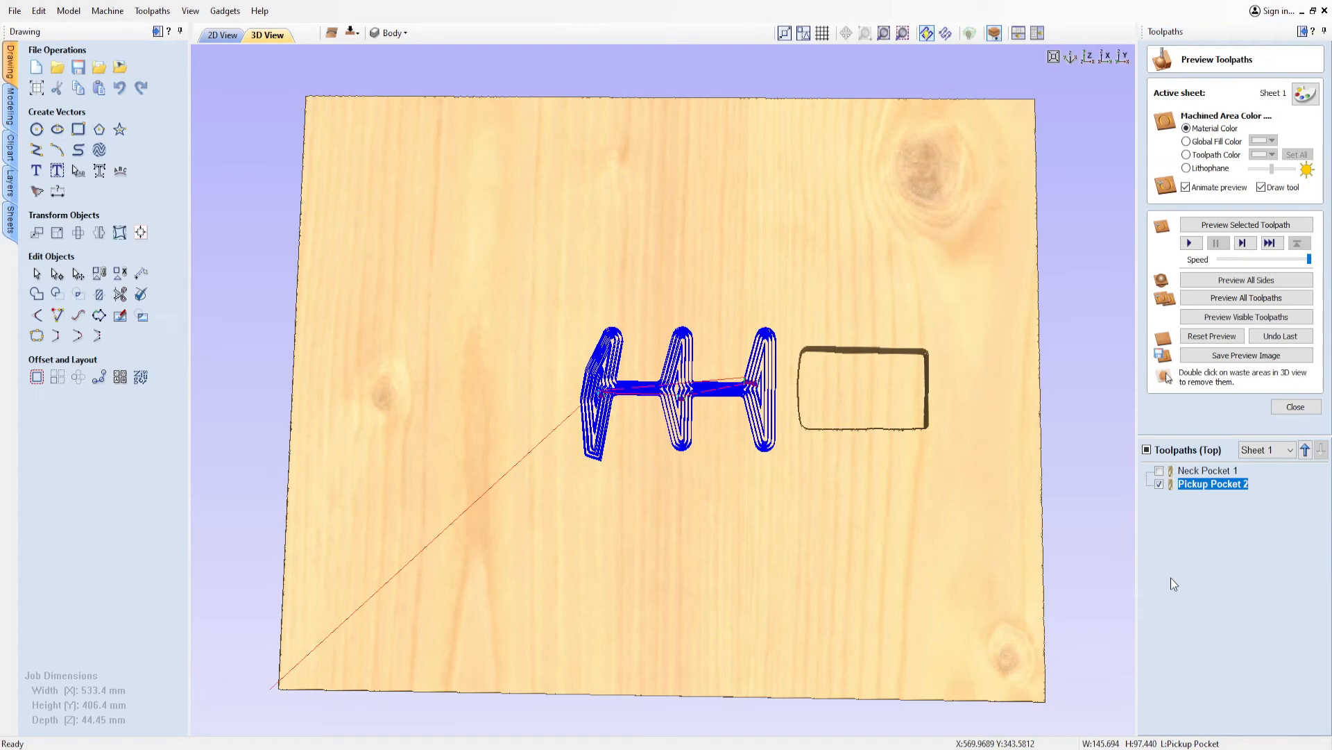
{"action": "left_click", "coordinate": [1286, 410]}
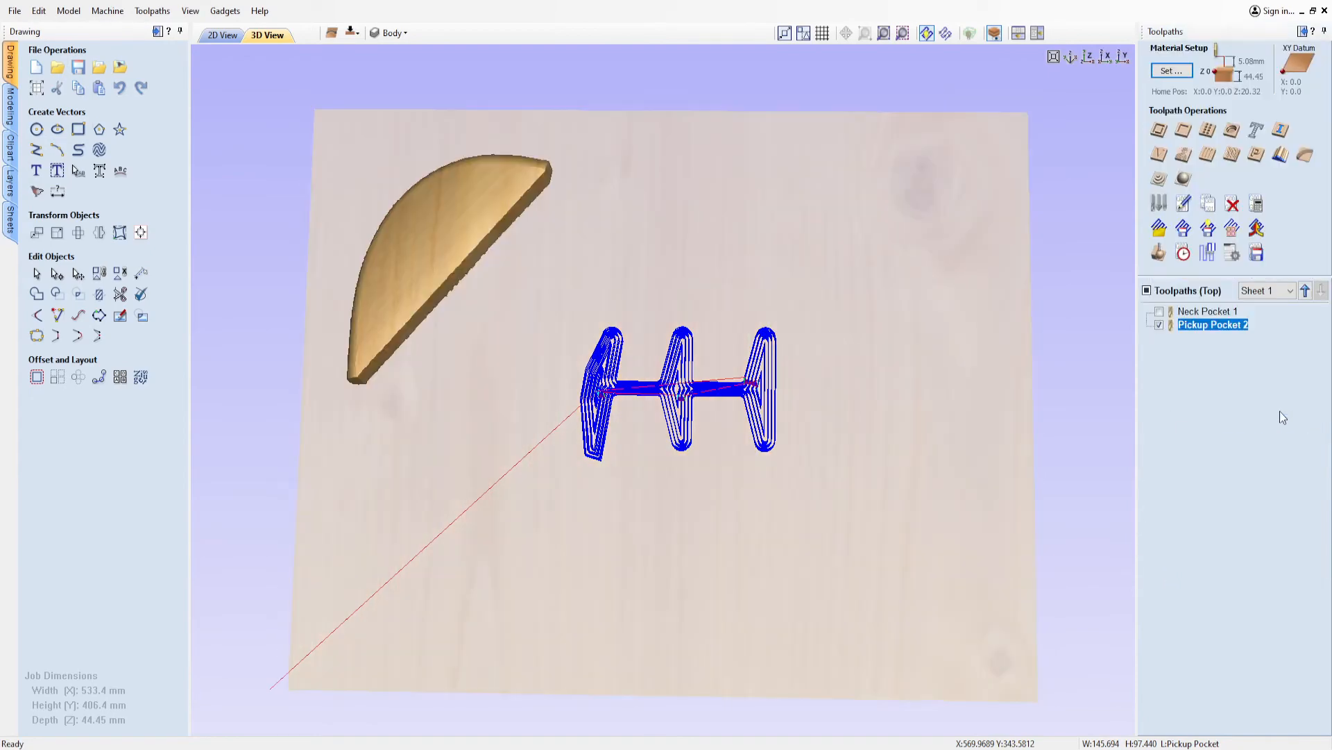
{"action": "left_click", "coordinate": [222, 36]}
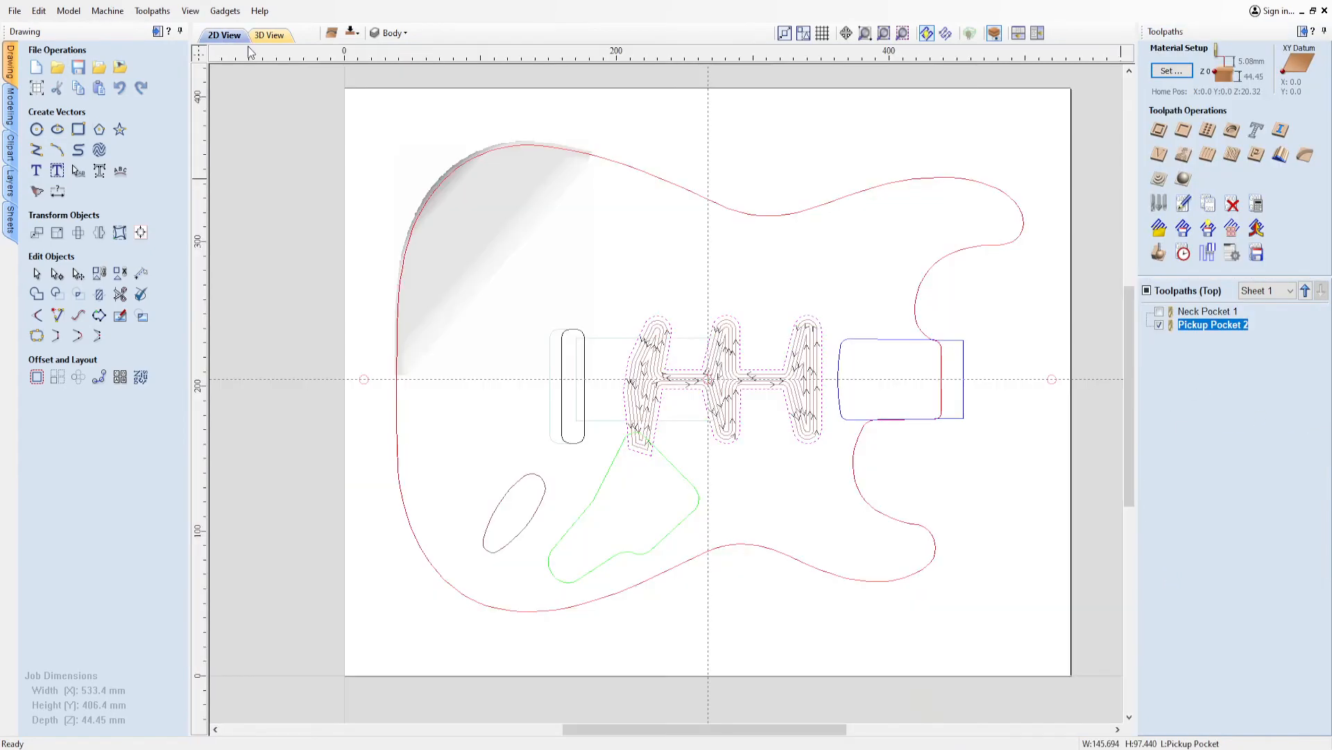
Calculate a pocket toolpath for the control cavity vector with a 38.1 mm cut depth, named Control Pocket 3, and return to the 2D drawing.
{"action": "left_click", "coordinate": [1159, 325]}
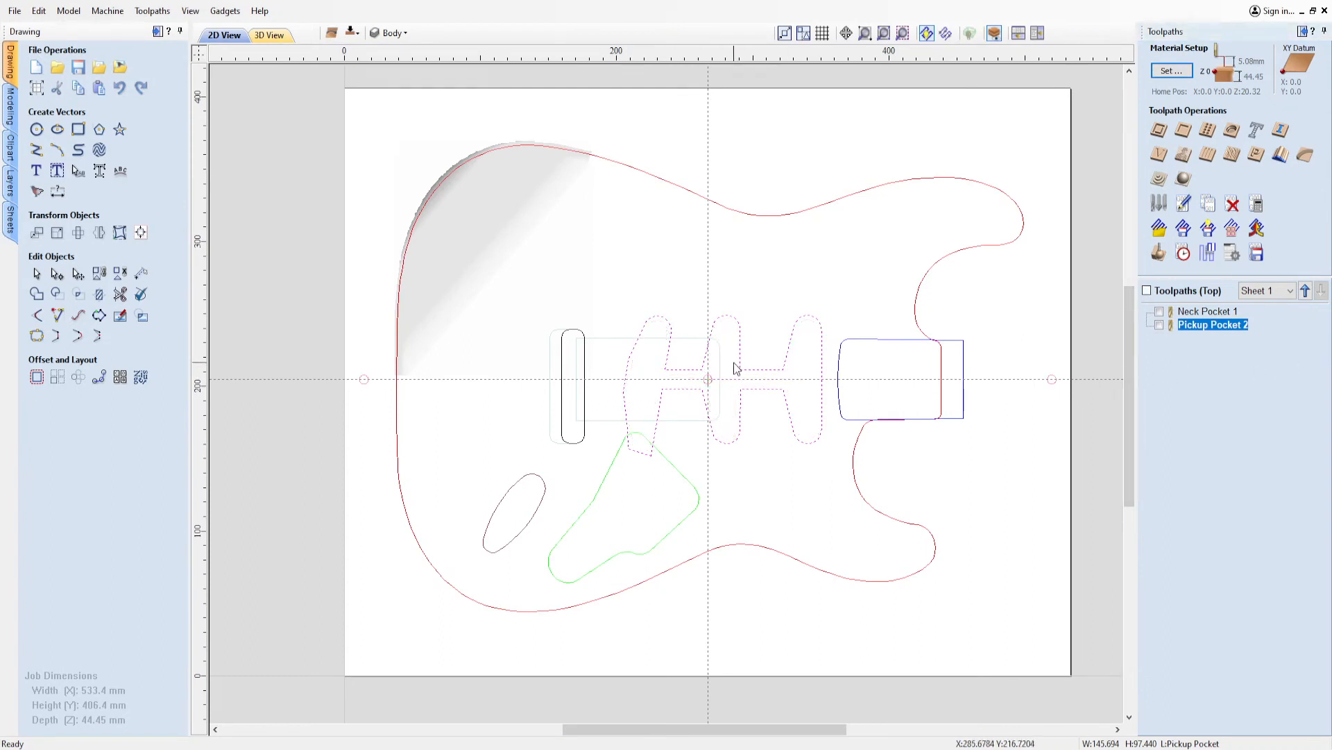
{"action": "left_click", "coordinate": [686, 489]}
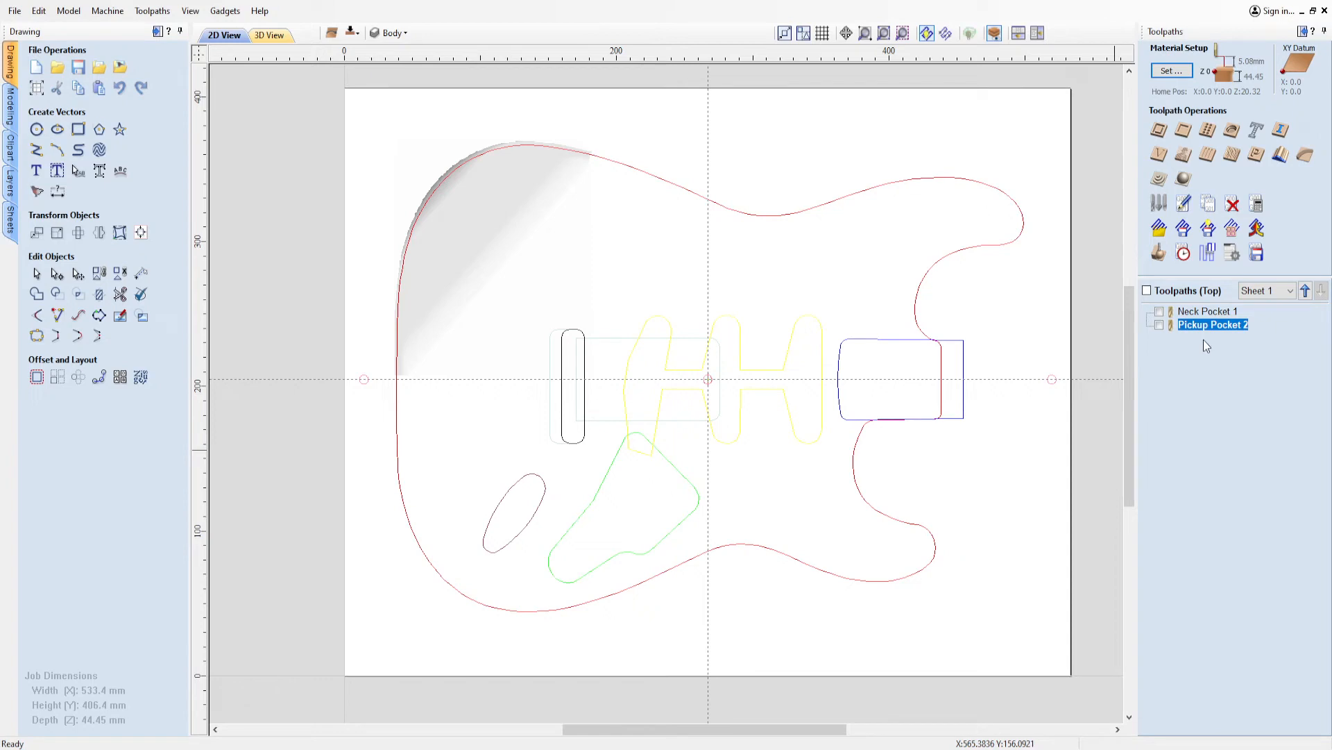
{"action": "left_click", "coordinate": [1185, 128]}
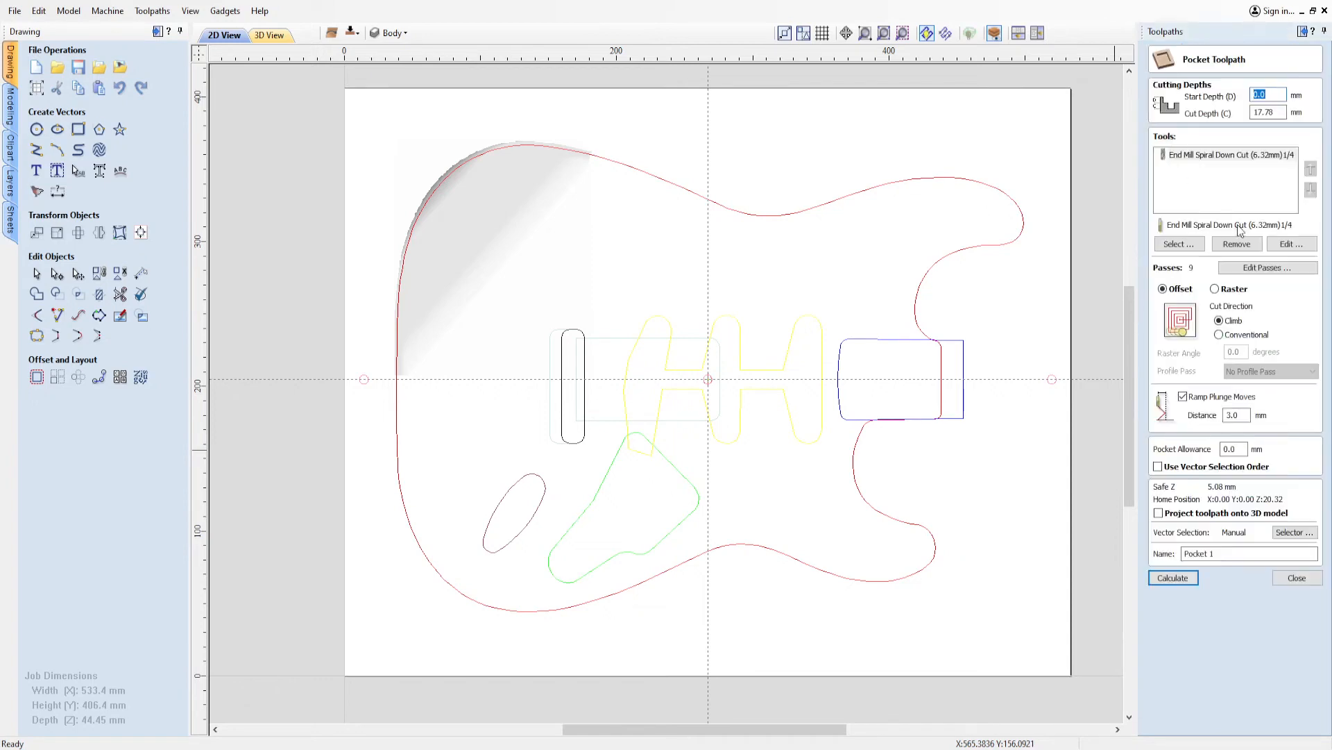
{"action": "left_click", "coordinate": [1277, 113]}
{"action": "type", "text": "38.1"}
{"action": "left_click_drag", "start_coordinate": [1226, 553], "coordinate": [1178, 557]}
{"action": "type", "text": "C"}
{"action": "left_click", "coordinate": [669, 466]}
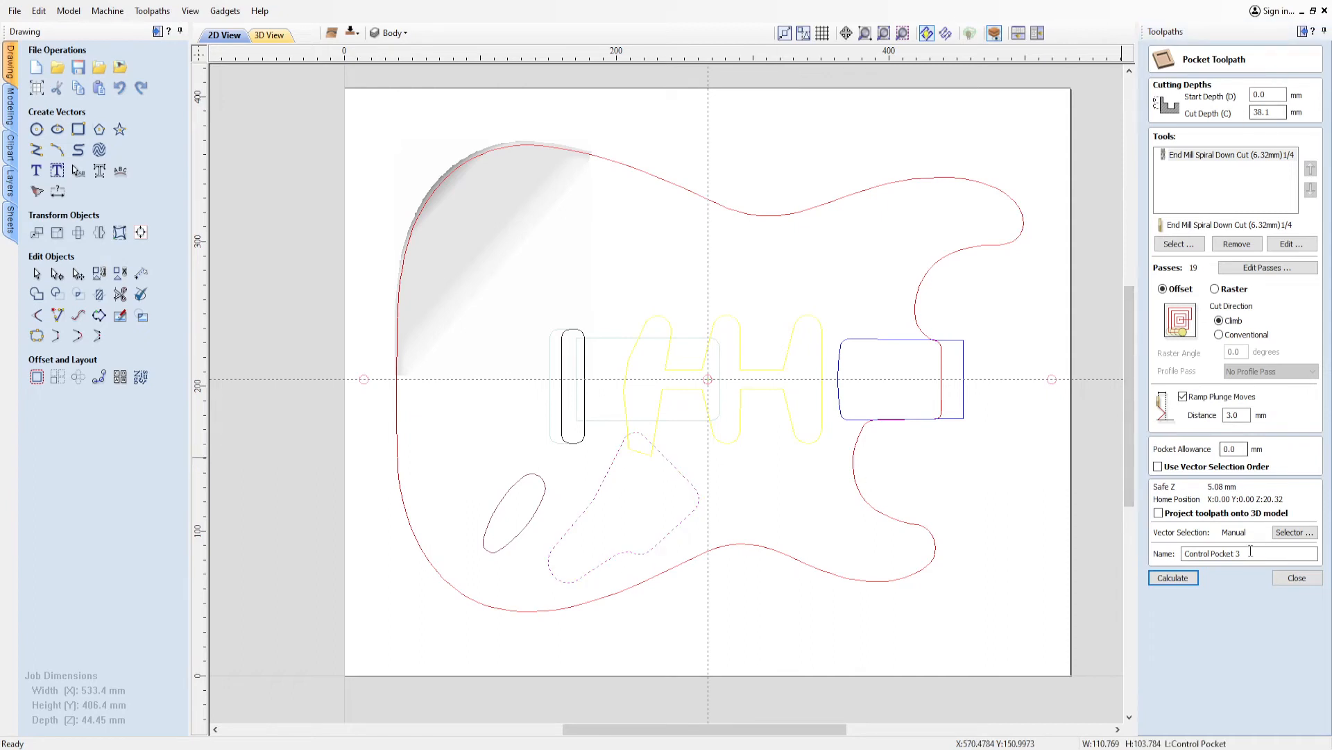
{"action": "left_click", "coordinate": [1169, 579]}
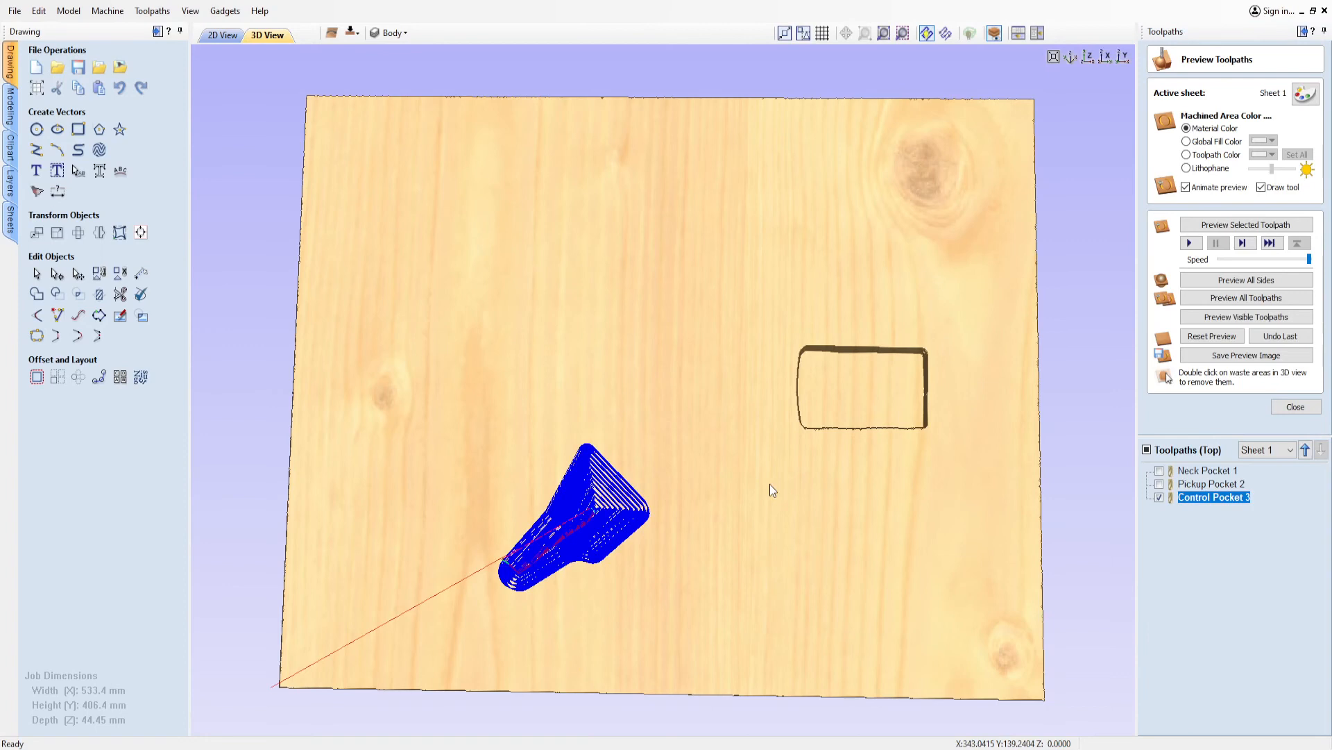
{"action": "left_click", "coordinate": [1295, 407]}
{"action": "left_click", "coordinate": [1160, 338]}
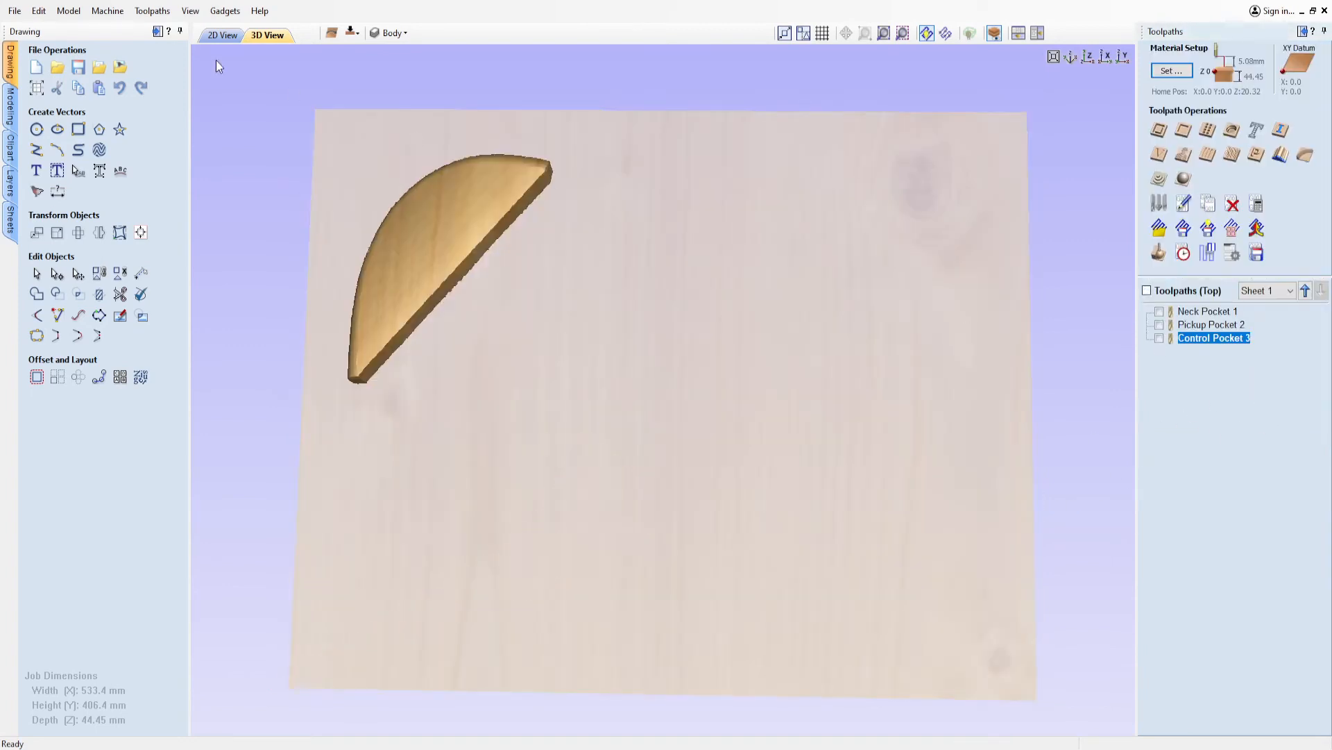
{"action": "left_click", "coordinate": [223, 34]}
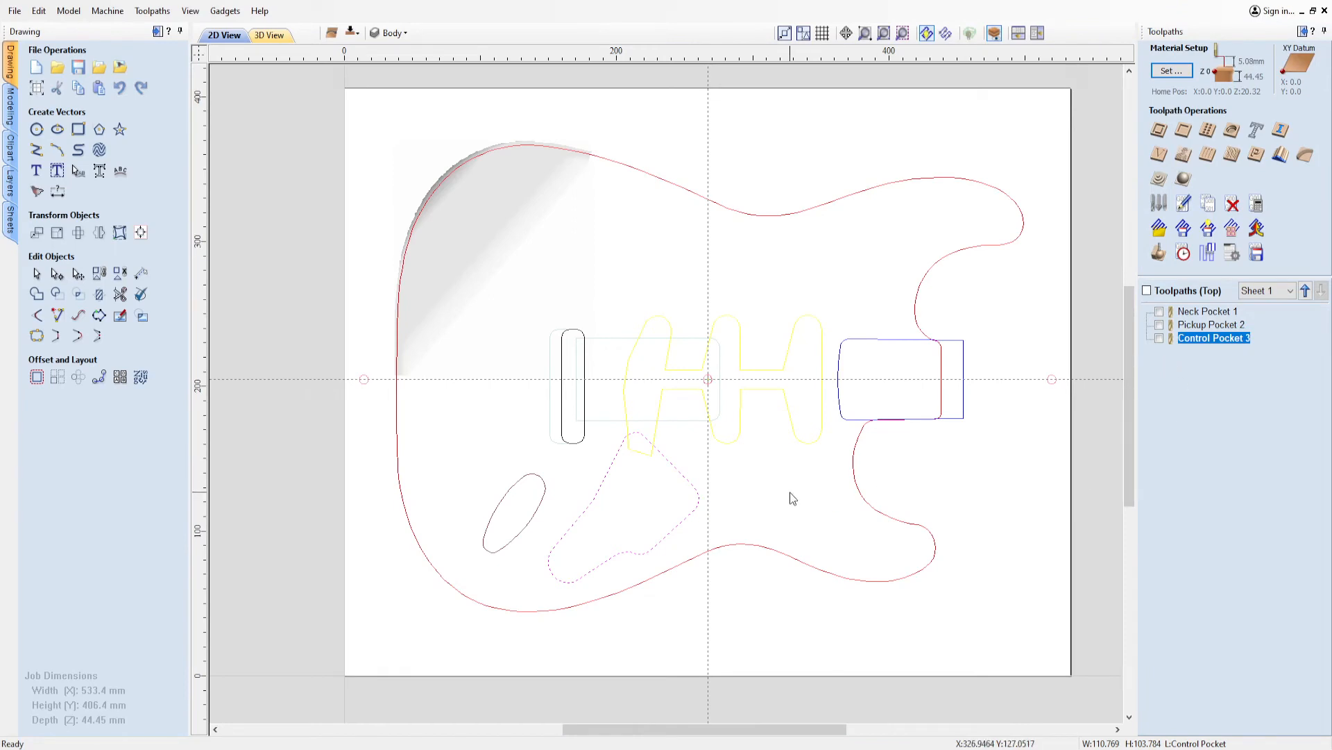
Calculate a pocket toolpath for the jack pocket vector with the current settings, and hide its toolpath lines in the 2D drawing.
{"action": "left_click", "coordinate": [542, 484]}
{"action": "left_click", "coordinate": [1183, 131]}
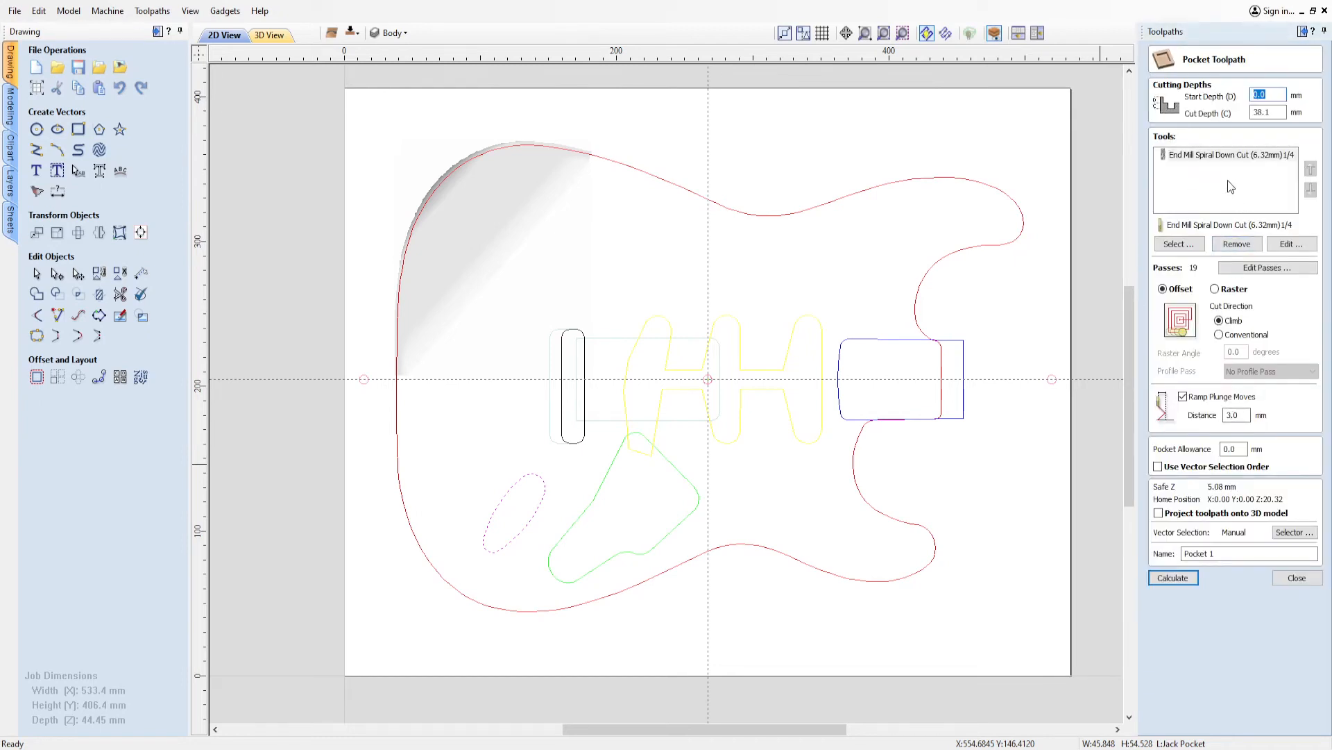
{"action": "left_click", "coordinate": [1180, 576]}
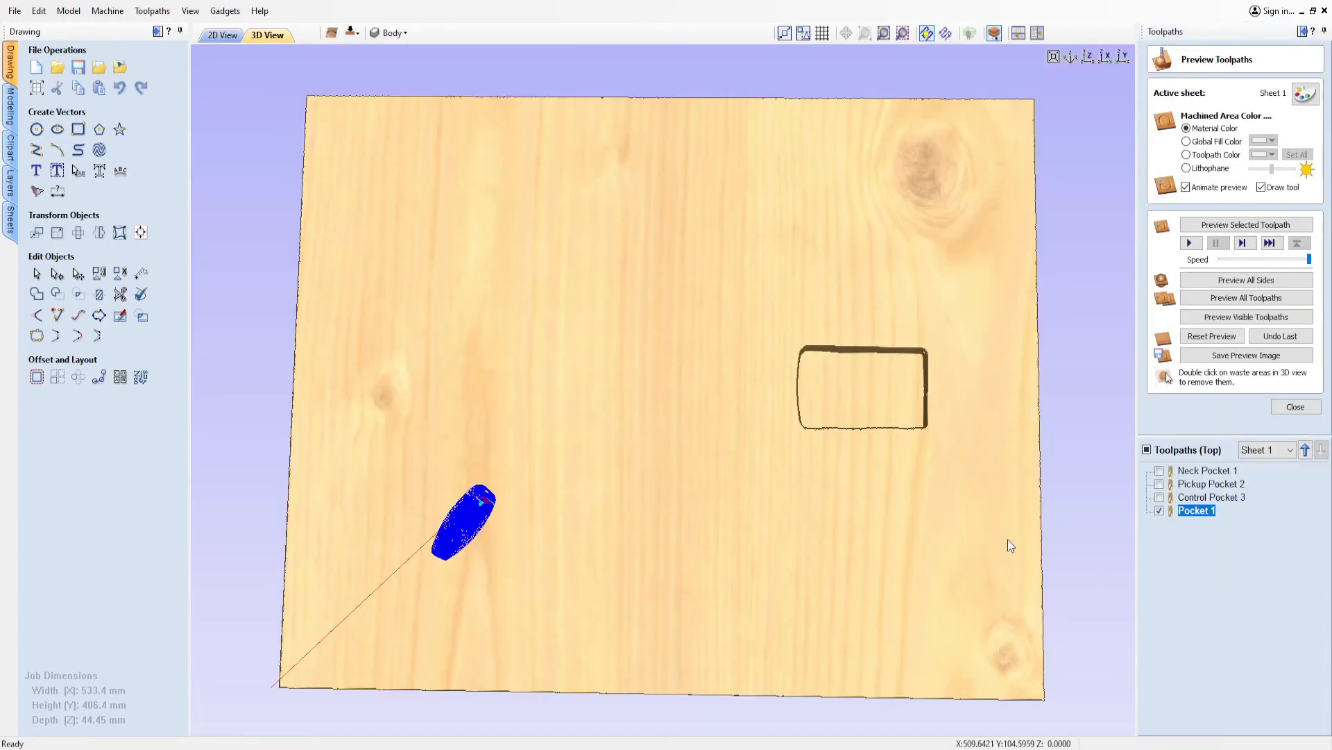
{"action": "left_click", "coordinate": [1295, 406]}
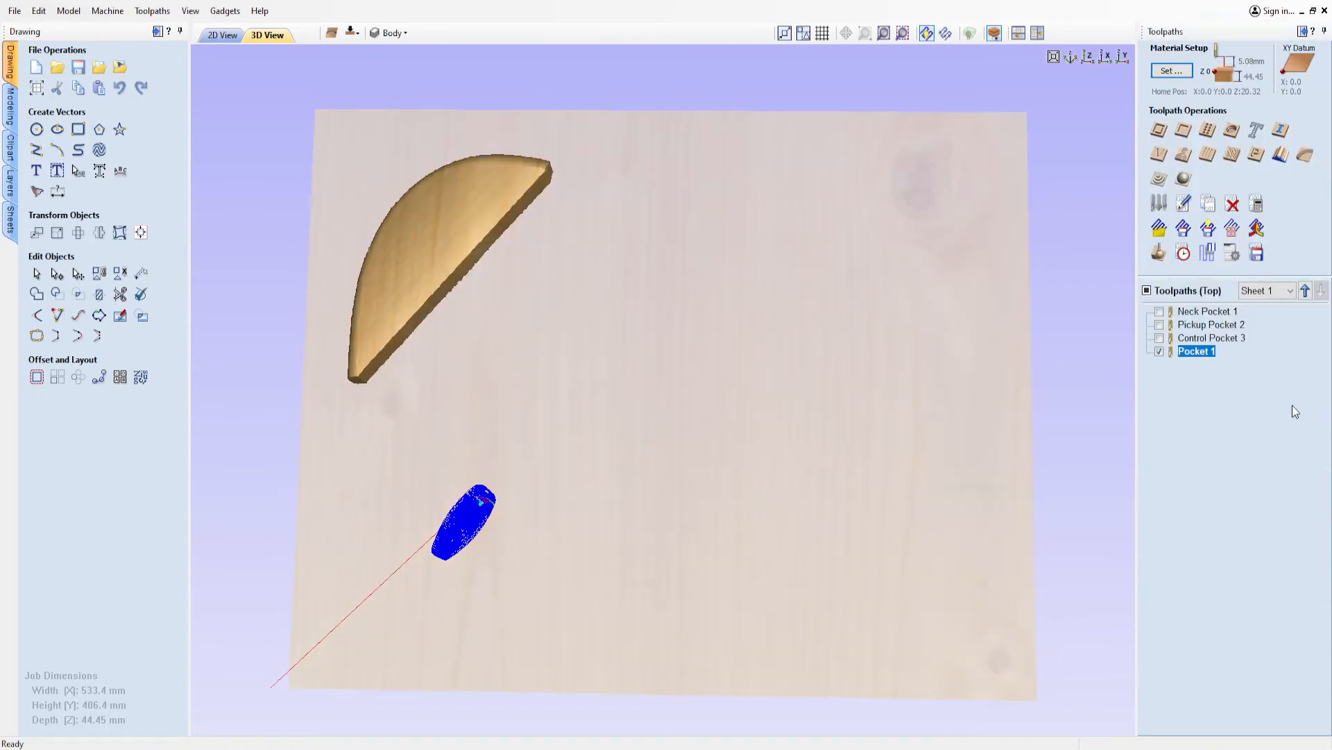
{"action": "left_click", "coordinate": [226, 36]}
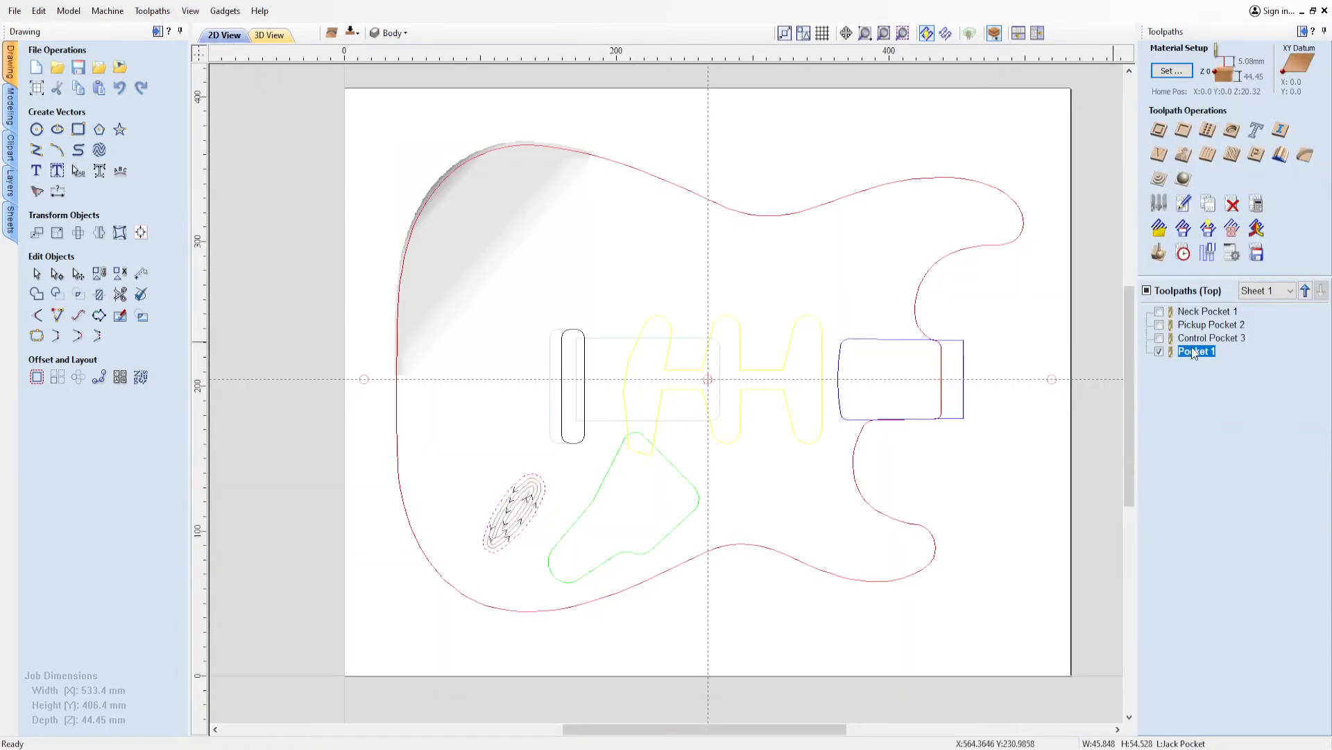
{"action": "left_click", "coordinate": [1160, 351]}
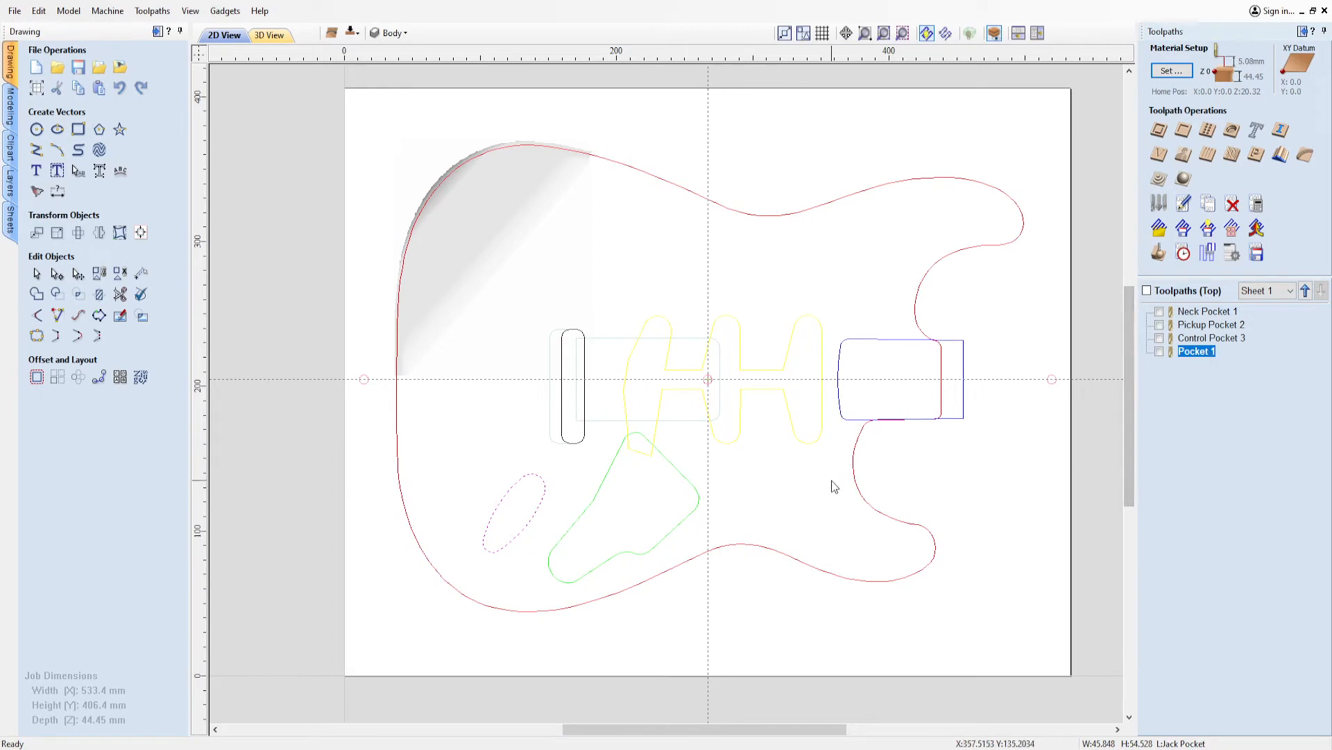
Calculate a pocket toolpath for the narrow tremolo slot vector with a 6.3 mm cut depth, named Trem Top Pocket.
{"action": "left_click", "coordinate": [561, 354]}
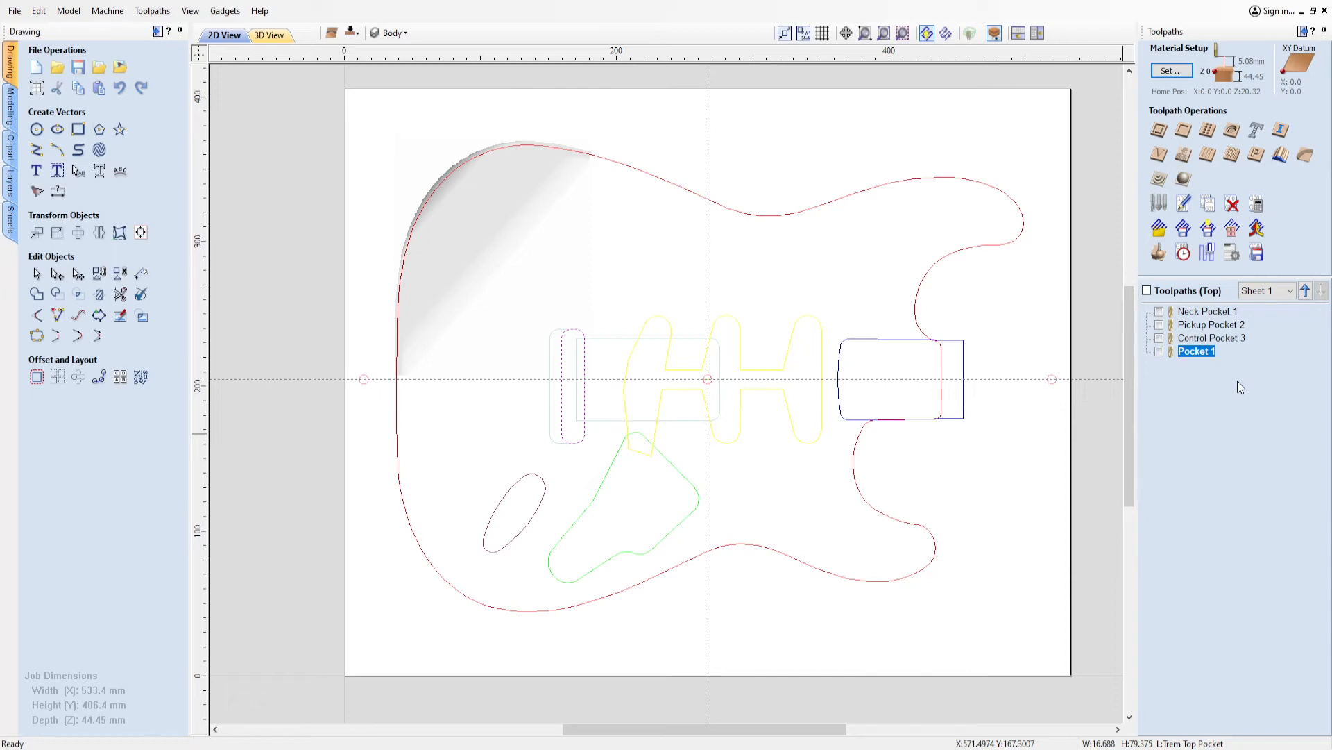
{"action": "left_click", "coordinate": [1183, 129]}
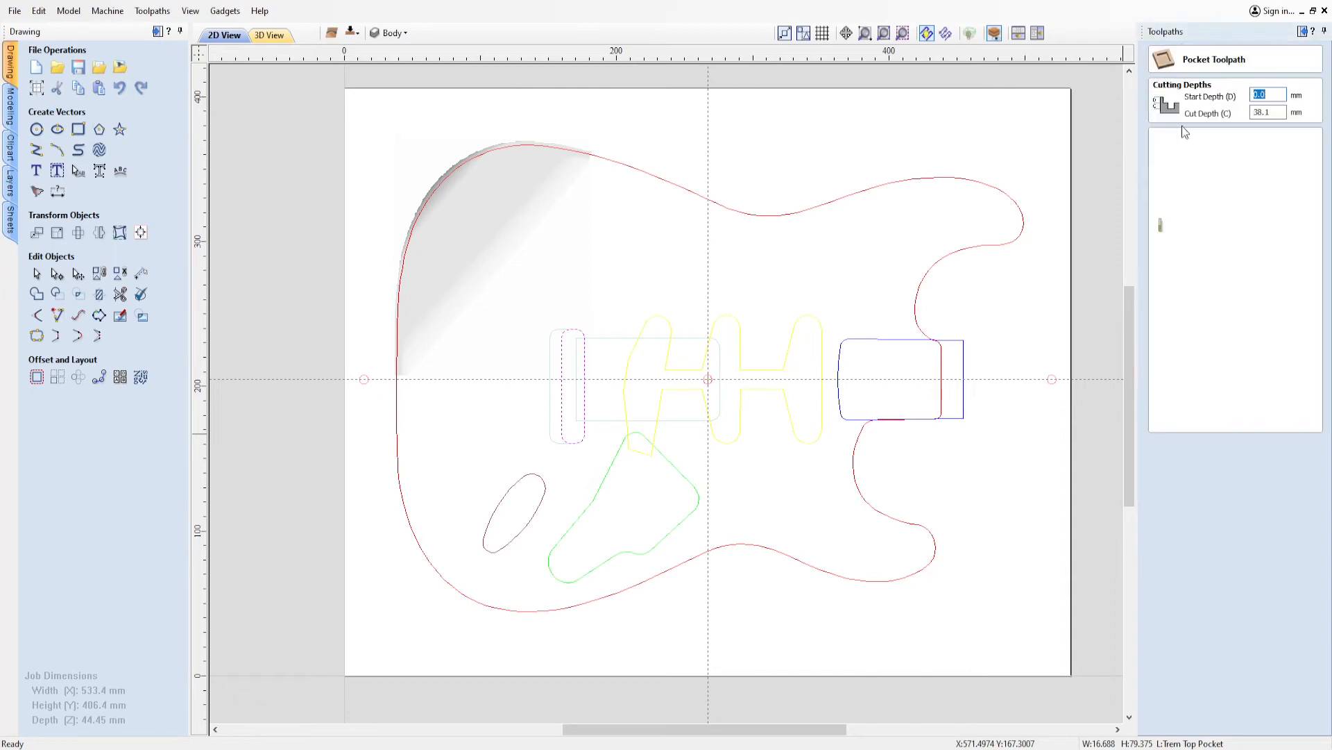
{"action": "key", "text": "Tab"}
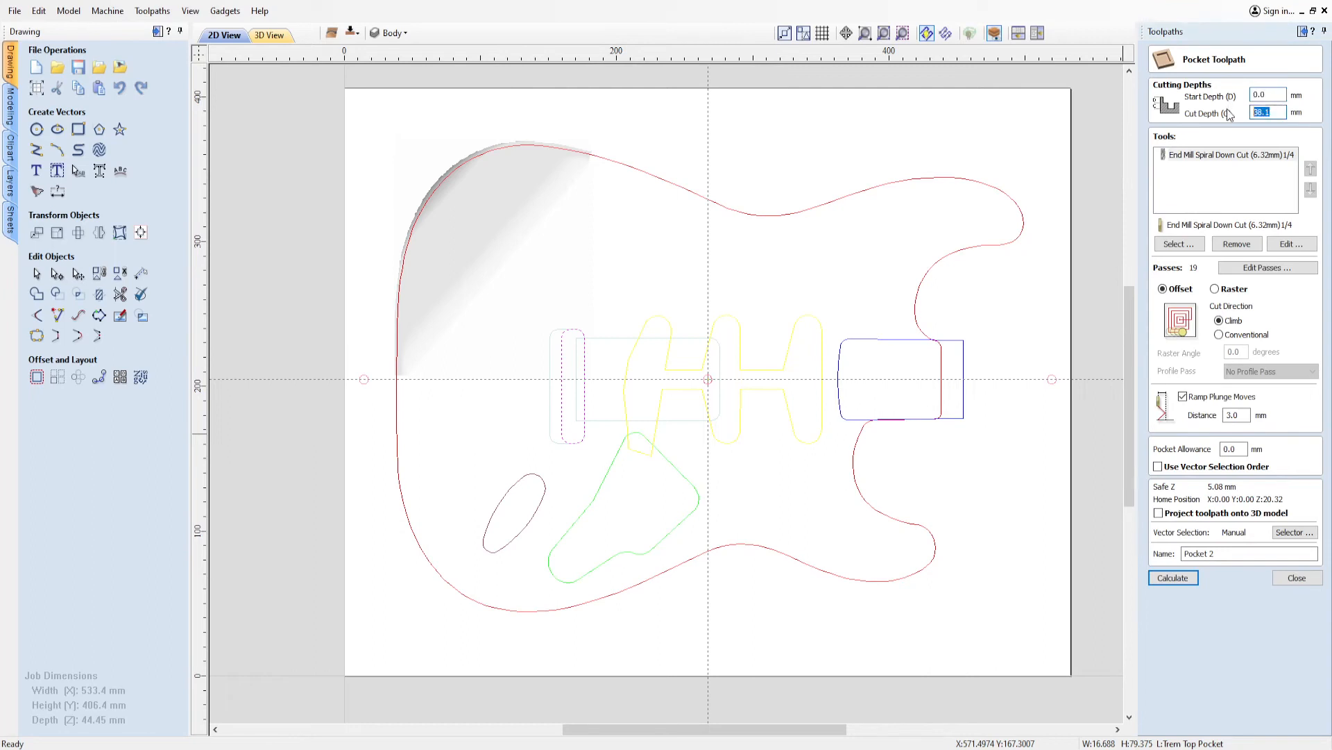
{"action": "type", "text": "6.3"}
{"action": "left_click_drag", "start_coordinate": [1216, 553], "coordinate": [1188, 554]}
{"action": "type", "text": "T"}
{"action": "left_click", "coordinate": [1171, 577]}
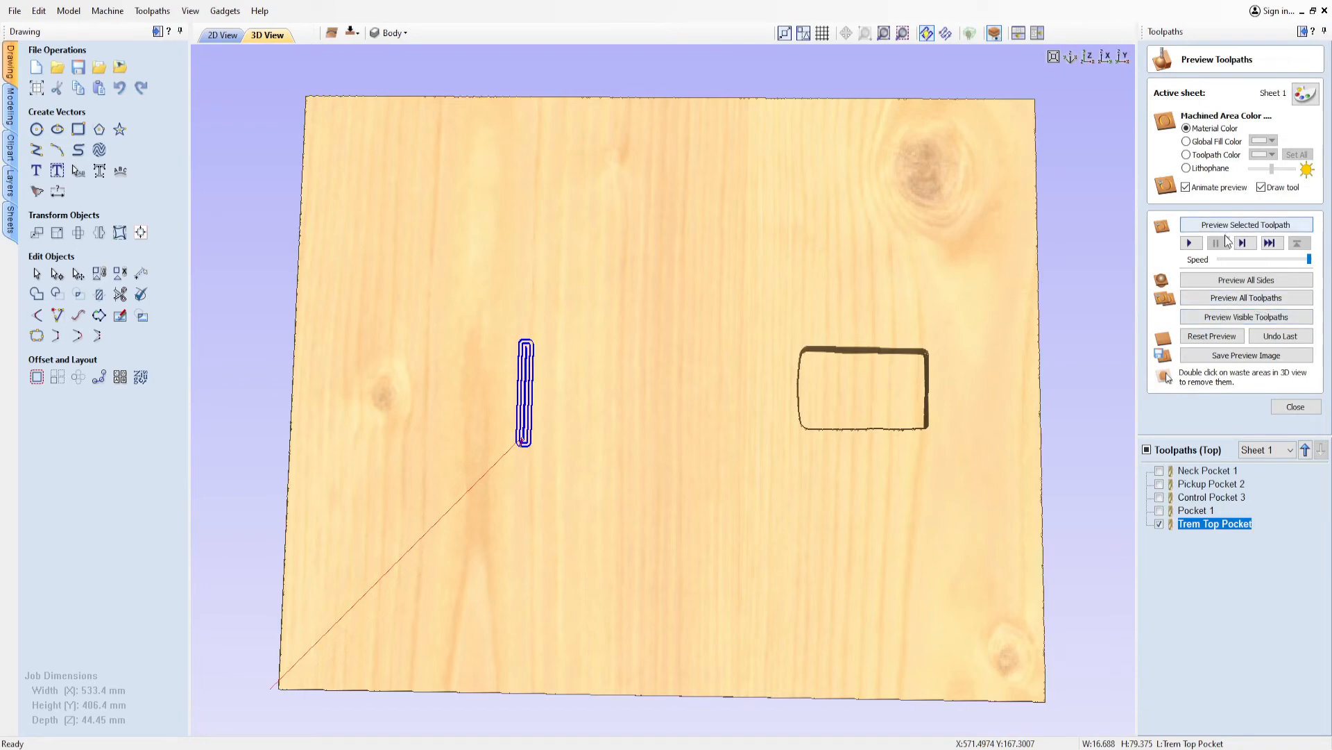
Preview all top-side toolpaths on the material in 3D, and return to the 2D drawing.
{"action": "left_click", "coordinate": [1227, 299]}
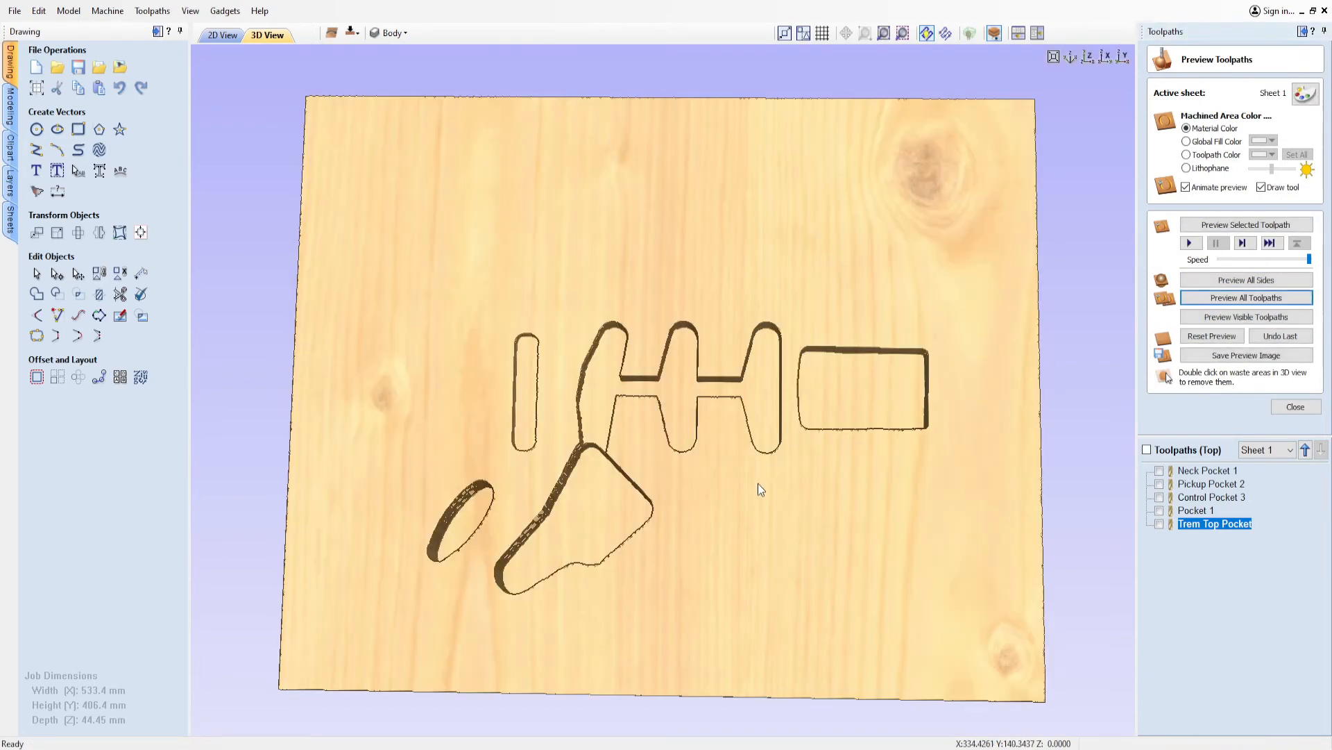
{"action": "mouse_move", "coordinate": [797, 557]}
{"action": "left_mouse_down"}
{"action": "mouse_move", "coordinate": [798, 495]}
{"action": "mouse_move", "coordinate": [739, 493]}
{"action": "mouse_move", "coordinate": [918, 507]}
{"action": "mouse_move", "coordinate": [951, 539]}
{"action": "mouse_move", "coordinate": [961, 508]}
{"action": "mouse_move", "coordinate": [959, 532]}
{"action": "mouse_move", "coordinate": [805, 538]}
{"action": "mouse_move", "coordinate": [799, 560]}
{"action": "mouse_move", "coordinate": [818, 569]}
{"action": "left_mouse_up"}
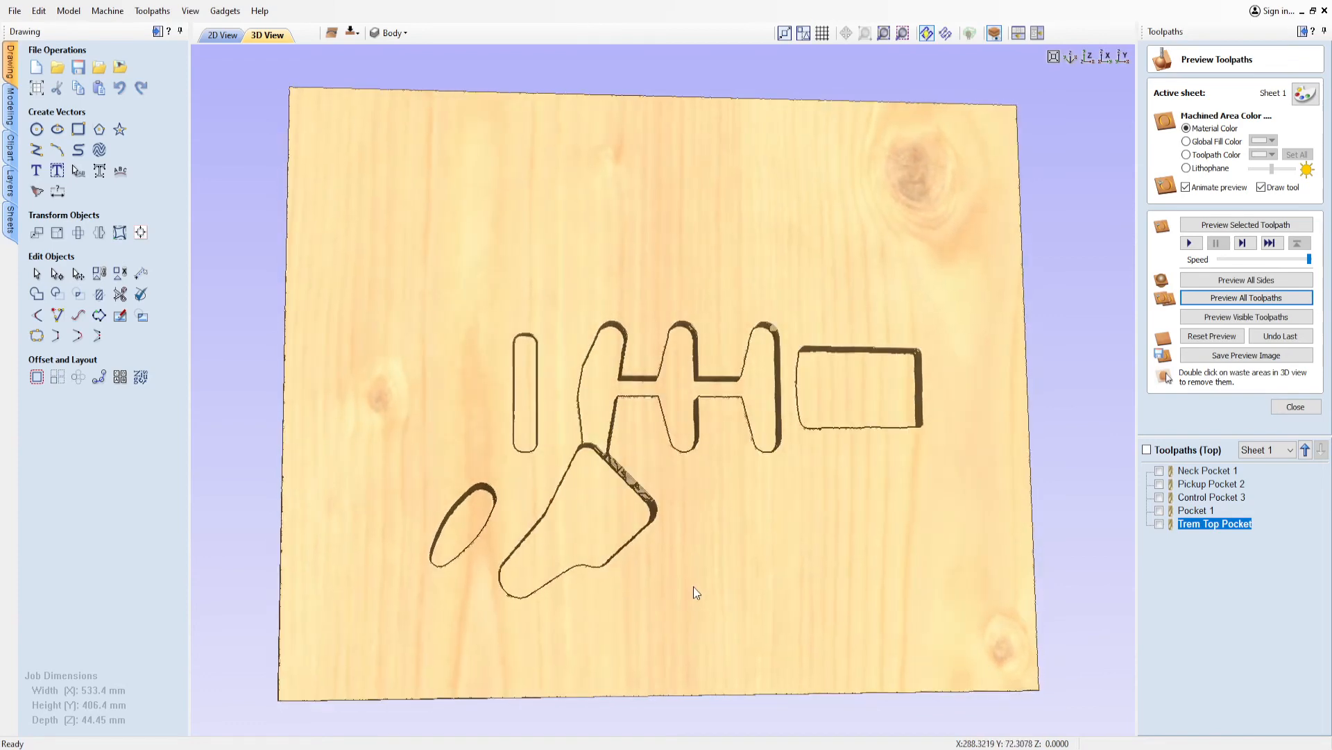
{"action": "left_click", "coordinate": [1294, 407]}
{"action": "left_click", "coordinate": [223, 34]}
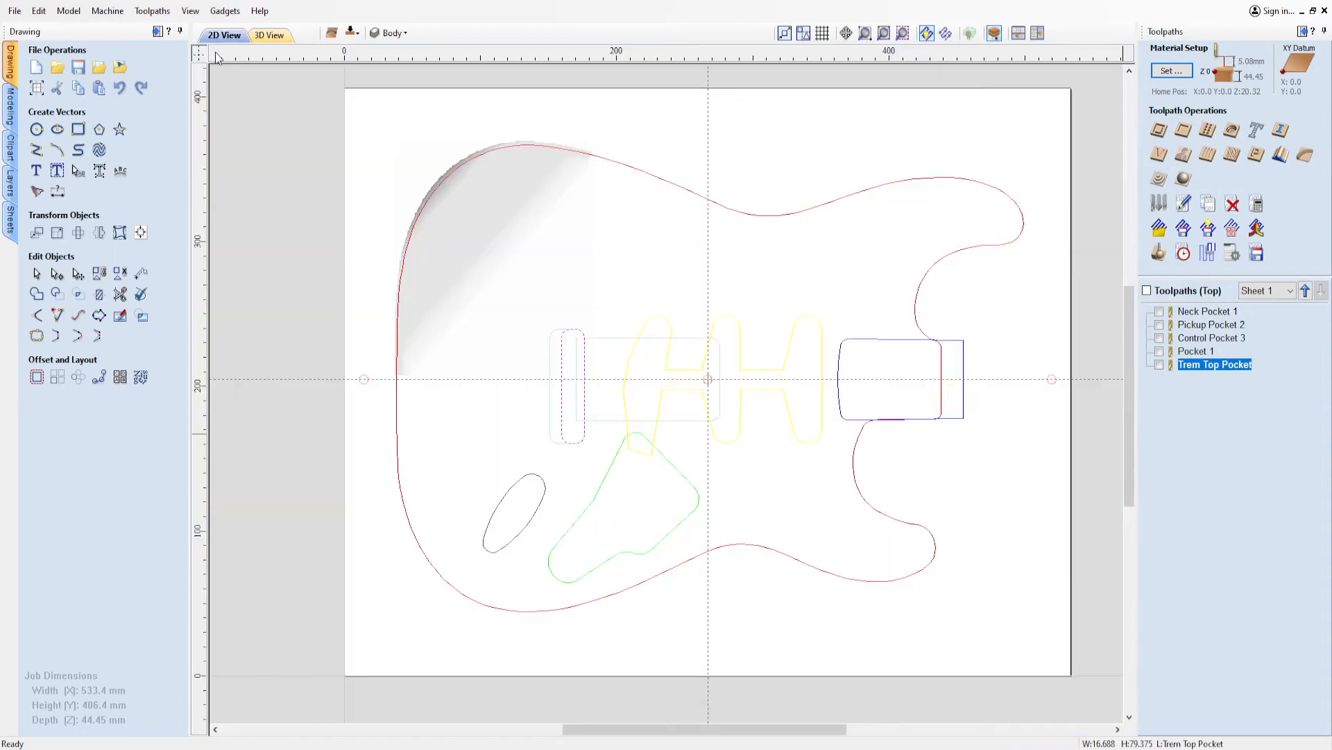
Calculate a rough machining toolpath for the arm contour component, named 3D Roughing Arm, and return to the 2D drawing with its lines hidden.
{"action": "left_click", "coordinate": [462, 262]}
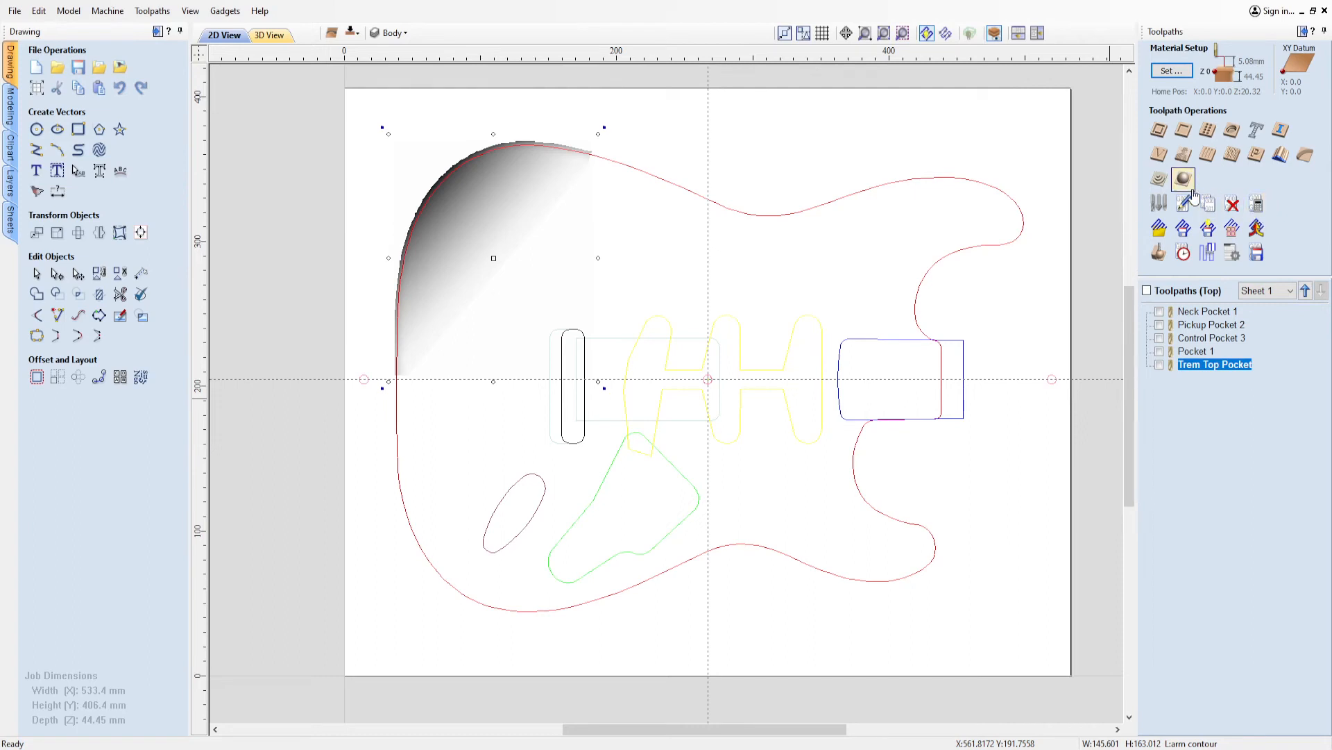
{"action": "left_click", "coordinate": [1159, 181]}
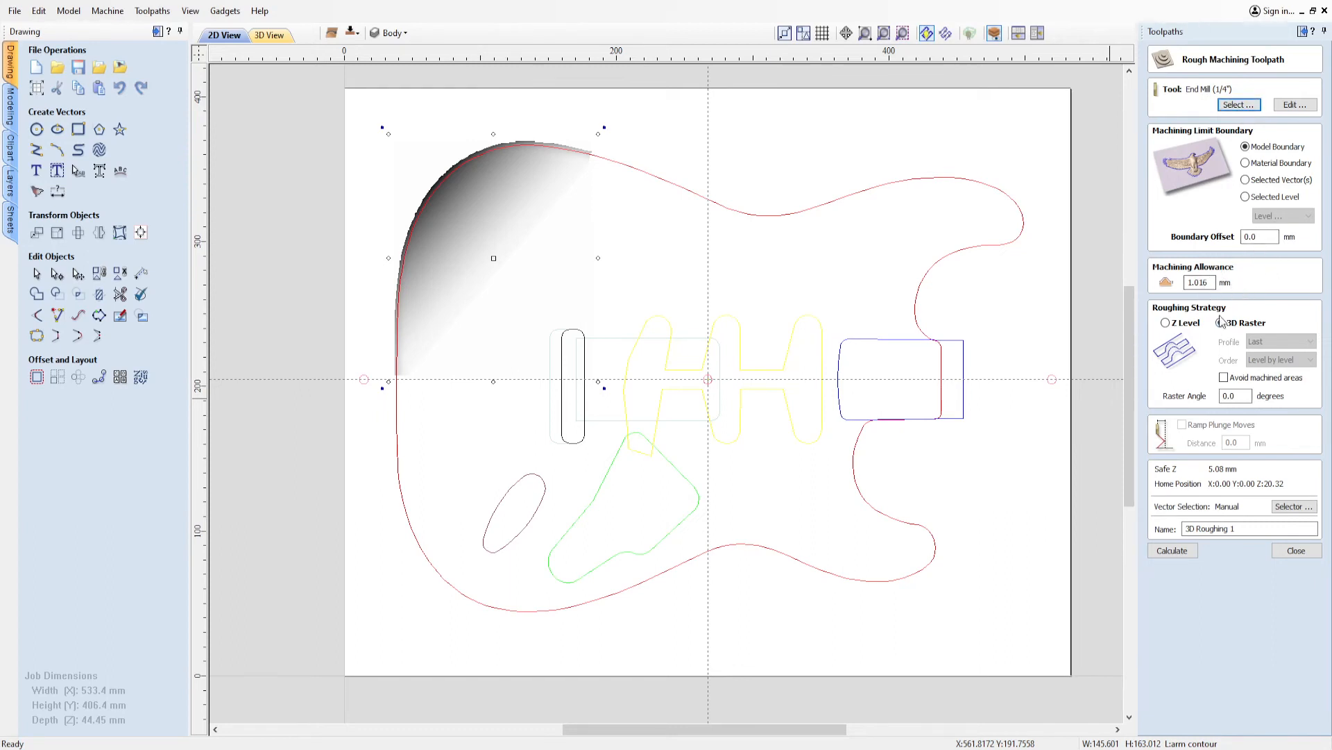
{"action": "left_click_drag", "start_coordinate": [1242, 528], "coordinate": [1195, 529]}
{"action": "left_click", "coordinate": [1234, 525]}
{"action": "left_click", "coordinate": [1174, 551]}
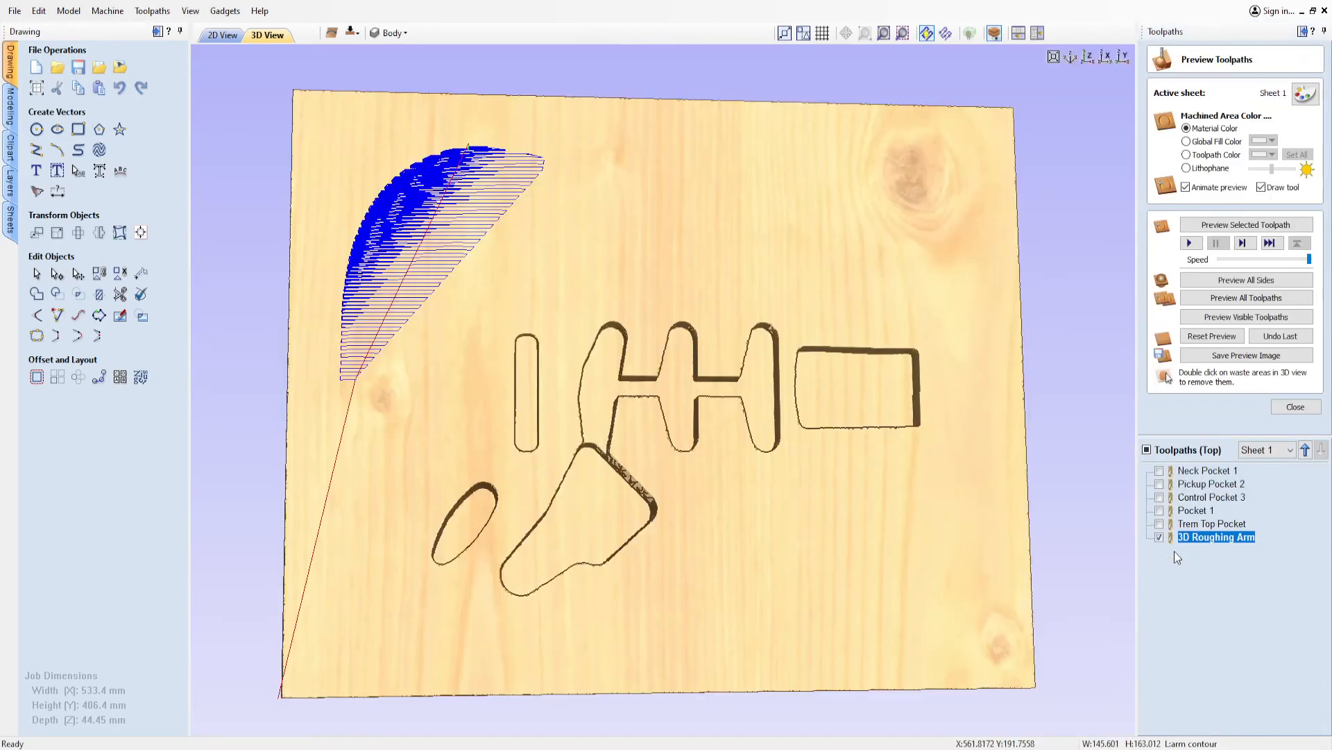
{"action": "left_click", "coordinate": [1159, 536]}
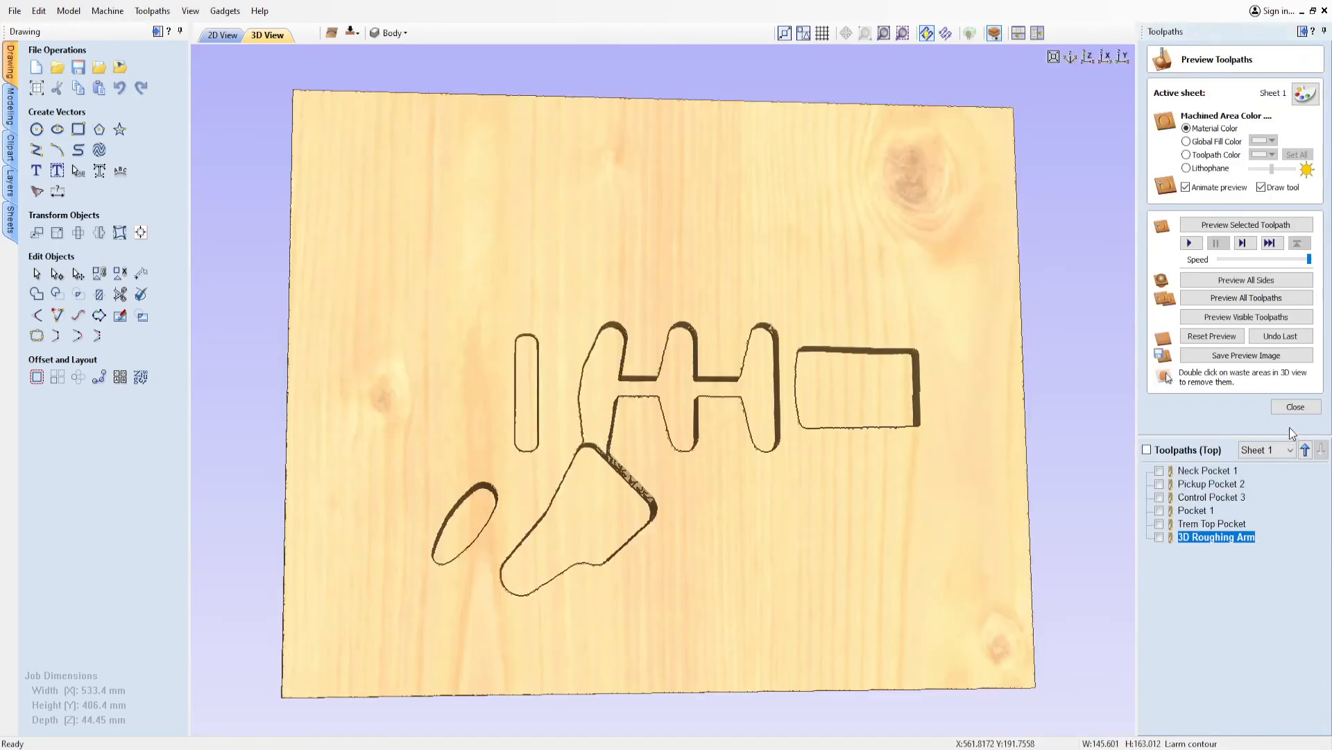
{"action": "left_click", "coordinate": [1295, 407]}
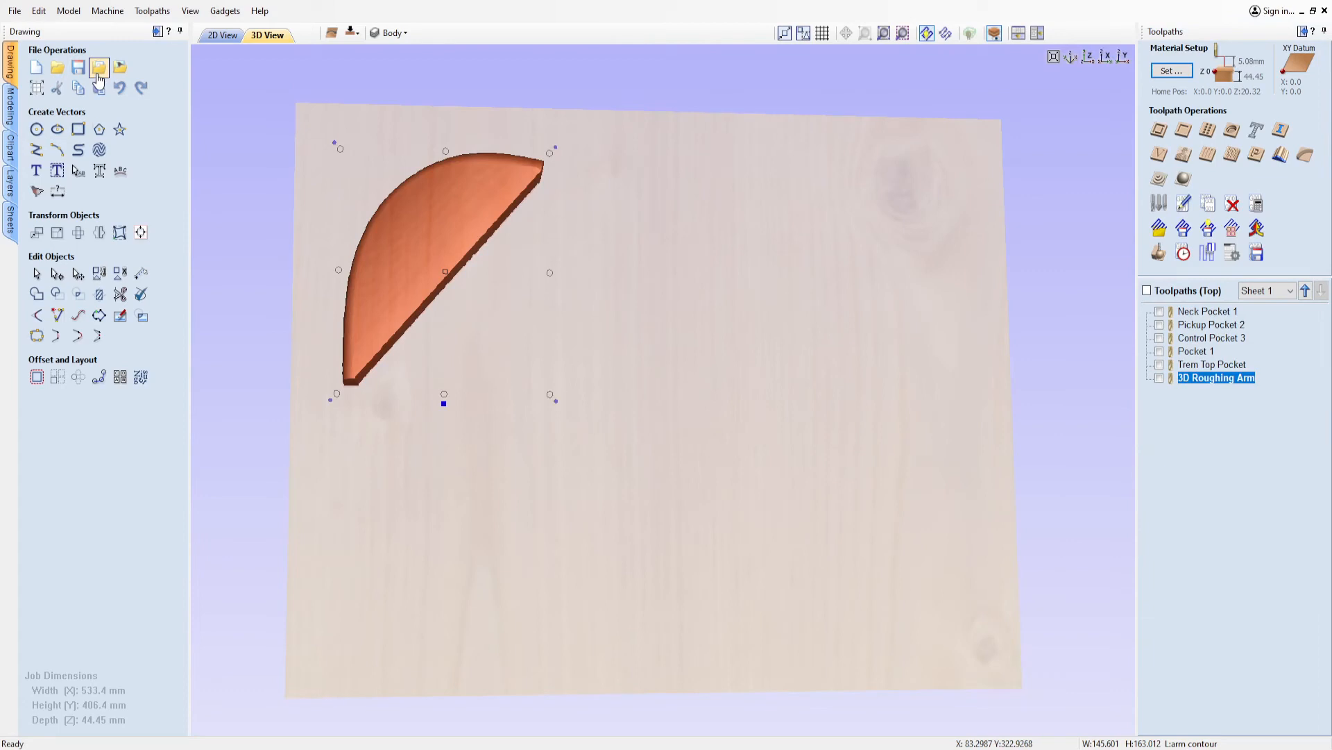
{"action": "left_click", "coordinate": [223, 34]}
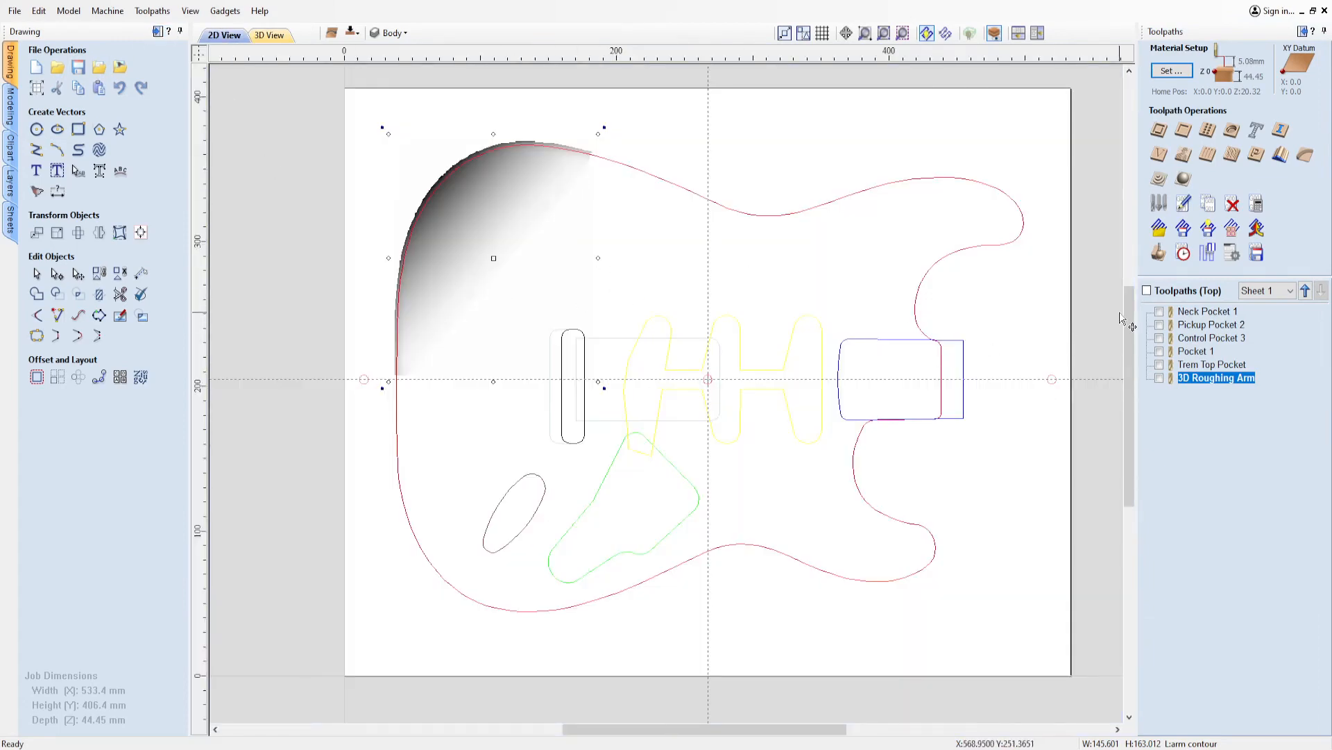
Calculate a finish machining toolpath for the arm contour, named 3D Finish Arm, and hide its toolpath lines.
{"action": "left_click", "coordinate": [1185, 180]}
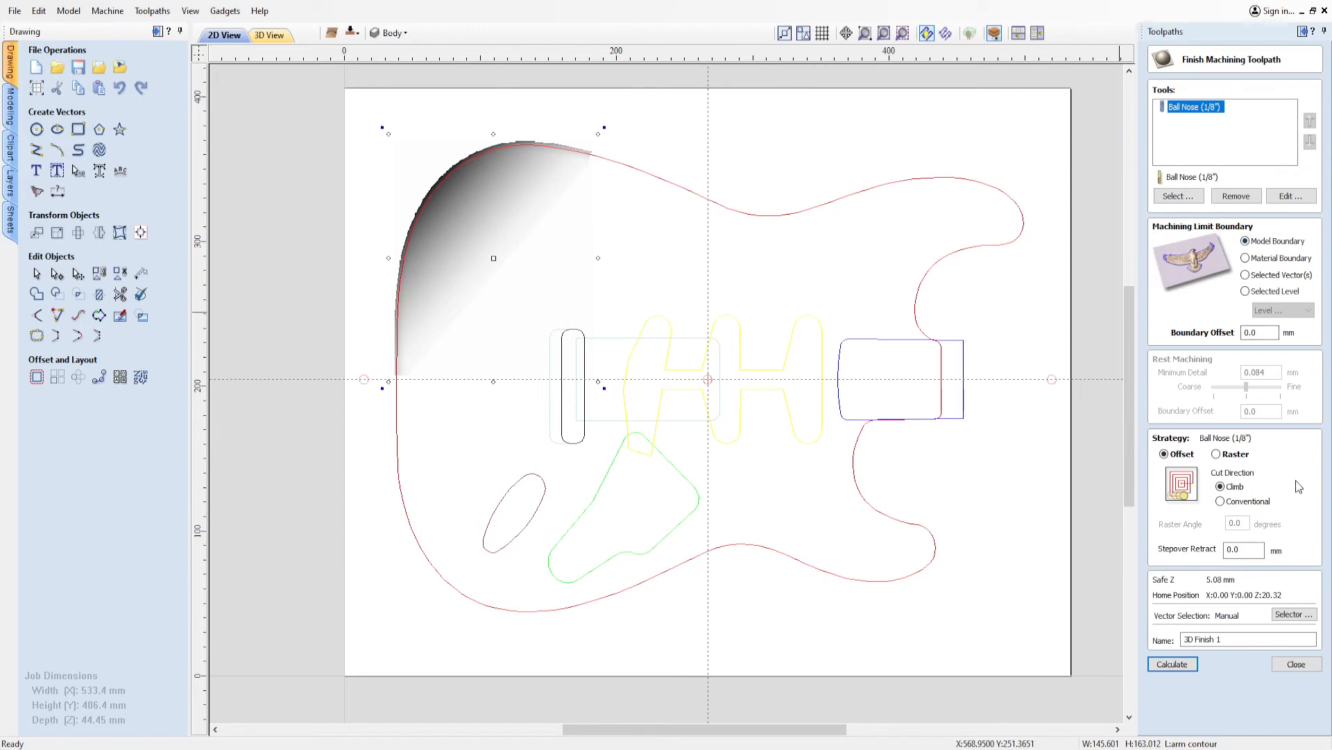
{"action": "double_click", "coordinate": [1219, 639]}
{"action": "left_click", "coordinate": [1171, 668]}
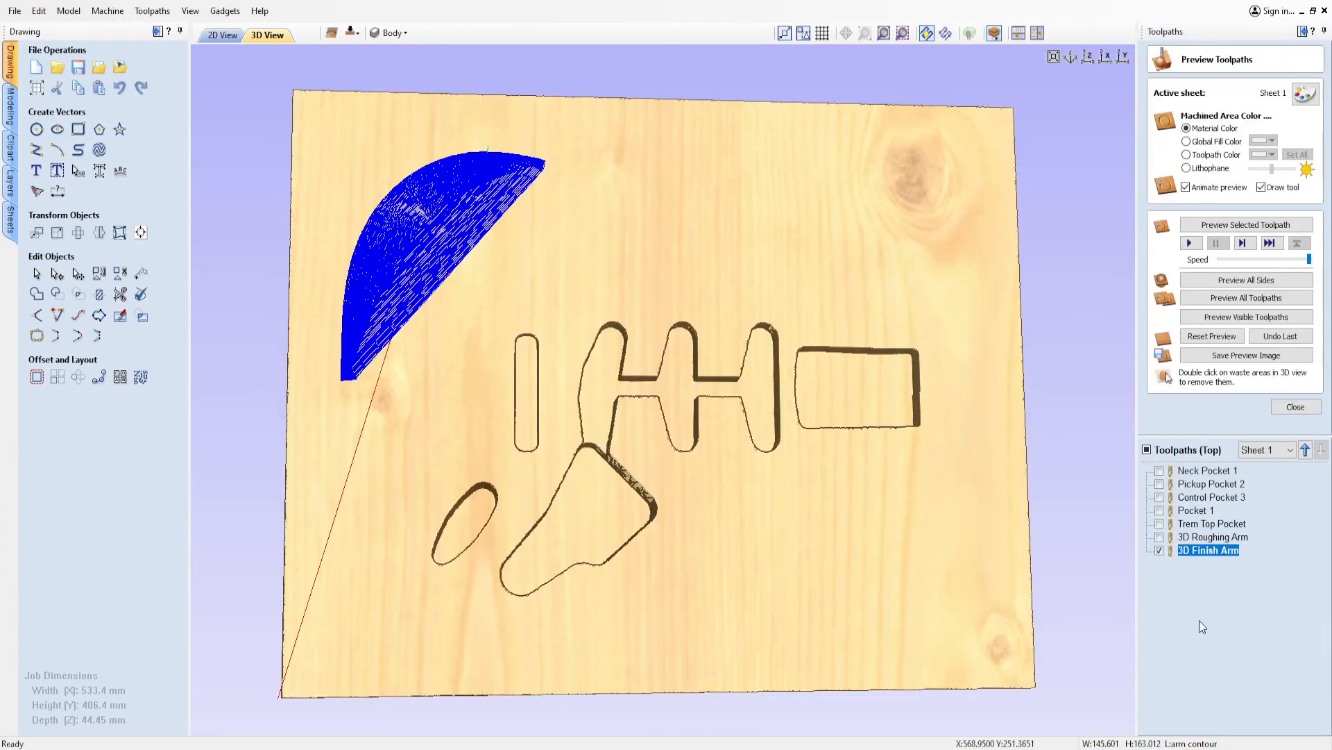
{"action": "left_click", "coordinate": [1159, 550]}
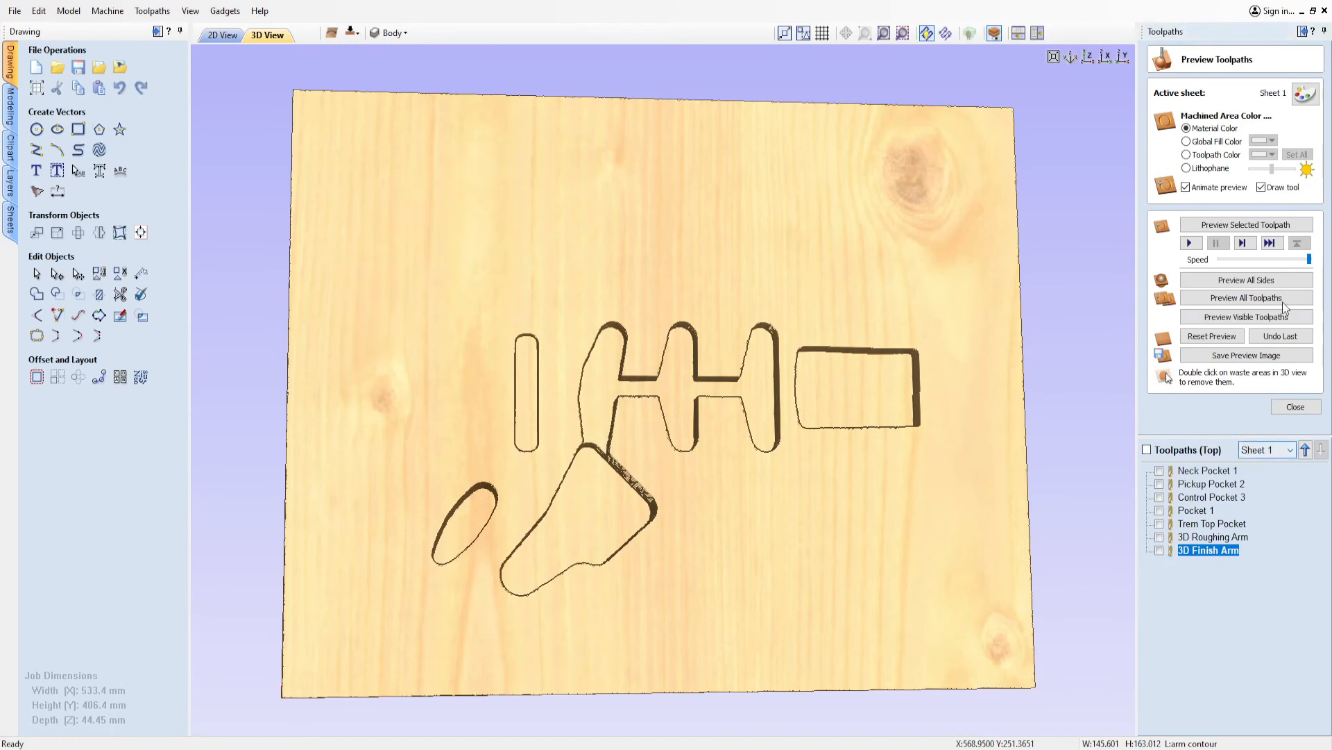
Preview all toolpaths, reset and rerun the simulation, inspect the cavities and arm contour, and return to the 2D drawing with nothing selected.
{"action": "left_click", "coordinate": [1233, 297]}
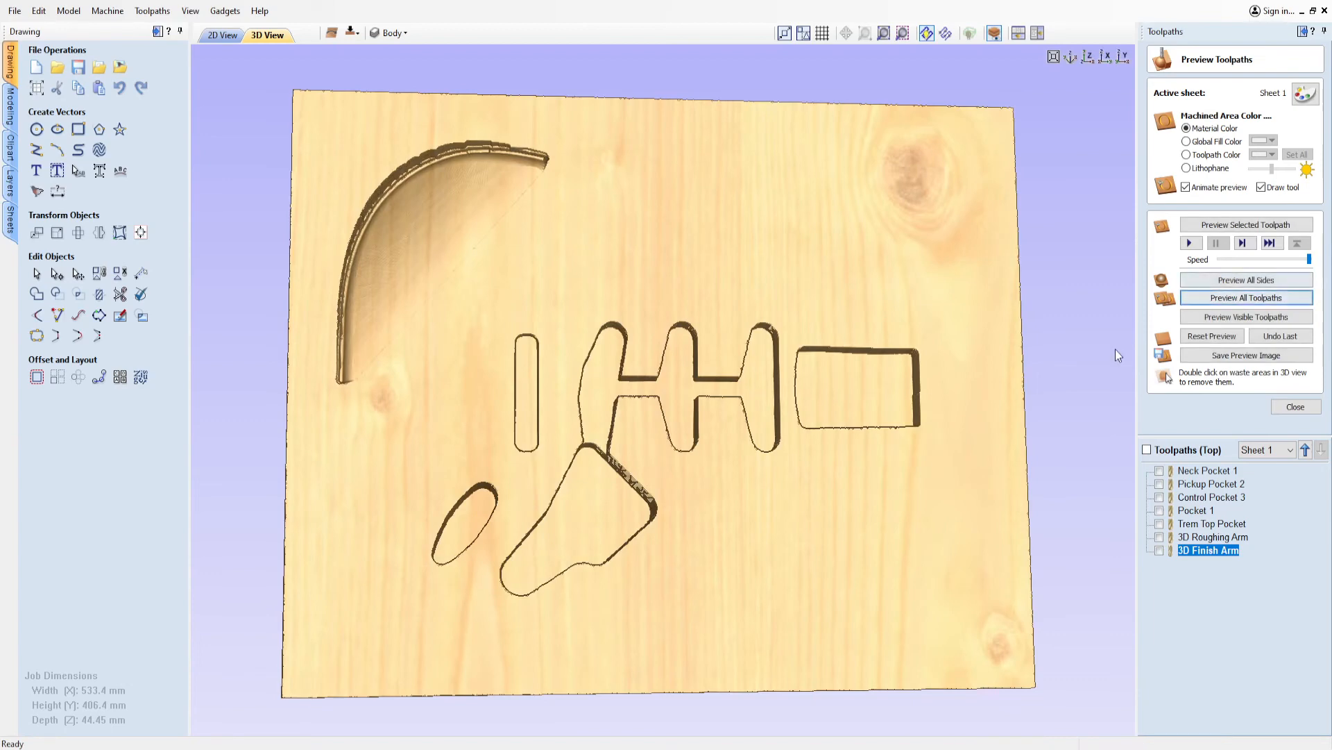
{"action": "left_click", "coordinate": [1198, 338]}
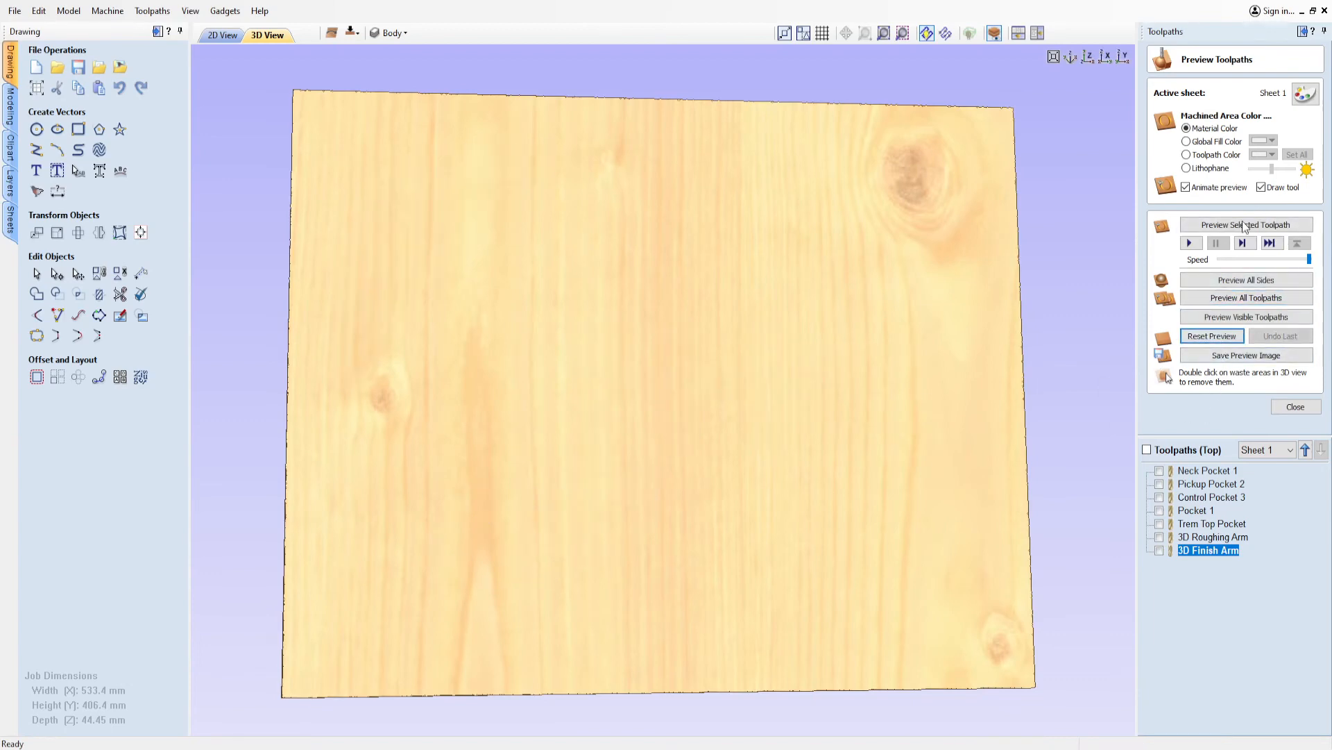
{"action": "left_click", "coordinate": [1245, 297]}
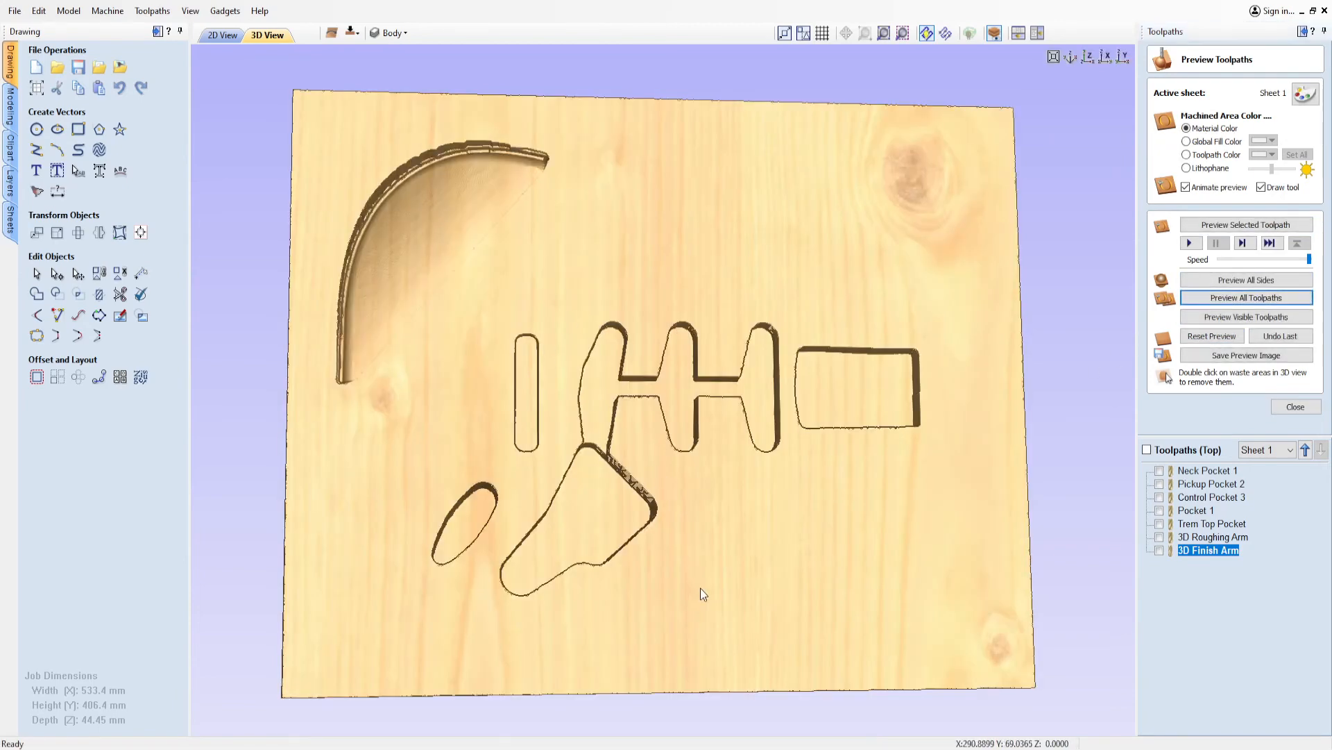
{"action": "left_click_drag", "start_coordinate": [701, 589], "coordinate": [506, 490]}
{"action": "left_click_drag", "start_coordinate": [506, 495], "coordinate": [437, 562]}
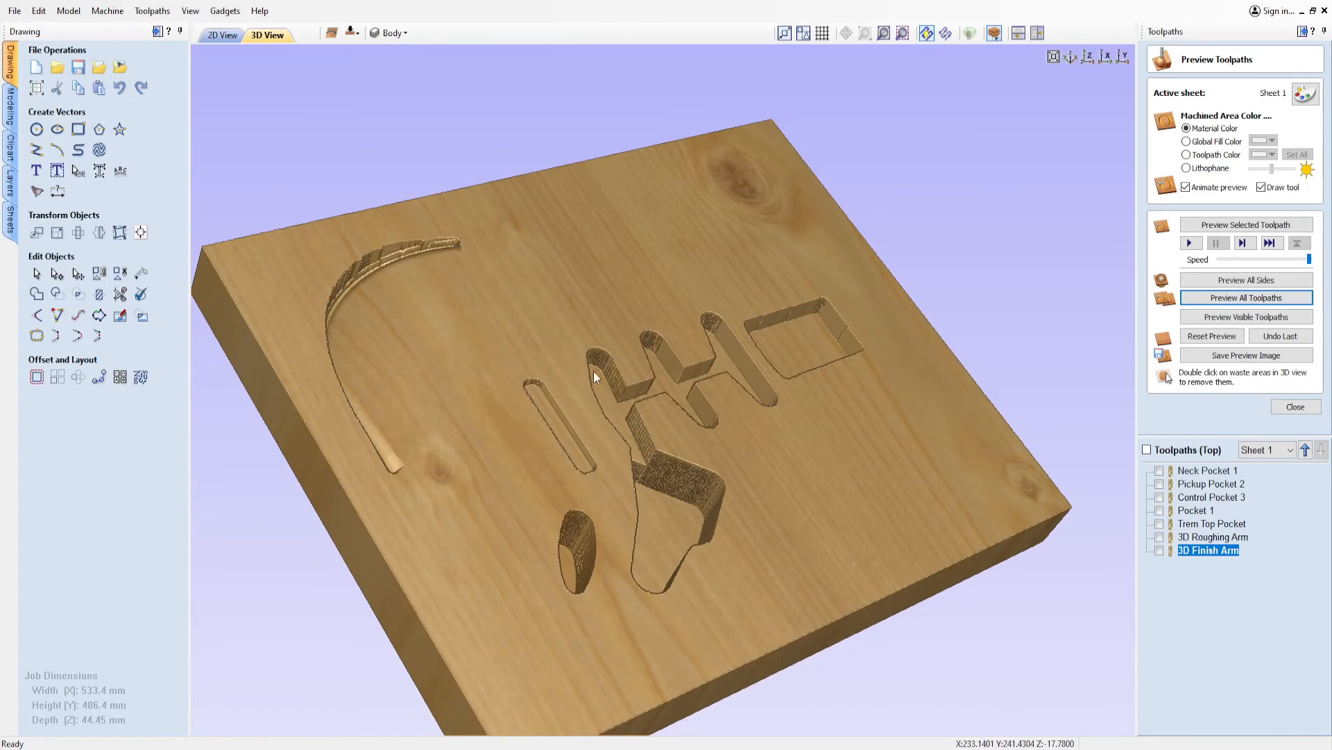
{"action": "left_click_drag", "start_coordinate": [914, 395], "coordinate": [678, 571]}
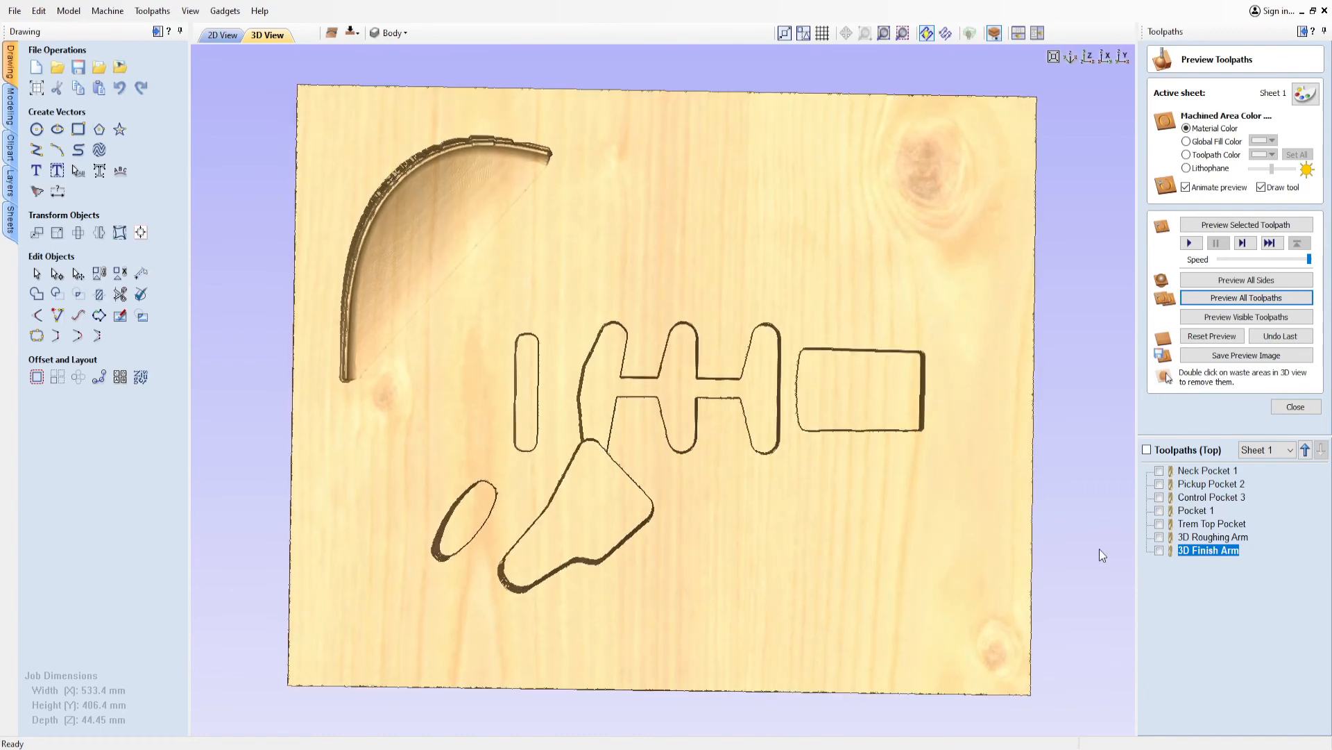
{"action": "left_click", "coordinate": [222, 36]}
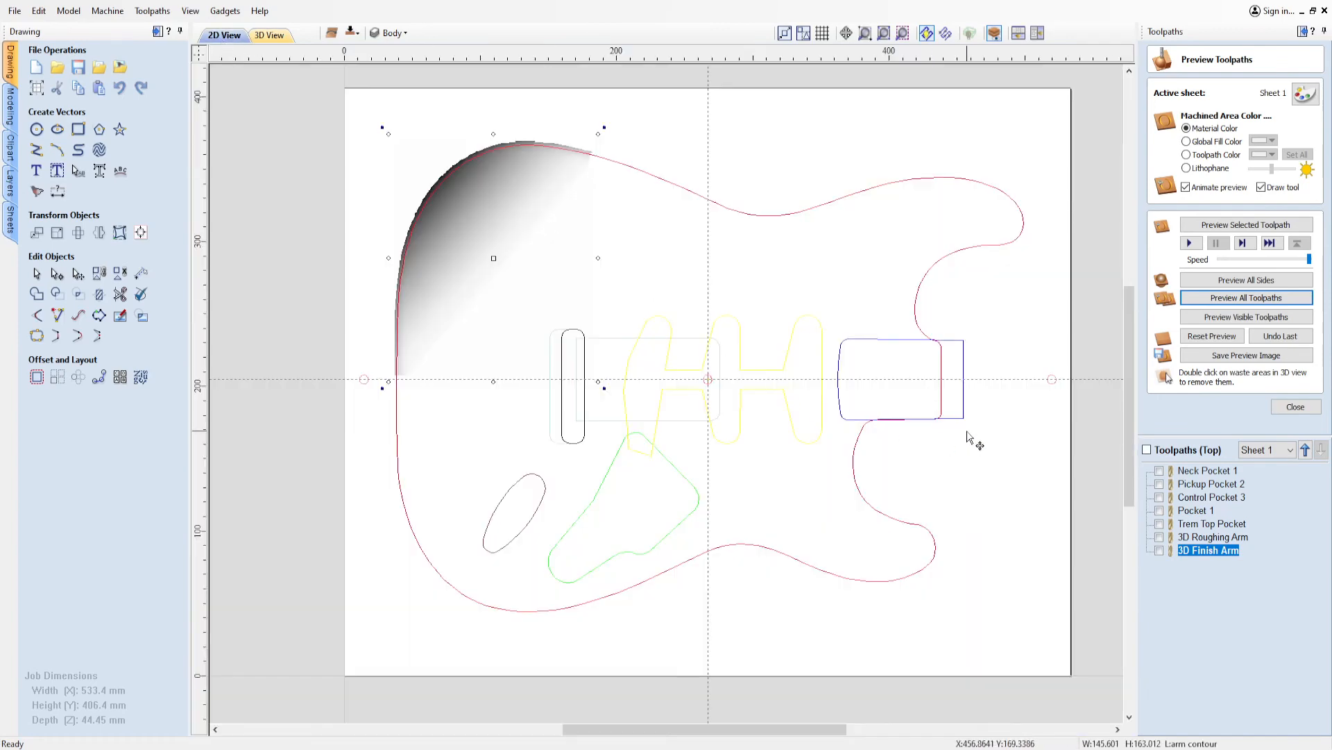
{"action": "left_click", "coordinate": [1089, 200]}
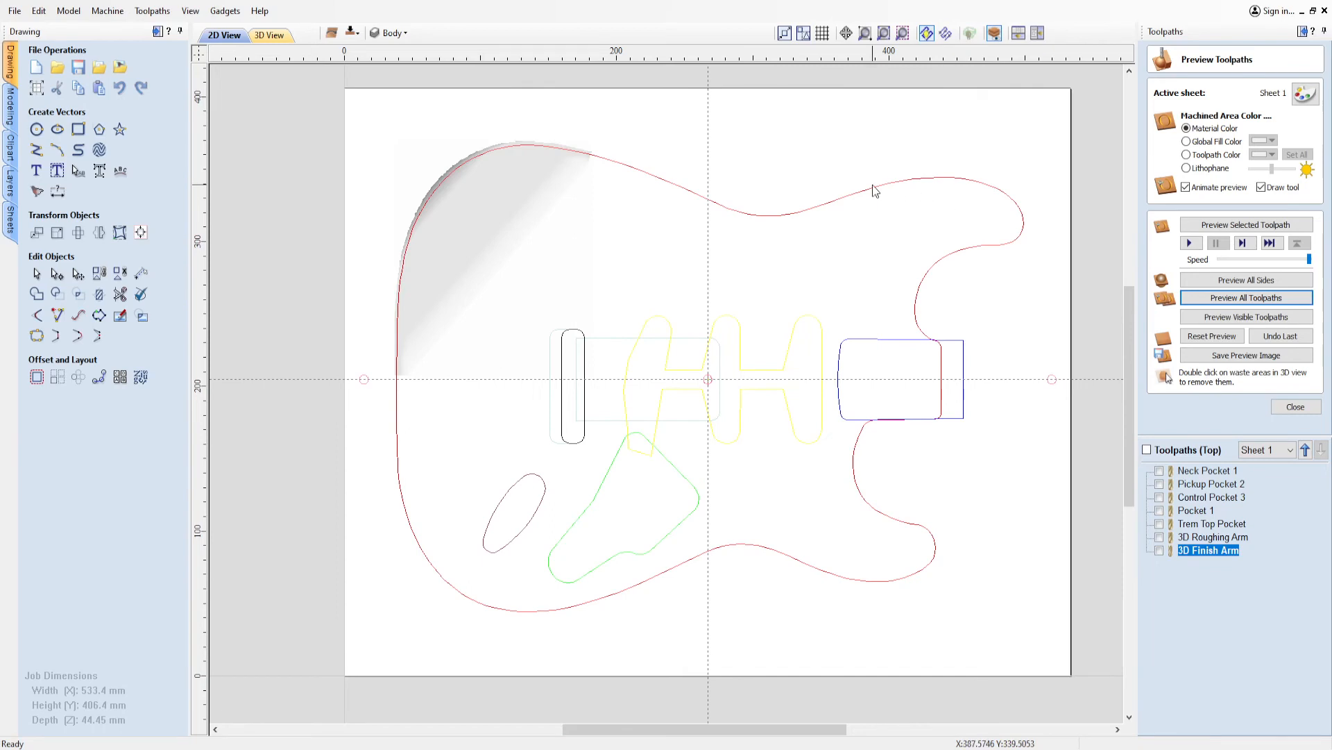
Set up an outside 2D profile toolpath for the guitar body outline, named Body Final, with tabs enabled.
{"action": "left_click", "coordinate": [873, 192]}
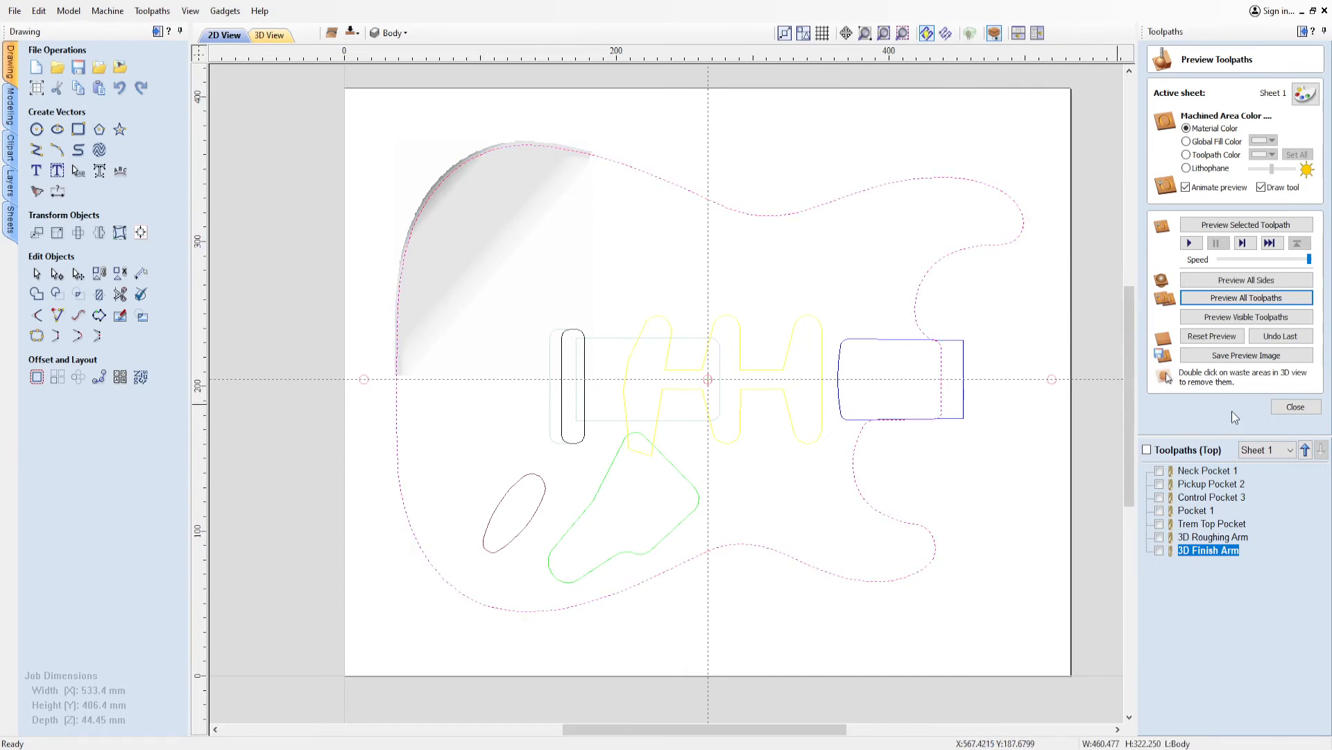
{"action": "left_click", "coordinate": [1295, 408]}
{"action": "left_click", "coordinate": [1159, 133]}
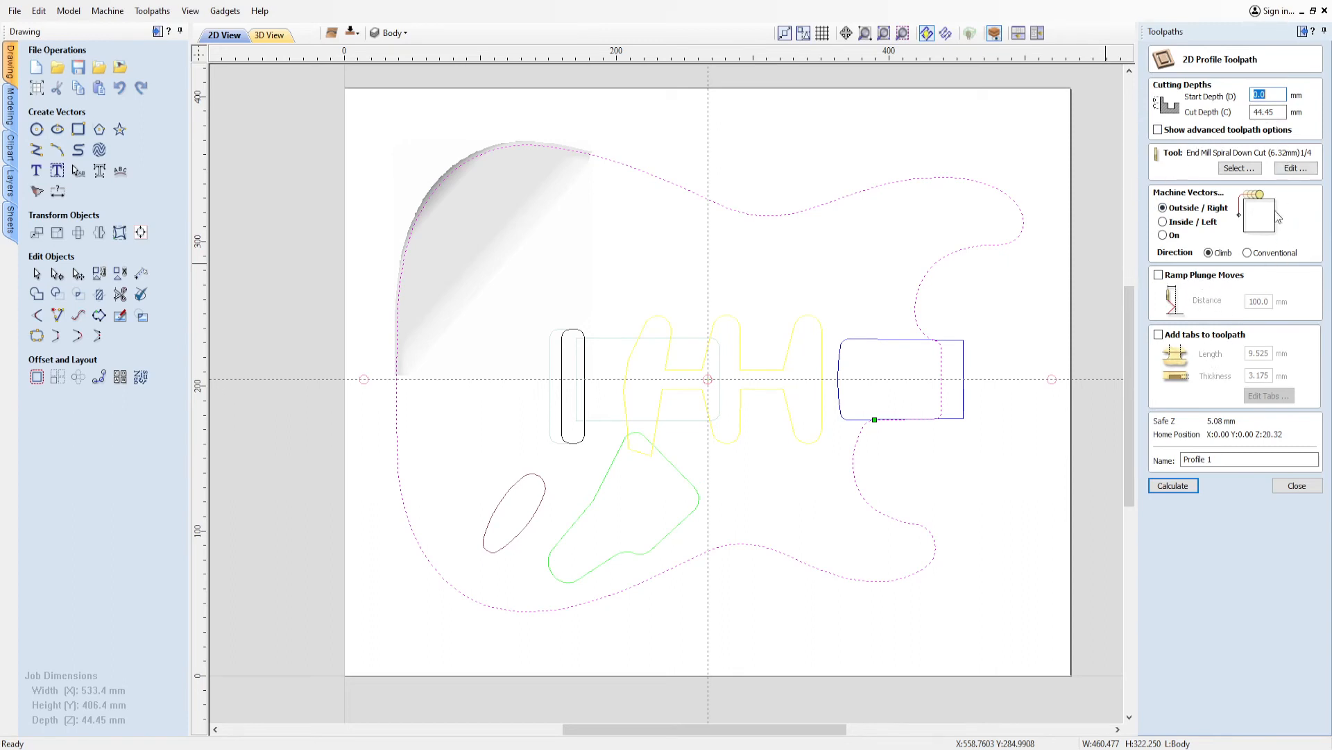
{"action": "left_click", "coordinate": [1220, 459]}
{"action": "type", "text": "Body Final"}
{"action": "left_click", "coordinate": [1158, 335]}
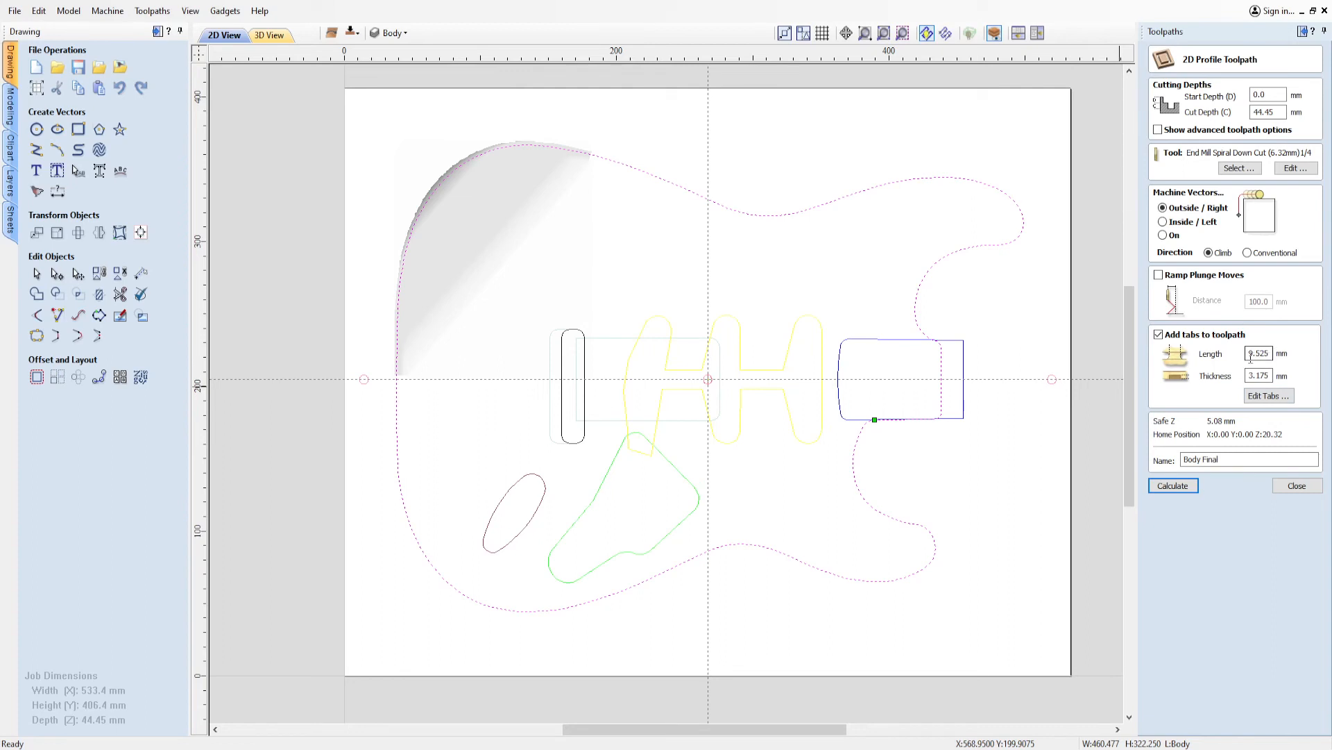
Place six holding tabs around the body outline, including the neck end and both horns, and calculate the profile toolpath.
{"action": "left_click", "coordinate": [1267, 396]}
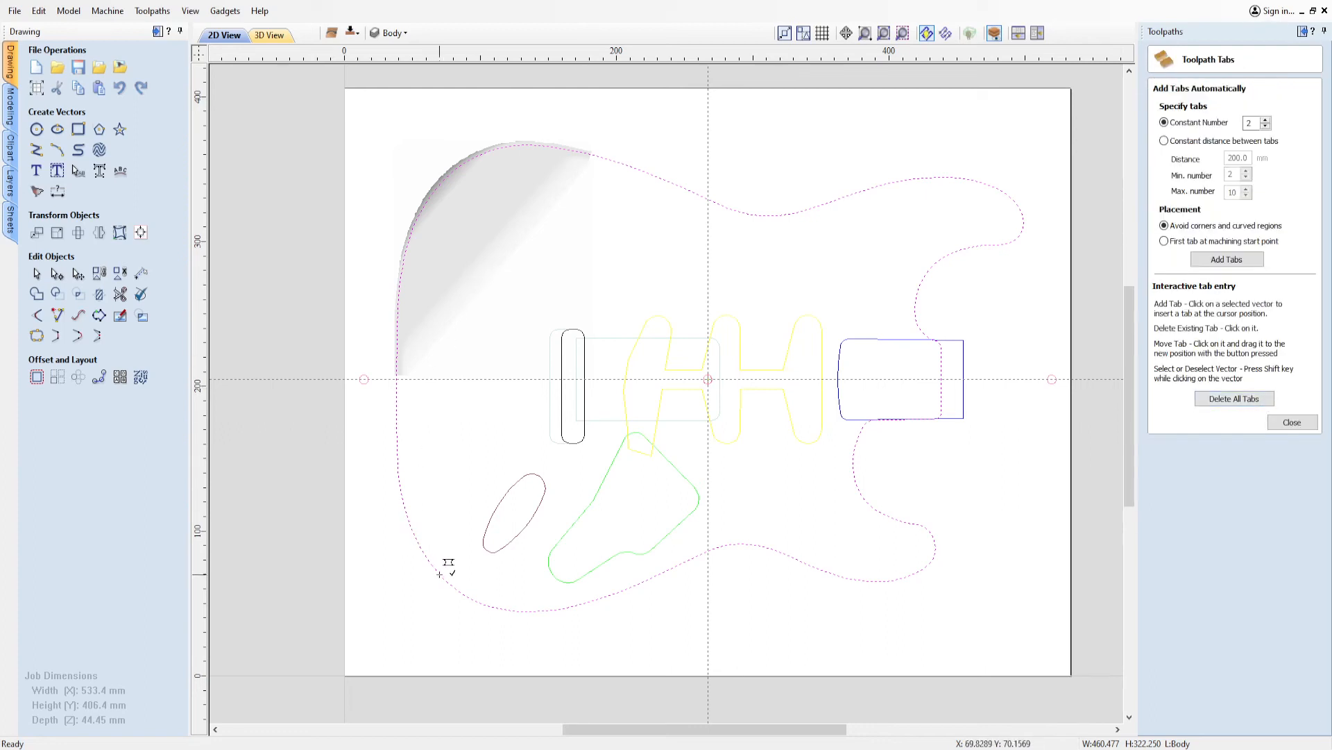
{"action": "left_click", "coordinate": [456, 589]}
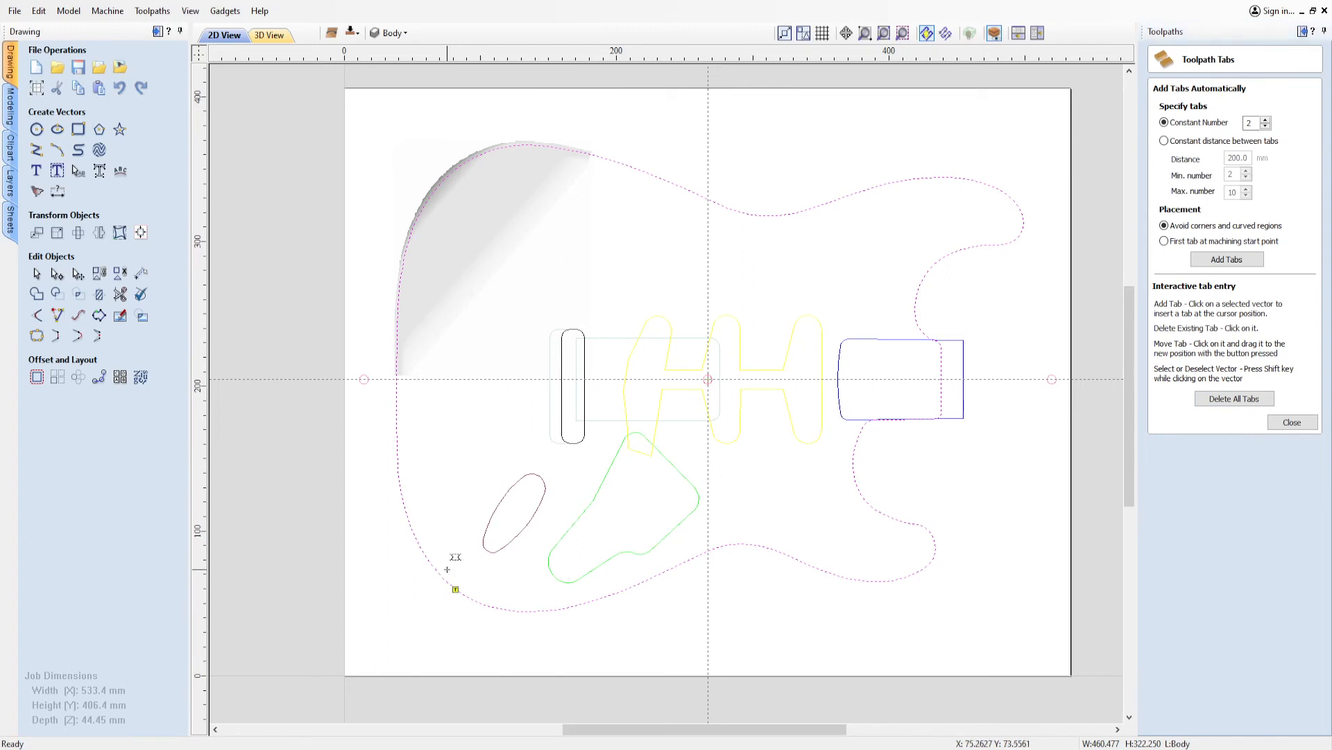
{"action": "left_click", "coordinate": [437, 186]}
{"action": "left_click", "coordinate": [999, 188]}
{"action": "left_click", "coordinate": [887, 583]}
{"action": "left_click", "coordinate": [942, 366]}
{"action": "left_click", "coordinate": [679, 185]}
{"action": "left_click", "coordinate": [1293, 424]}
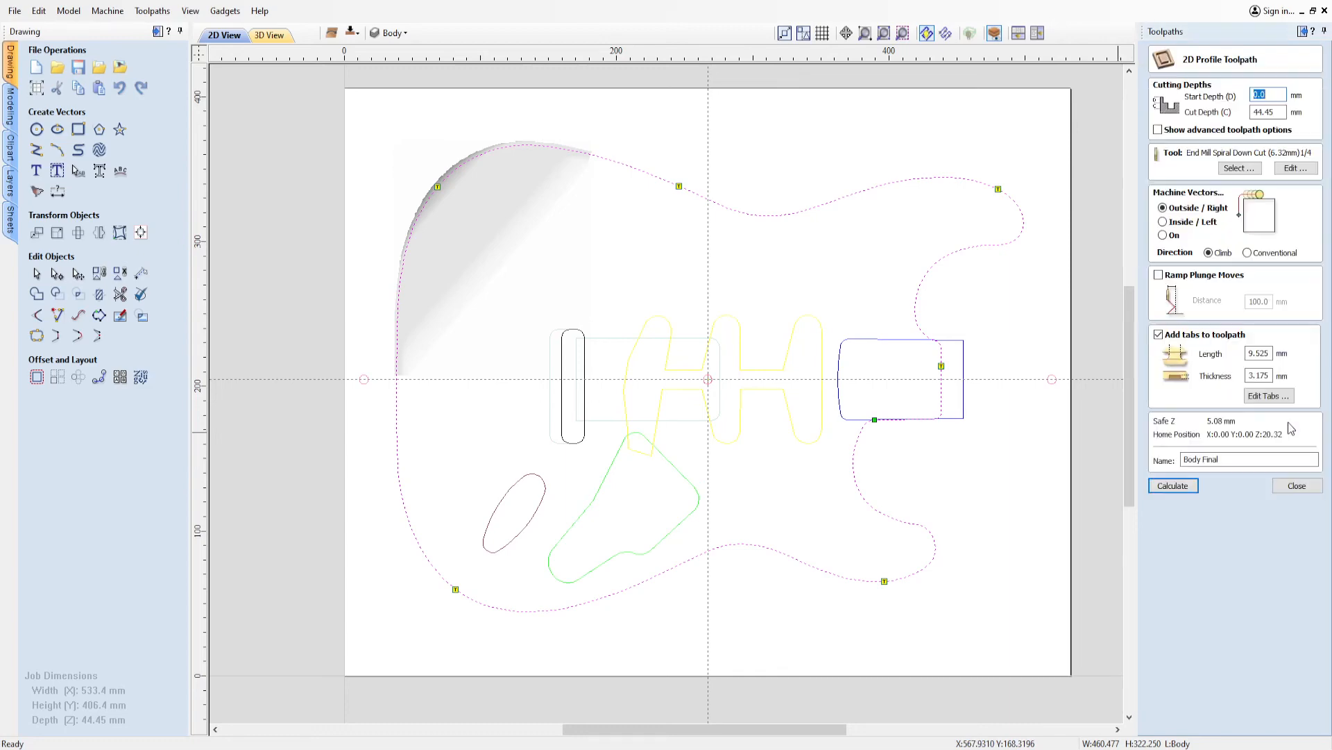
{"action": "left_click", "coordinate": [1177, 485]}
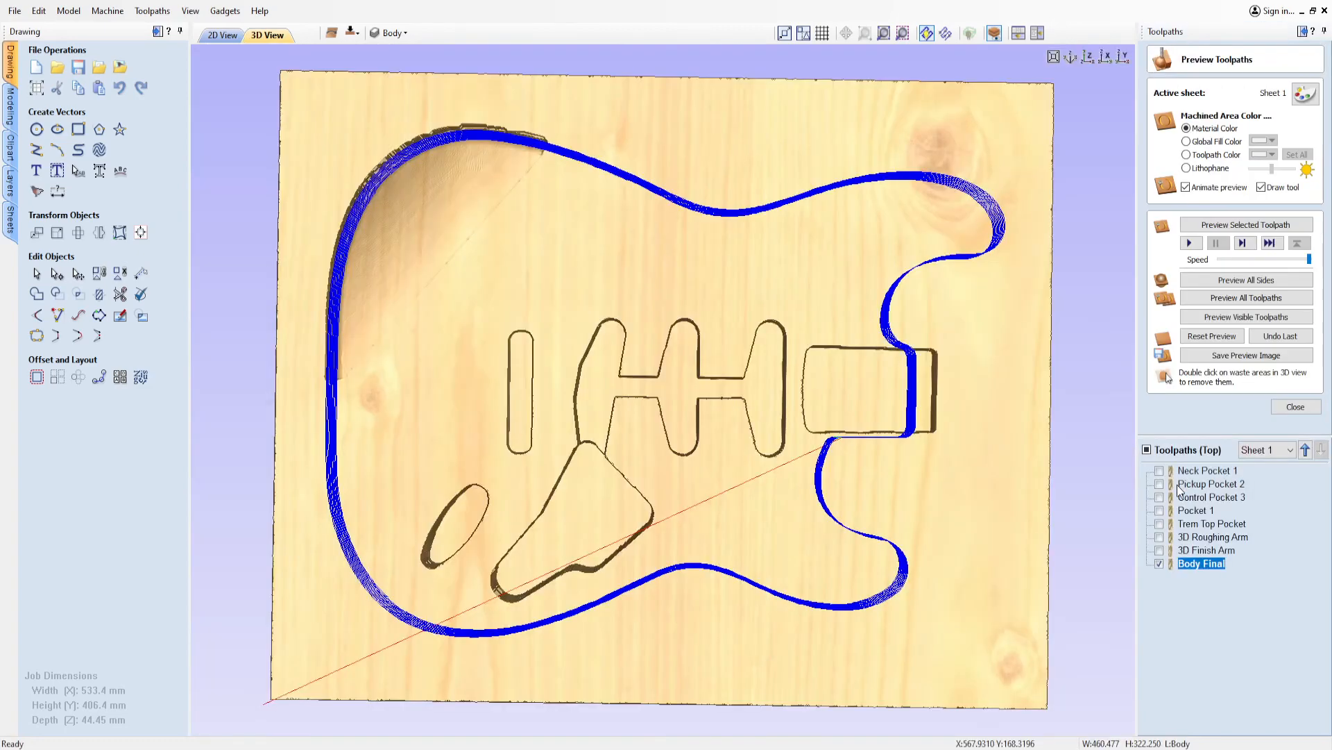
Preview all toolpaths, inspect the body cutout and its tabs from the underside, and return to the 2D drawing.
{"action": "left_click", "coordinate": [1224, 300]}
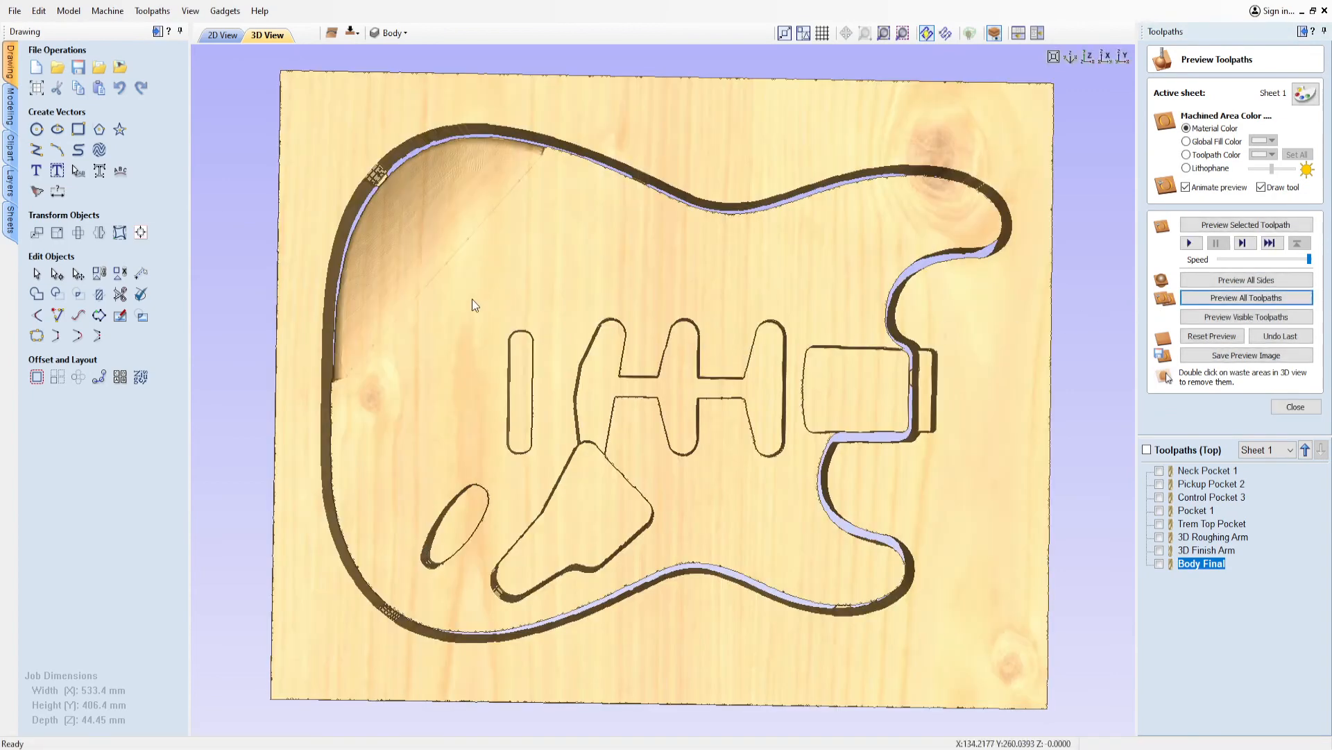
{"action": "left_click_drag", "start_coordinate": [507, 307], "coordinate": [810, 381]}
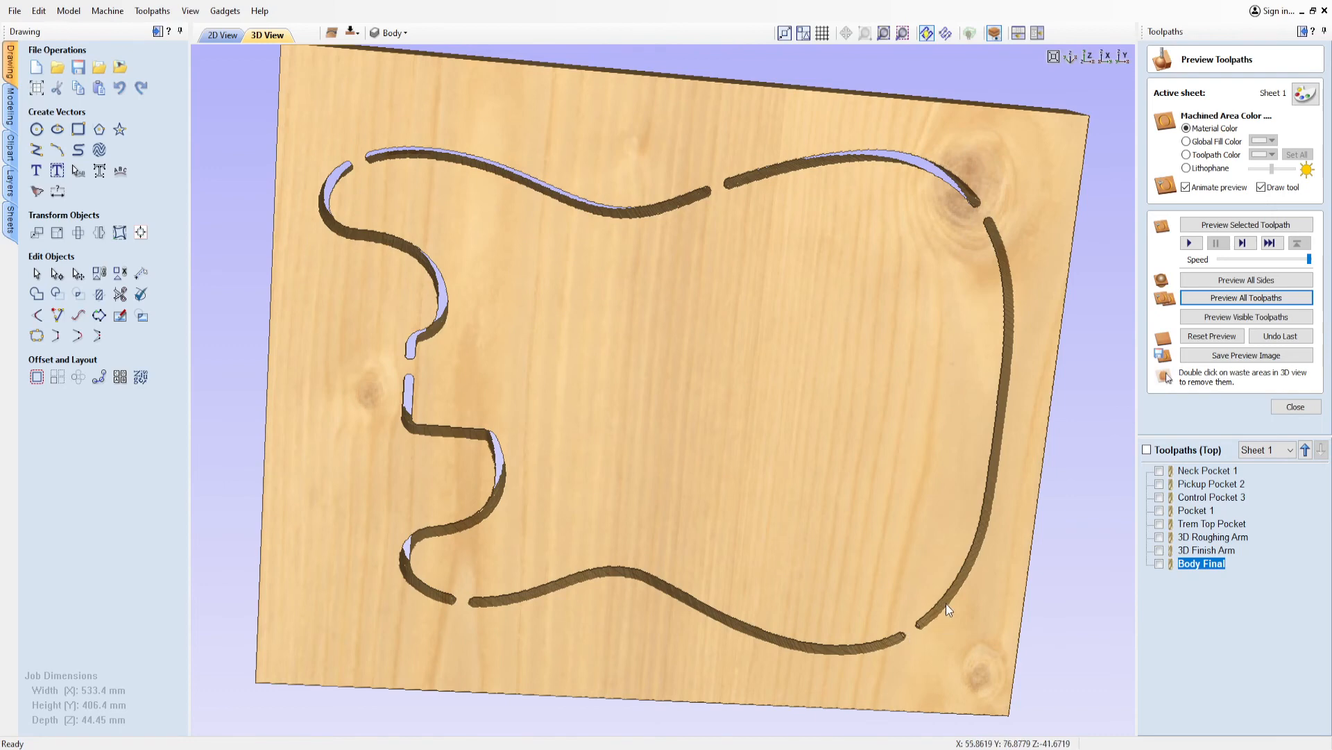
{"action": "left_click_drag", "start_coordinate": [430, 253], "coordinate": [506, 276]}
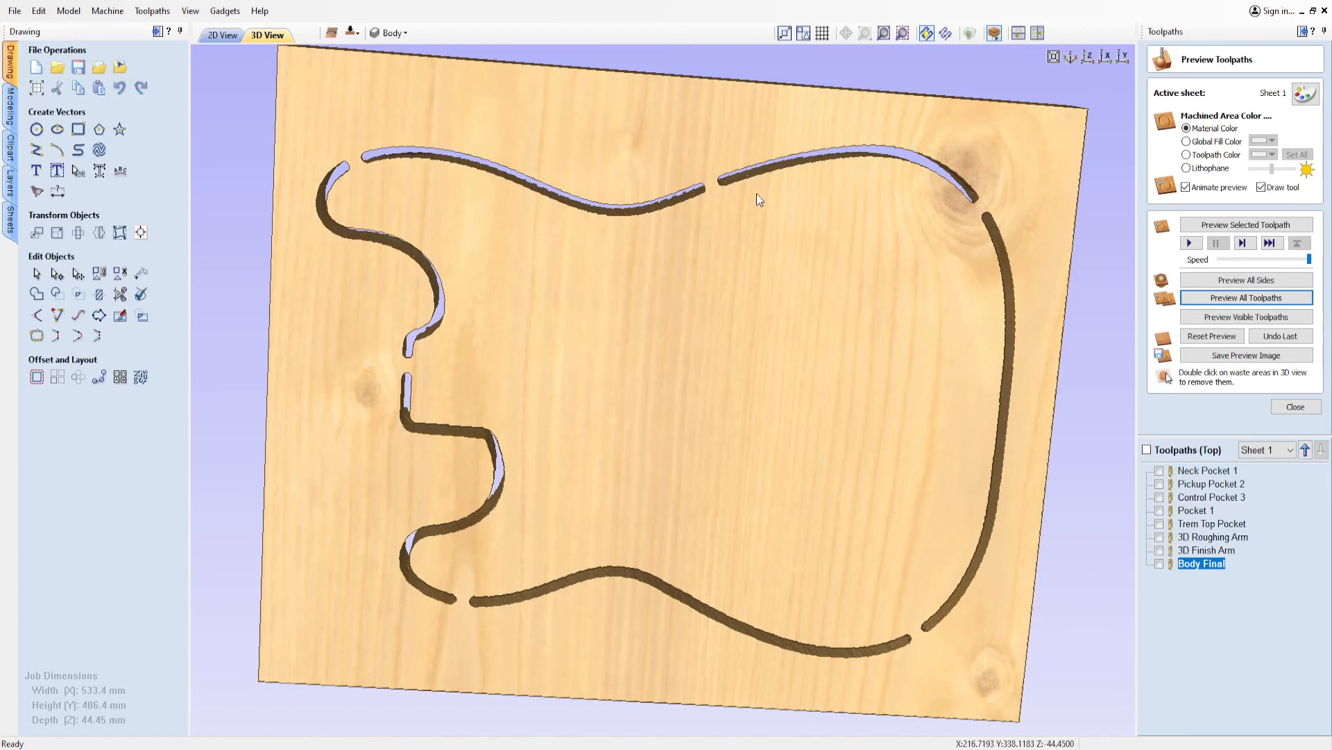
{"action": "left_click", "coordinate": [223, 35]}
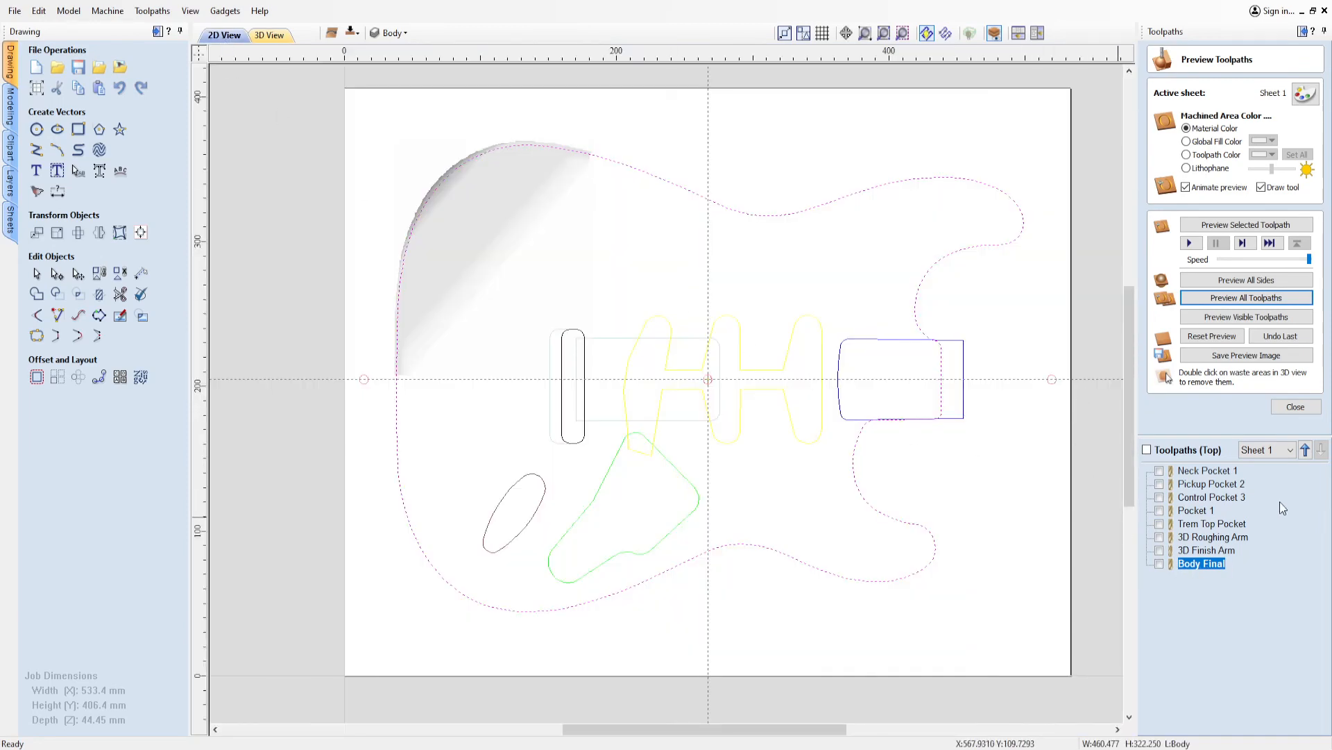
{"action": "left_click", "coordinate": [1292, 406]}
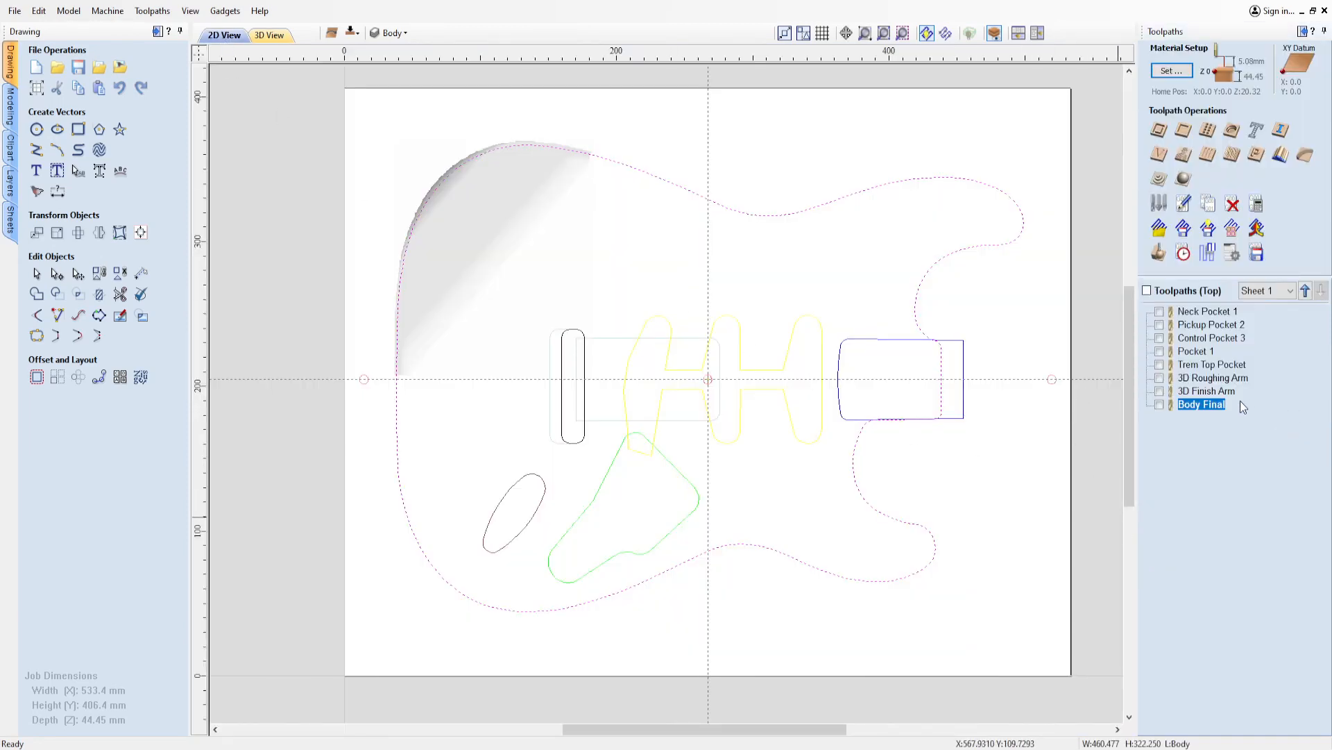
Edit Body Final by removing the upper waist tab and moving the upper horn tab back from the tip, and recalculate it.
{"action": "left_click", "coordinate": [1159, 405]}
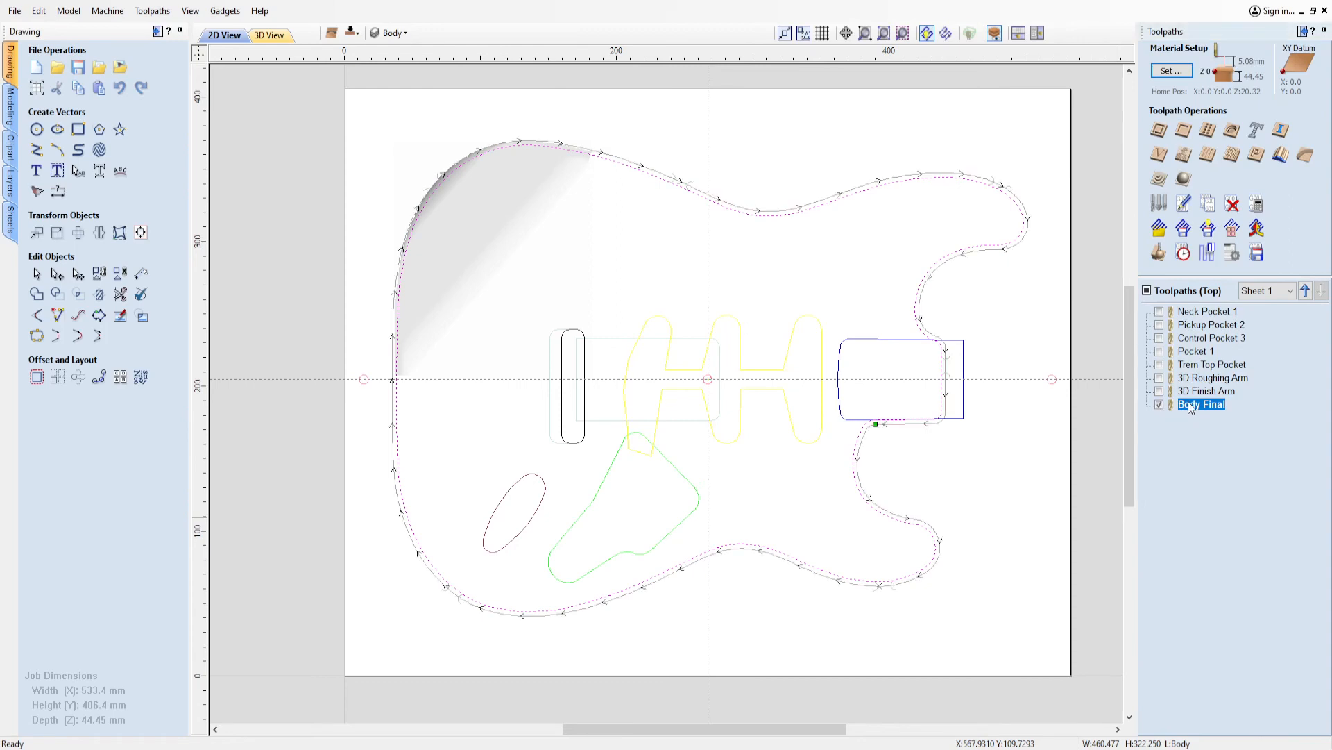
{"action": "double_click", "coordinate": [1188, 405]}
{"action": "left_click", "coordinate": [1270, 399]}
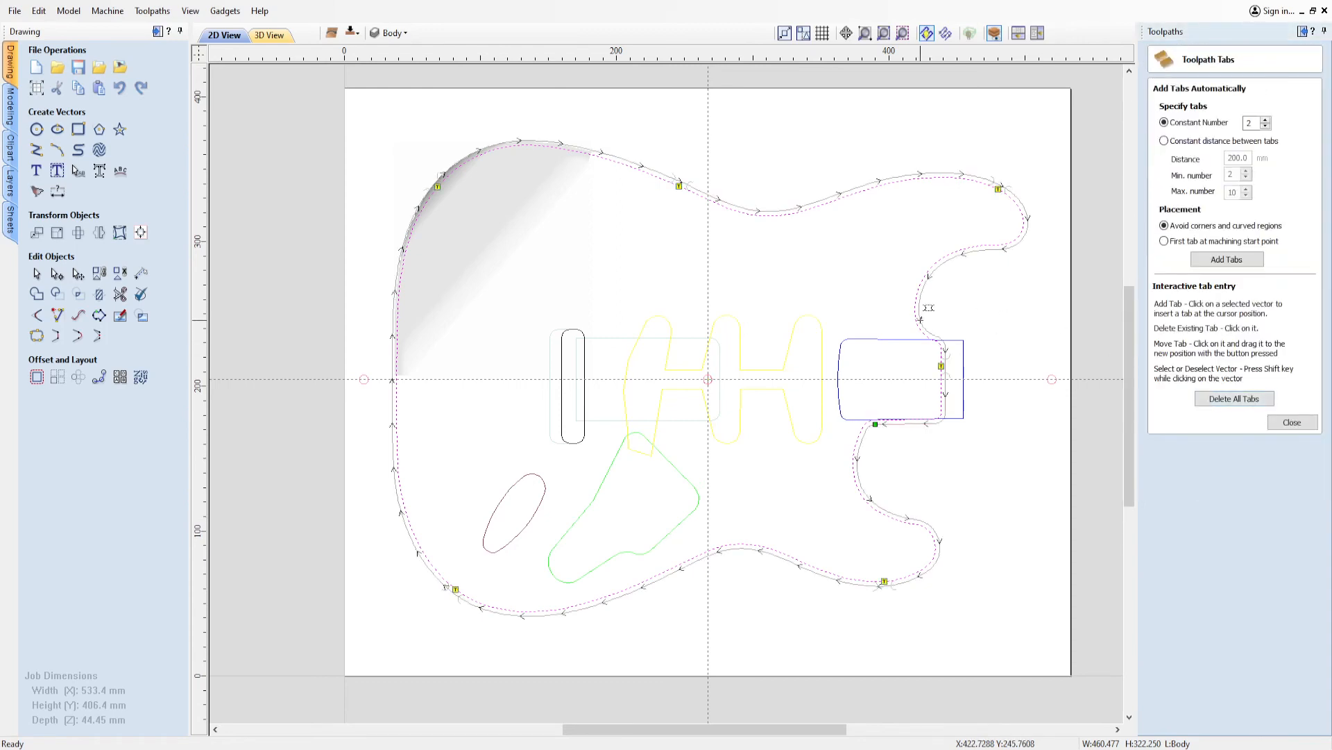
{"action": "left_click", "coordinate": [687, 187]}
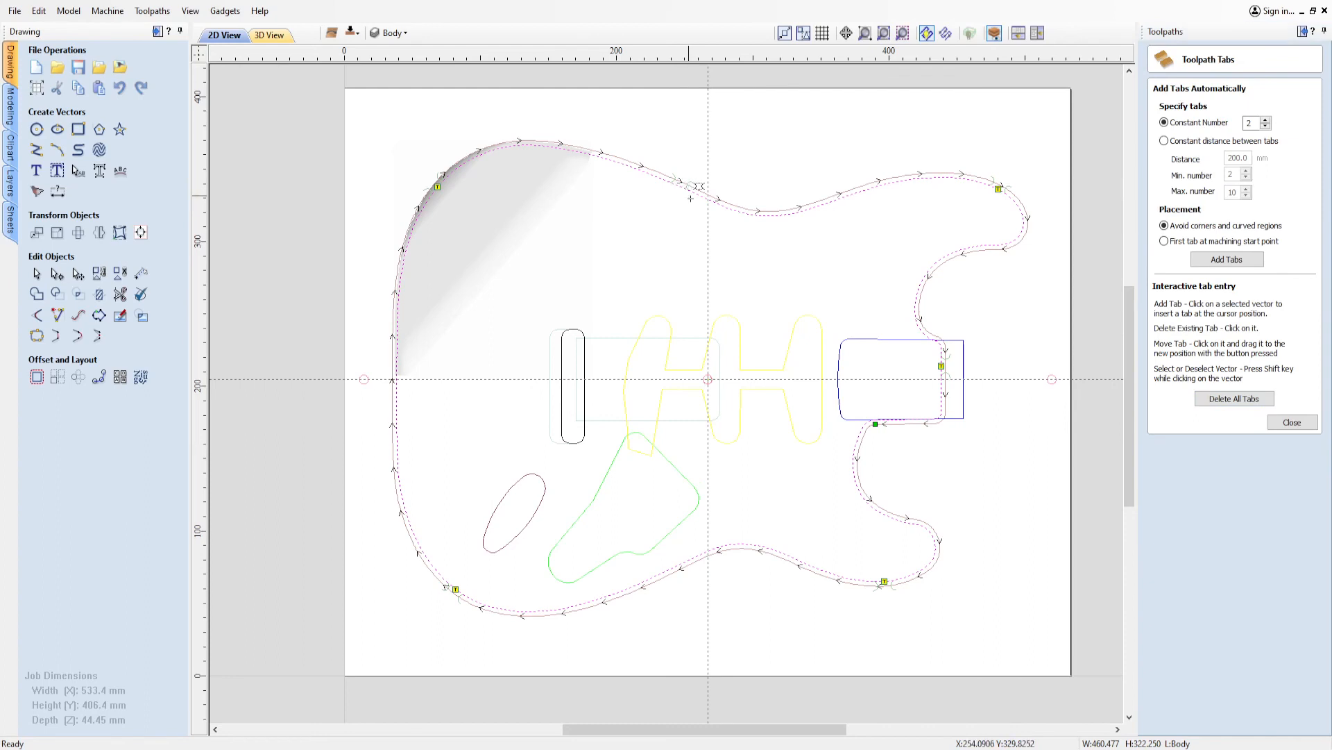
{"action": "left_click", "coordinate": [999, 188]}
{"action": "left_click", "coordinate": [954, 178]}
{"action": "left_click", "coordinate": [1292, 422]}
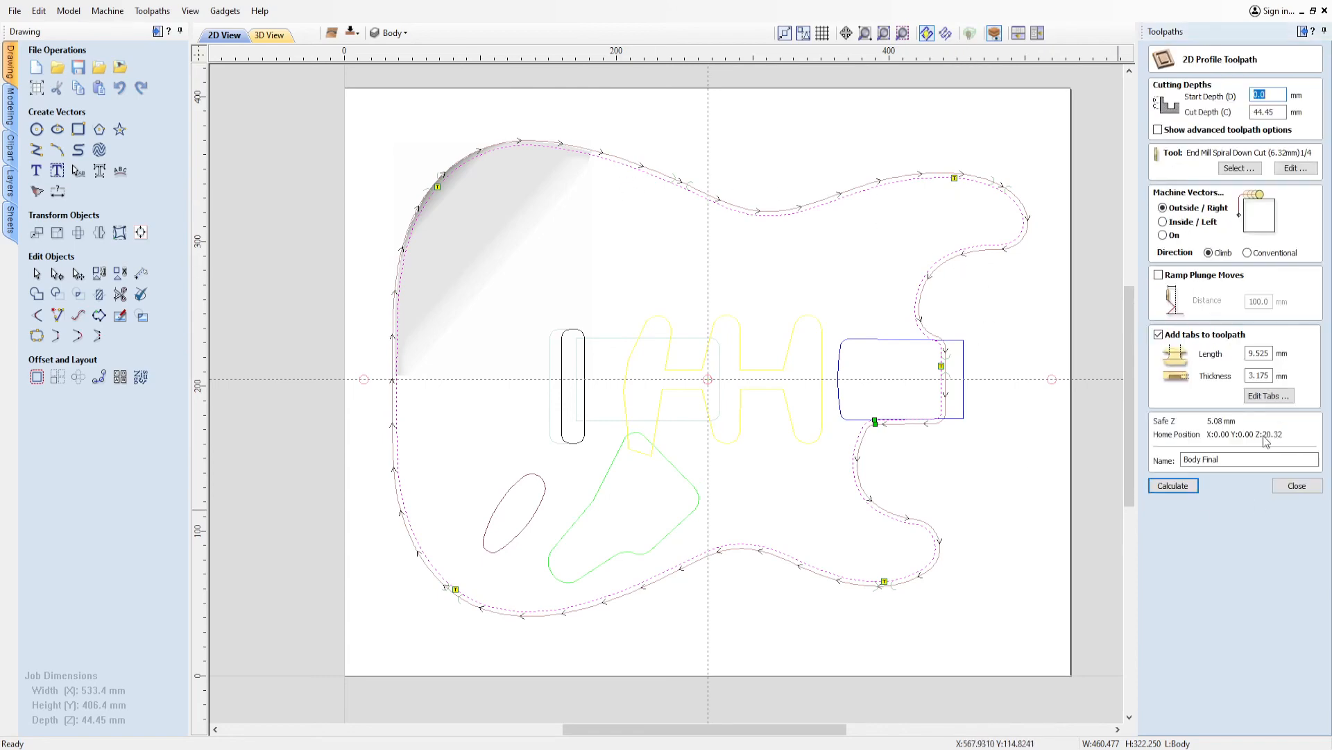
{"action": "left_click", "coordinate": [1172, 488]}
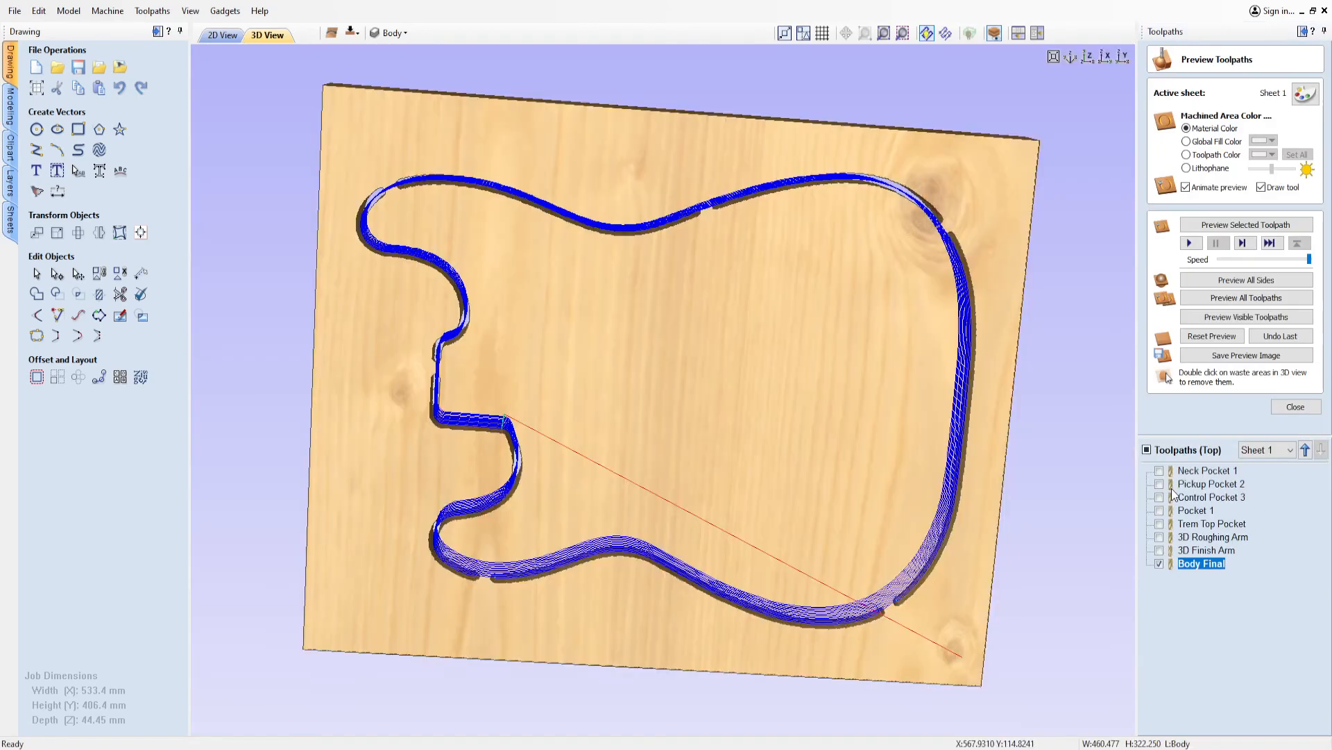
Reset the material preview and simulate all top-side toolpaths again, viewed from above.
{"action": "left_click", "coordinate": [1212, 336]}
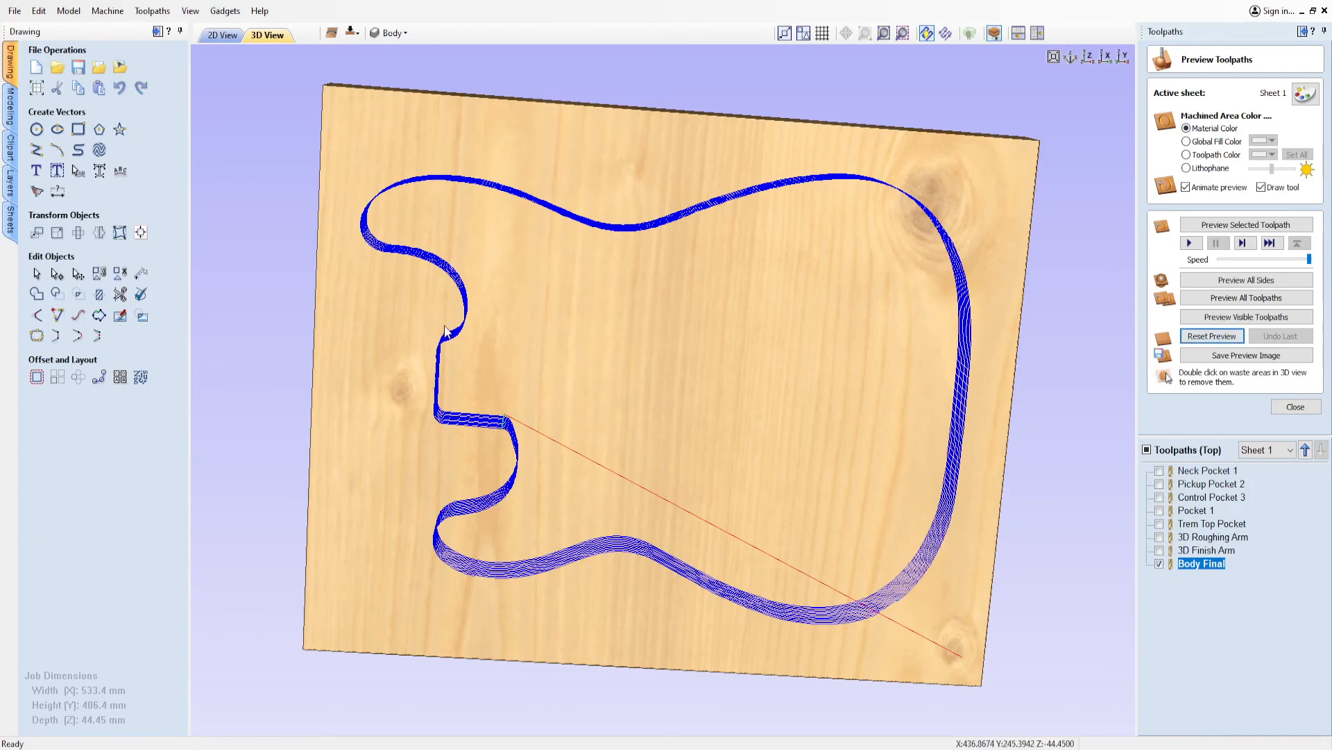
{"action": "left_click_drag", "start_coordinate": [465, 349], "coordinate": [928, 514]}
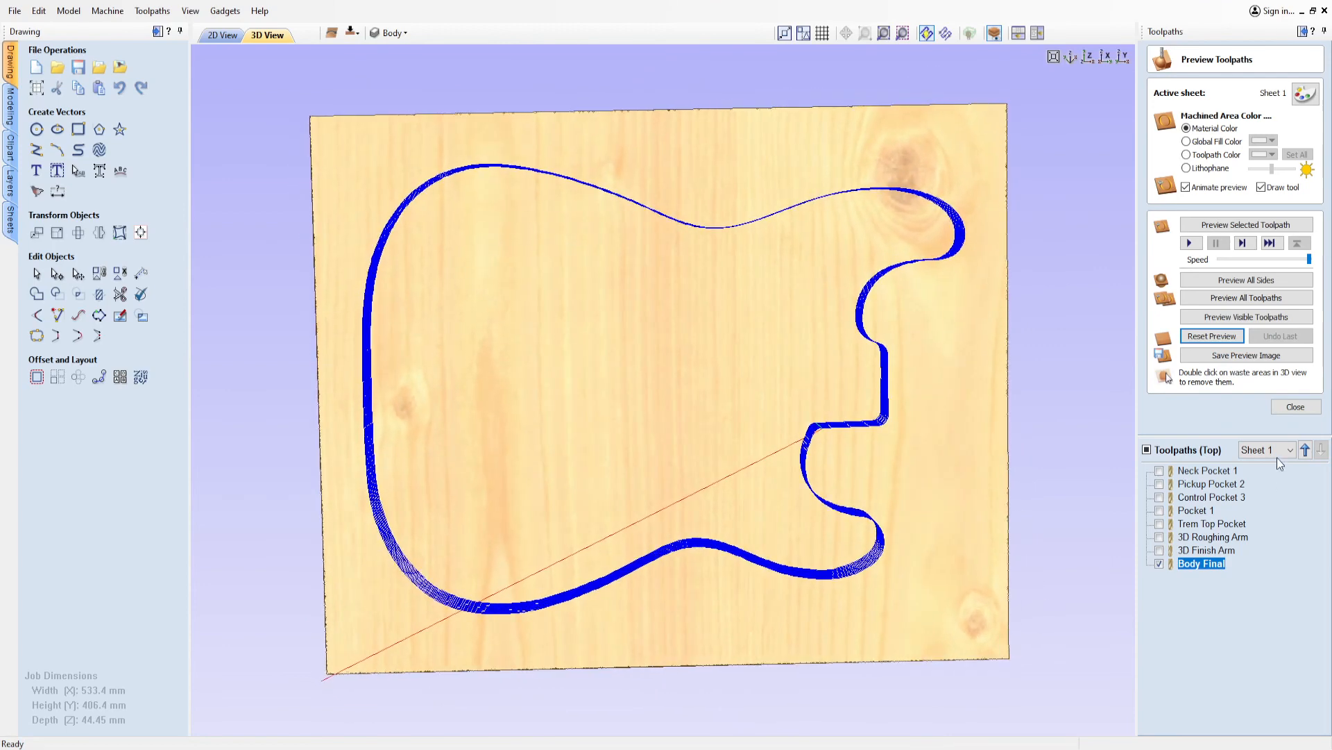
{"action": "left_click", "coordinate": [1248, 304]}
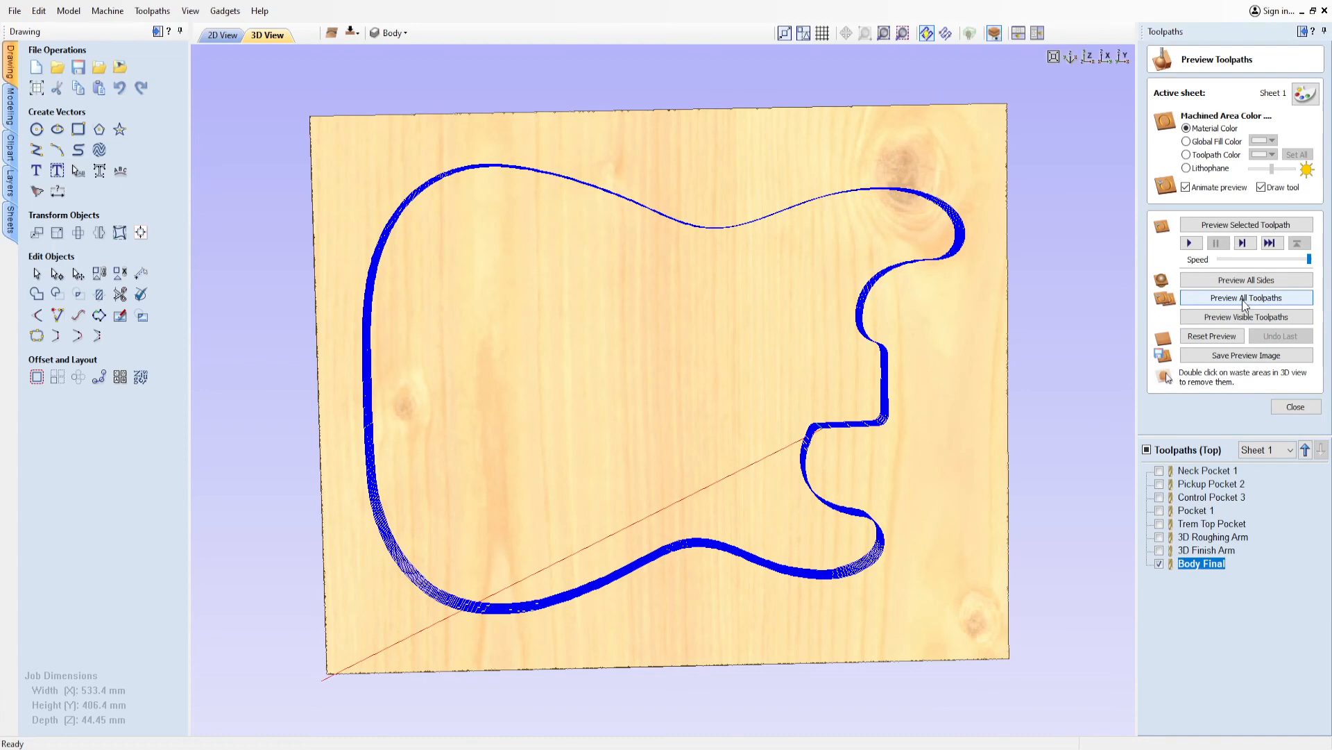
{"action": "left_click", "coordinate": [1244, 302]}
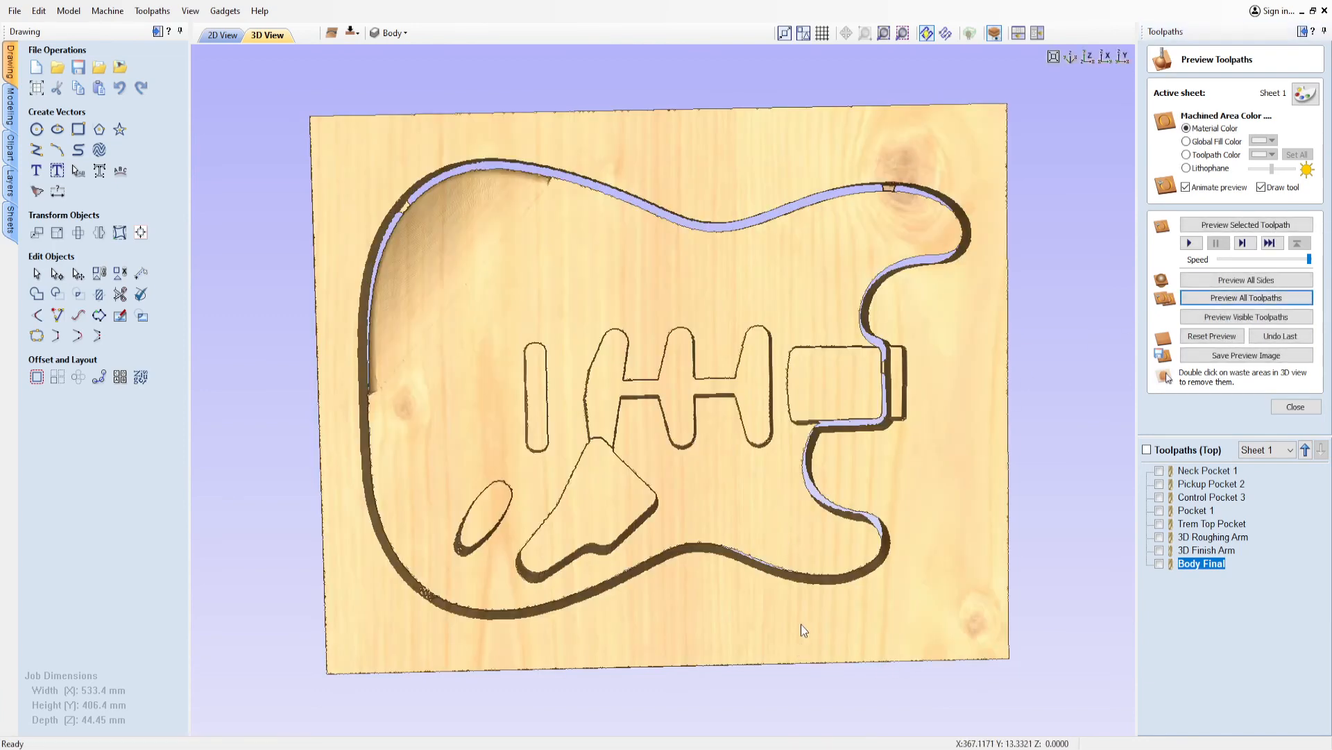
Inspect the simulated cavities, arm contour and perimeter tabs from several angles, and return to the 2D drawing with nothing selected.
{"action": "left_click_drag", "start_coordinate": [801, 623], "coordinate": [588, 327]}
{"action": "scroll", "coordinate": [423, 333], "scroll_direction": "up", "scroll_amount": 4}
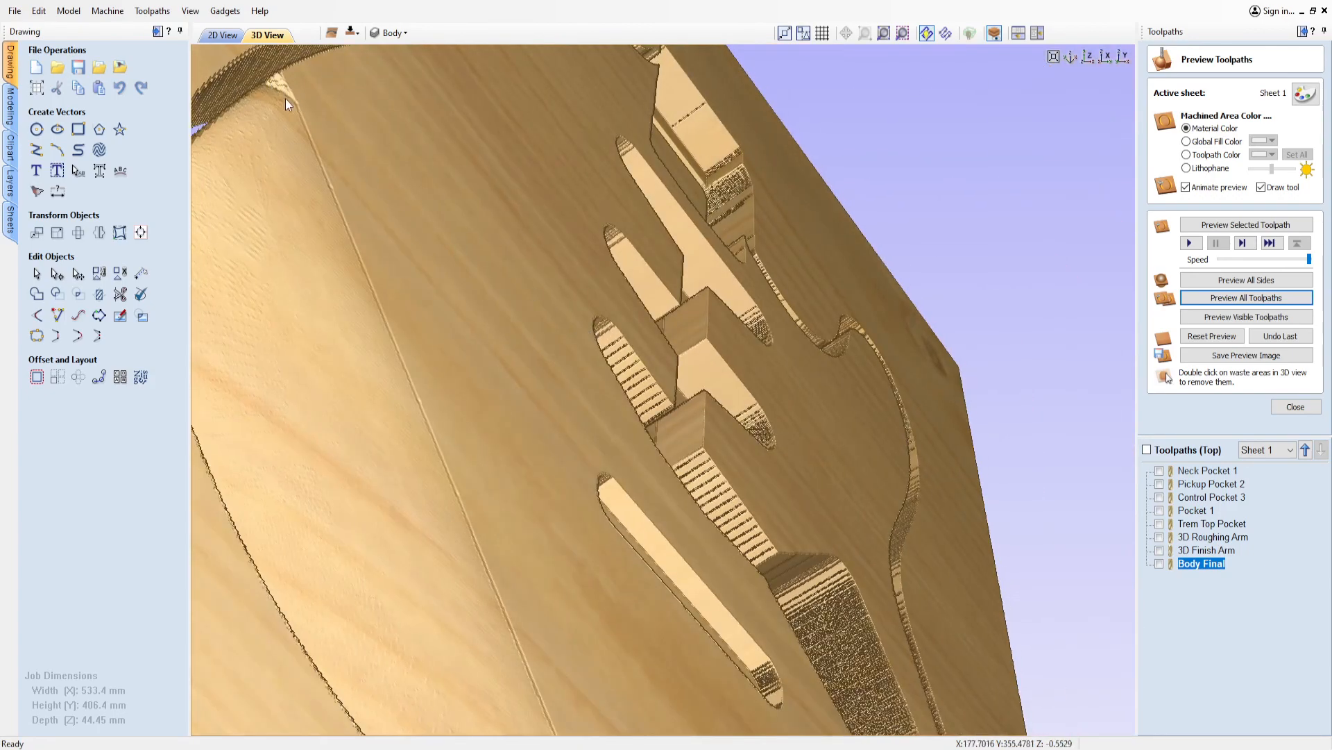
{"action": "left_click_drag", "start_coordinate": [335, 134], "coordinate": [334, 209]}
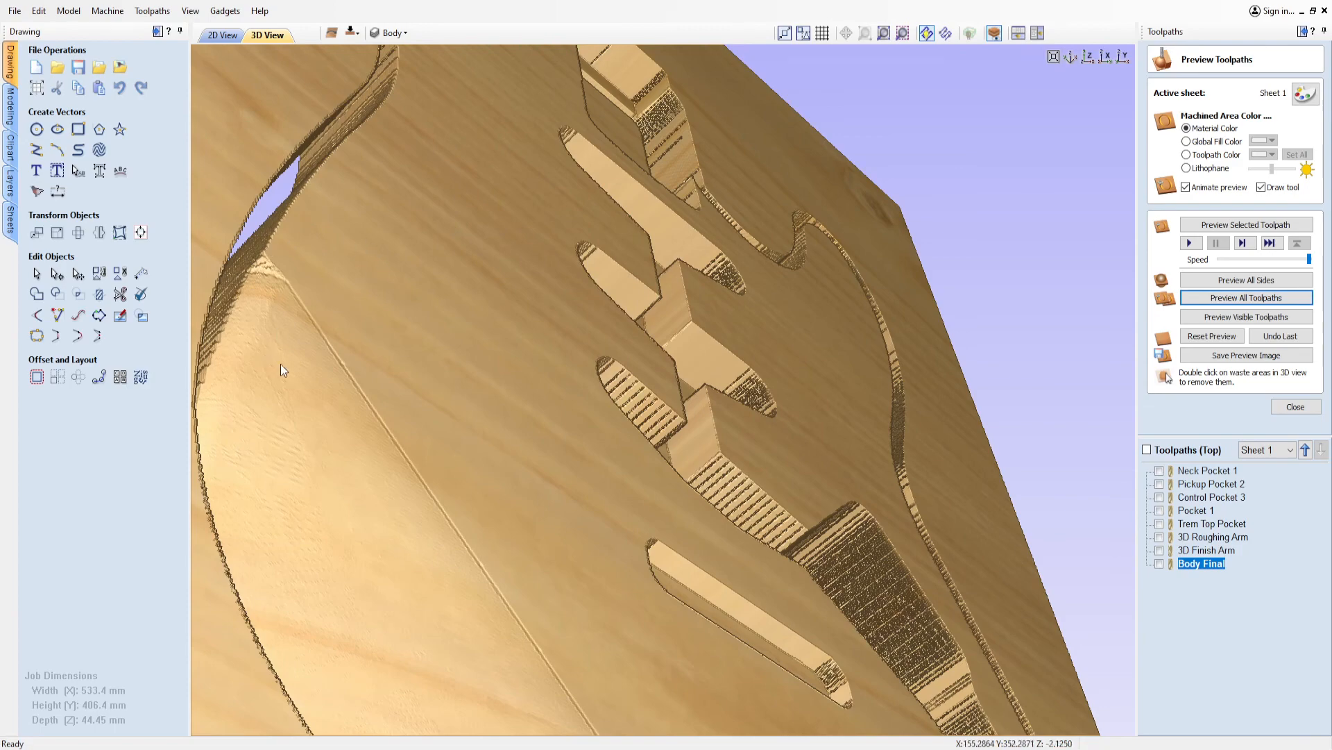
{"action": "left_click_drag", "start_coordinate": [325, 392], "coordinate": [606, 493]}
{"action": "scroll", "coordinate": [881, 522], "scroll_direction": "down", "scroll_amount": 5}
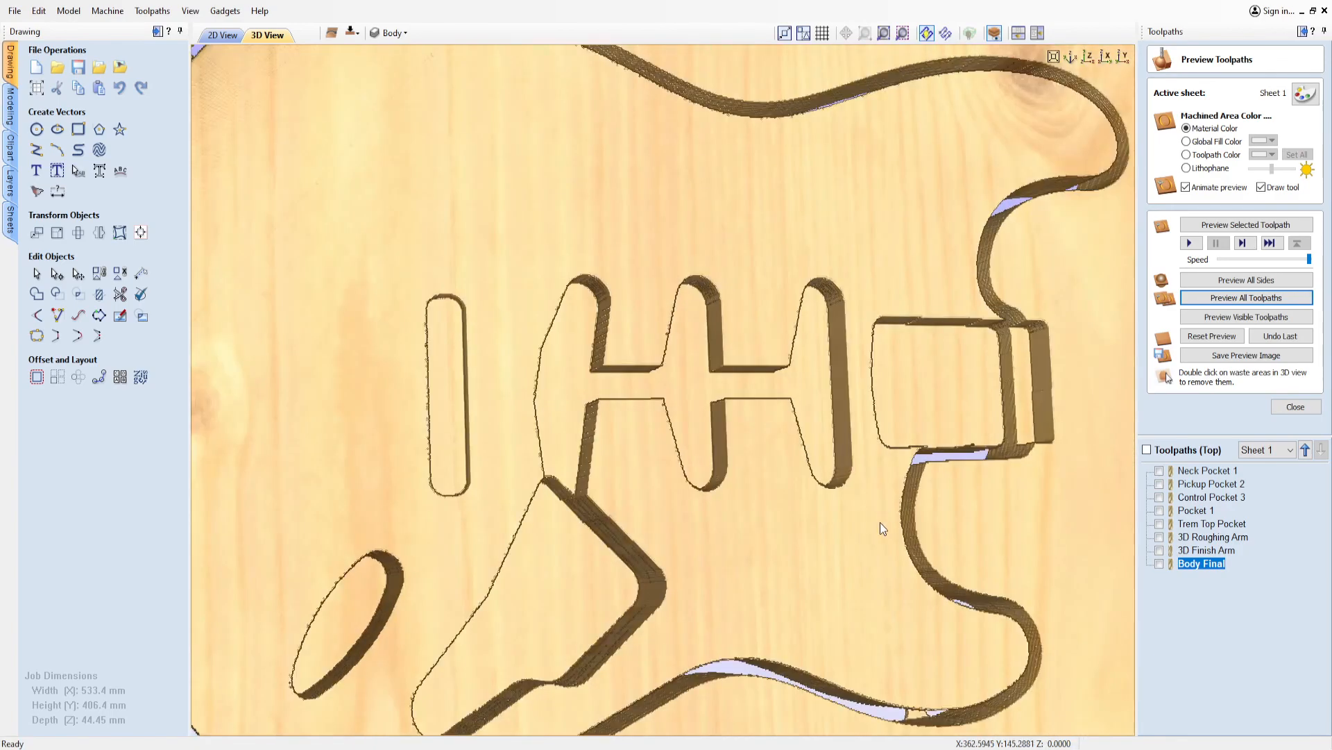
{"action": "scroll", "coordinate": [672, 514], "scroll_direction": "down", "scroll_amount": 3}
{"action": "left_click_drag", "start_coordinate": [626, 502], "coordinate": [643, 555]}
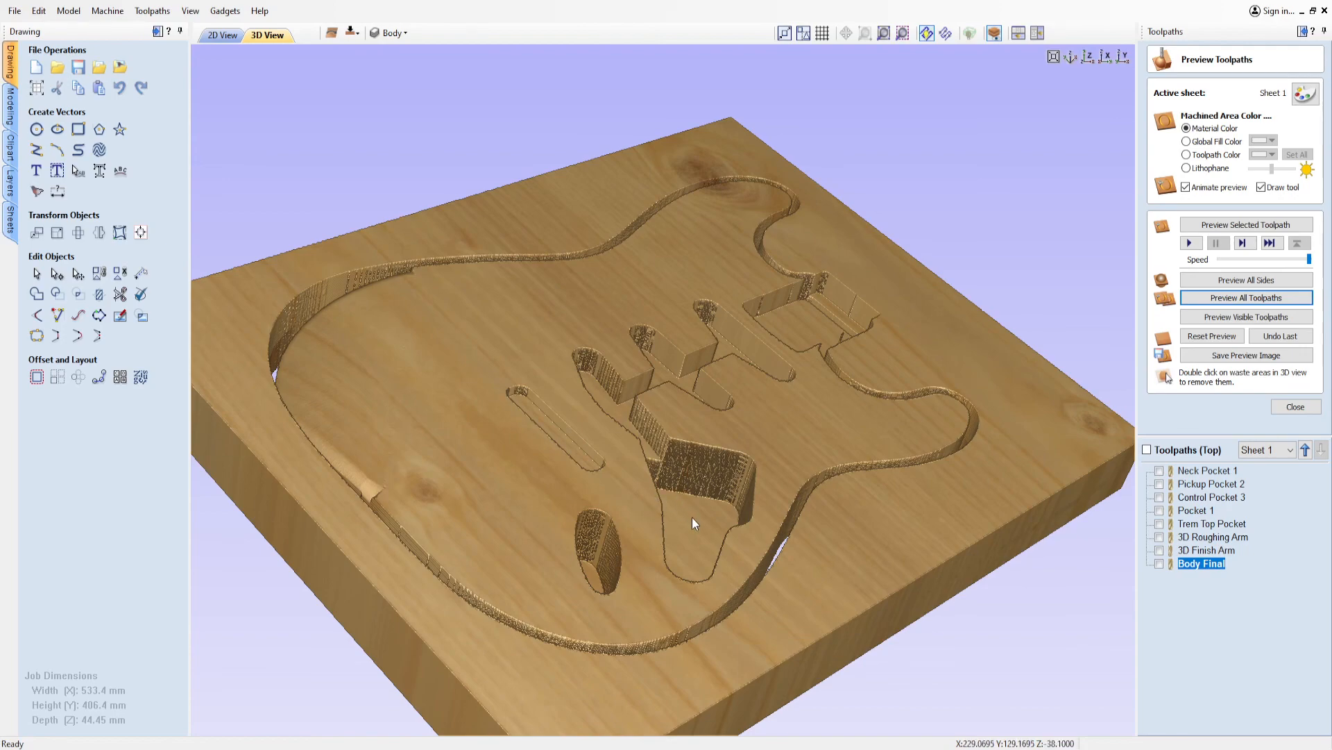
{"action": "left_click_drag", "start_coordinate": [793, 497], "coordinate": [400, 455]}
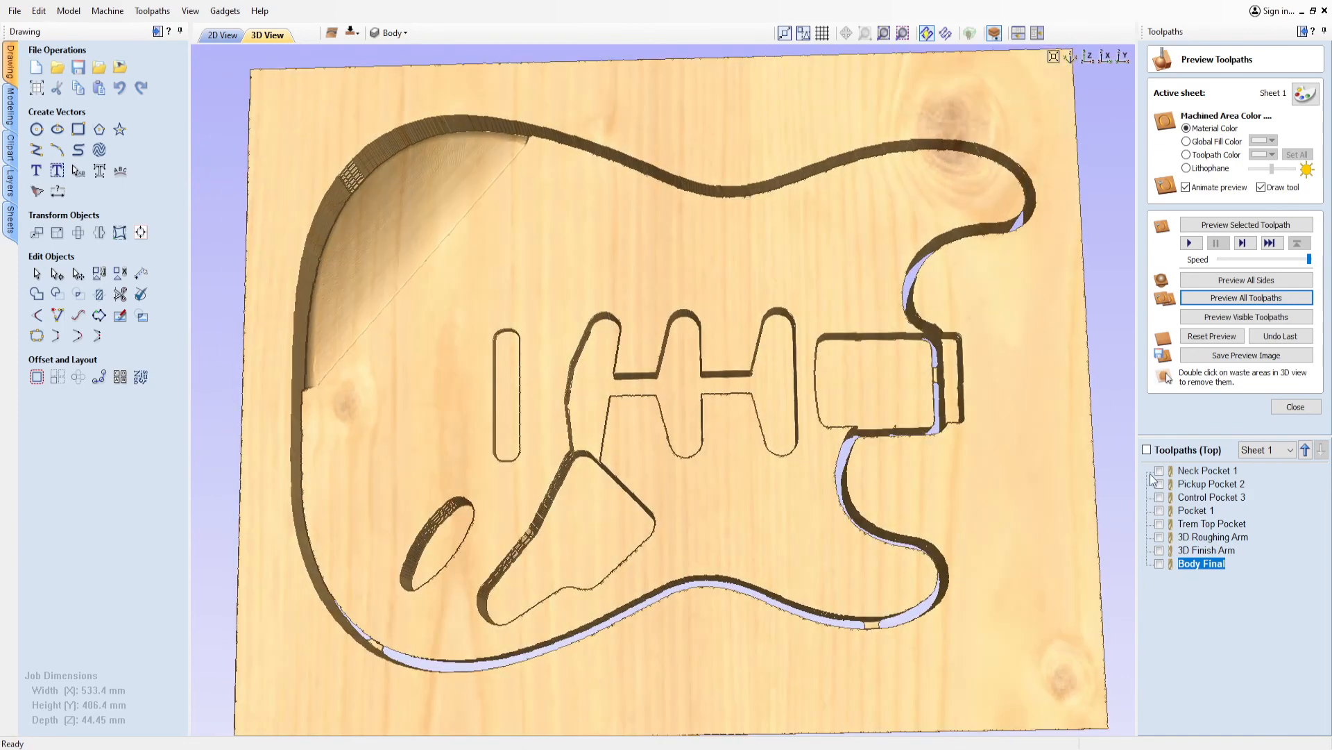
{"action": "left_click", "coordinate": [1295, 407]}
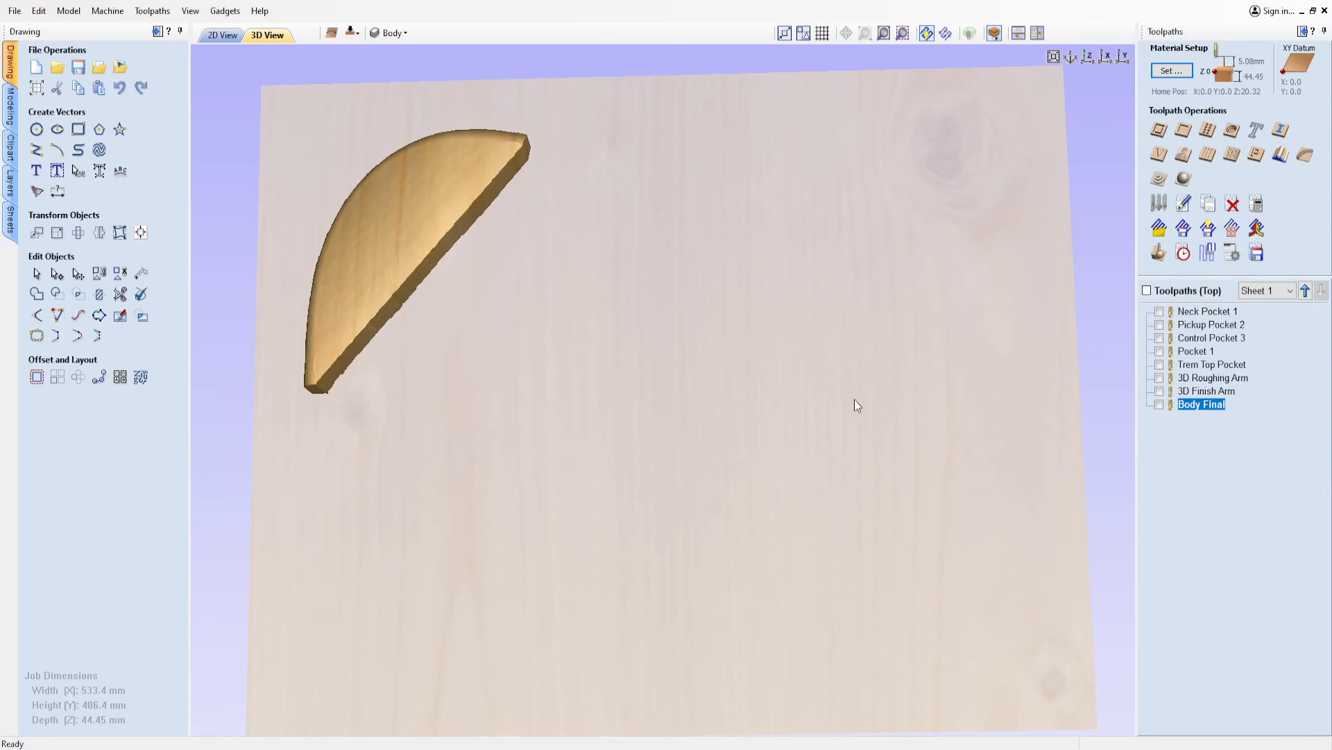
{"action": "left_click", "coordinate": [217, 36]}
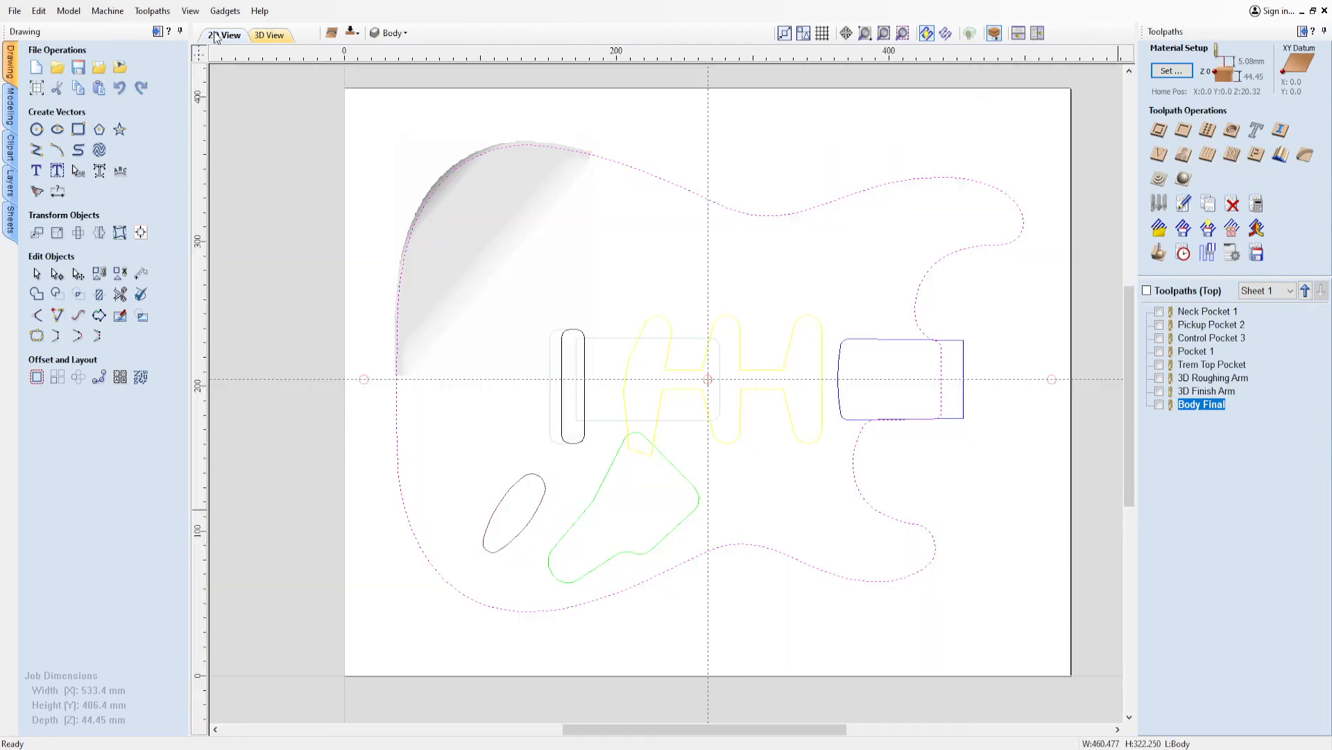
{"action": "left_click", "coordinate": [250, 118]}
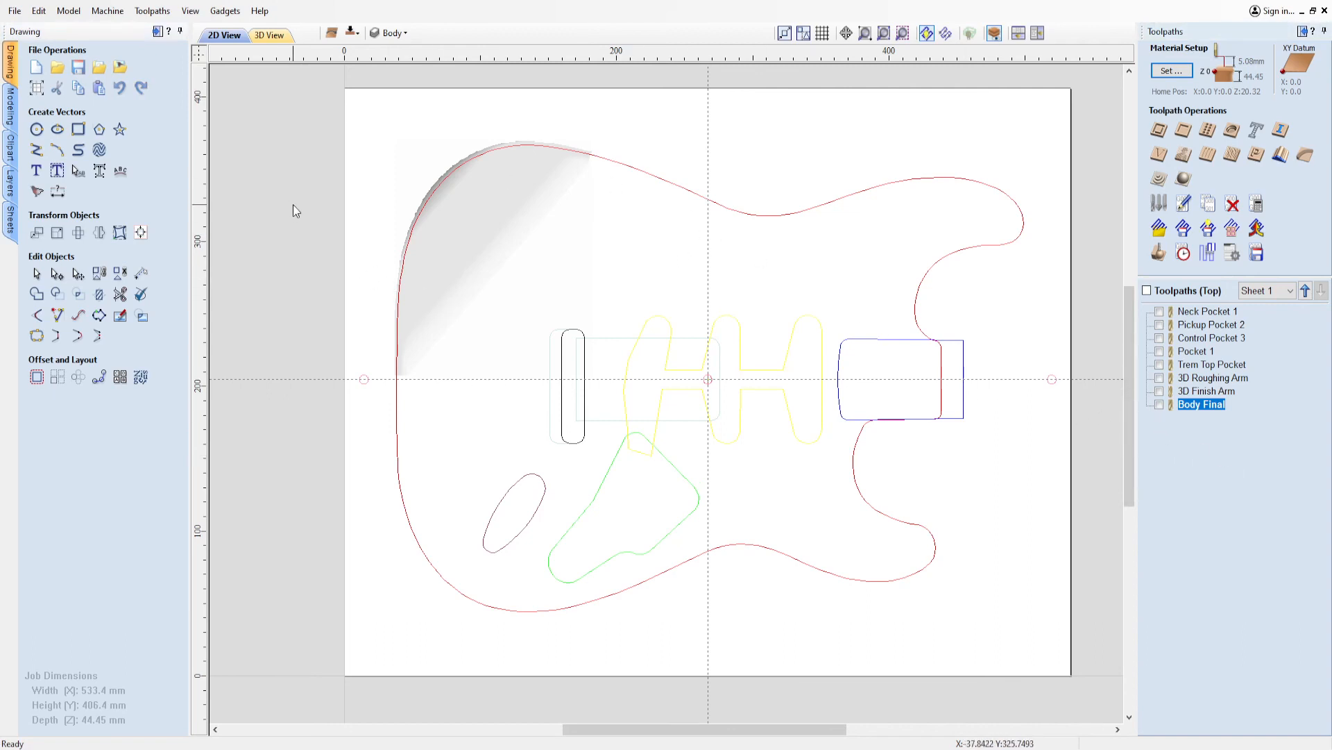
Switch to the bottom side of the job and keep the toolpath commands displayed.
{"action": "left_click", "coordinate": [54, 70]}
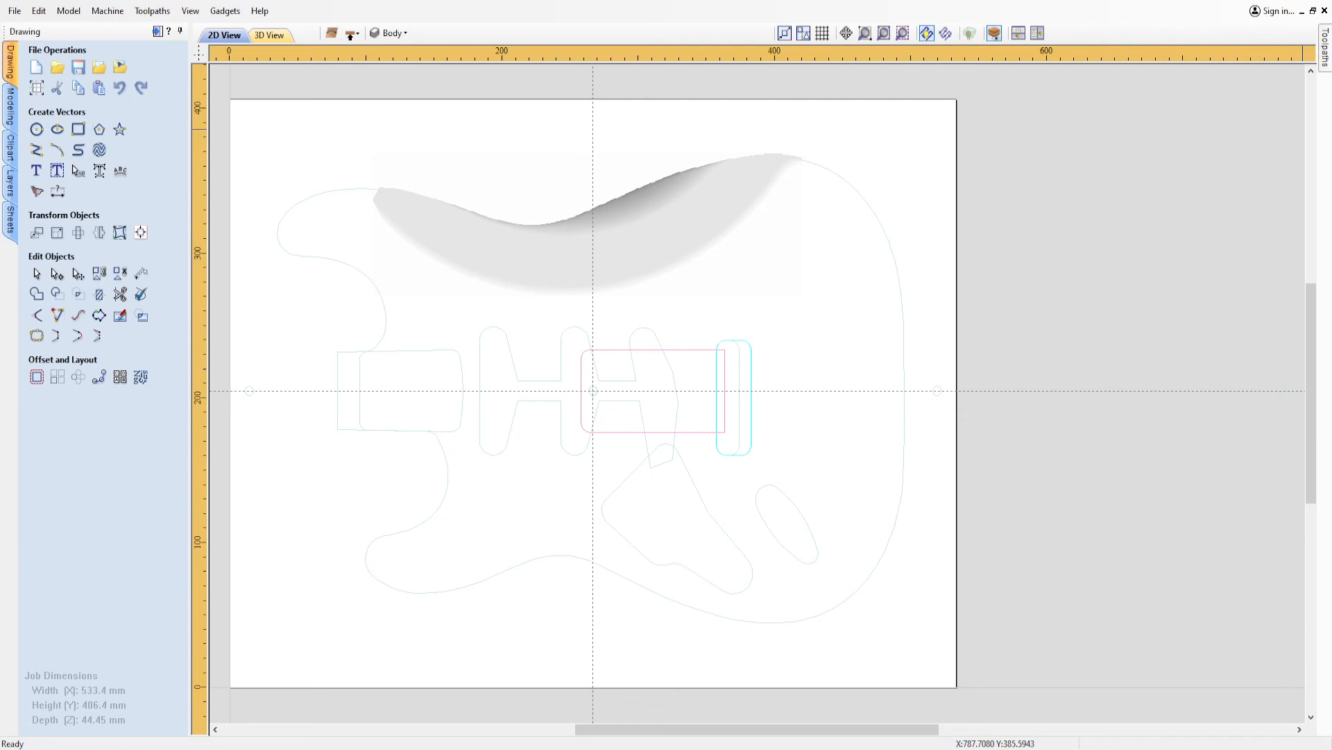
{"action": "mouse_move", "coordinate": [1323, 48]}
{"action": "left_click", "coordinate": [1307, 31]}
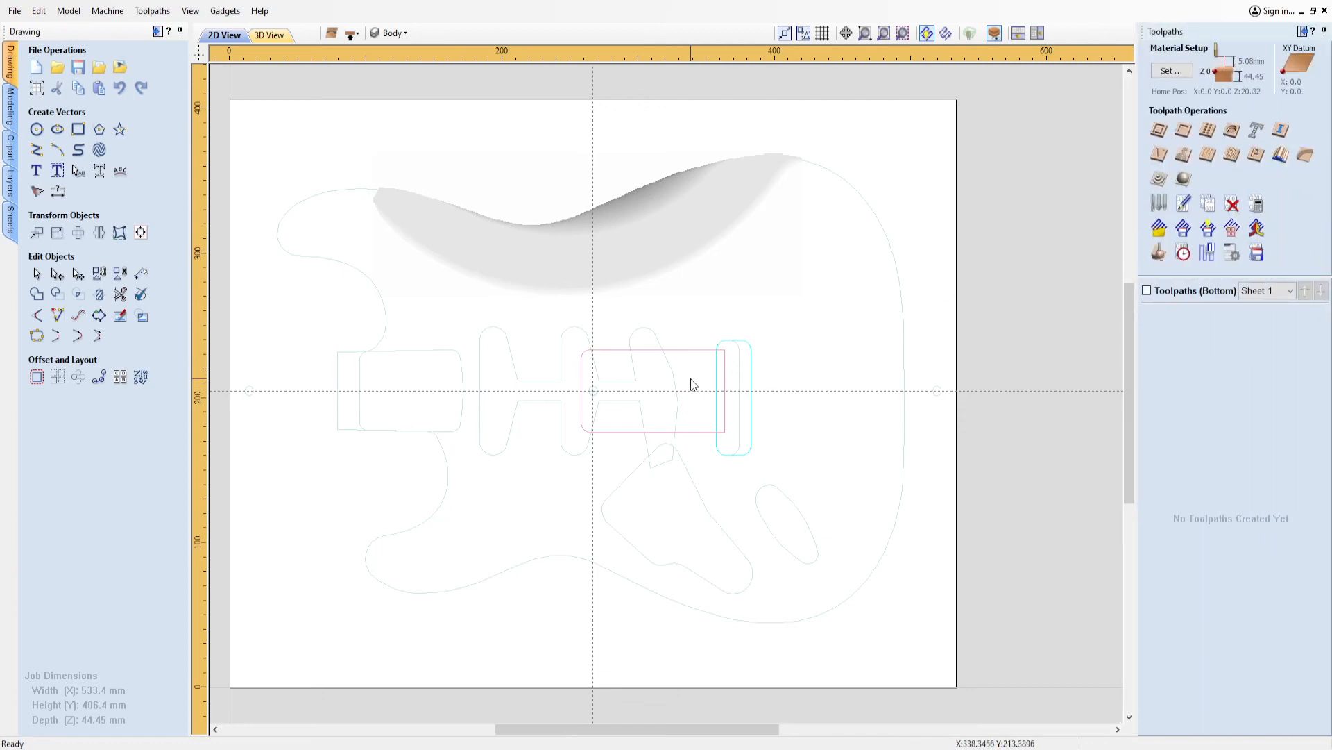
Calculate a 15 mm deep pocket toolpath for the spring claw cavity, named Spring Claw Pocket, and hide its toolpath lines.
{"action": "left_click", "coordinate": [681, 350]}
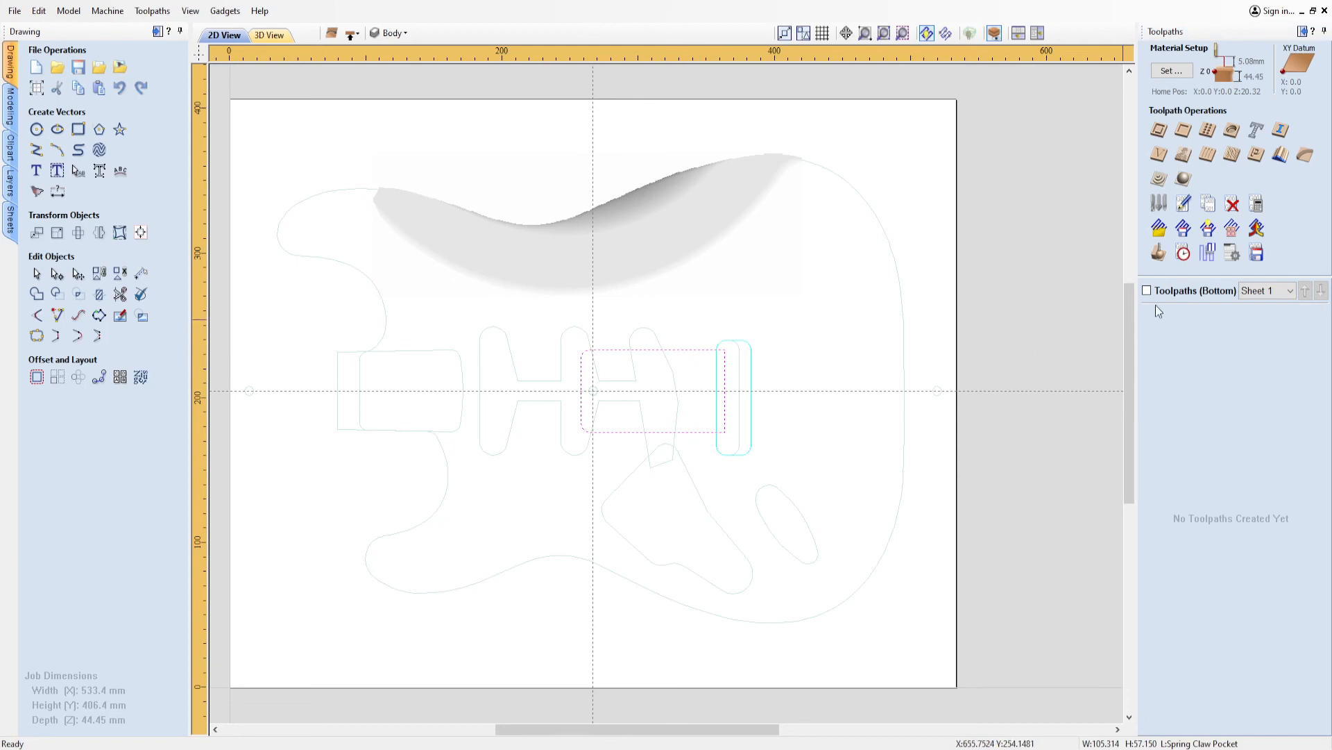
{"action": "left_click", "coordinate": [1183, 130]}
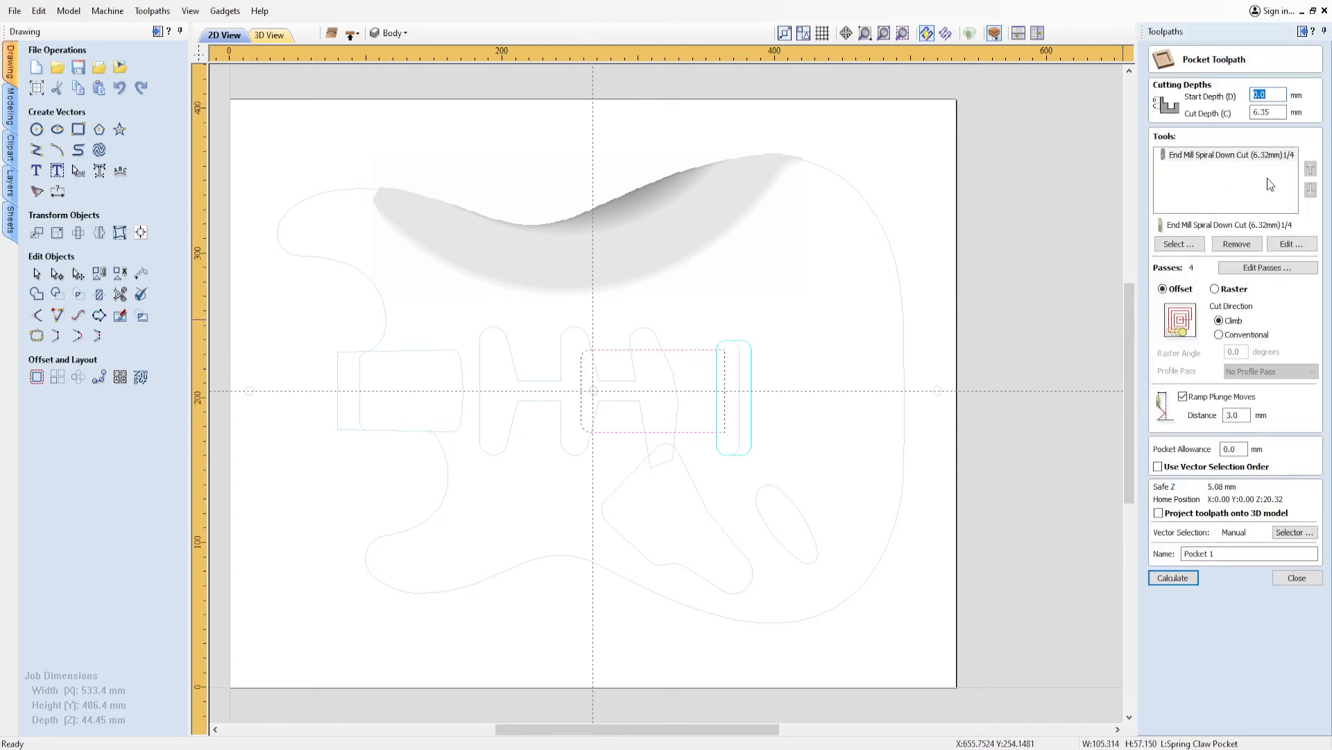
{"action": "double_click", "coordinate": [1279, 114]}
{"action": "type", "text": "15"}
{"action": "left_click_drag", "start_coordinate": [1229, 553], "coordinate": [1177, 558]}
{"action": "type", "text": "S"}
{"action": "left_click", "coordinate": [1171, 577]}
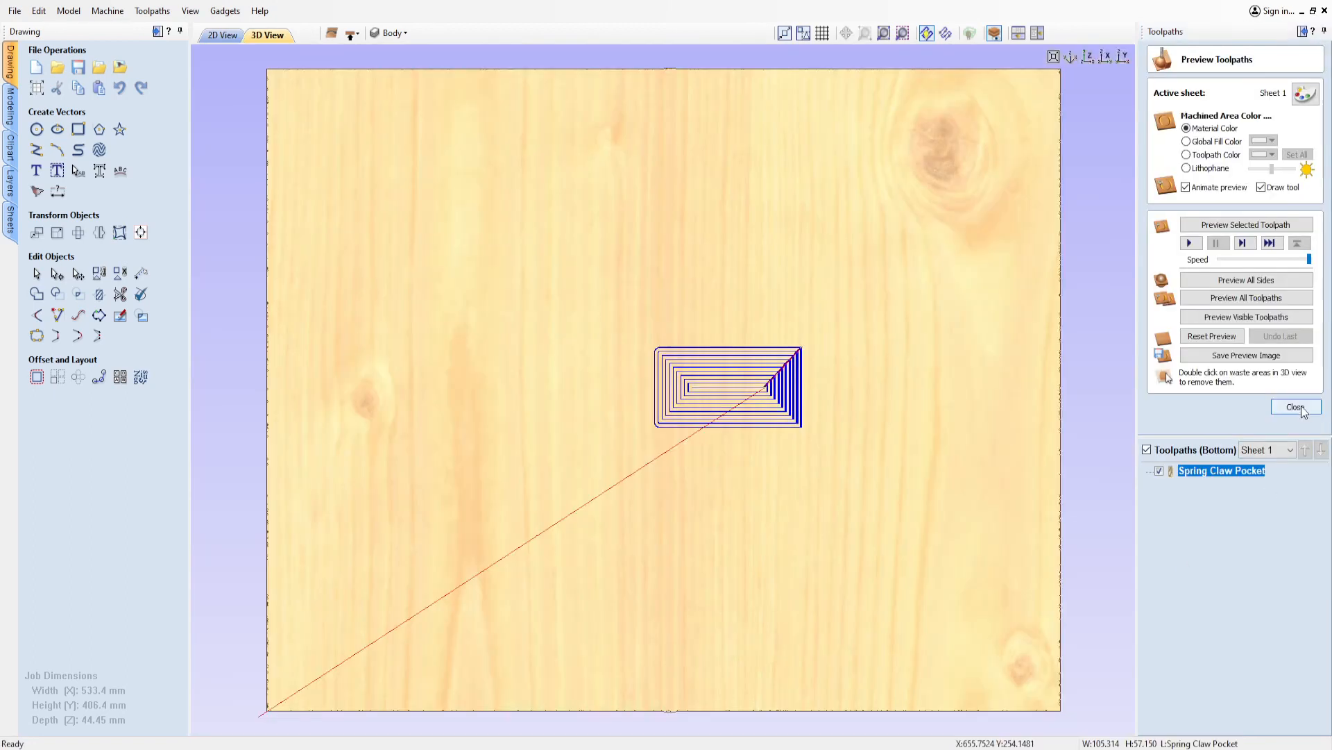
{"action": "left_click", "coordinate": [1295, 408]}
{"action": "left_click", "coordinate": [1159, 311]}
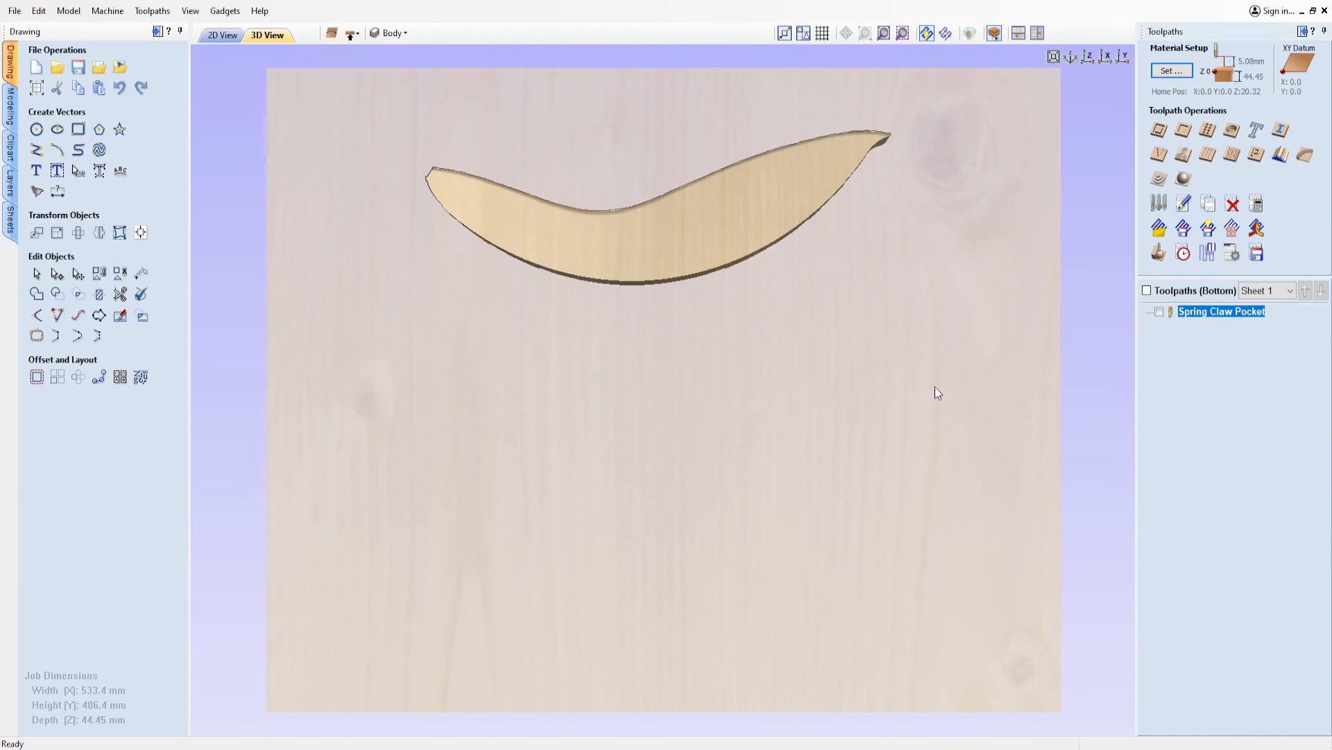
Calculate a 39.624 mm deep pocket toolpath for the selected tremolo cavity, named Trem Bottom Pocket, and simulate all bottom-side toolpaths.
{"action": "left_click", "coordinate": [220, 36]}
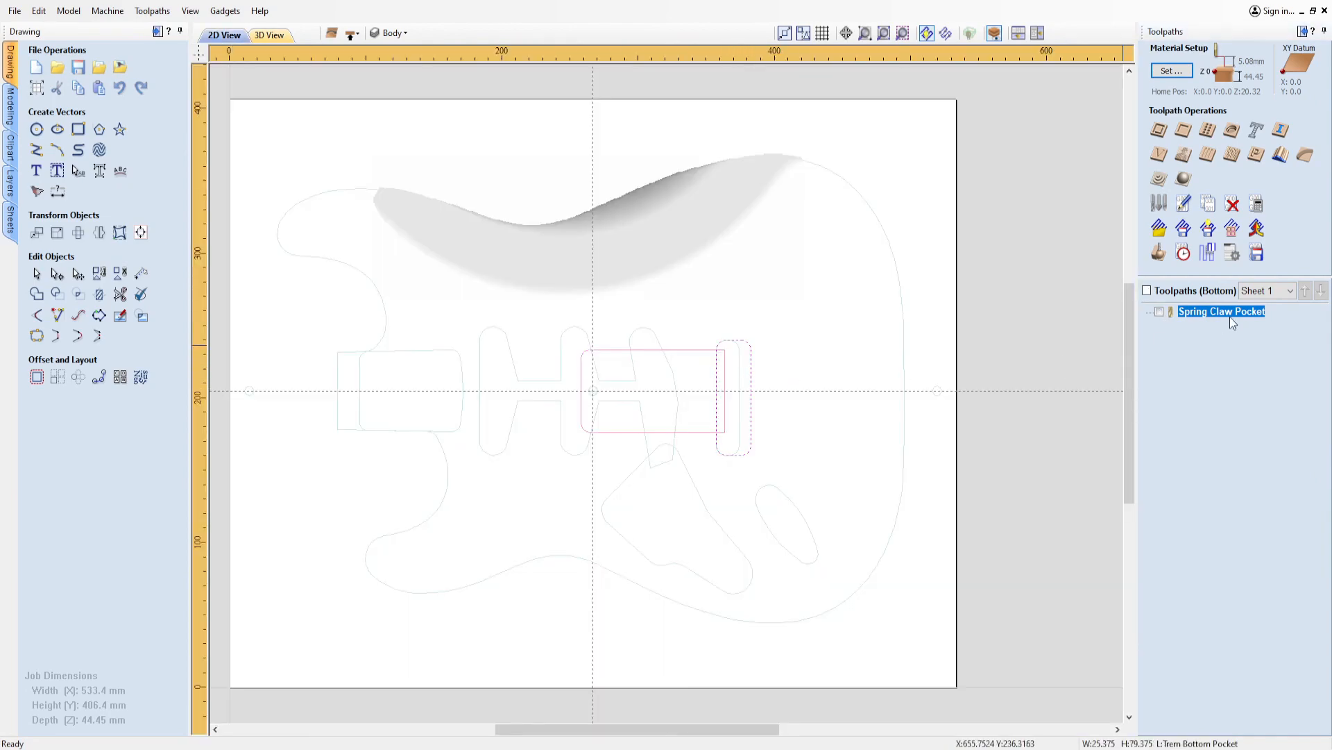
{"action": "left_click", "coordinate": [1191, 129]}
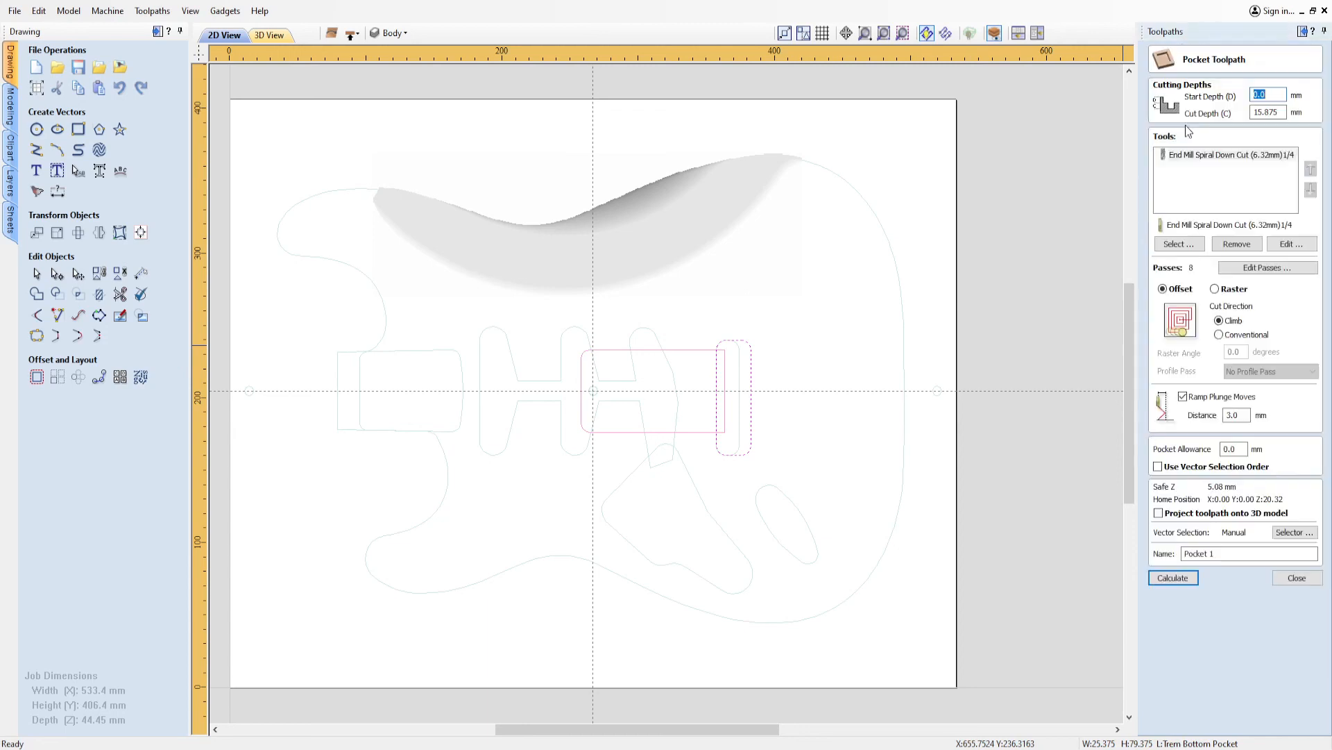
{"action": "key", "text": "Tab"}
{"action": "type", "text": "39.624"}
{"action": "left_click_drag", "start_coordinate": [1220, 553], "coordinate": [1173, 553]}
{"action": "type", "text": "Trem Bottom Pocket"}
{"action": "left_click", "coordinate": [1173, 578]}
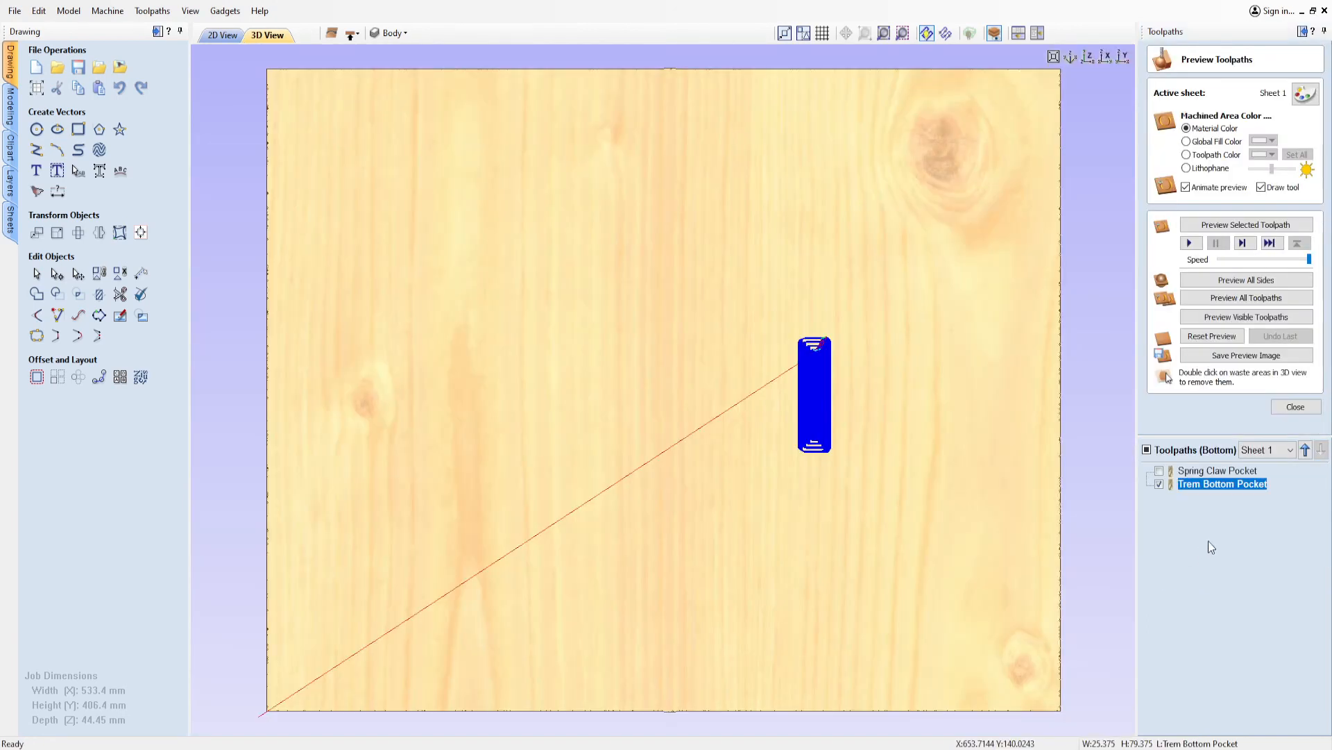
{"action": "left_click", "coordinate": [1211, 299]}
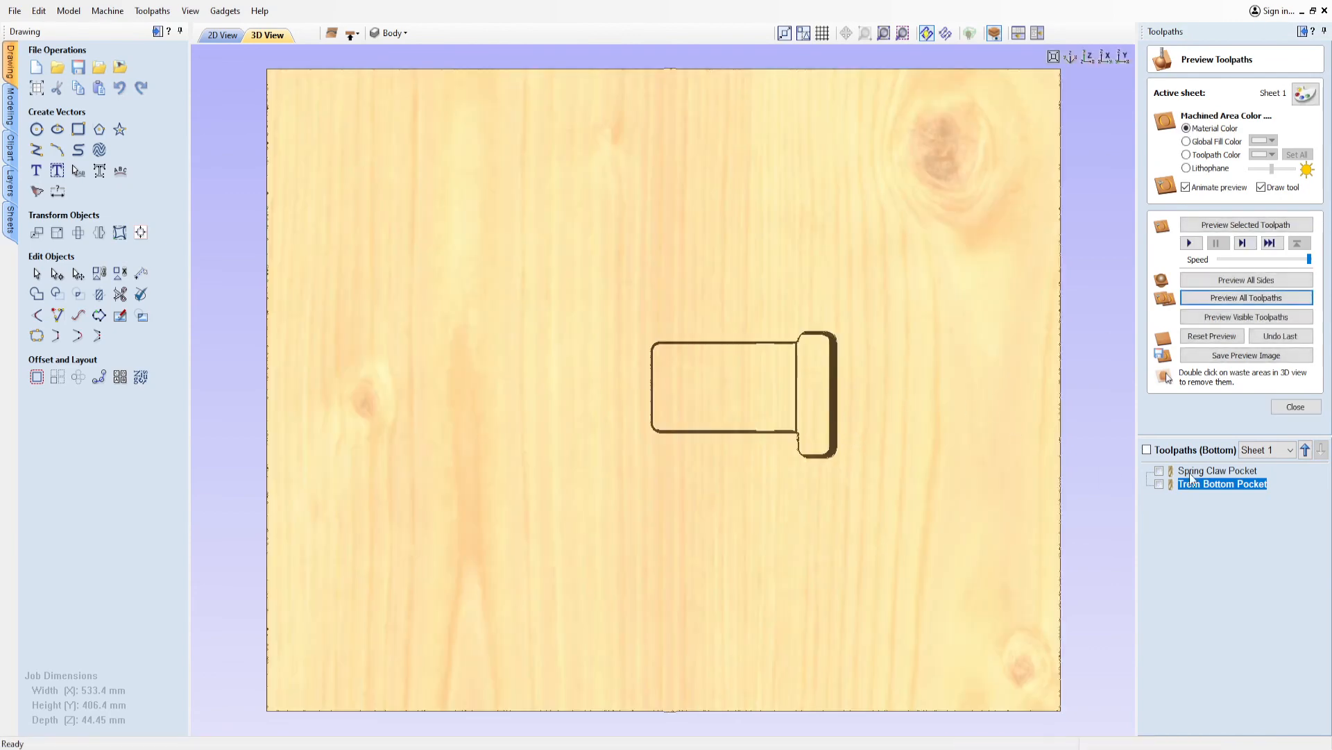
{"action": "left_click", "coordinate": [1295, 408]}
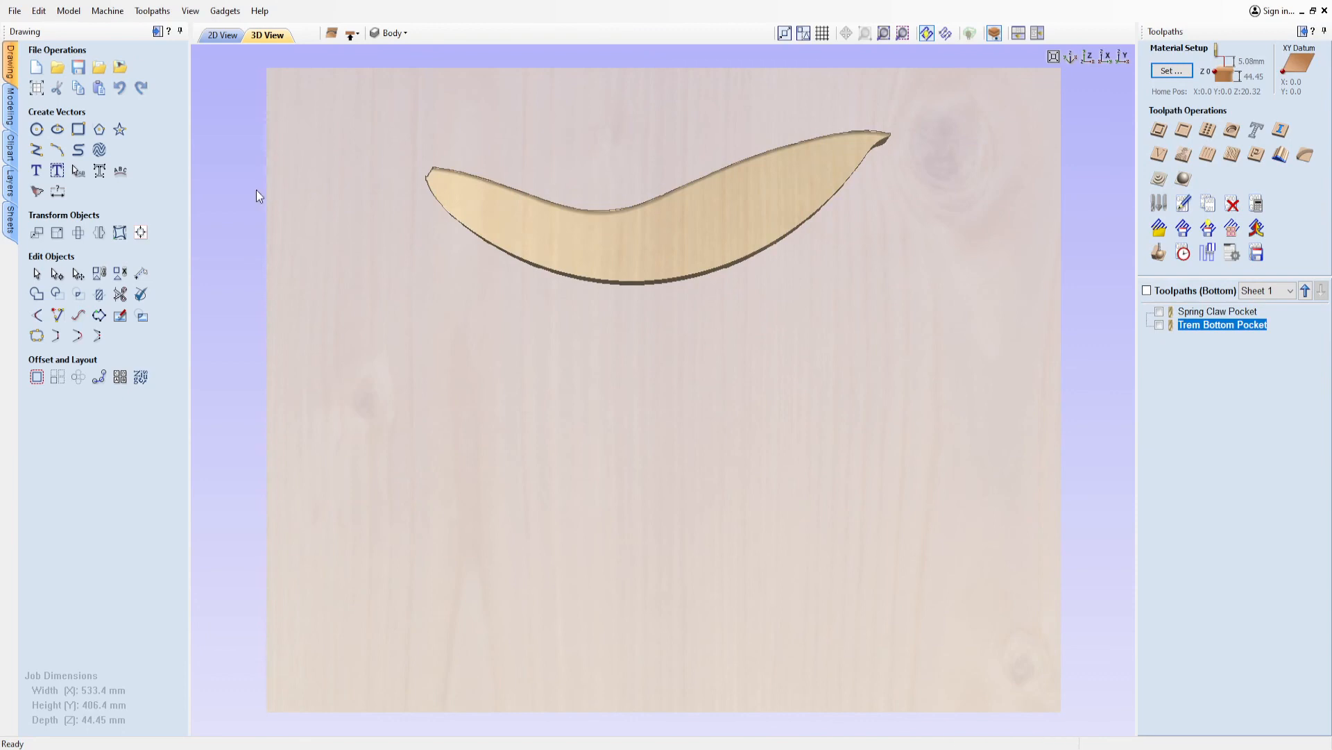
Calculate a 3D rough machining toolpath for the belly contour within the model boundary, named 3D Roughing Belly1.
{"action": "left_click", "coordinate": [223, 35]}
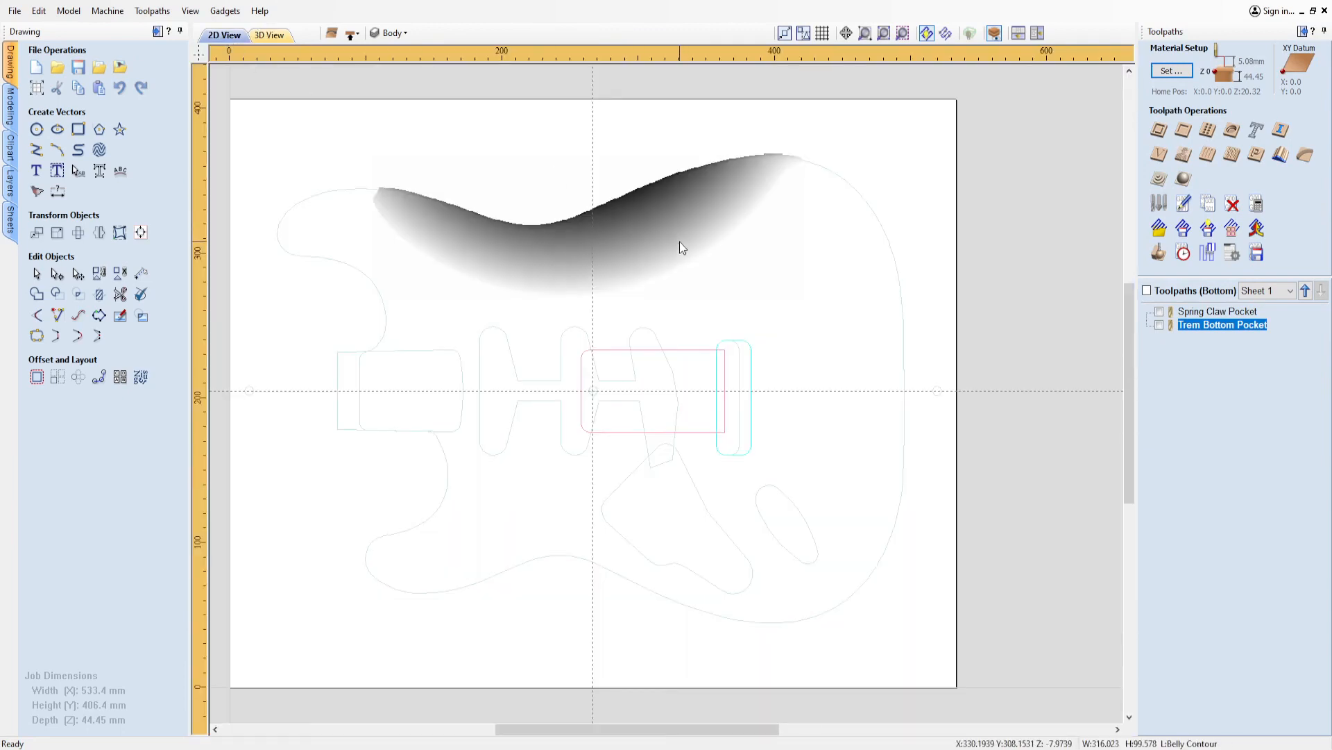
{"action": "left_click", "coordinate": [656, 252]}
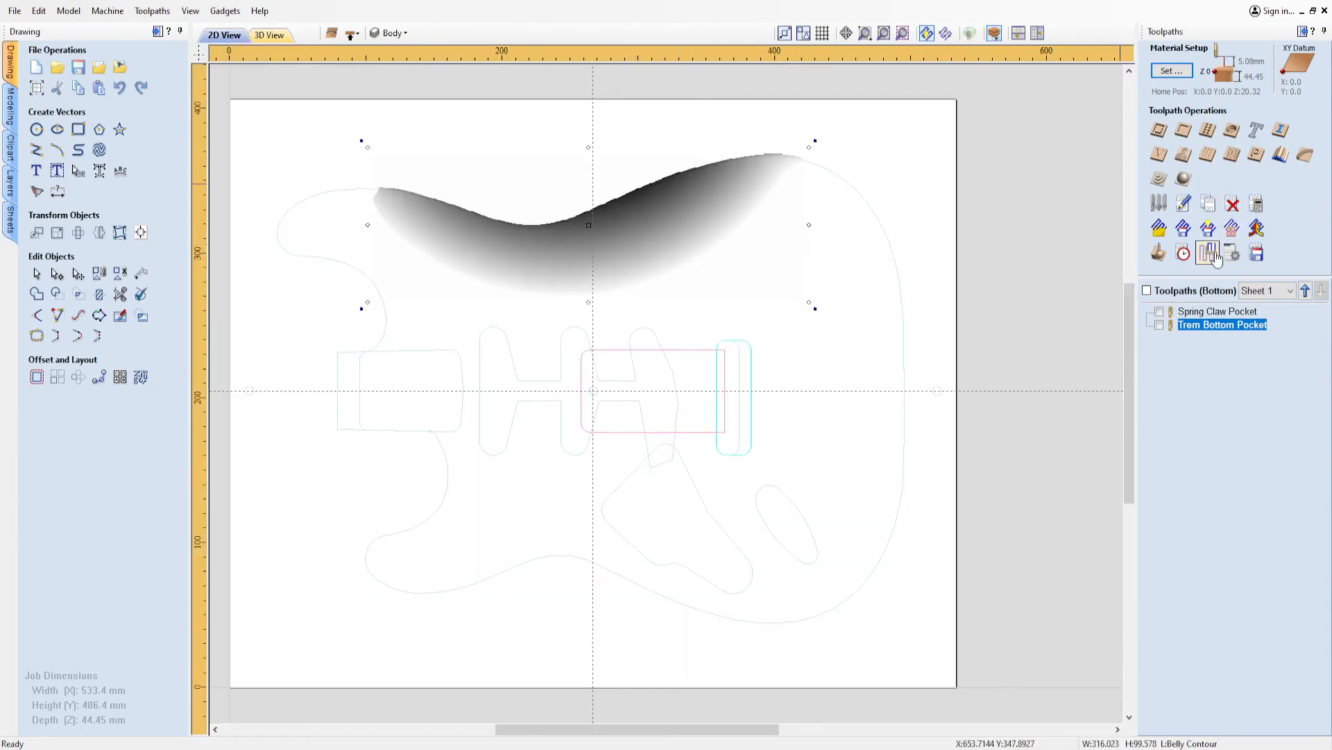
{"action": "left_click", "coordinate": [1159, 178]}
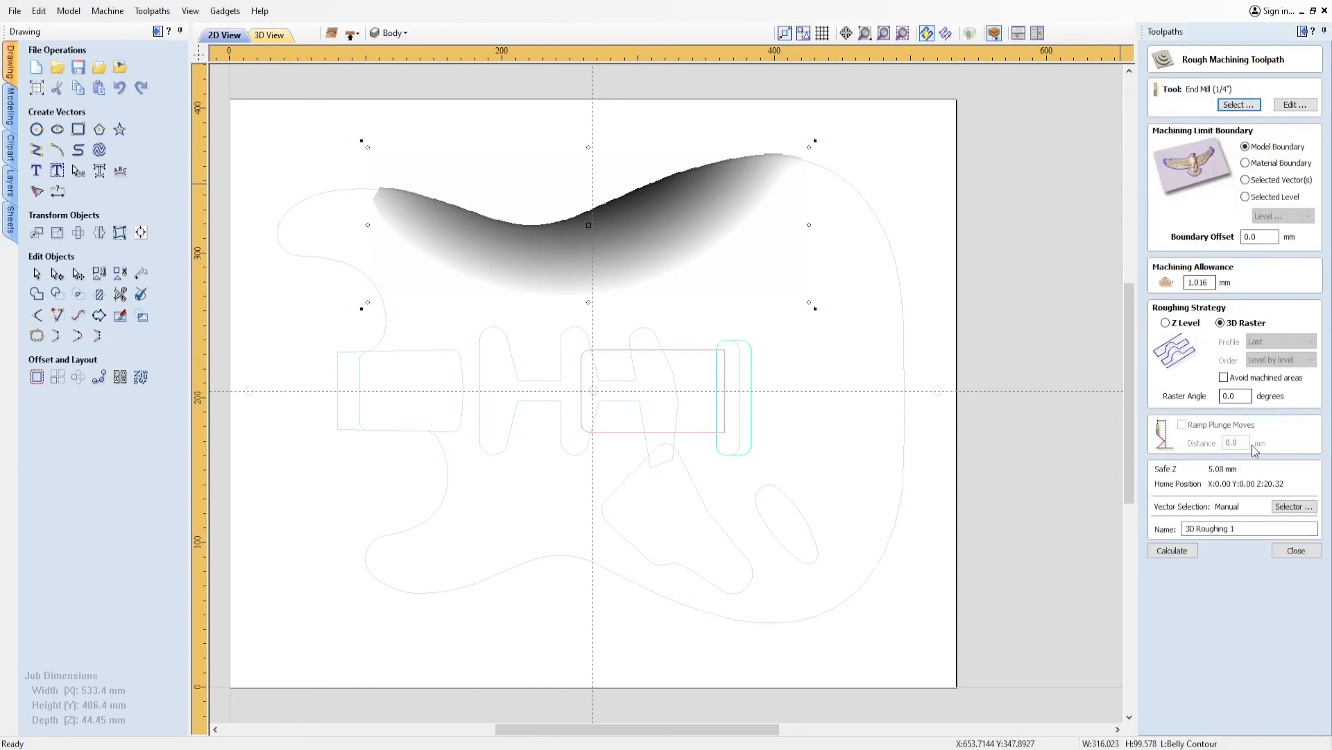
{"action": "double_click", "coordinate": [1232, 528]}
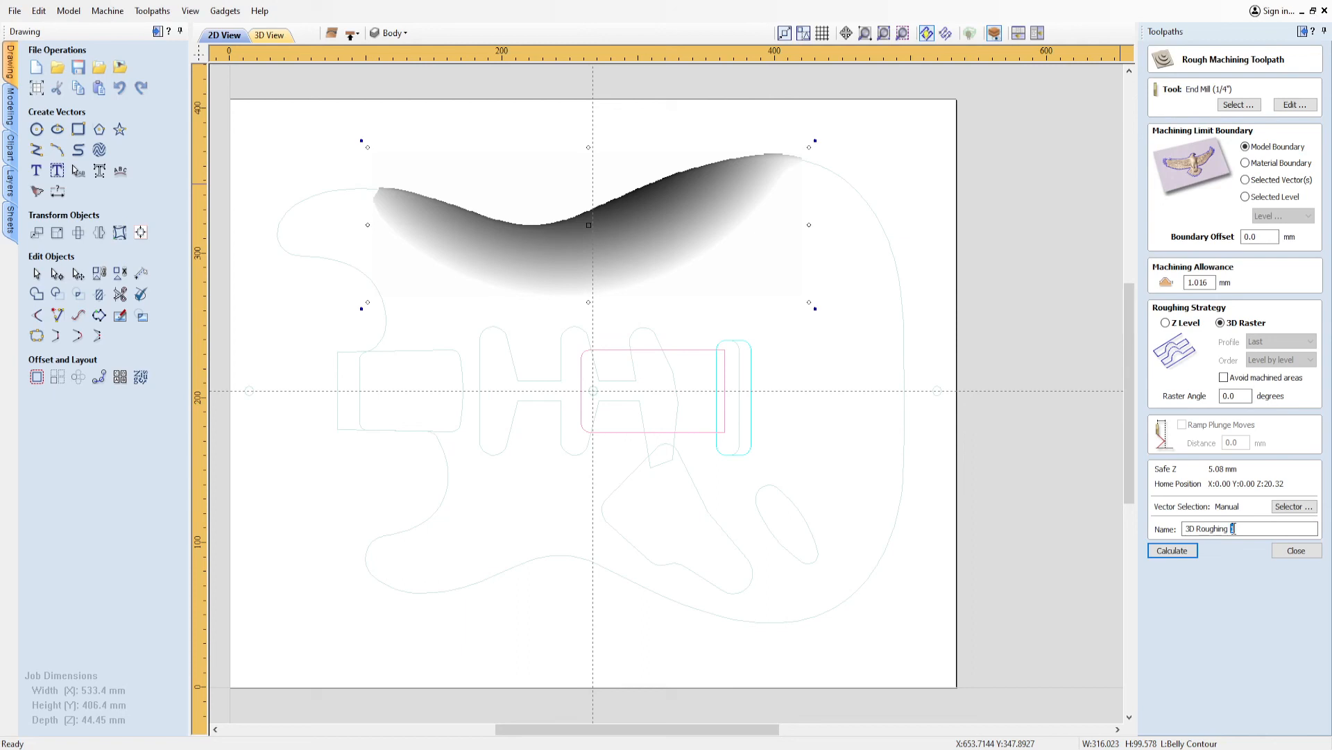
{"action": "type", "text": "Belly1"}
{"action": "left_click", "coordinate": [1171, 551]}
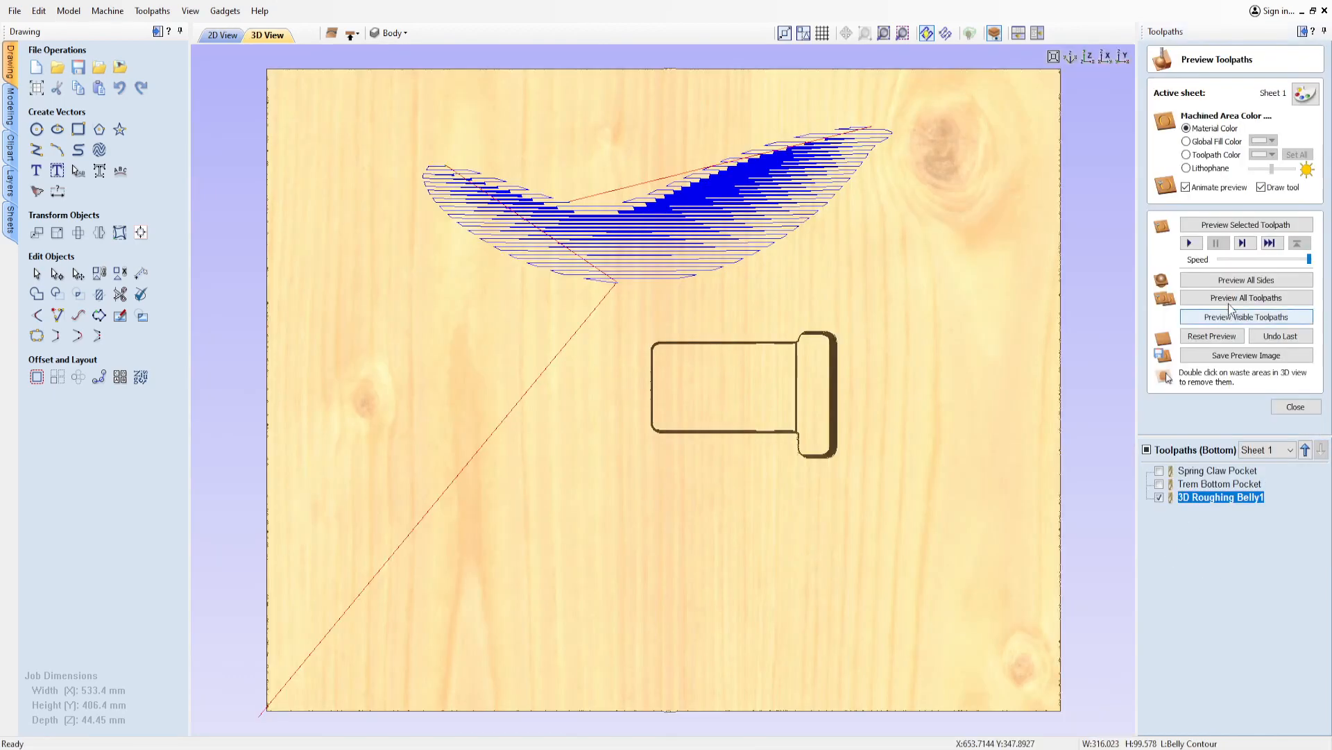
{"action": "left_click", "coordinate": [1308, 407]}
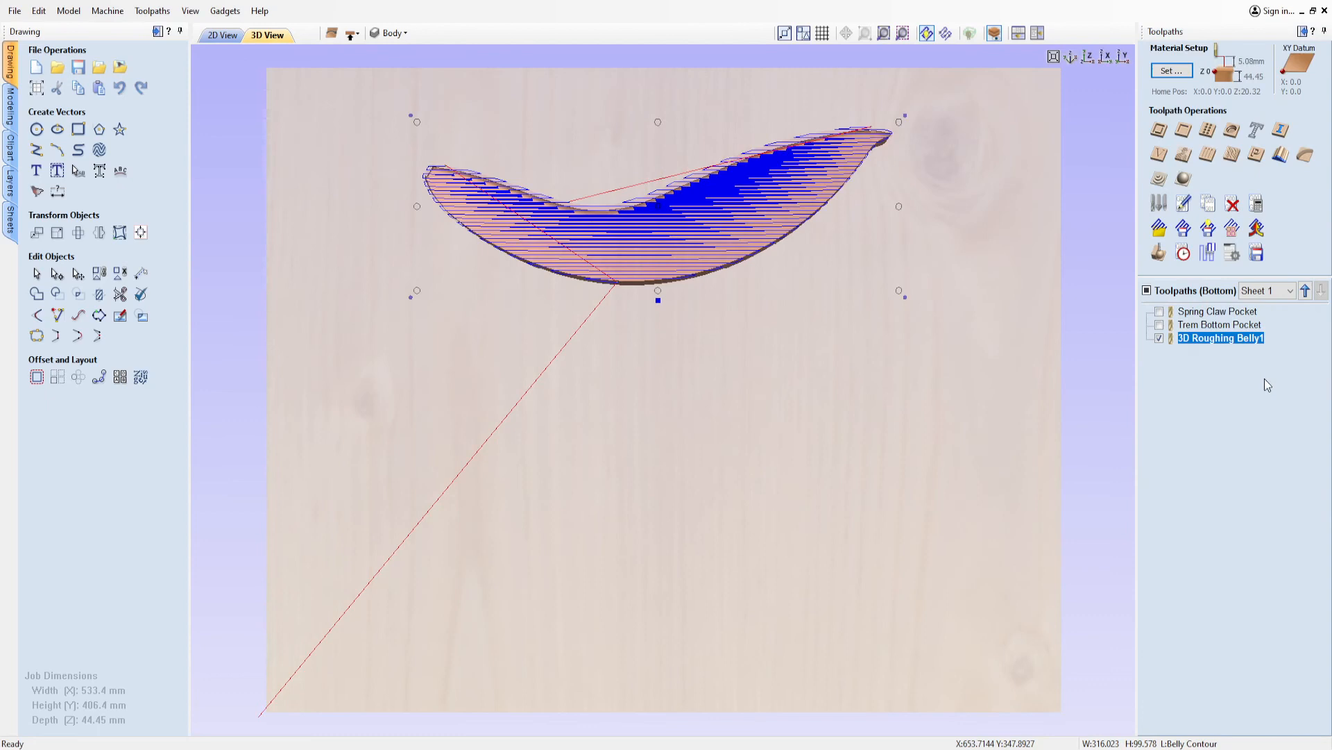
Calculate a 3D finish machining toolpath for the belly contour with the 1/8" ball nose, named 3D Finish Belly 2.
{"action": "left_click", "coordinate": [1183, 179]}
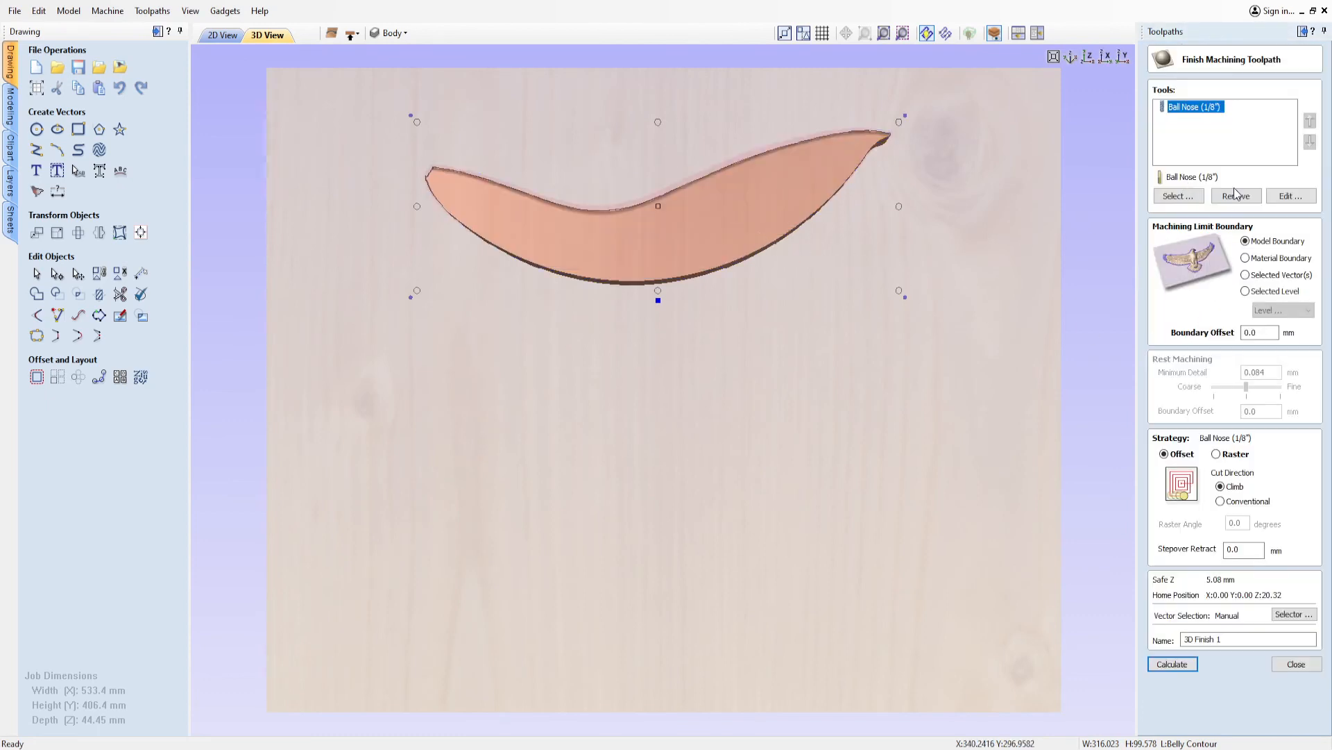
{"action": "left_click", "coordinate": [1220, 638]}
{"action": "double_click", "coordinate": [1219, 639]}
{"action": "type", "text": "Belly 2"}
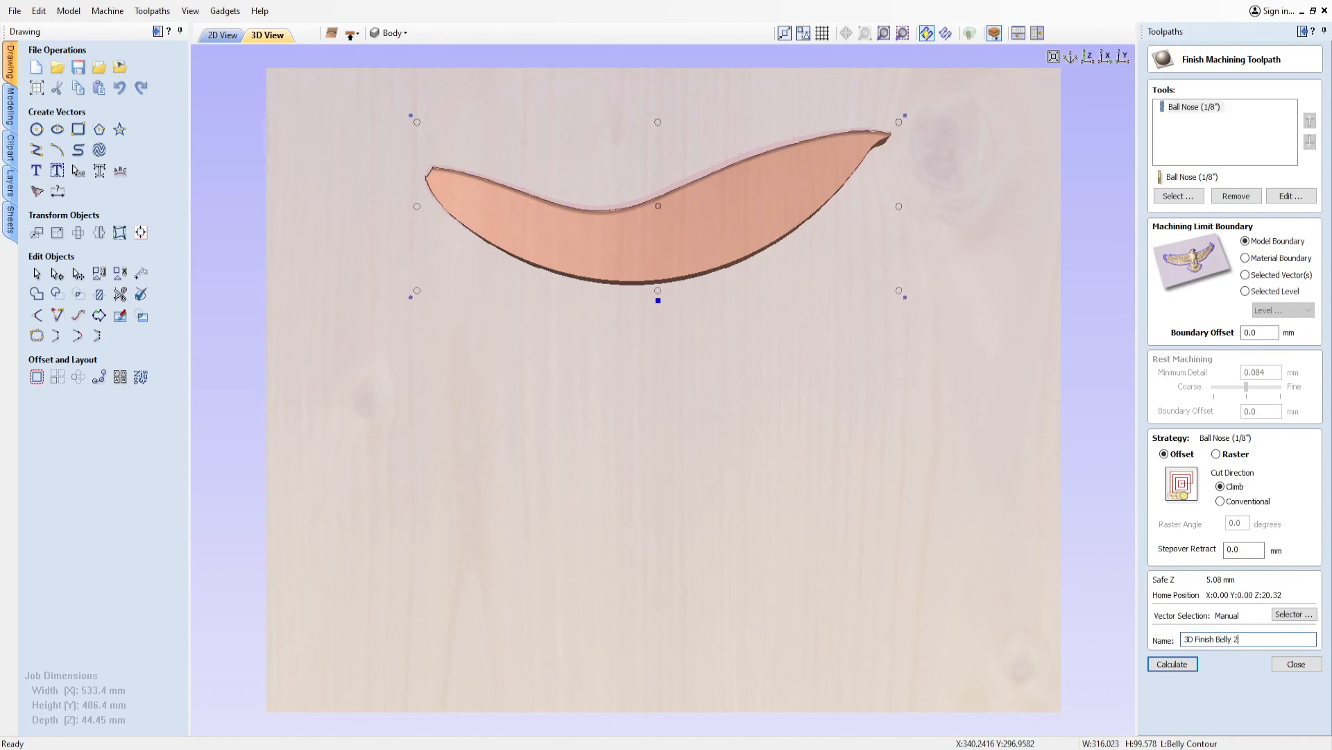
{"action": "left_click", "coordinate": [1183, 665]}
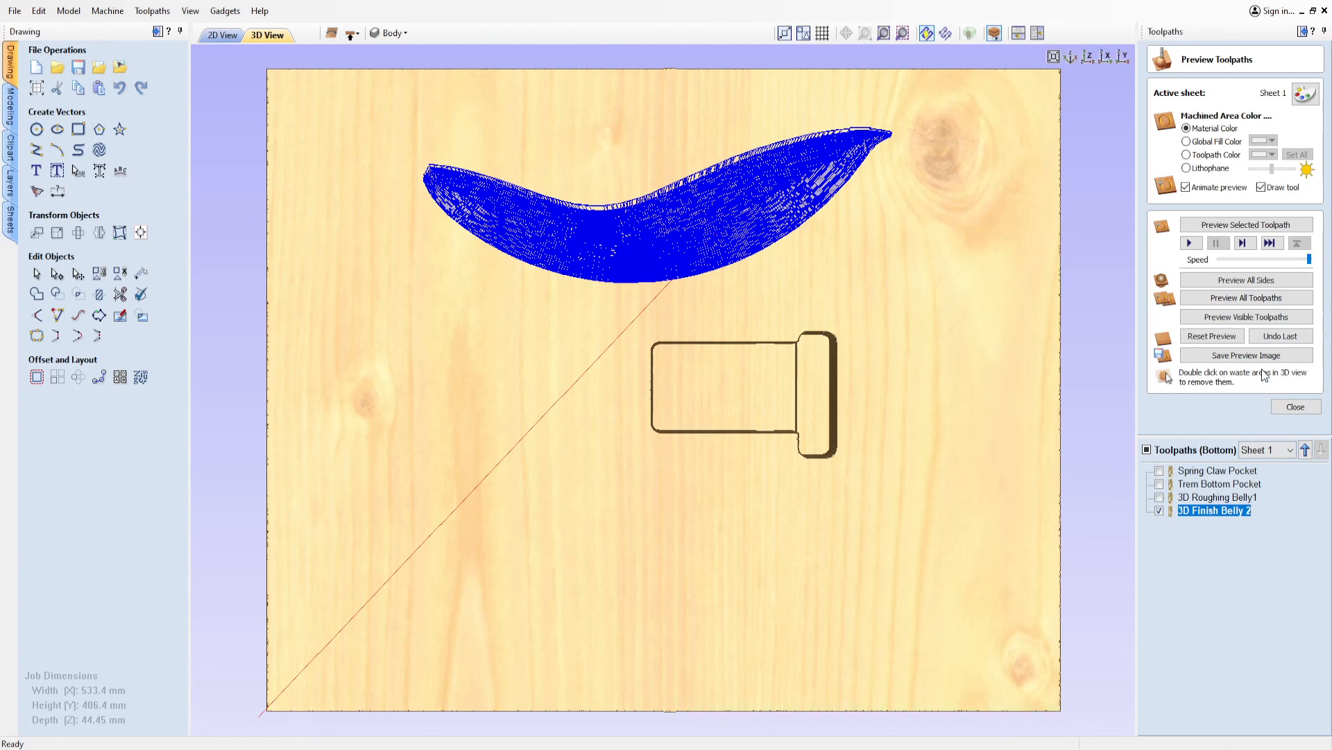
Simulate all bottom-side toolpaths and inspect the belly contour and tremolo cavities from several angles.
{"action": "left_click", "coordinate": [1220, 299]}
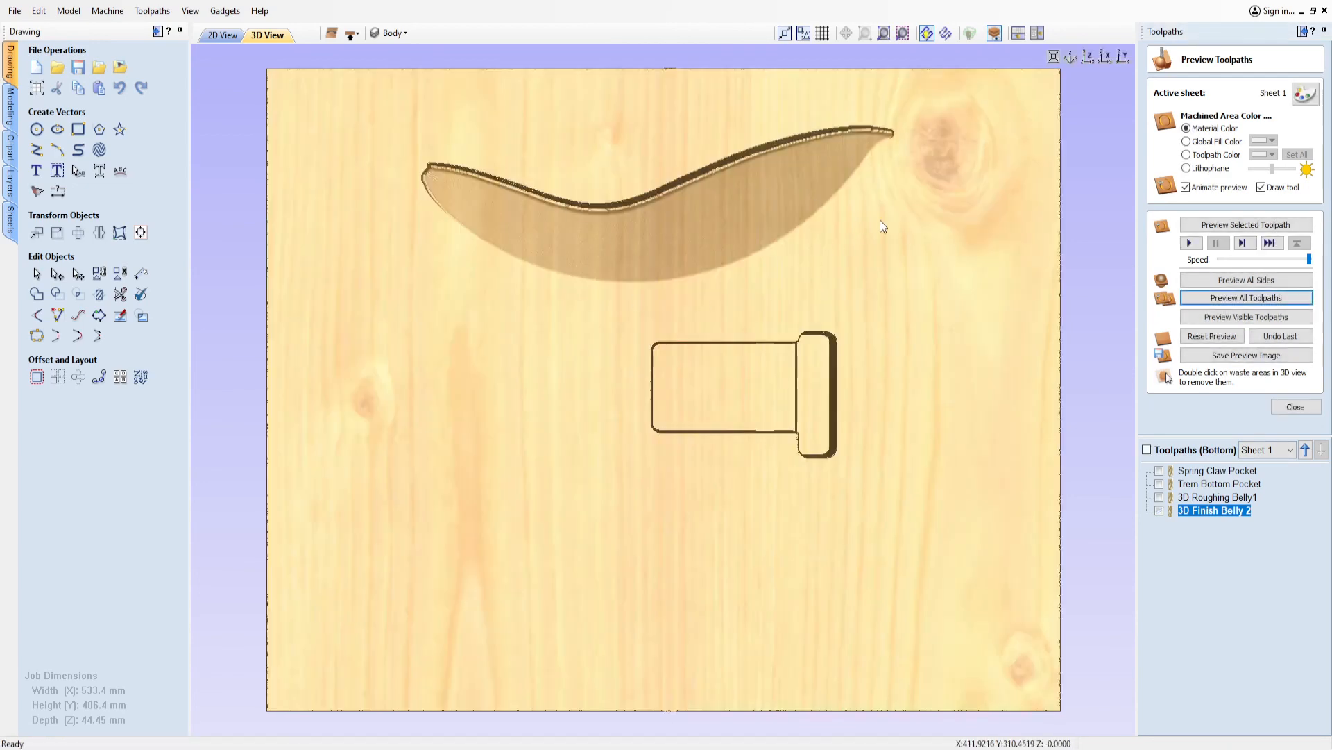
{"action": "left_click_drag", "start_coordinate": [925, 220], "coordinate": [742, 398]}
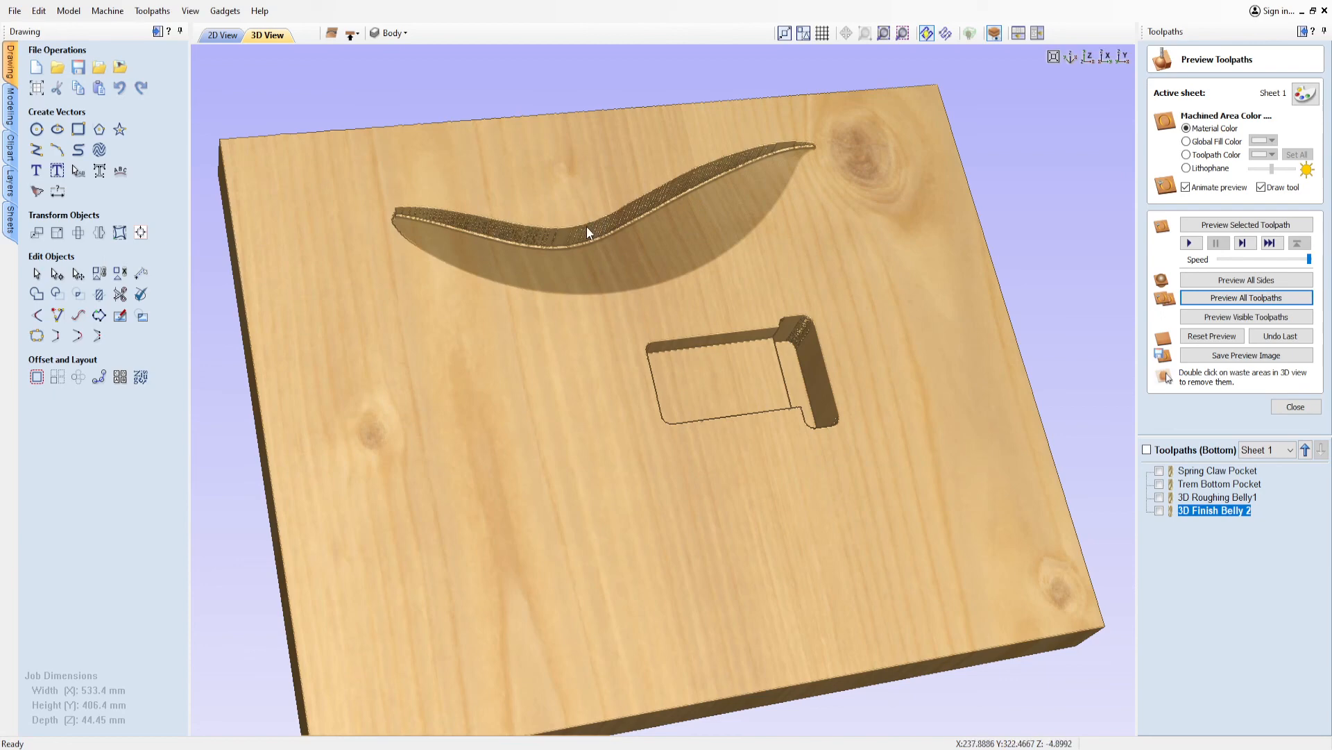
{"action": "left_click_drag", "start_coordinate": [912, 440], "coordinate": [486, 497]}
{"action": "left_click_drag", "start_coordinate": [581, 293], "coordinate": [587, 286]}
{"action": "left_click_drag", "start_coordinate": [910, 496], "coordinate": [478, 435]}
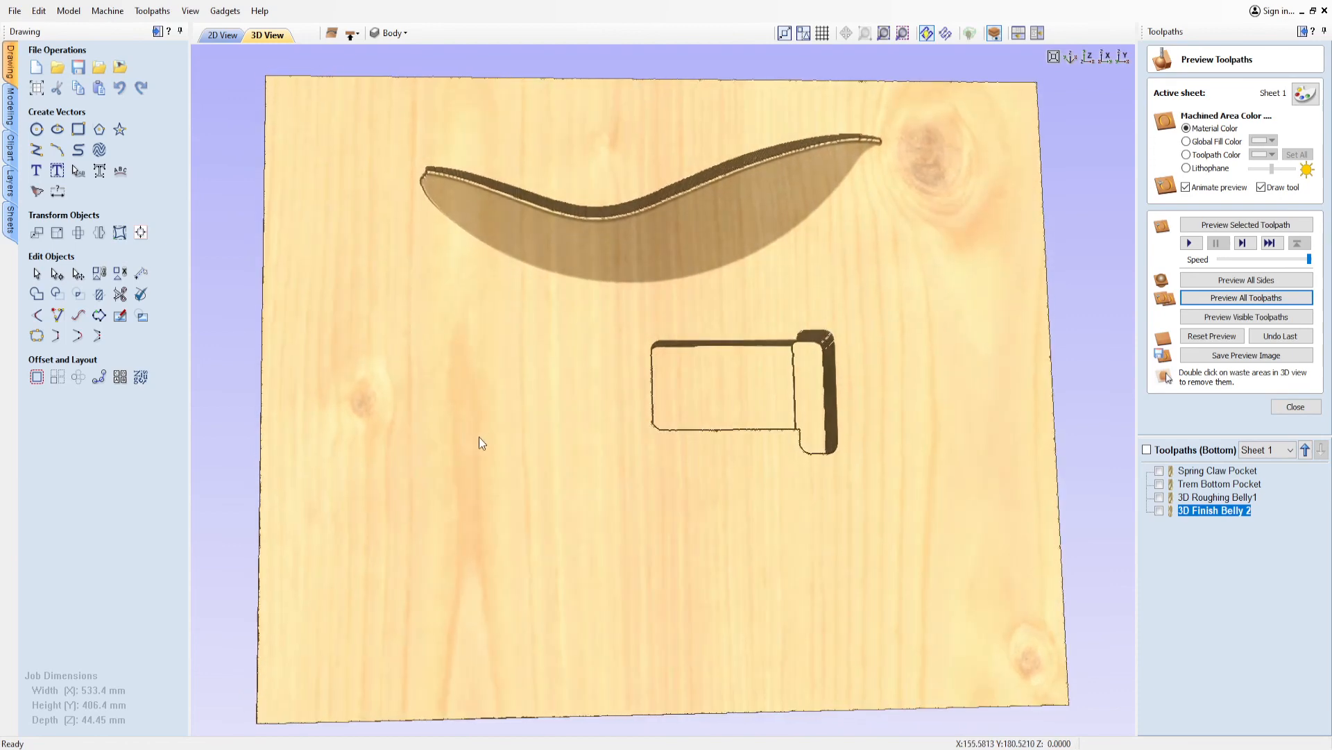
{"action": "left_click_drag", "start_coordinate": [985, 539], "coordinate": [986, 546]}
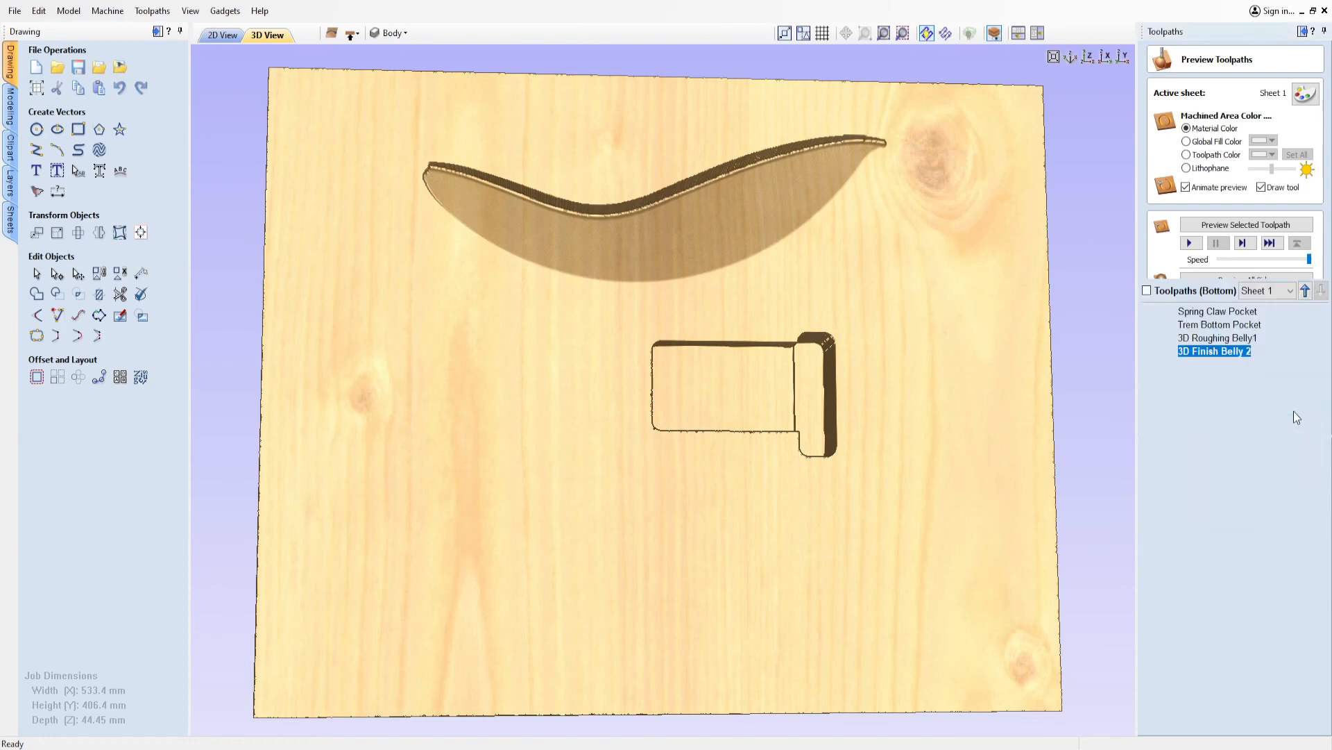
{"action": "left_click", "coordinate": [1295, 410]}
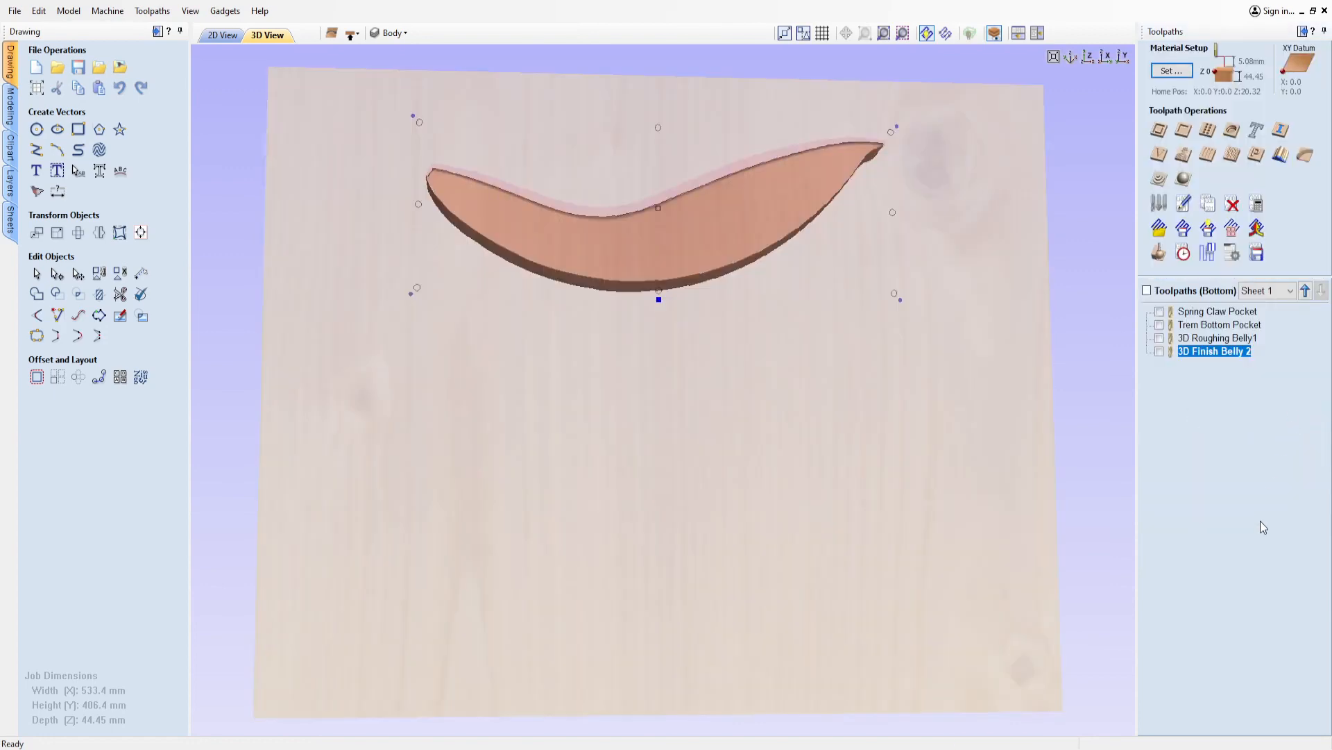
Deselect the belly contour and return to the 2D drawing with the whole guitar body outline in view.
{"action": "left_click", "coordinate": [273, 141]}
{"action": "left_click", "coordinate": [220, 34]}
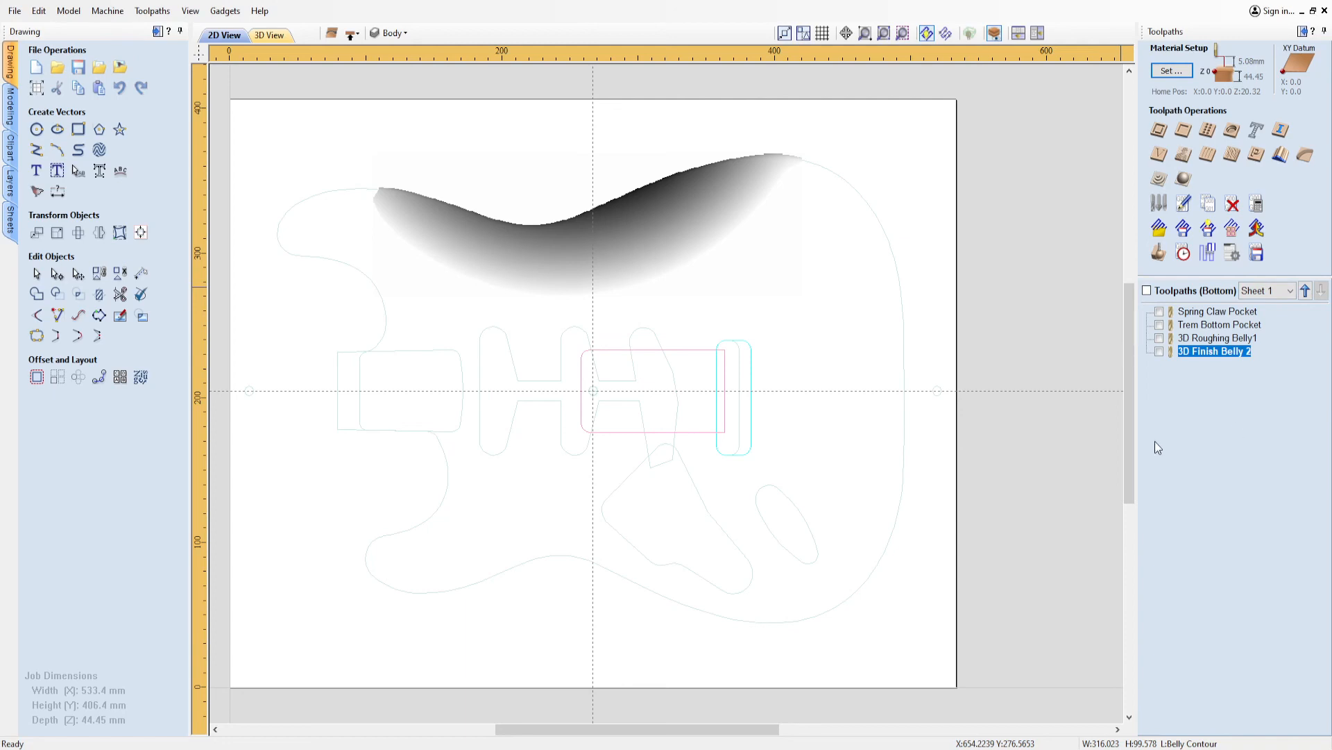
{"action": "scroll", "coordinate": [437, 426], "scroll_direction": "down", "scroll_amount": 1}
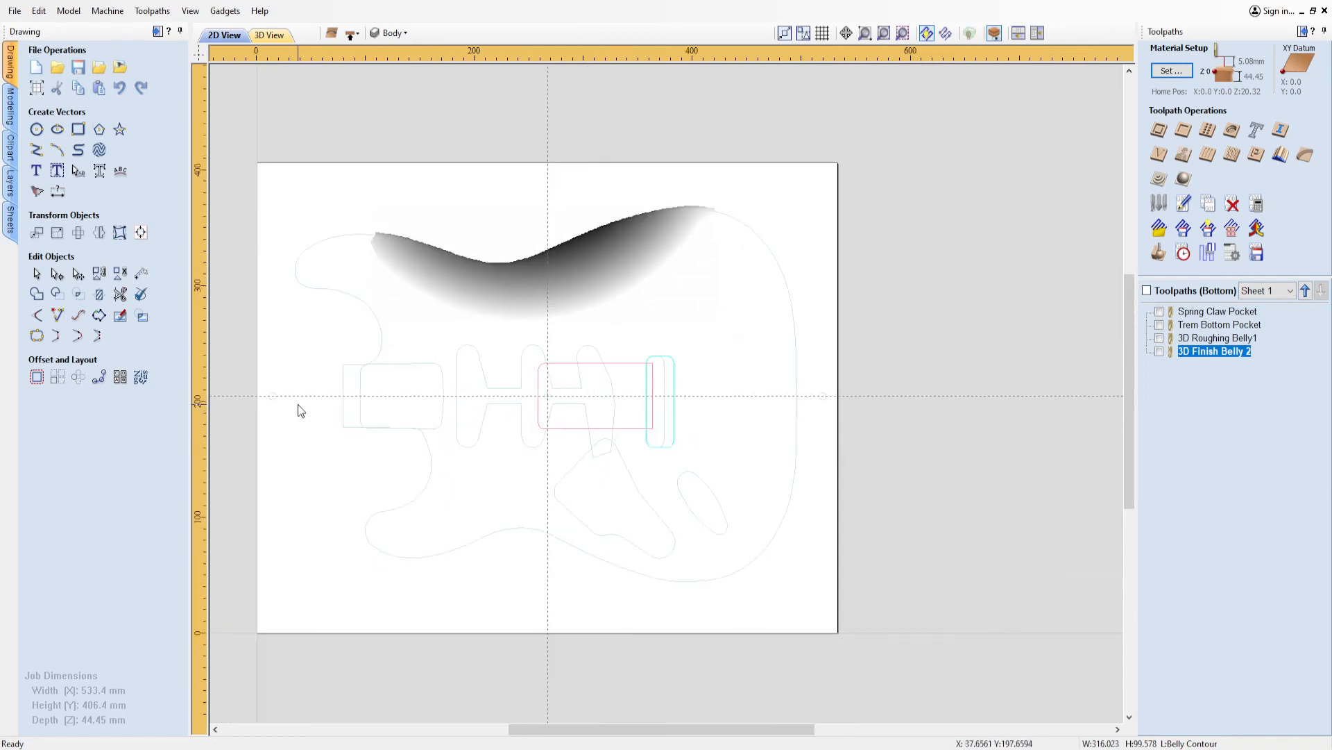
{"action": "left_click_drag", "start_coordinate": [930, 373], "coordinate": [1000, 357]}
{"action": "middle_click_drag", "start_coordinate": [960, 387], "coordinate": [1019, 389]}
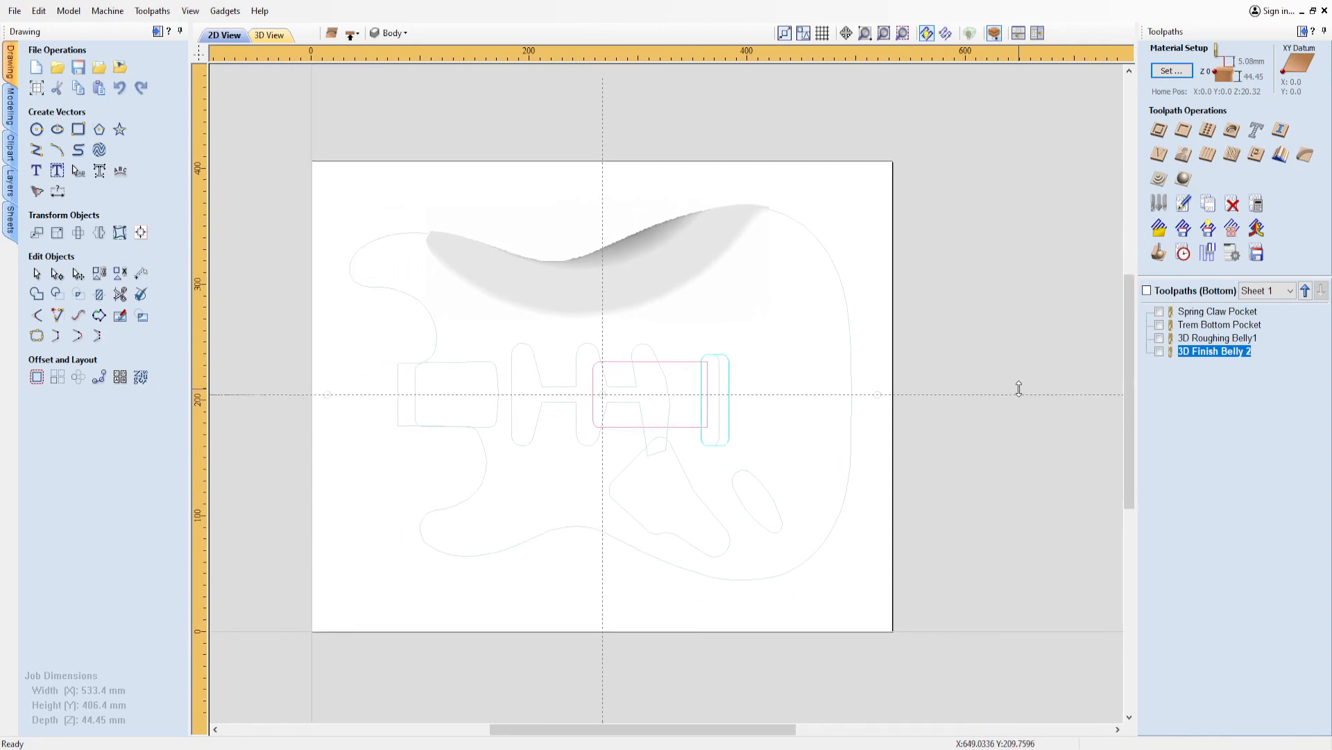